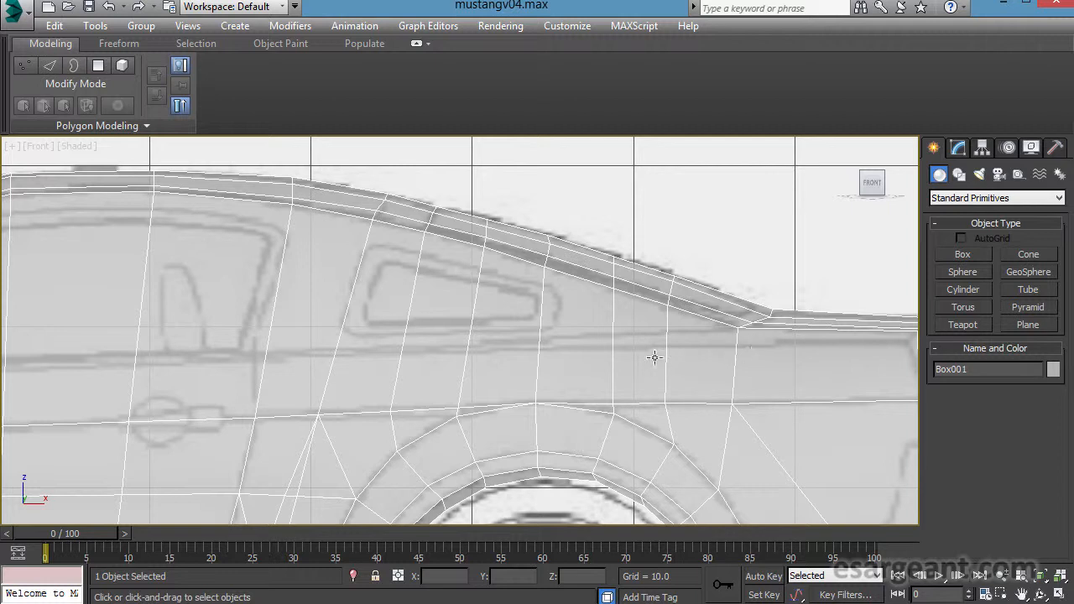
Examine the car body's side windows, door line and rear quarter against the blueprint in the front and top views.
middle_click_drag(327, 312, 356, 285)
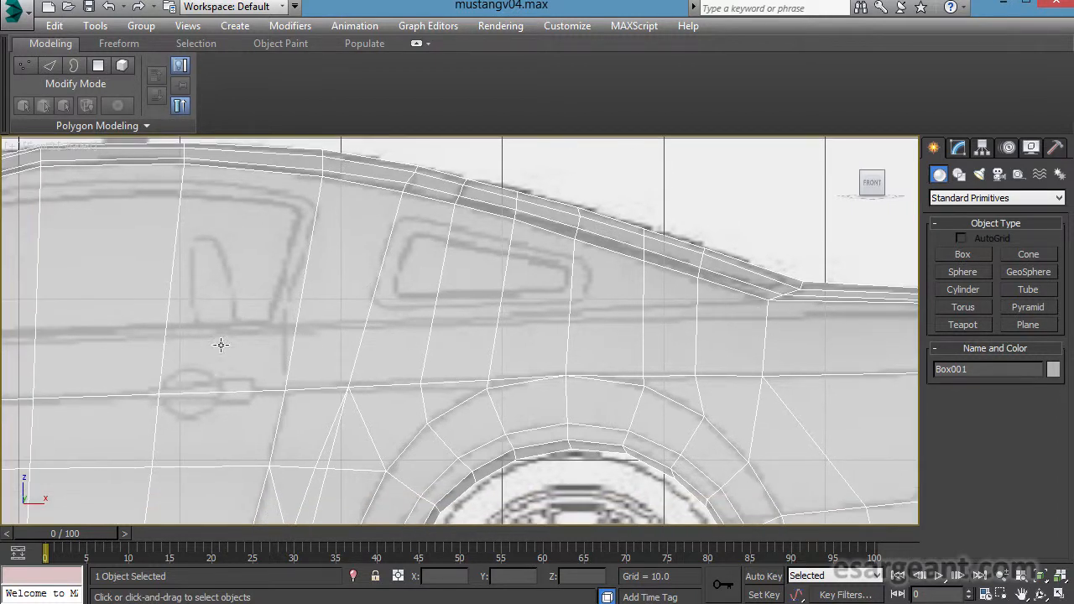
middle_click_drag(645, 338, 764, 320)
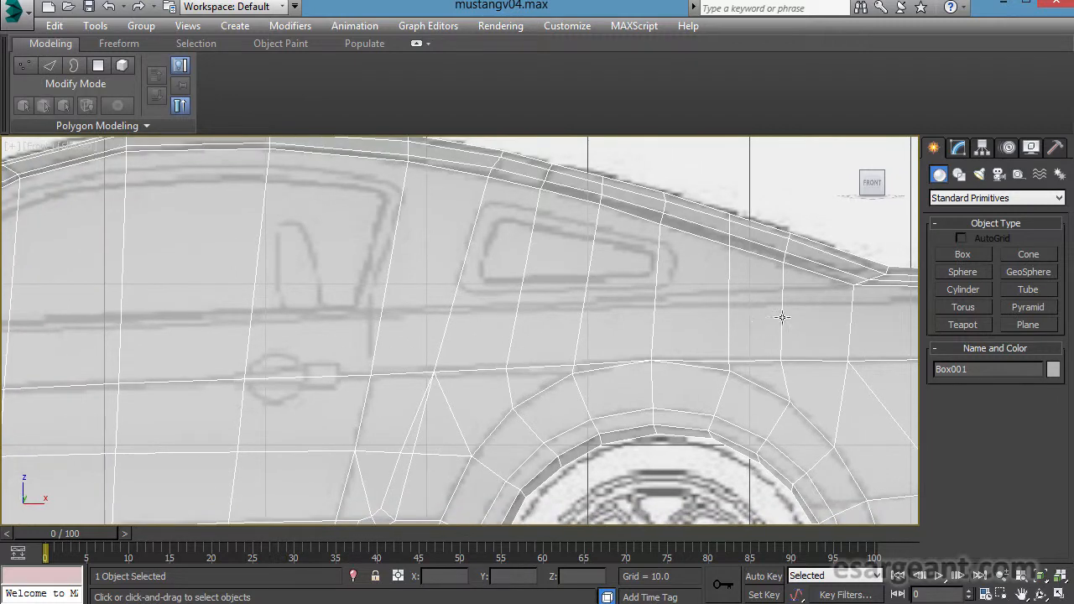
middle_click_drag(164, 339, 542, 333)
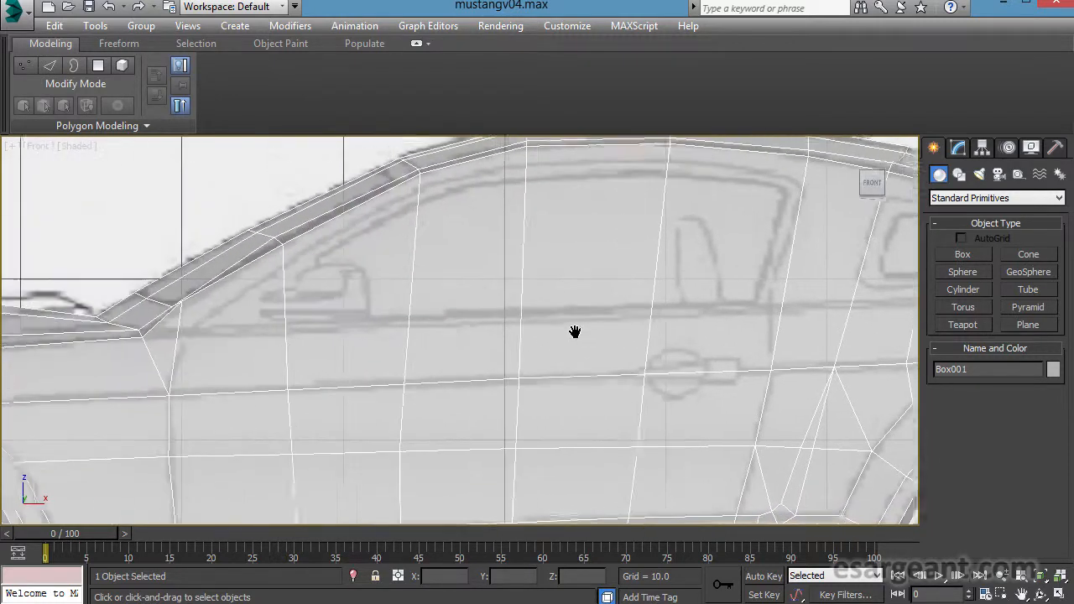
key("alt+w")
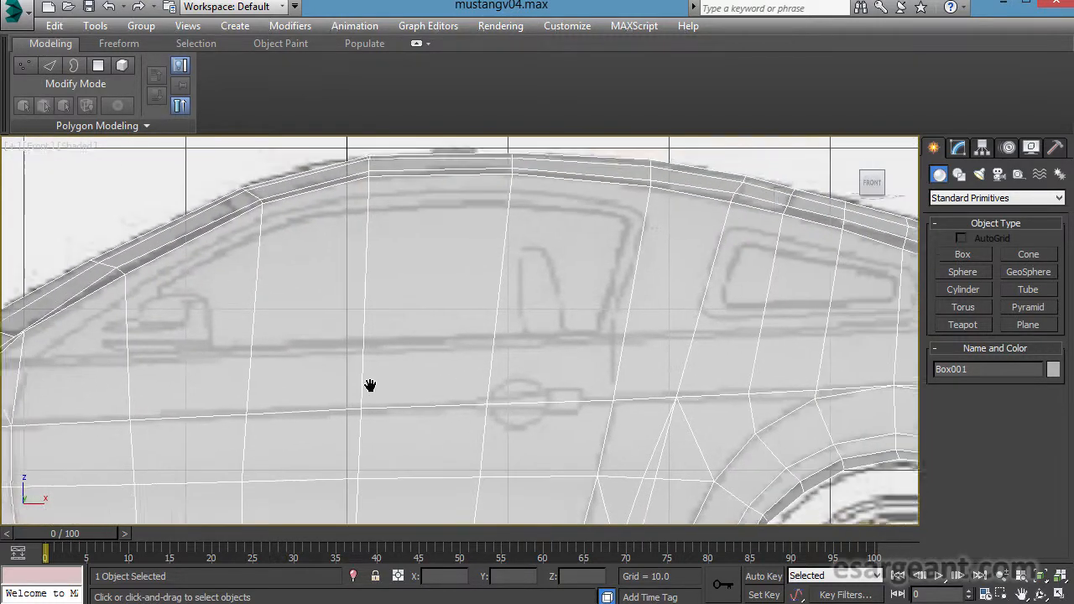
key("alt+w")
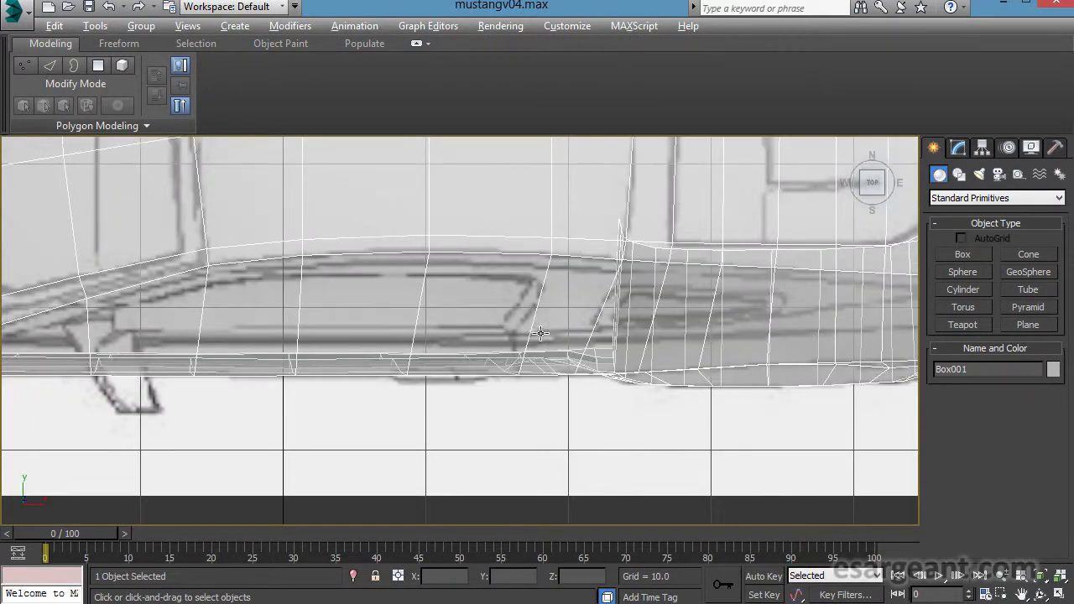
middle_click_drag(245, 329, 233, 374)
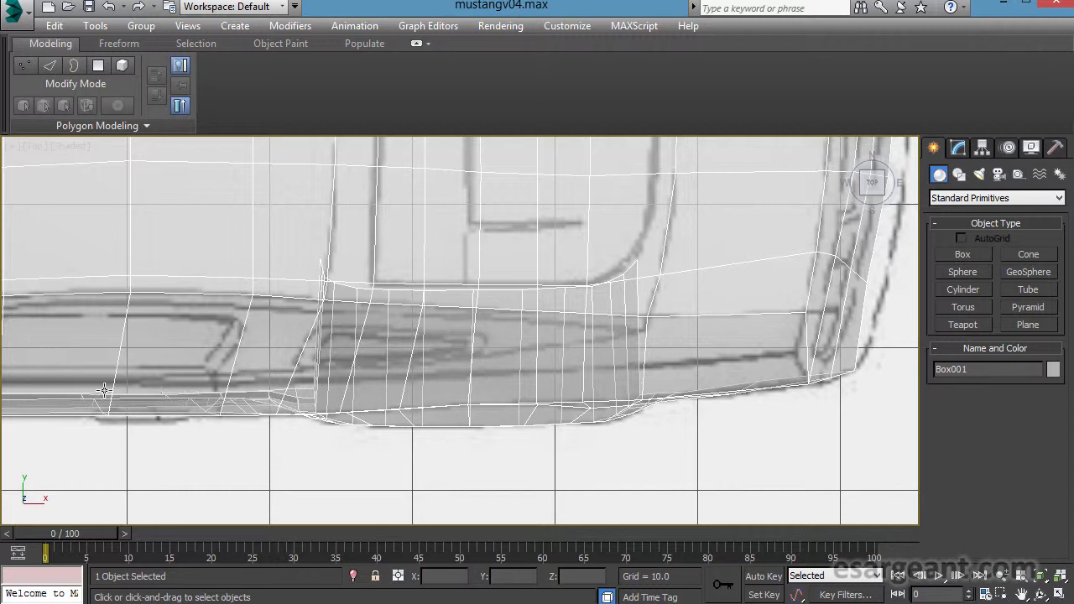
middle_click_drag(245, 393, 113, 321)
key("alt+w")
key("alt+w")
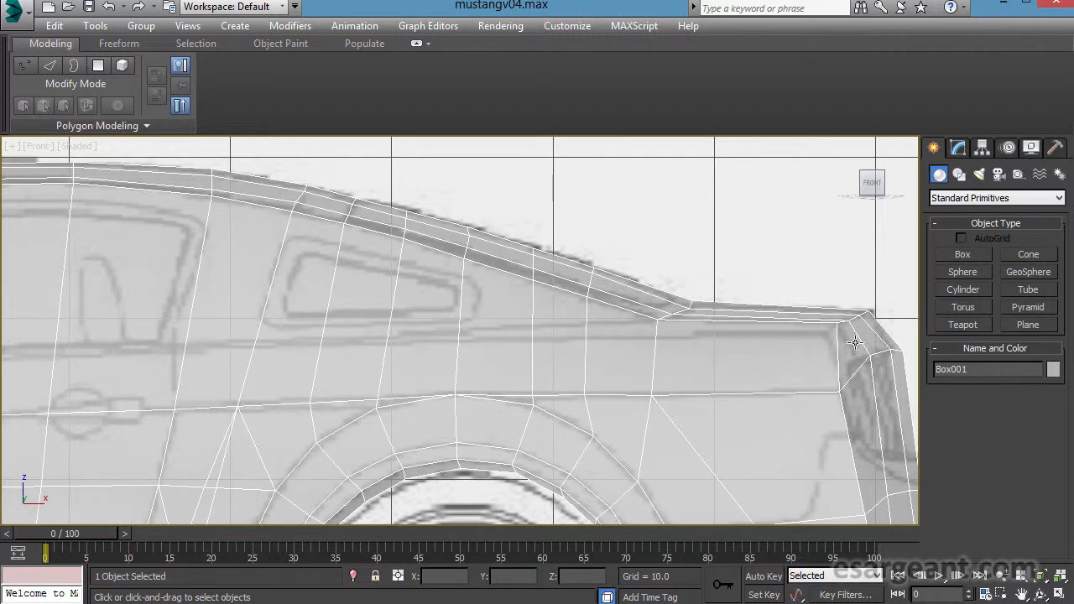
middle_click_drag(579, 338, 522, 437)
middle_click_drag(445, 269, 415, 241)
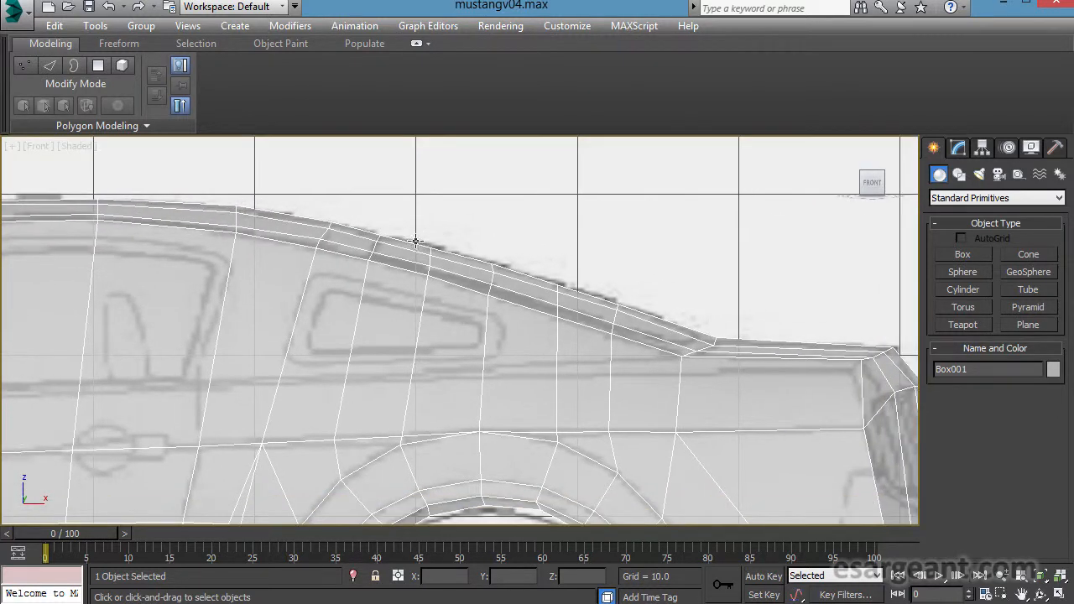
Switch the car body to vertex editing in the Editable Poly below Symmetry and hide the command panel.
left_click(958, 147)
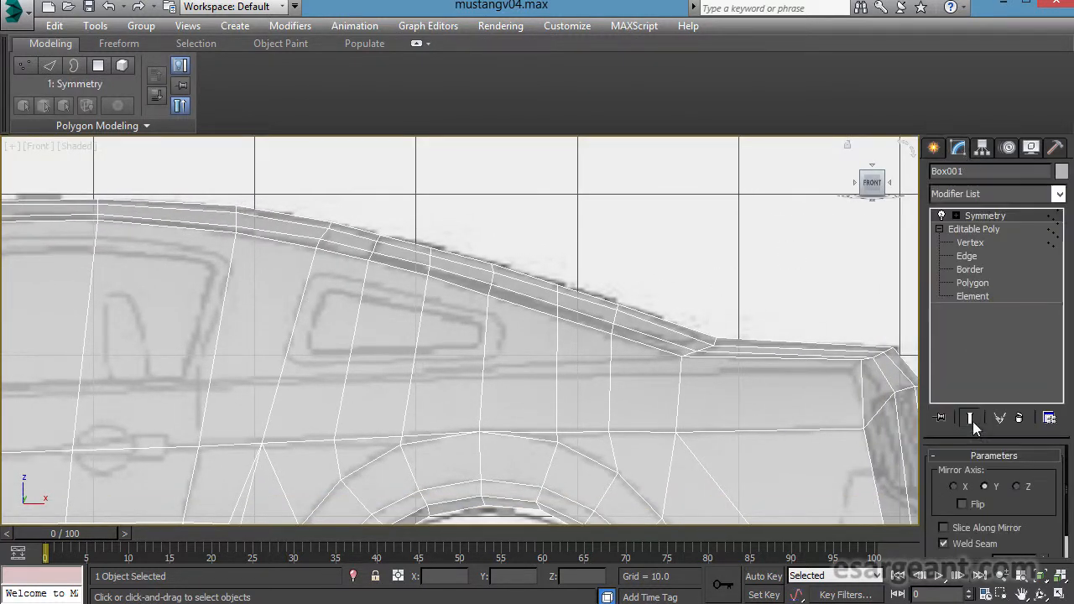
left_click(969, 230)
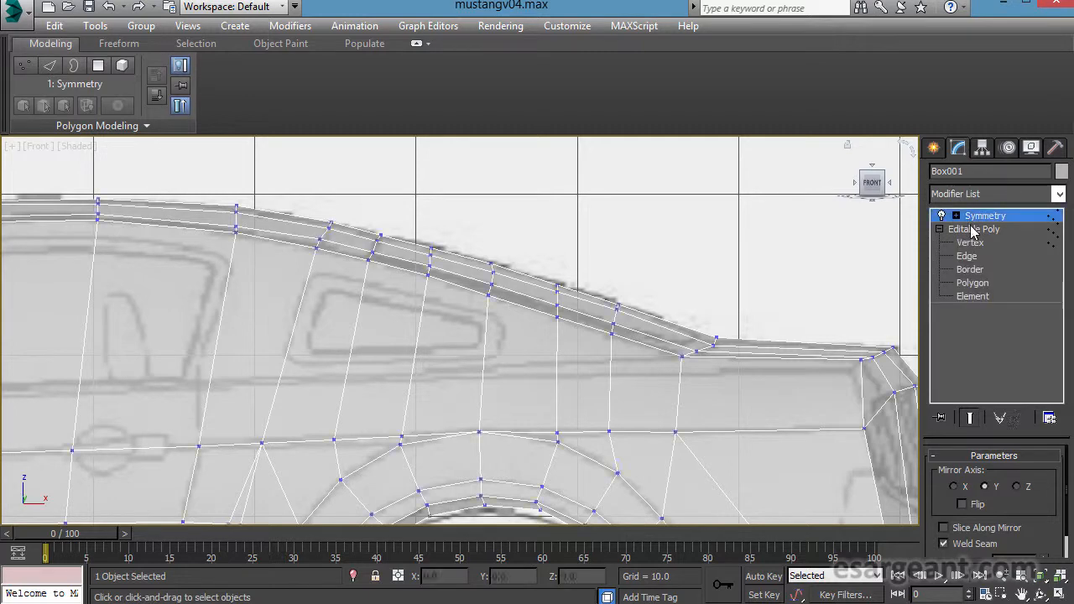
left_click(969, 418)
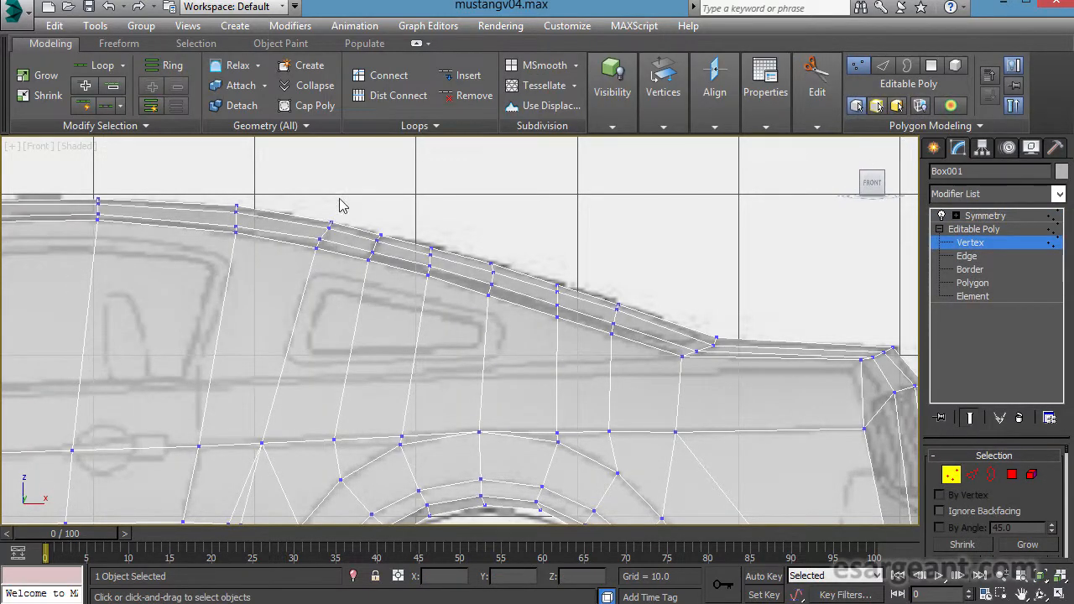
right_click(11, 78)
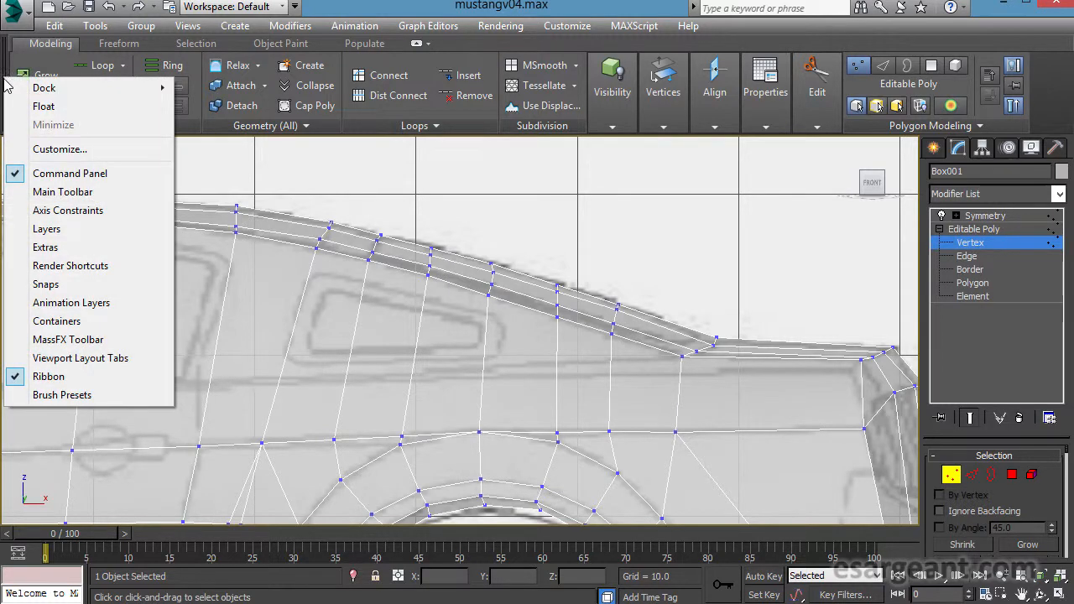
left_click(67, 173)
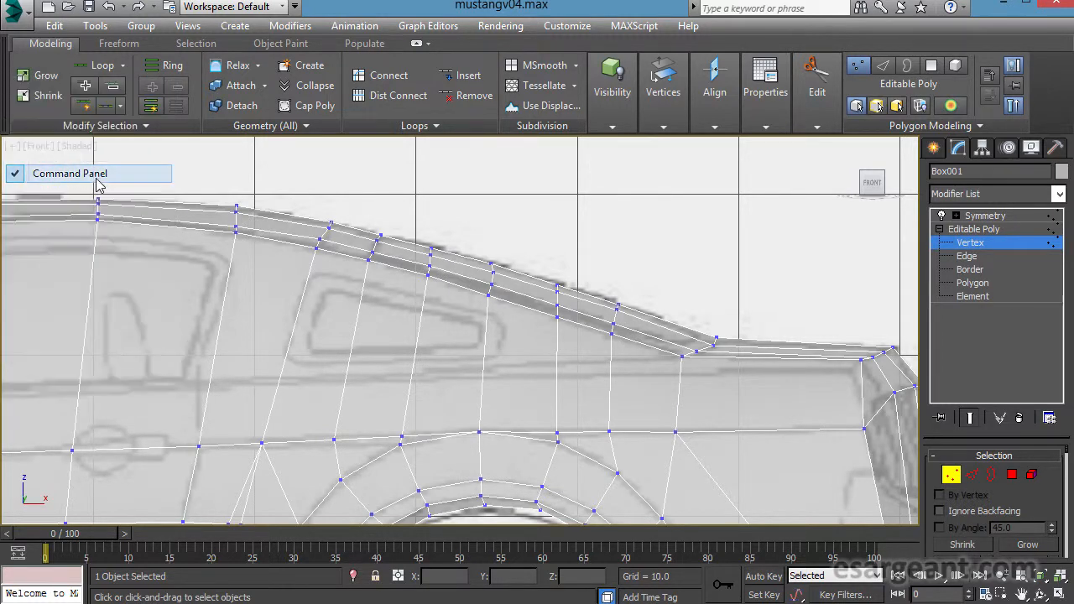
middle_click_drag(462, 294, 302, 248)
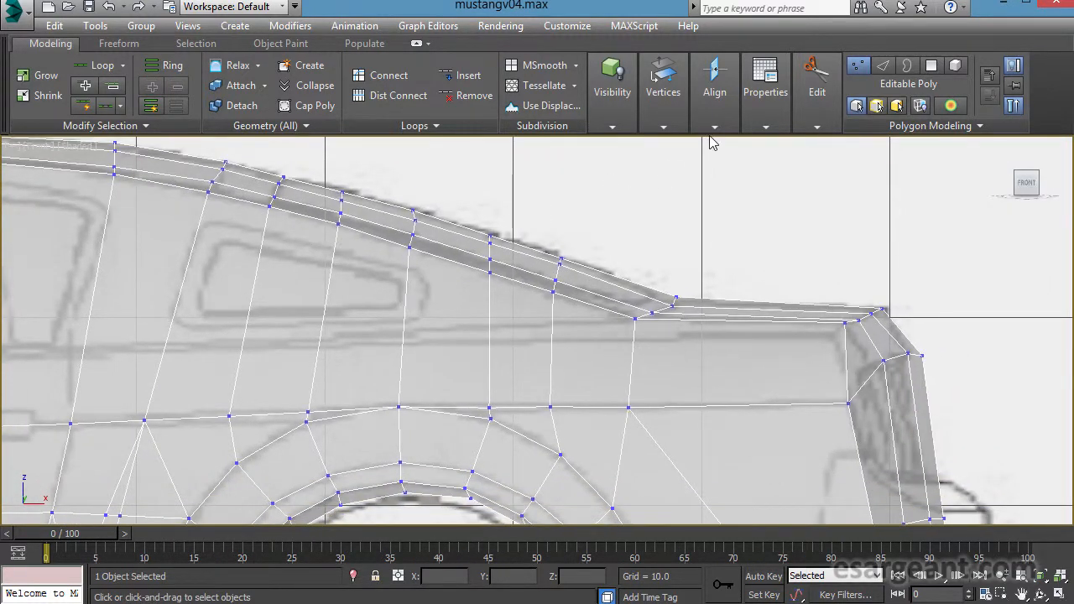
Cut a new edge line from the corner vertex at the rear window's base forward beneath the quarter window to the door's rear edge.
left_click(817, 93)
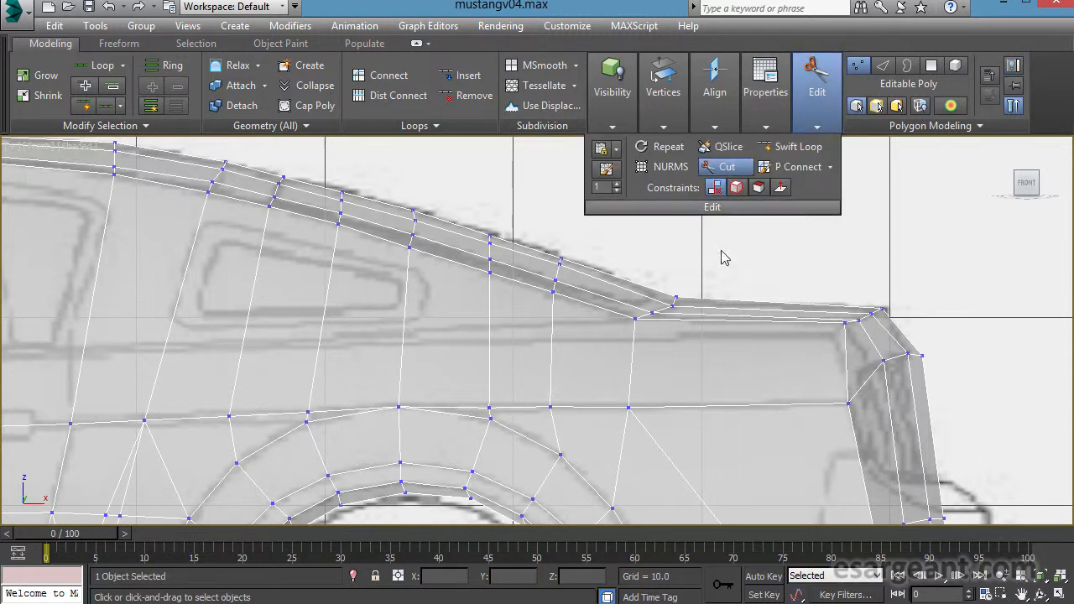
middle_click_drag(542, 330, 577, 332)
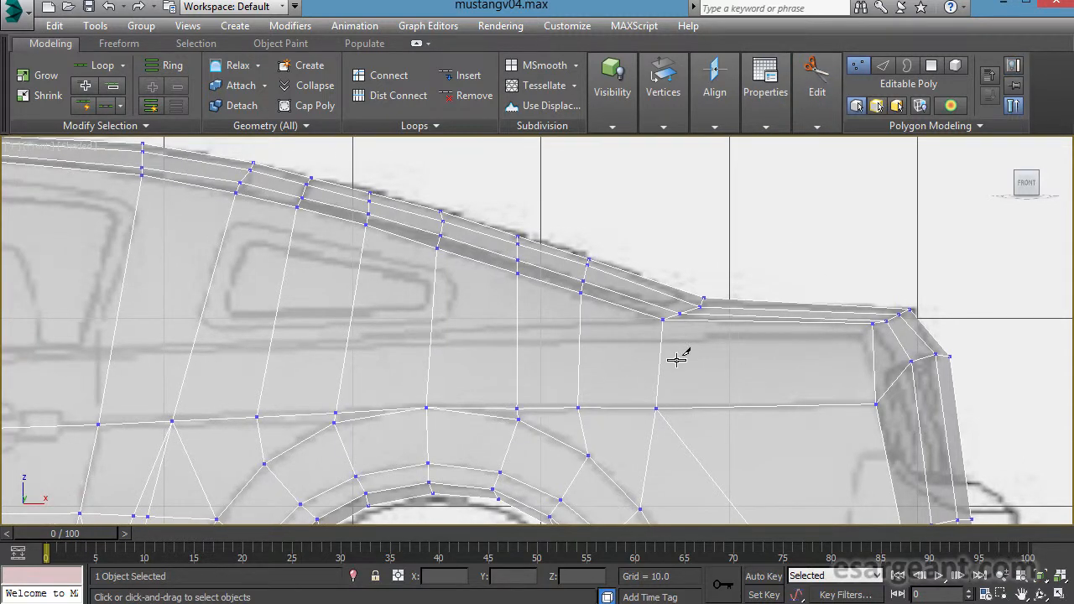
left_click(663, 321)
middle_click_drag(406, 340, 684, 288)
middle_click_drag(583, 296, 545, 345)
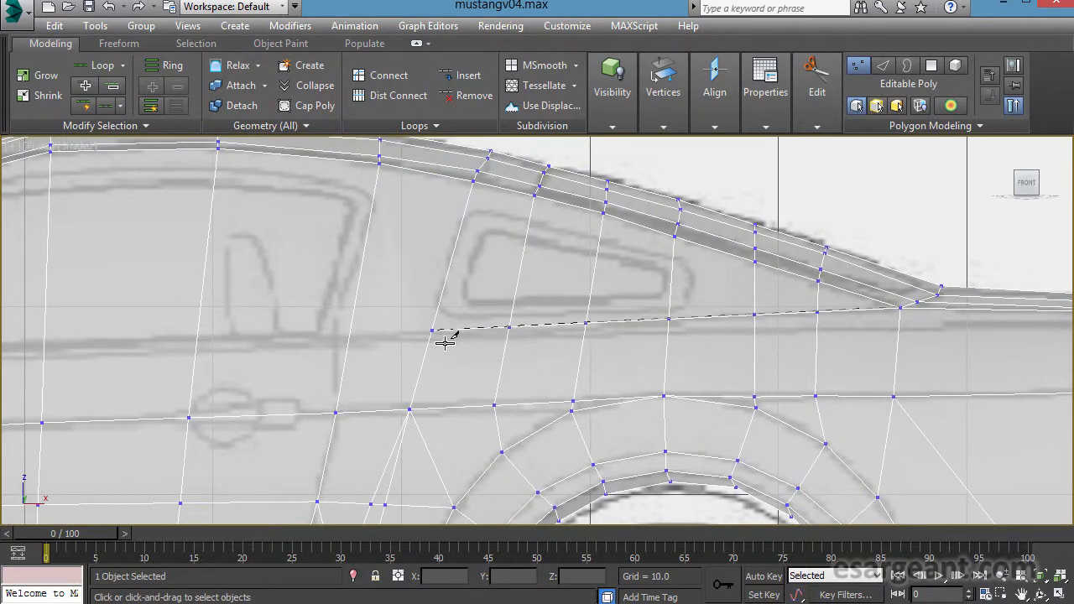
middle_click_drag(347, 353, 599, 343)
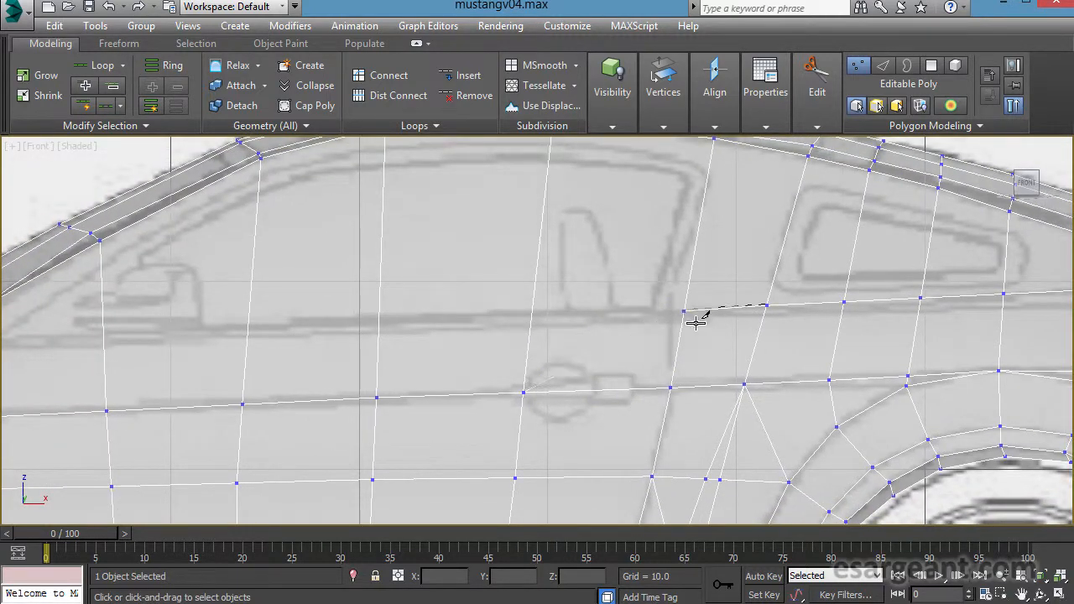
Continue the cut forward along the bottom of the door window to the base of the windshield pillar and end it.
middle_click_drag(360, 335, 516, 319)
left_click(425, 319)
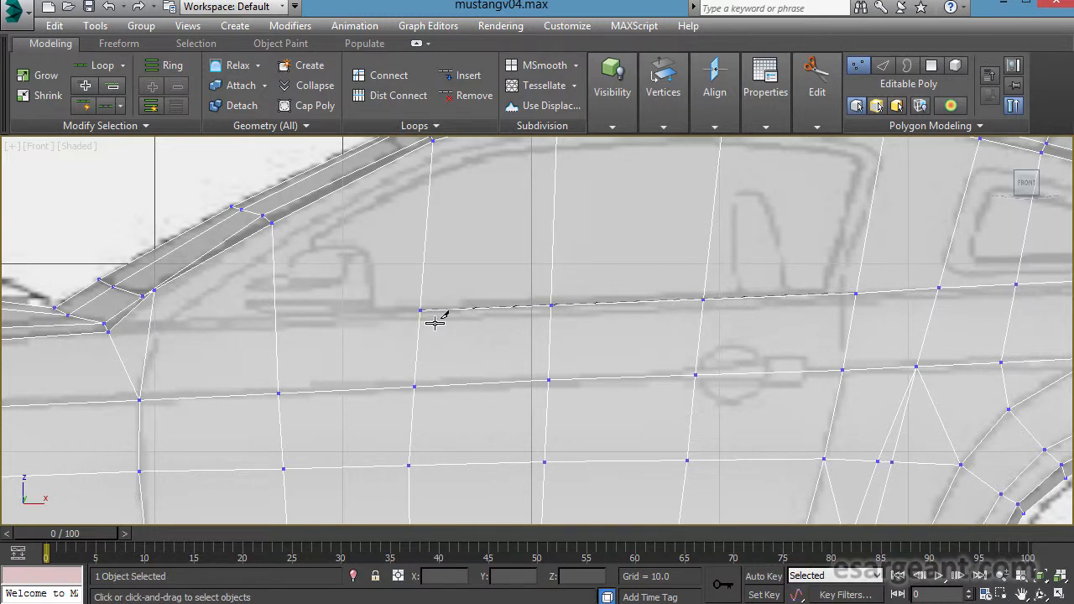
middle_click_drag(322, 335, 566, 344)
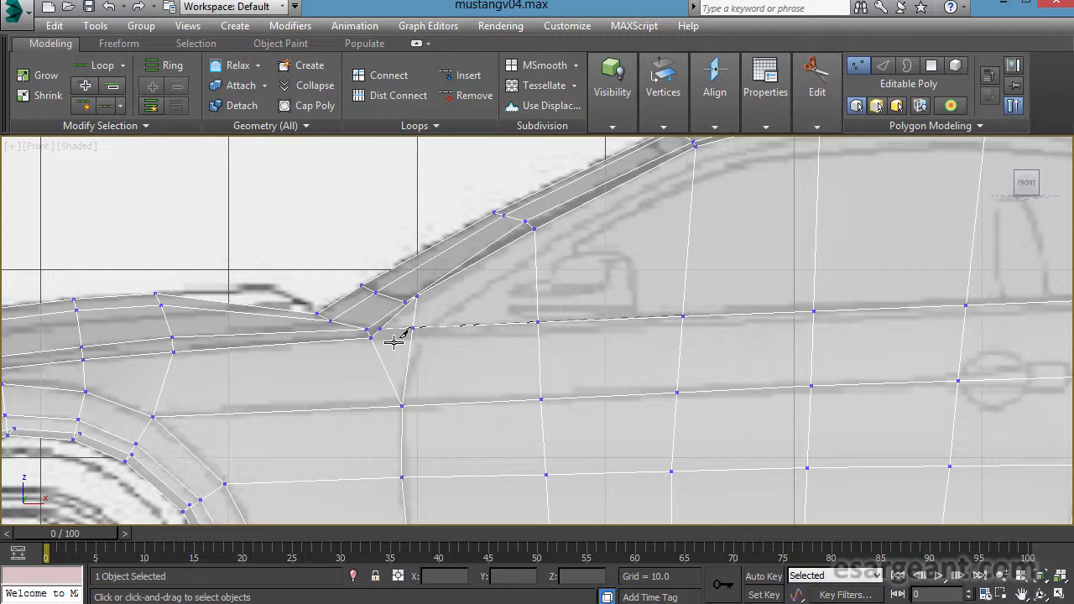
left_click(413, 330)
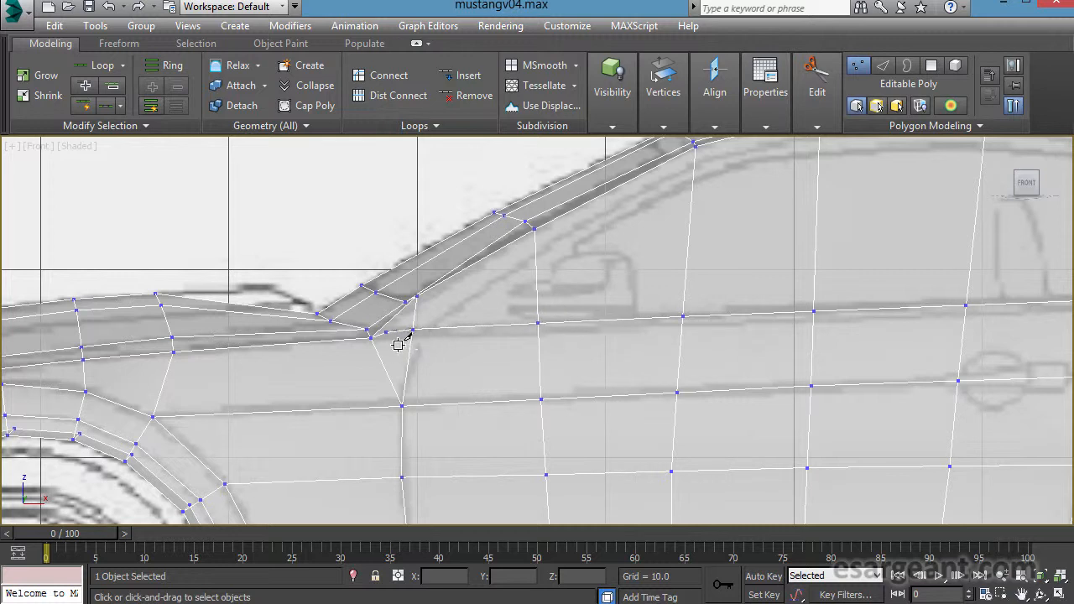
left_click(379, 330)
mouse_move(637, 395)
middle_mouse_down()
mouse_move(417, 377)
mouse_move(201, 404)
middle_mouse_up()
middle_click_drag(549, 340, 216, 334)
right_click(397, 345)
right_click(286, 262)
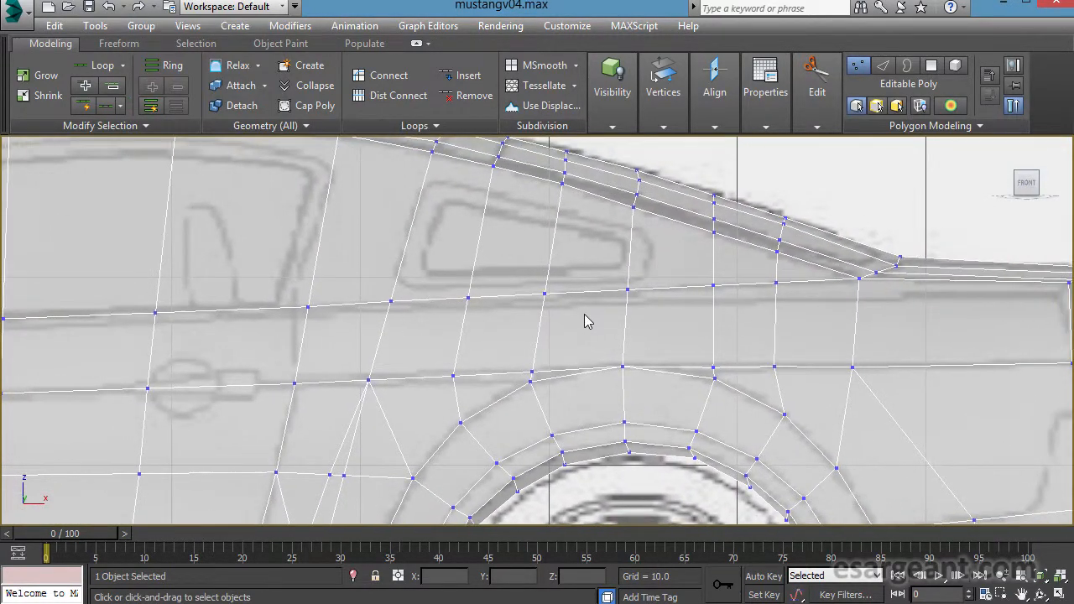
Select the new beltline vertices below the quarter window and examine their curve against the blueprint in the top view.
left_click(776, 283)
left_click_drag(728, 263, 311, 326)
key("alt+w")
right_click(338, 256)
key("alt+w")
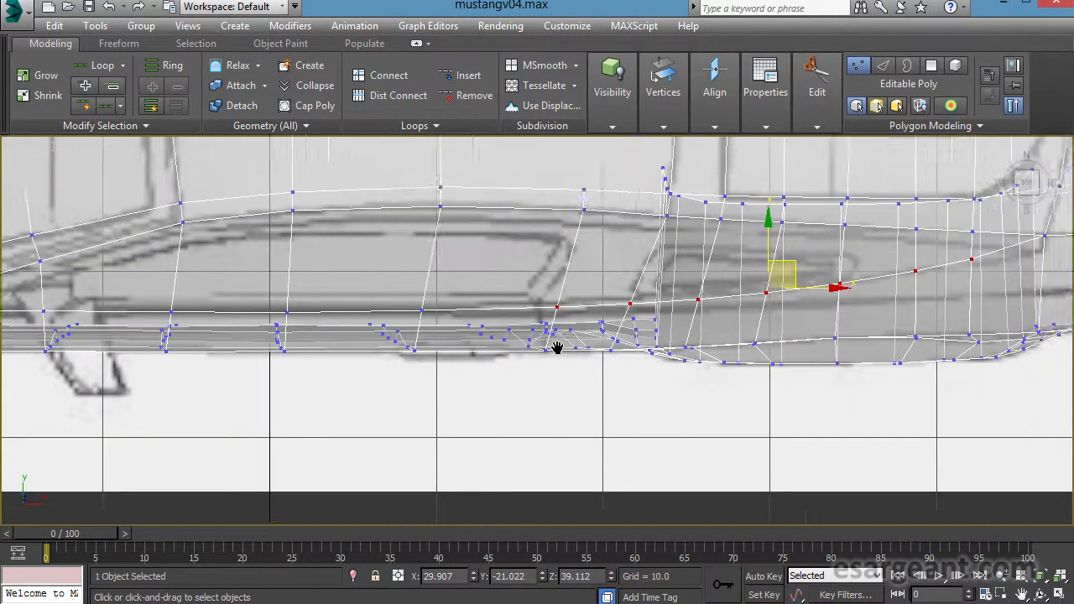
middle_click_drag(593, 352, 172, 386)
scroll(213, 373, "up", 2)
middle_click_drag(274, 362, 391, 357)
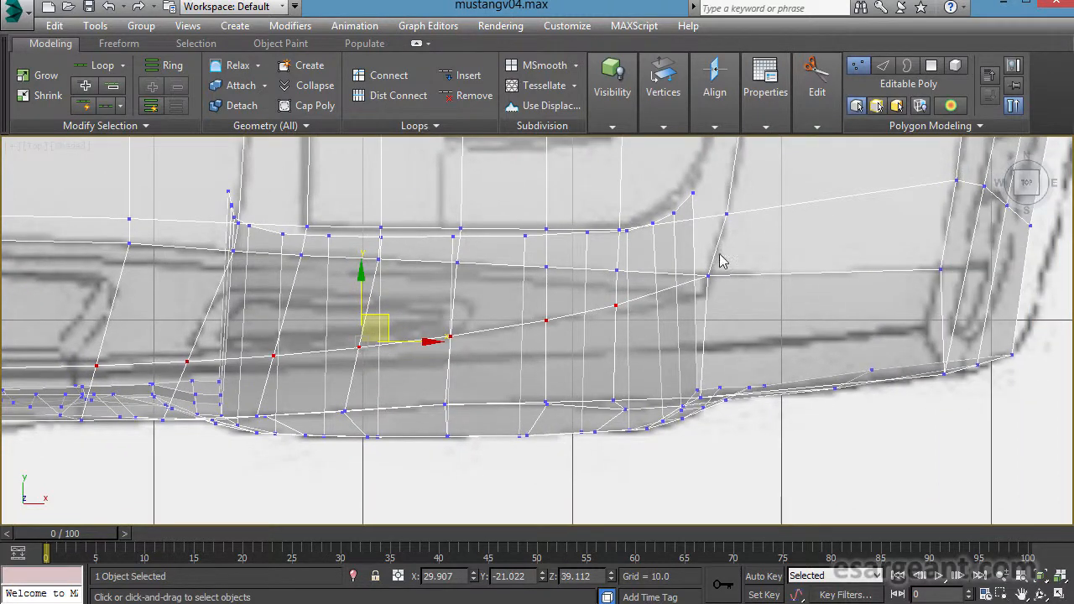
middle_click_drag(616, 341, 597, 446)
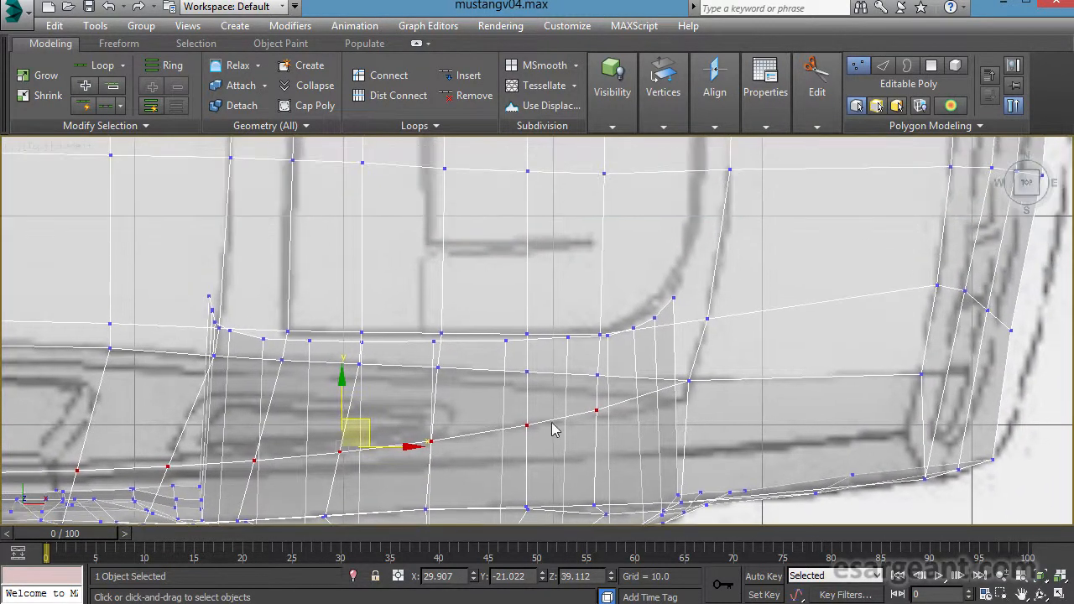
middle_click_drag(389, 385, 585, 325)
middle_click_drag(307, 299, 225, 265)
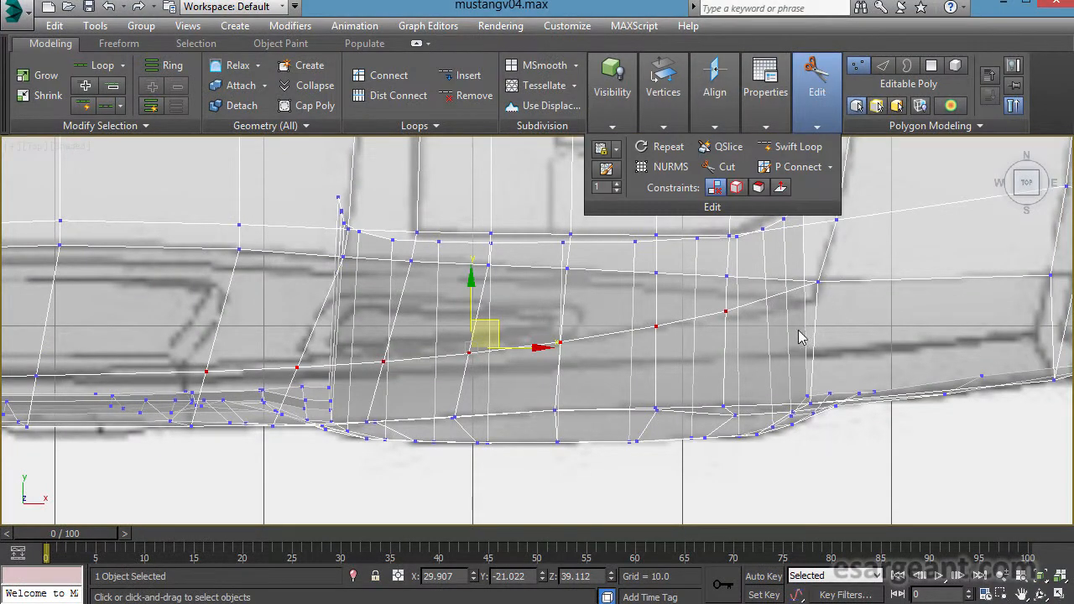
Cut an edge in the top view from the beltline just ahead of the rear window corner back to the trunk's rear edge.
mouse_move(817, 88)
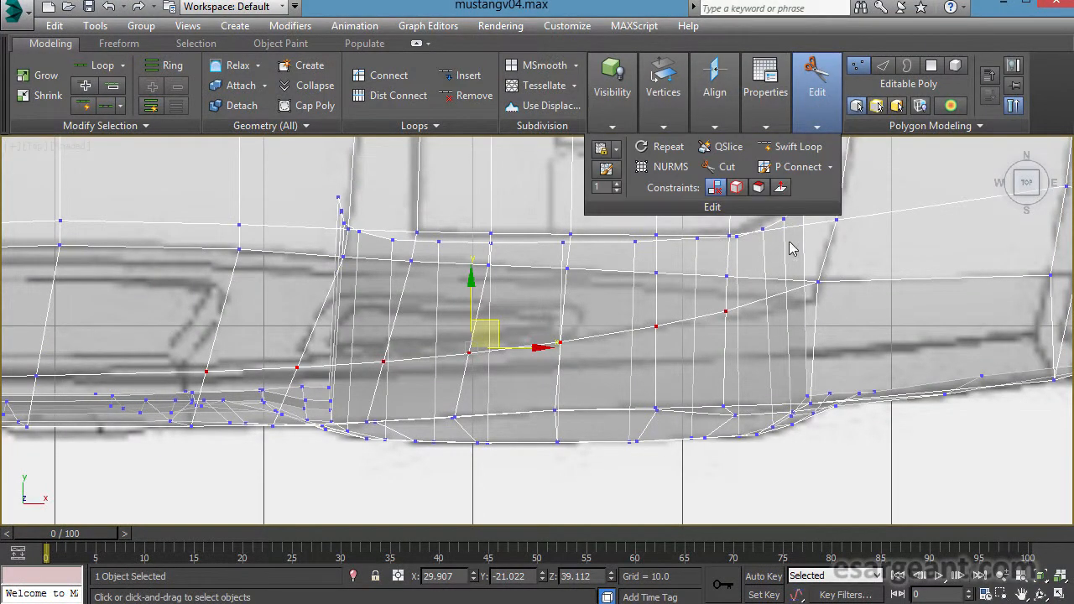
left_click(720, 167)
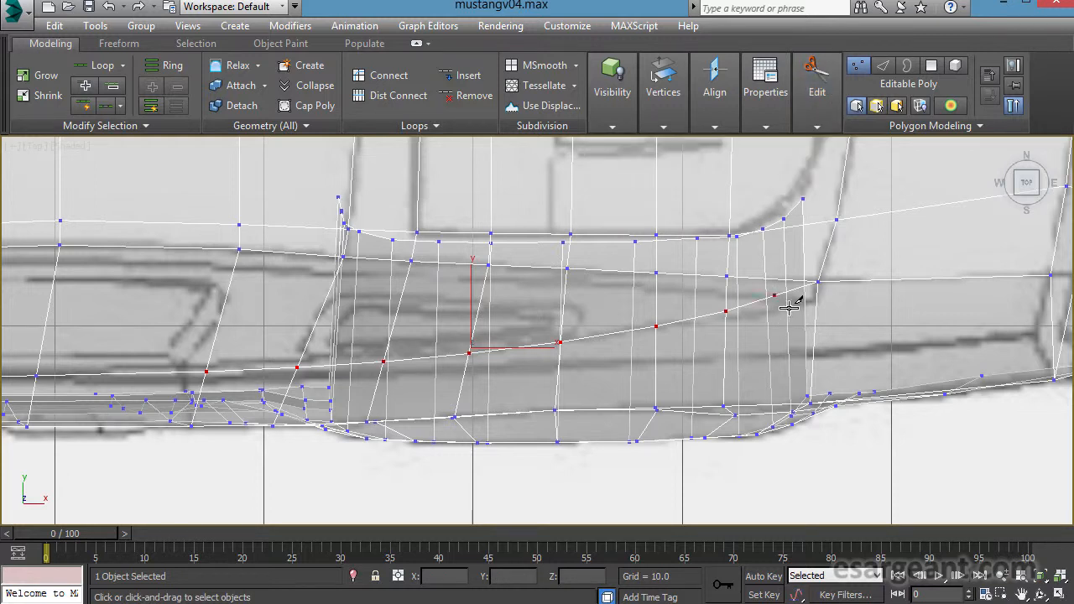
left_click(1052, 304)
right_click(969, 328)
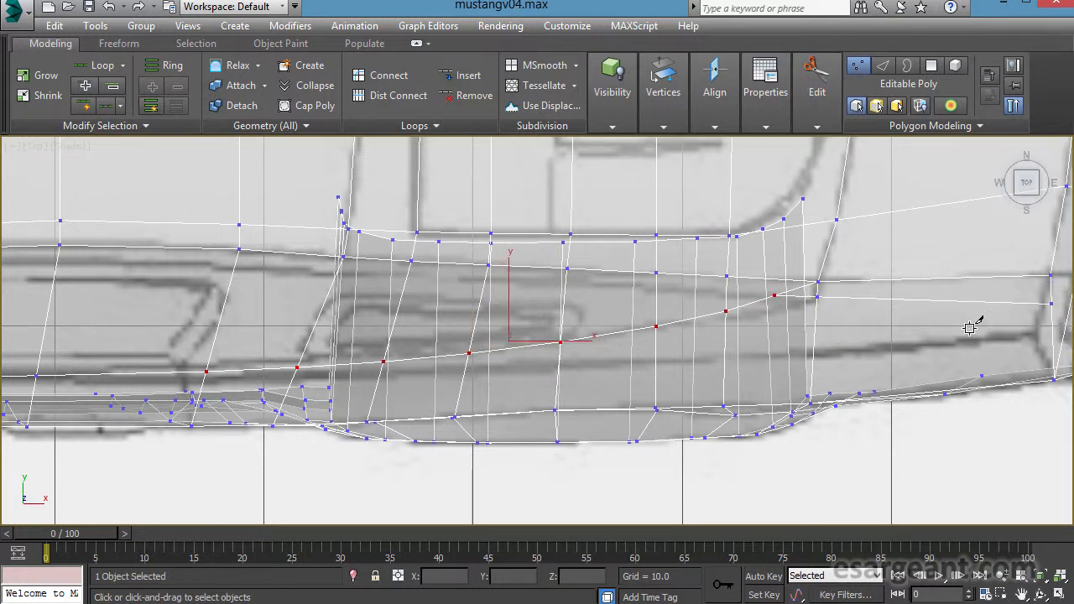
right_click(894, 346)
Move the cut's starting vertex rearward and target weld it to the adjacent cut vertex beside the rear window corner.
left_click(770, 295)
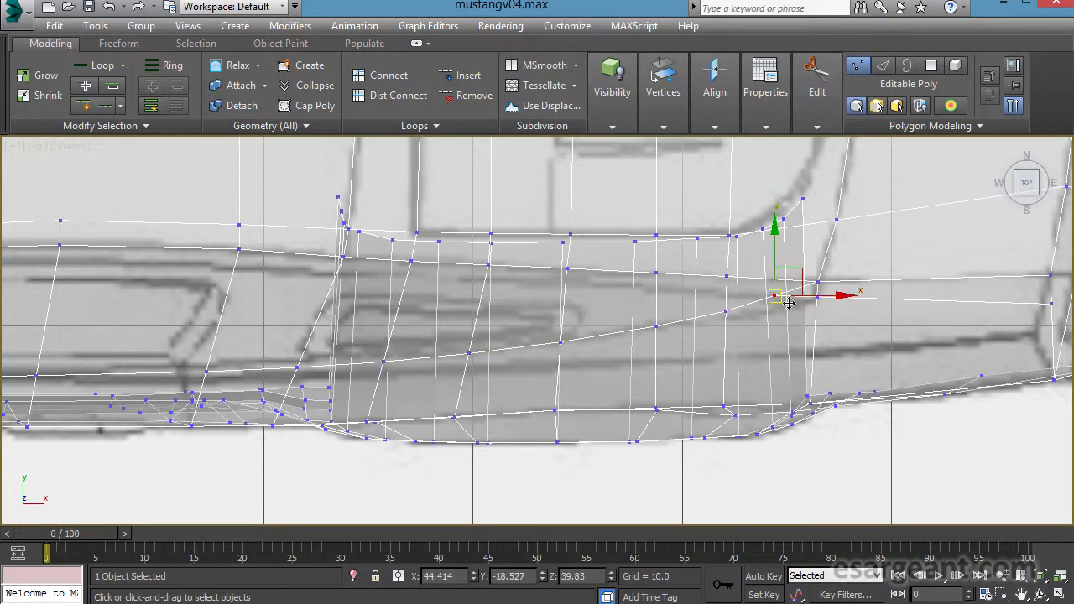
left_click_drag(781, 308, 806, 304)
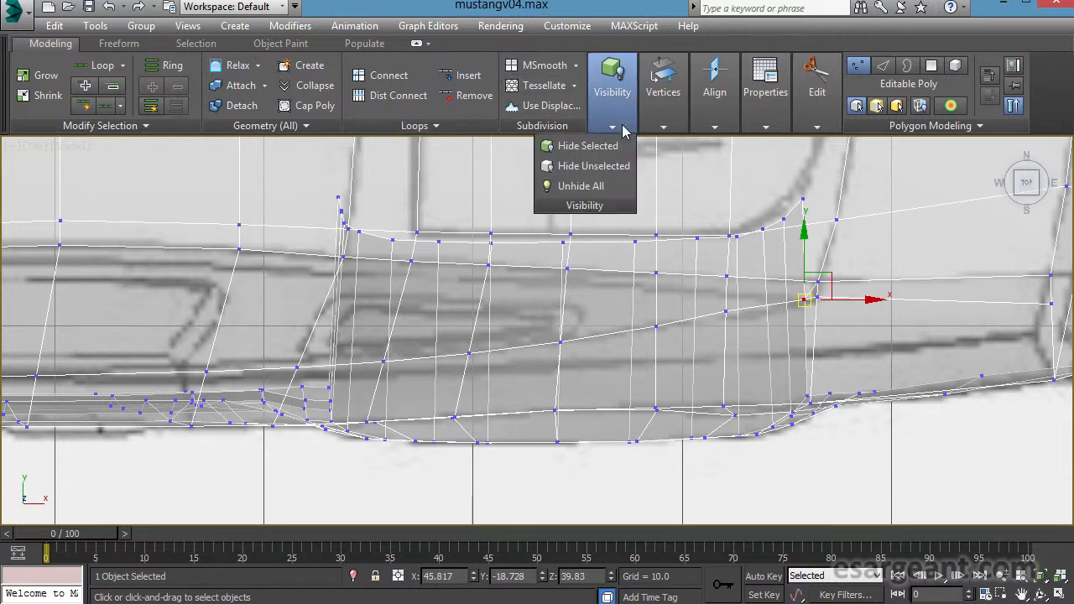
mouse_move(653, 100)
left_click(653, 188)
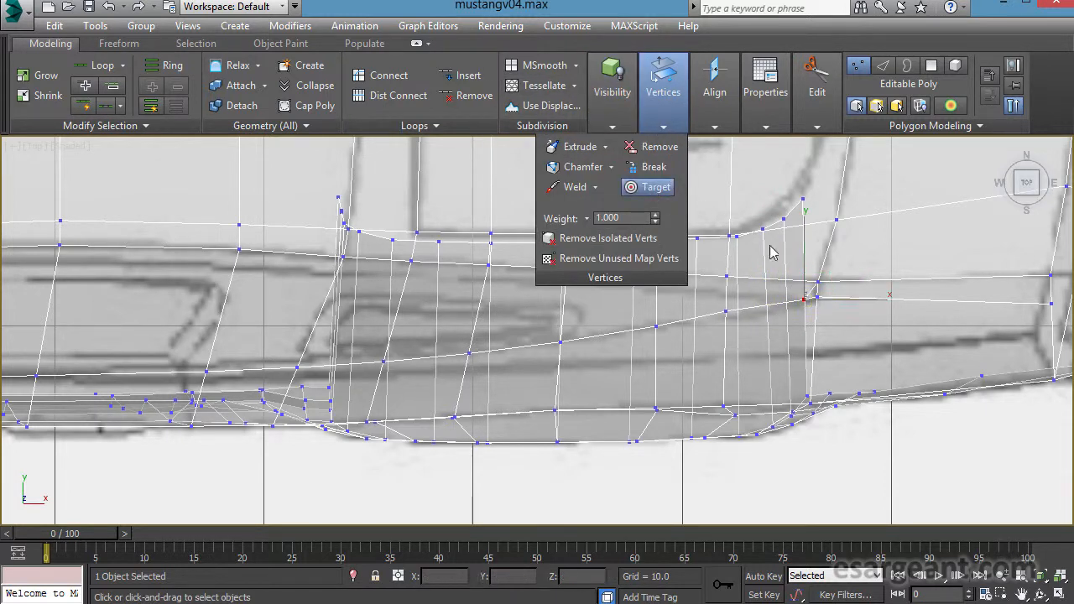
left_click(818, 296)
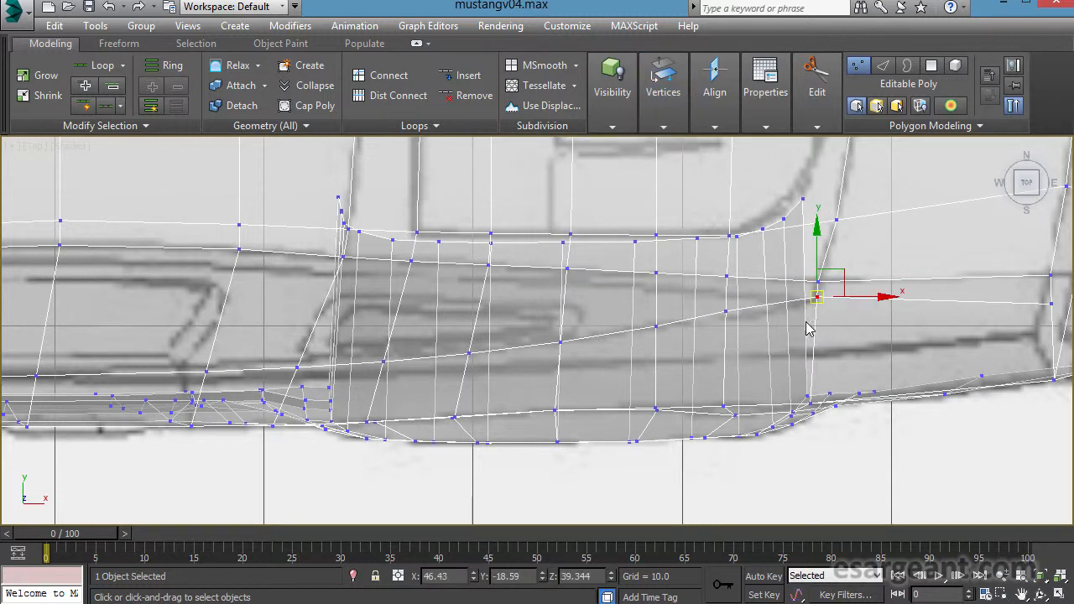
Nudge the welded vertex and its neighbour ahead of it outward to smooth the beltline curve near the rear window corner.
left_click_drag(829, 308, 822, 299)
left_click(726, 311)
mouse_move(738, 254)
left_mouse_down()
mouse_move(741, 277)
mouse_move(742, 268)
left_mouse_up()
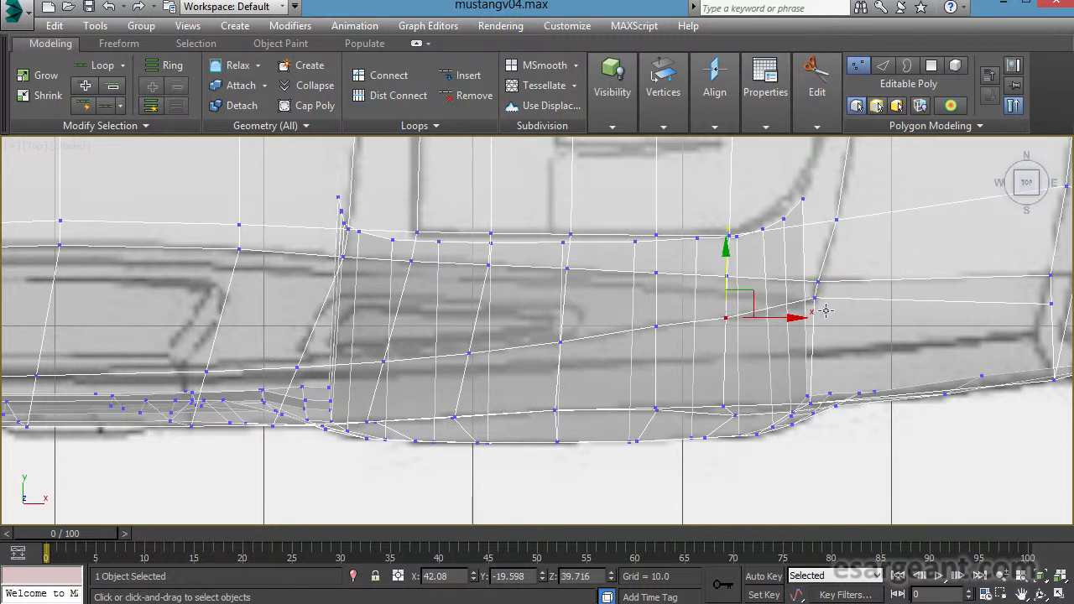
left_click(819, 298)
left_click_drag(827, 270, 799, 277)
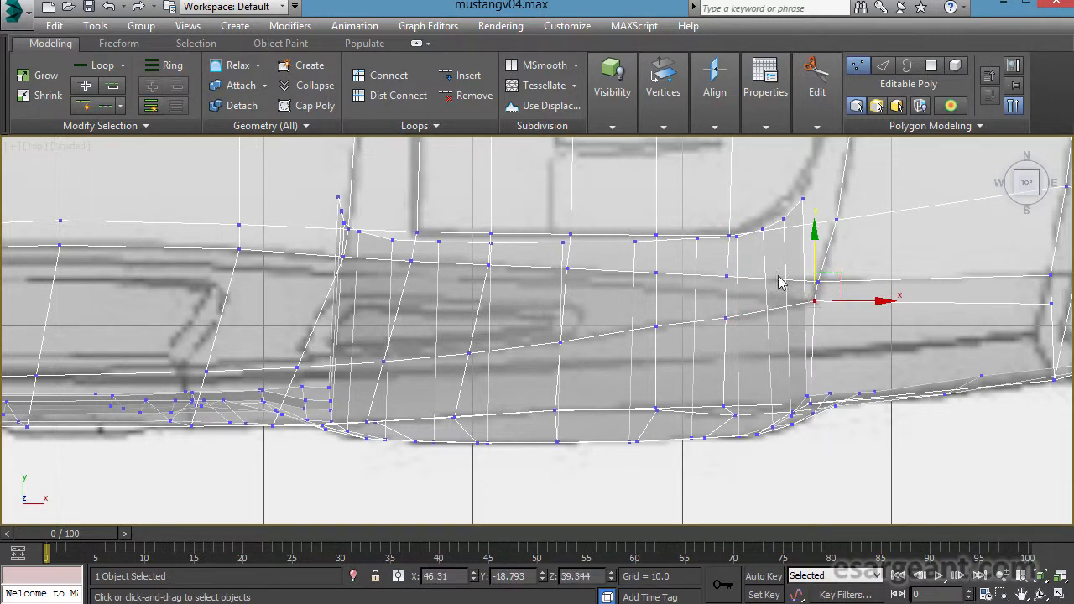
Nudge the beltline vertex above the rear wheel arch slightly outward in the top view to smooth the curve.
left_click(656, 326)
left_click_drag(670, 274, 670, 273)
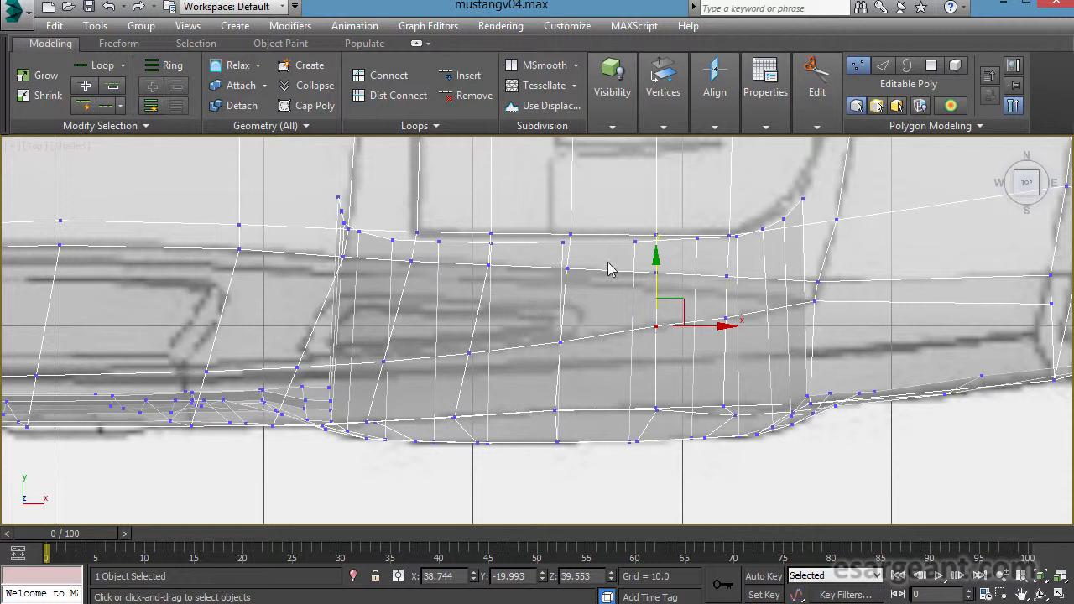
left_click(654, 261)
left_click(656, 326)
left_click_drag(669, 274, 670, 278)
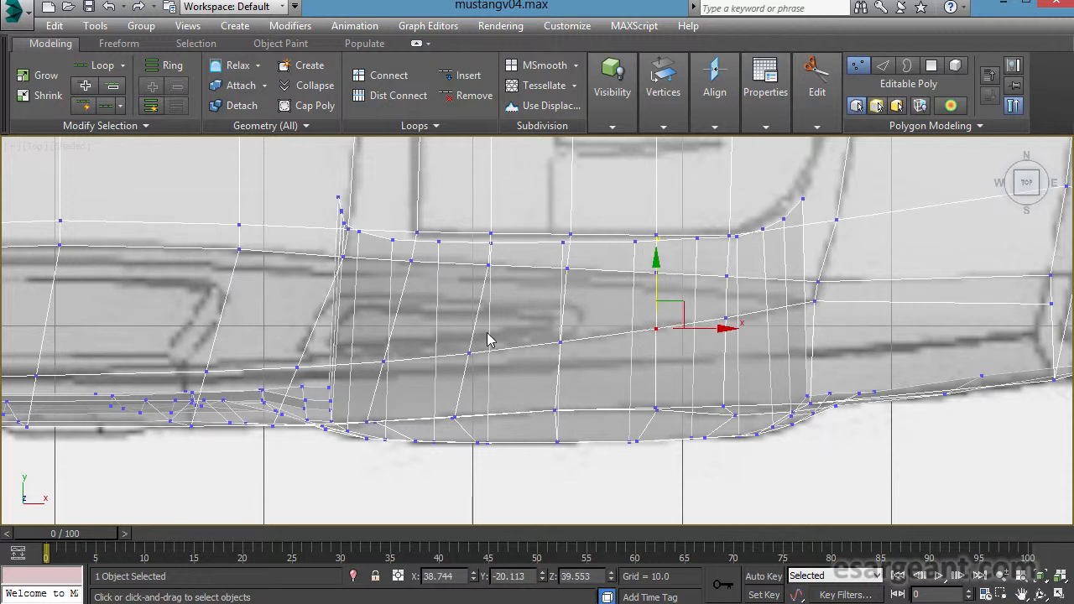
Move the two beltline vertices behind the door slightly inward, and shift the vertex at the door window's rear edge forward and inward.
middle_click_drag(401, 310, 546, 287)
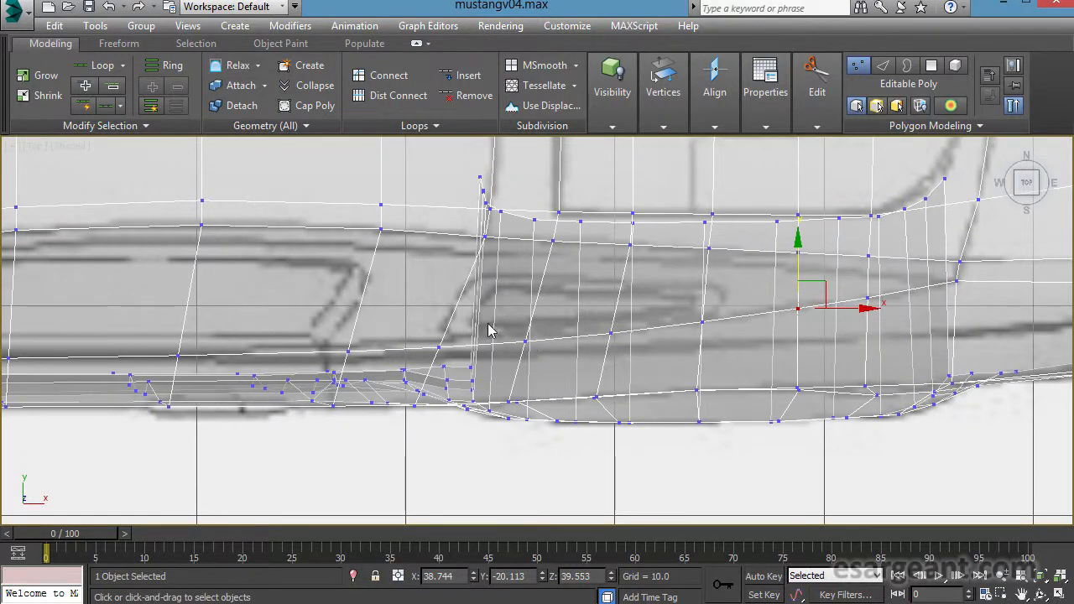
left_click(524, 342)
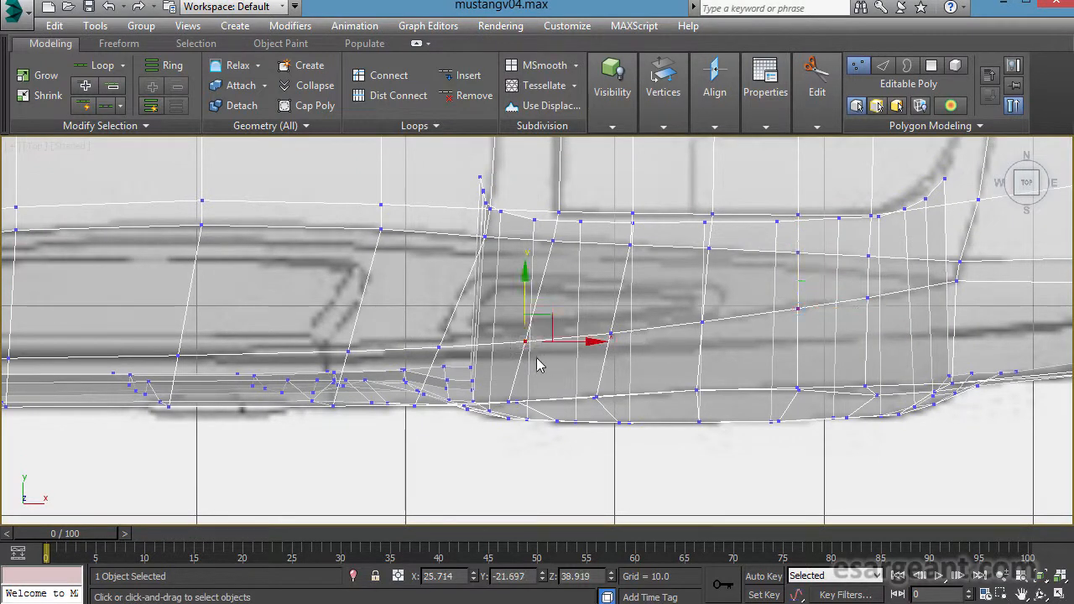
left_click_drag(406, 339, 488, 356, "ctrl")
left_click_drag(492, 294, 495, 288)
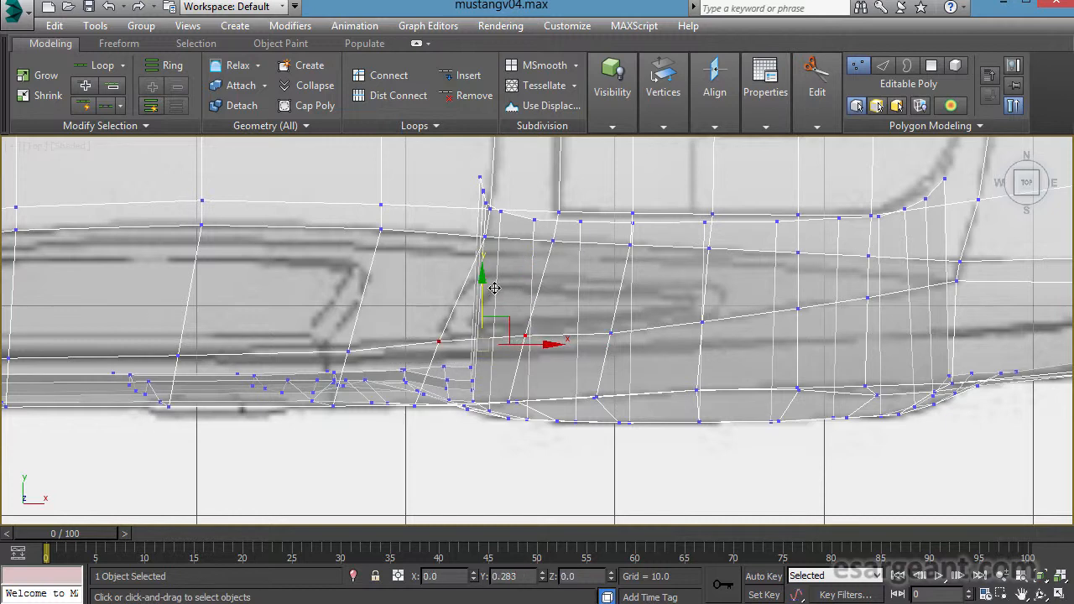
middle_click_drag(348, 299, 600, 307)
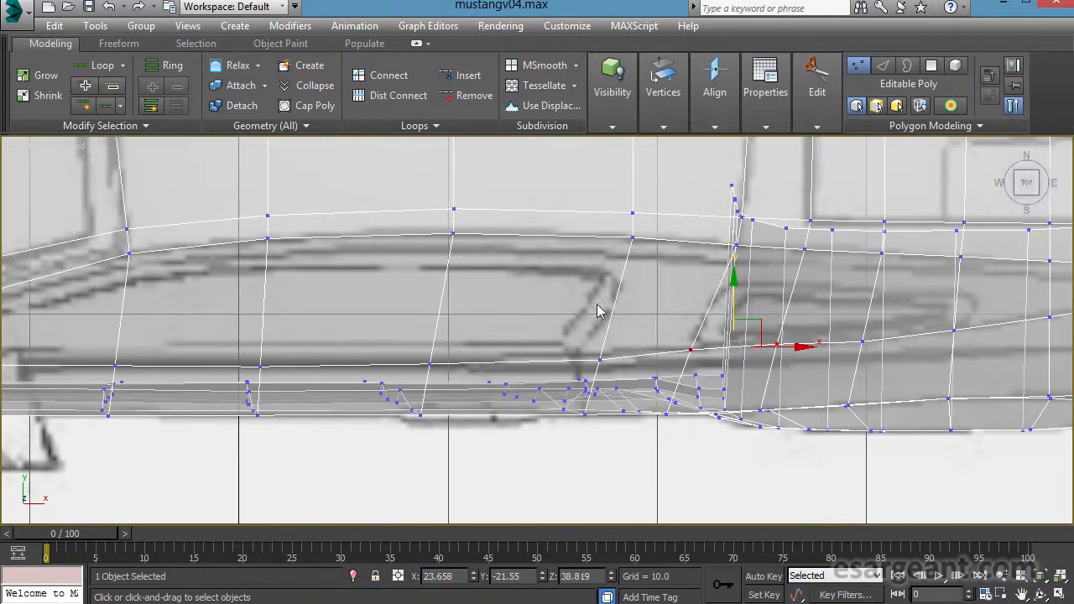
left_click(599, 361)
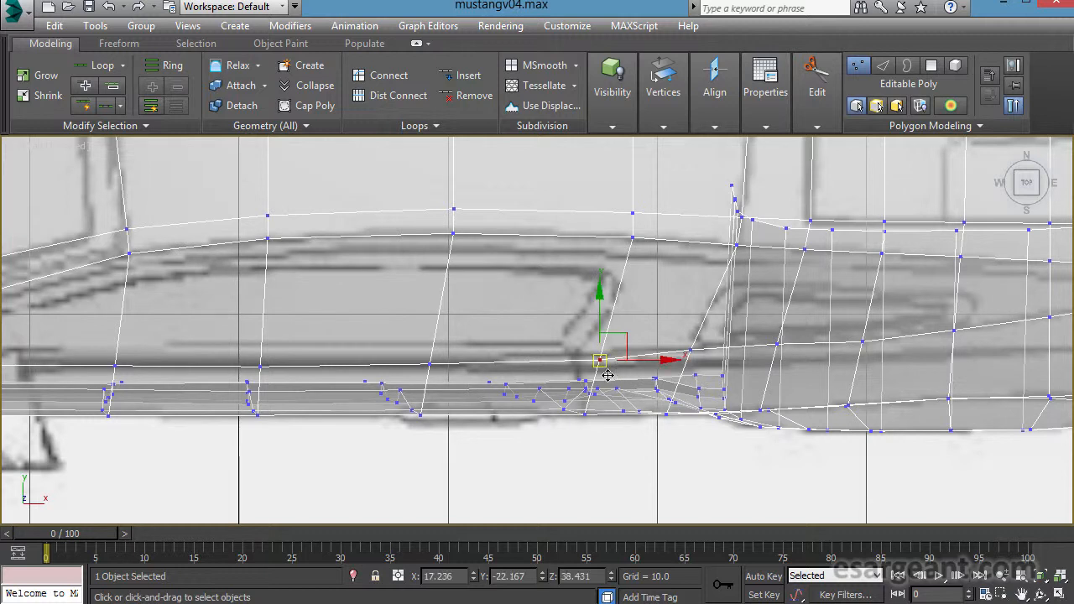
left_click_drag(610, 372, 584, 368)
Nudge the three beltline vertices along the door window slightly inward, working forward in the top view.
middle_click_drag(466, 320, 557, 305)
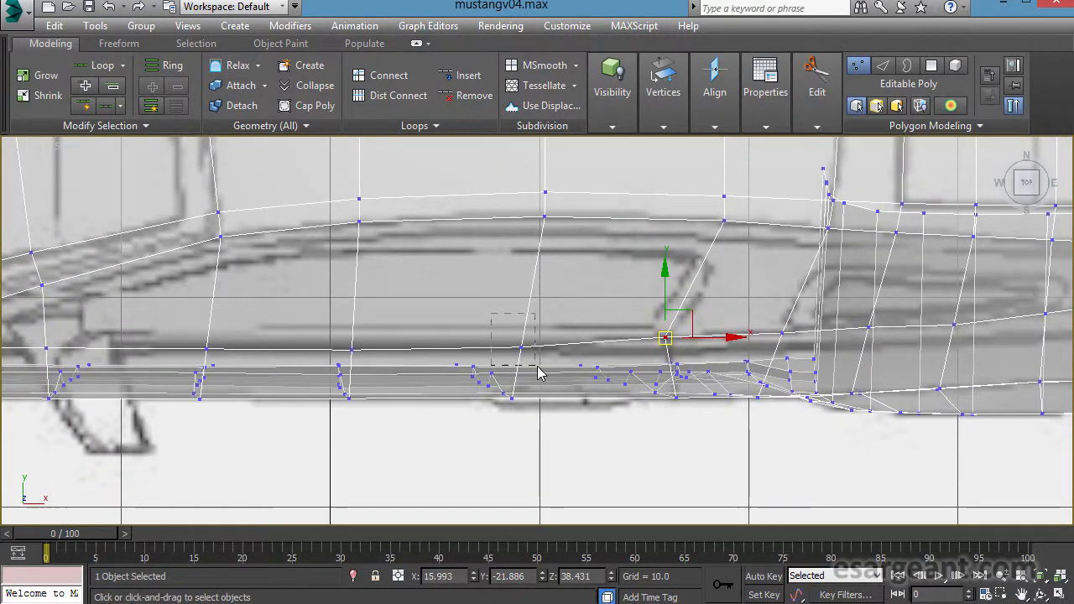
left_click(521, 346)
left_click_drag(535, 295, 534, 289)
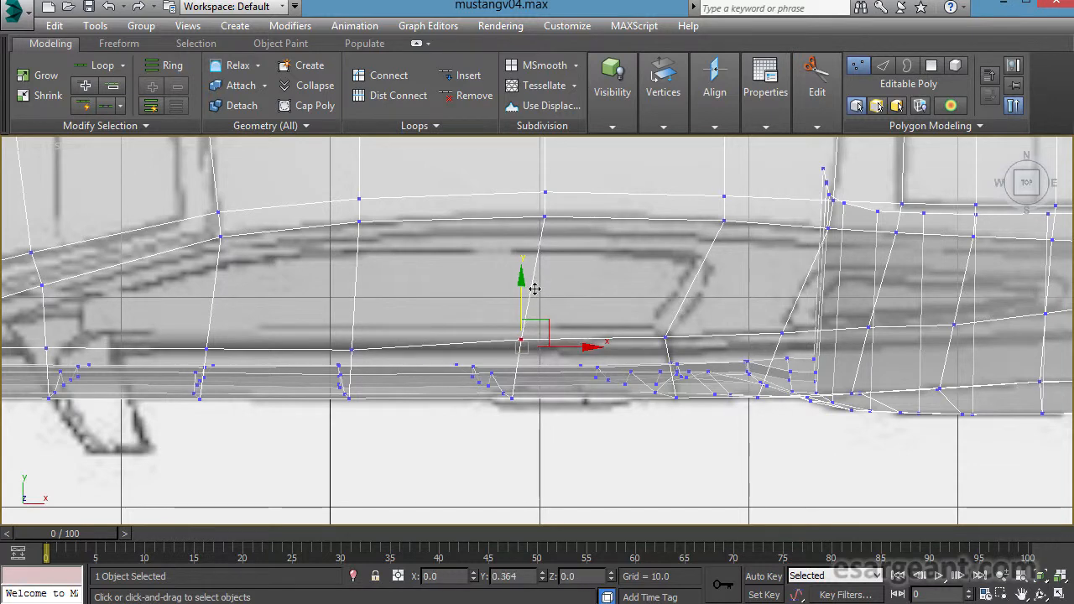
middle_click_drag(380, 358, 640, 357)
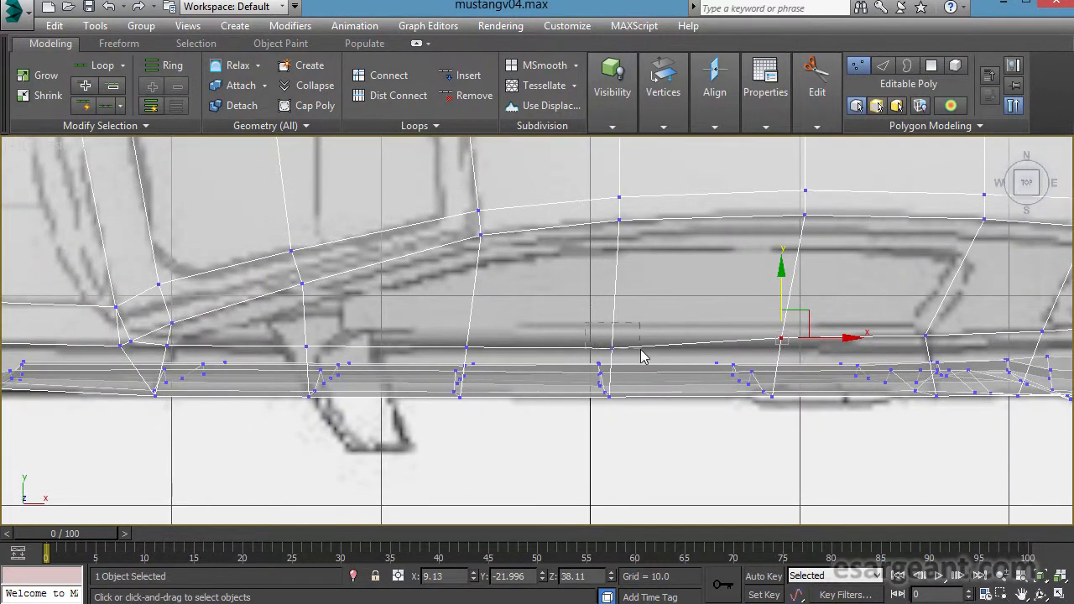
left_click_drag(645, 361, 643, 359)
left_click_drag(625, 296, 625, 292)
middle_click_drag(586, 310, 760, 328)
left_click_drag(602, 330, 669, 372)
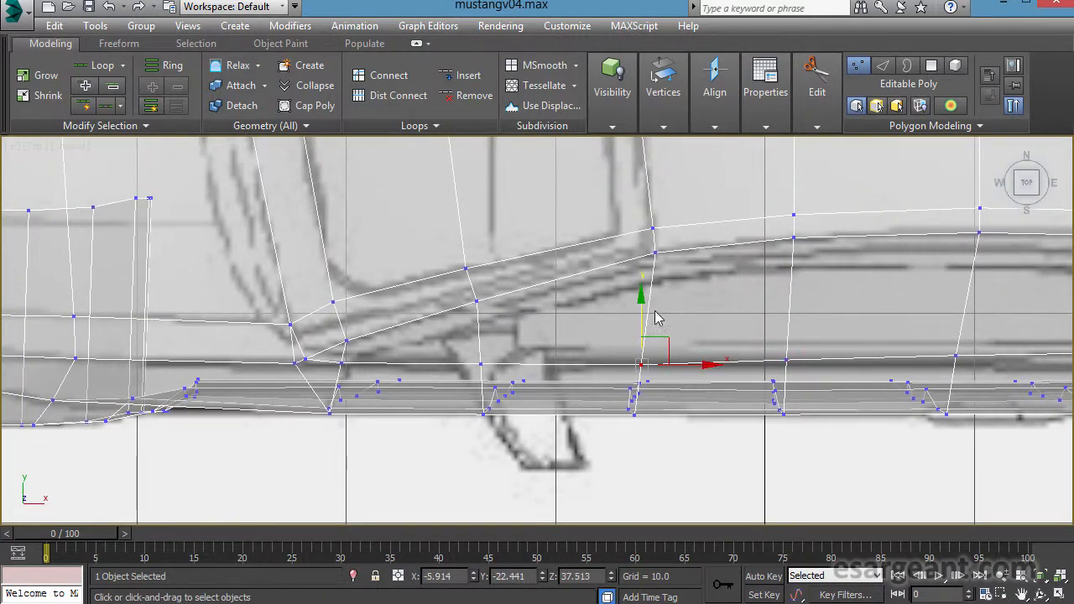
left_click_drag(652, 308, 652, 302)
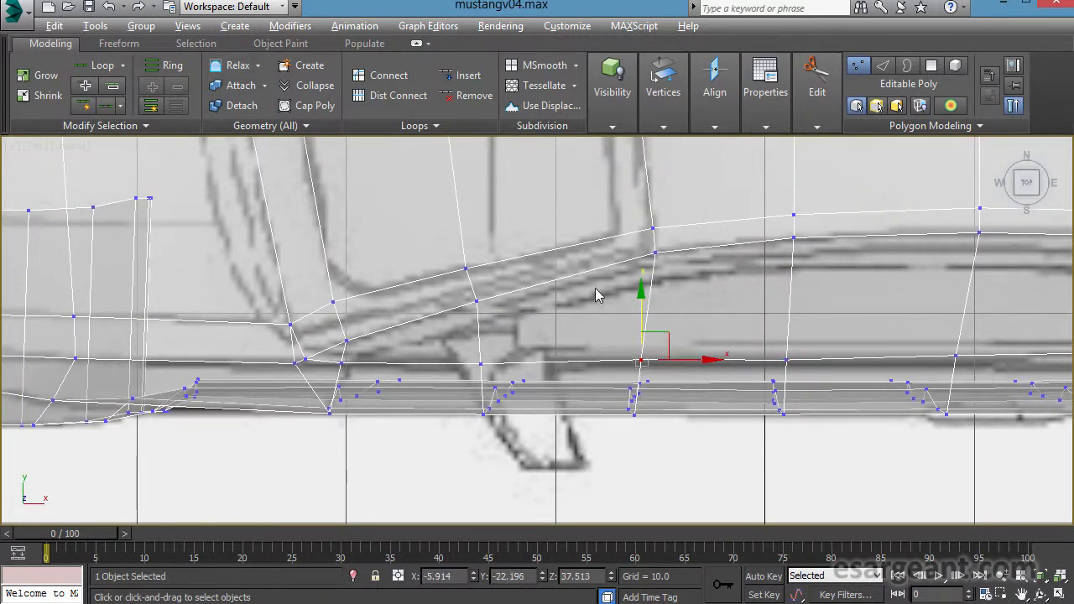
Nudge the beltline vertices near the windshield base slightly inward to even out the front of the curve.
middle_click_drag(555, 295, 668, 284)
left_click_drag(445, 346, 473, 364)
middle_click_drag(432, 361, 513, 332)
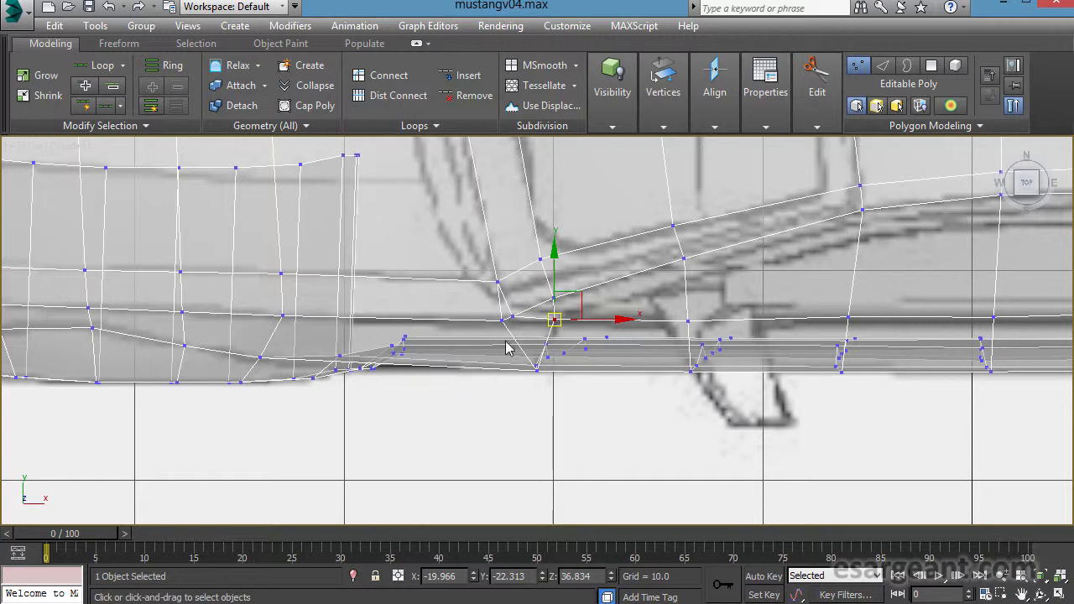
left_click(525, 330)
left_click_drag(522, 330, 529, 324)
Examine the door and quarter window edge layout against the blueprint in the maximized front view.
middle_click_drag(895, 350, 256, 363)
key("alt+w")
middle_click(741, 280)
key("alt+w")
middle_click_drag(619, 251, 787, 311)
scroll(781, 309, "down", 3)
middle_click_drag(513, 275, 643, 255)
middle_click_drag(669, 310, 339, 304)
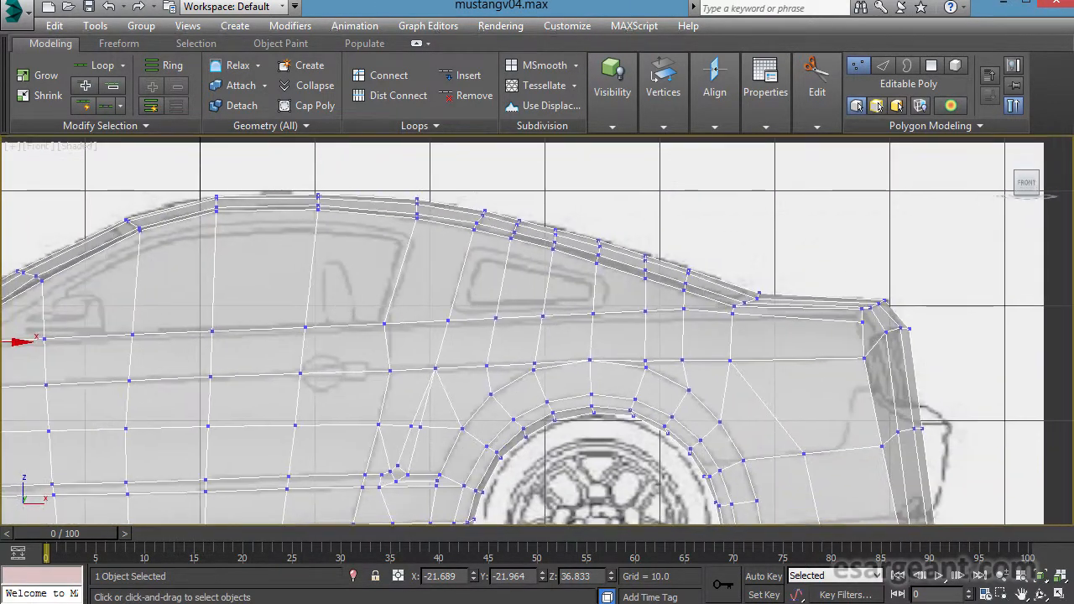
scroll(394, 302, "up", 3)
middle_click_drag(465, 298, 744, 378)
scroll(730, 365, "down", 4)
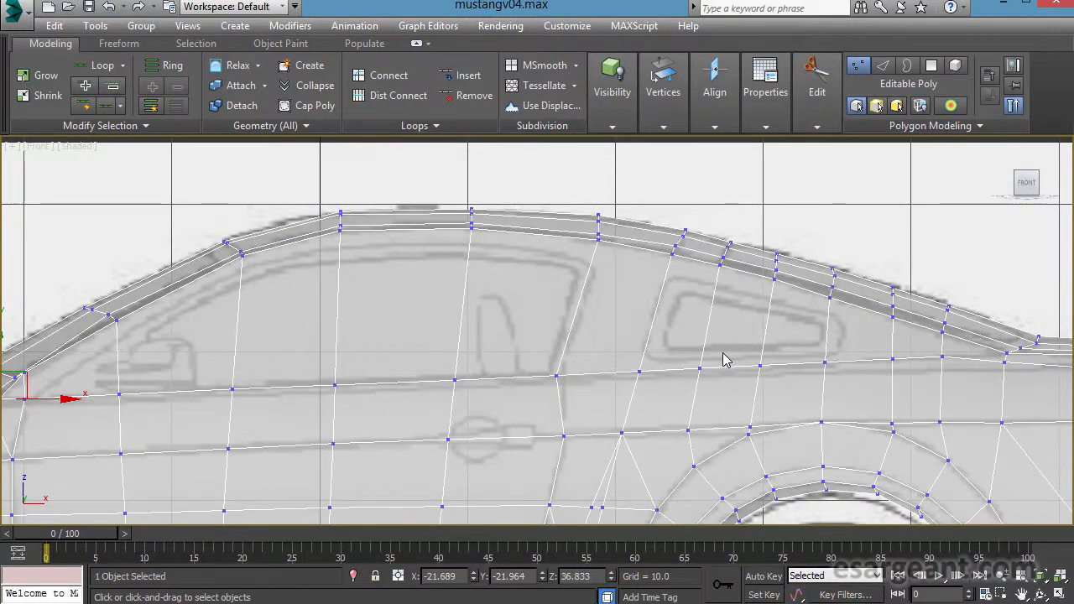
scroll(512, 309, "up", 4)
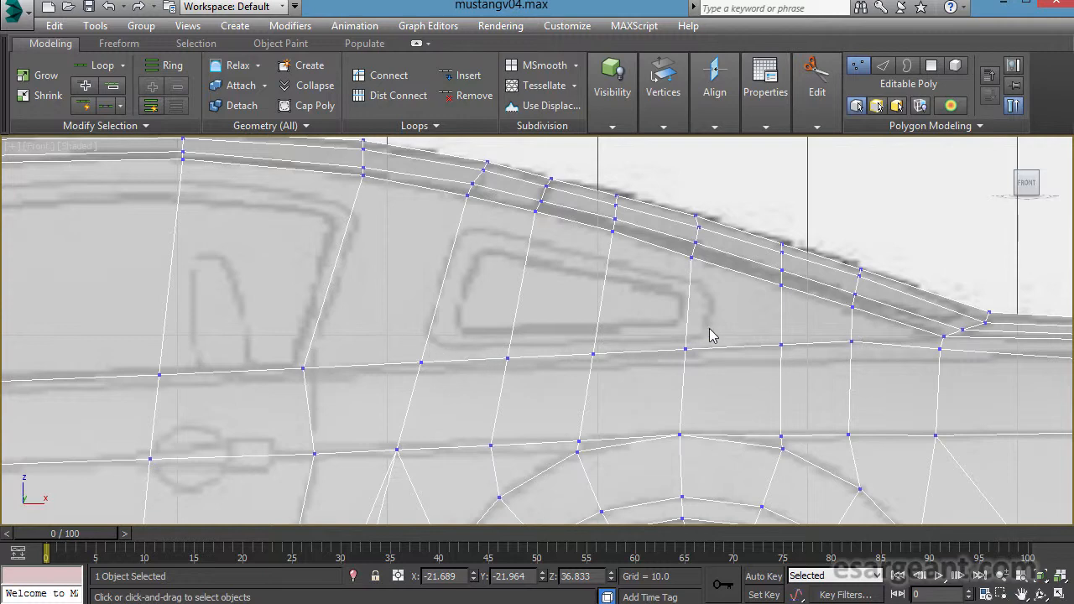
middle_click_drag(521, 254, 502, 243)
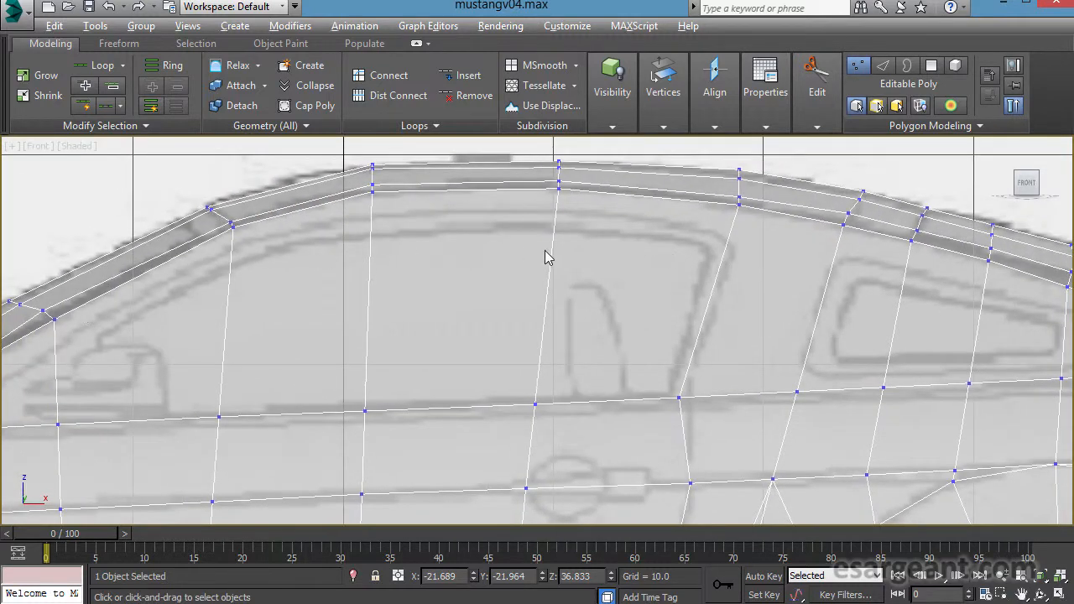
middle_click_drag(546, 256, 233, 275)
middle_click_drag(355, 307, 794, 271)
middle_click_drag(683, 292, 164, 303)
scroll(172, 284, "up", 2)
middle_click_drag(256, 273, 334, 280)
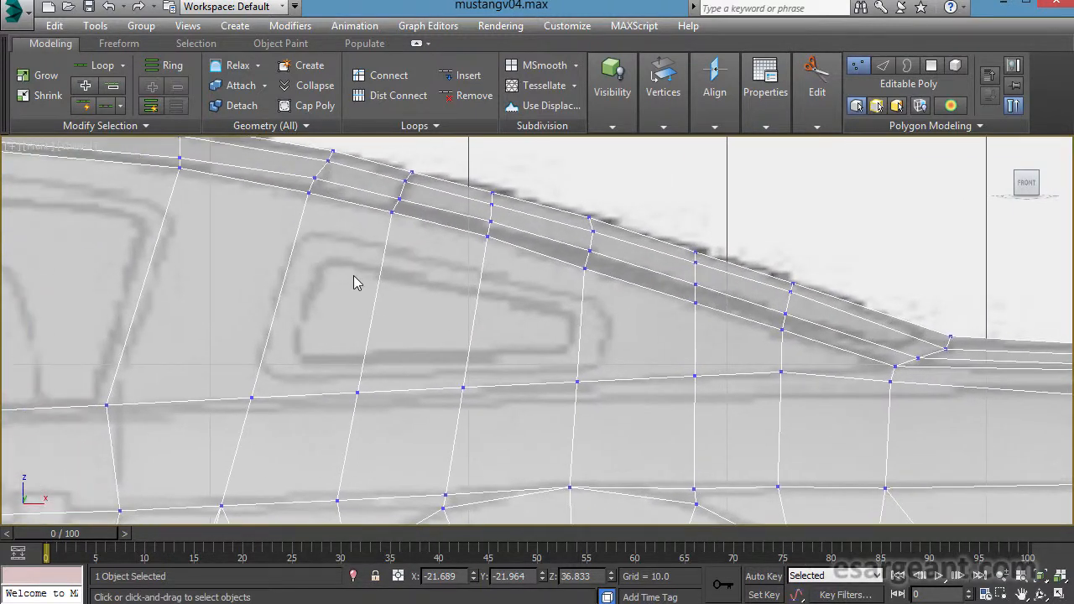
mouse_move(766, 123)
mouse_move(818, 107)
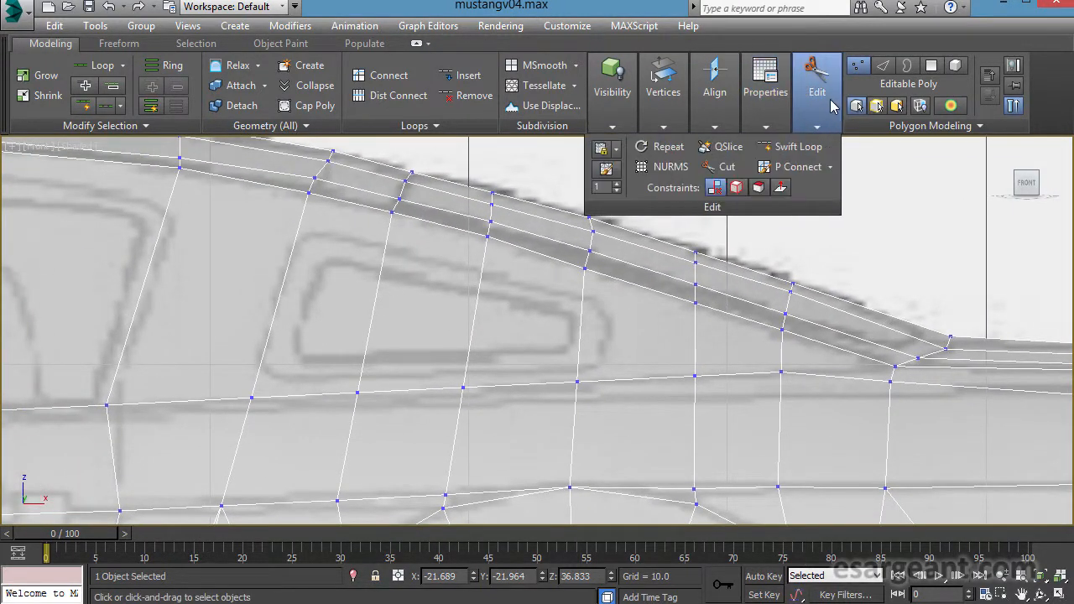
left_click(719, 166)
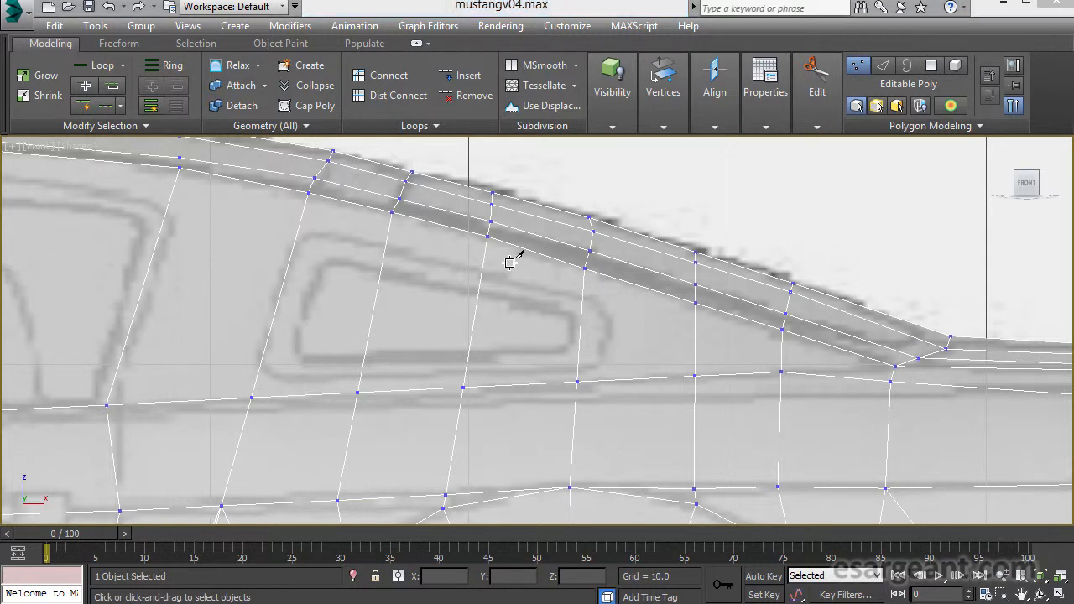
Move the roof-edge and beltline vertices at the quarter window's rear end rearward so their edge follows the window outline.
left_click_drag(562, 283, 635, 263)
left_click_drag(571, 355, 601, 431)
left_click_drag(582, 384, 600, 397)
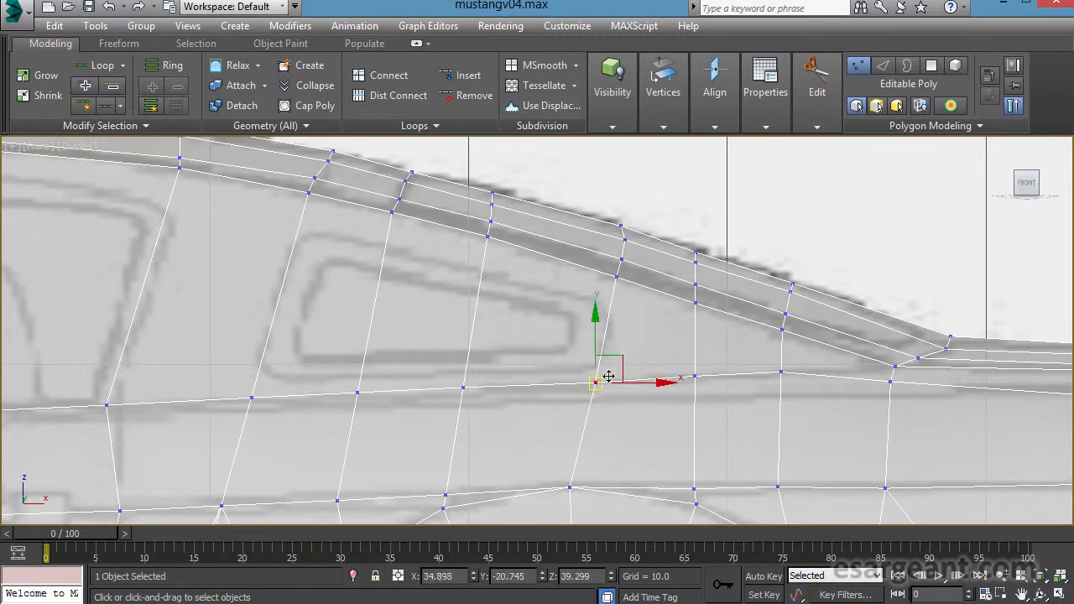
left_click_drag(606, 287, 629, 290)
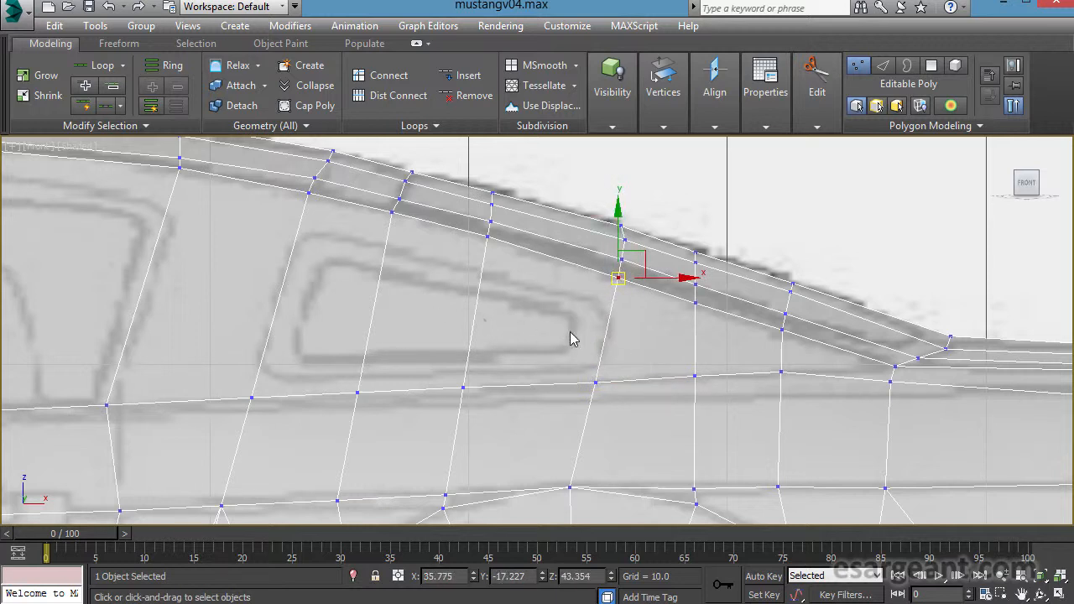
Cut one edge along the top and another along the bottom of the quarter window outline, between its front and rear vertical edges.
middle_click_drag(372, 271, 399, 273)
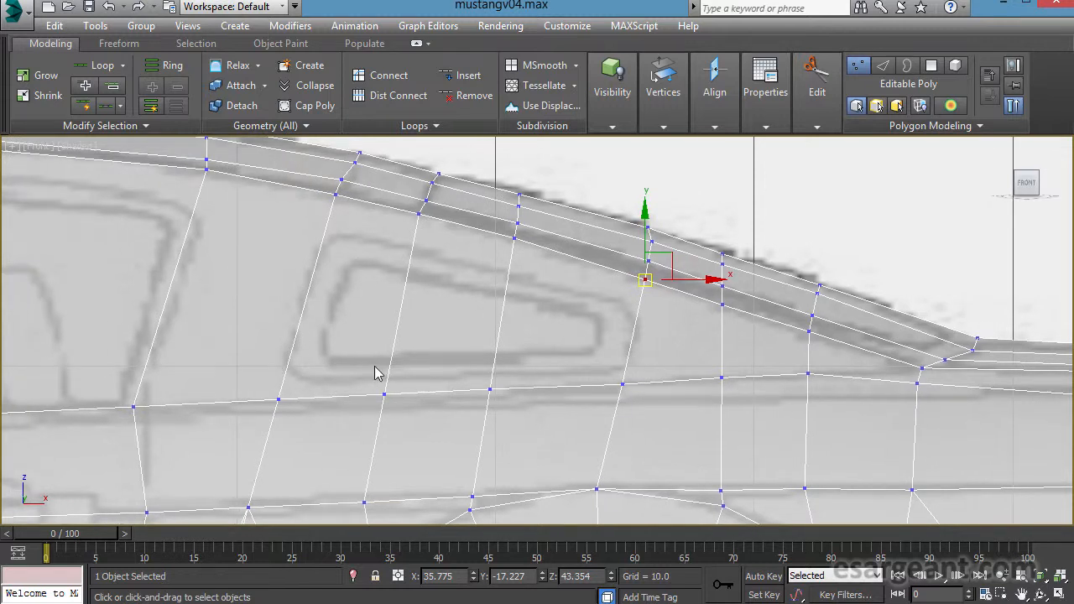
middle_click_drag(376, 374, 297, 364)
left_click(816, 92)
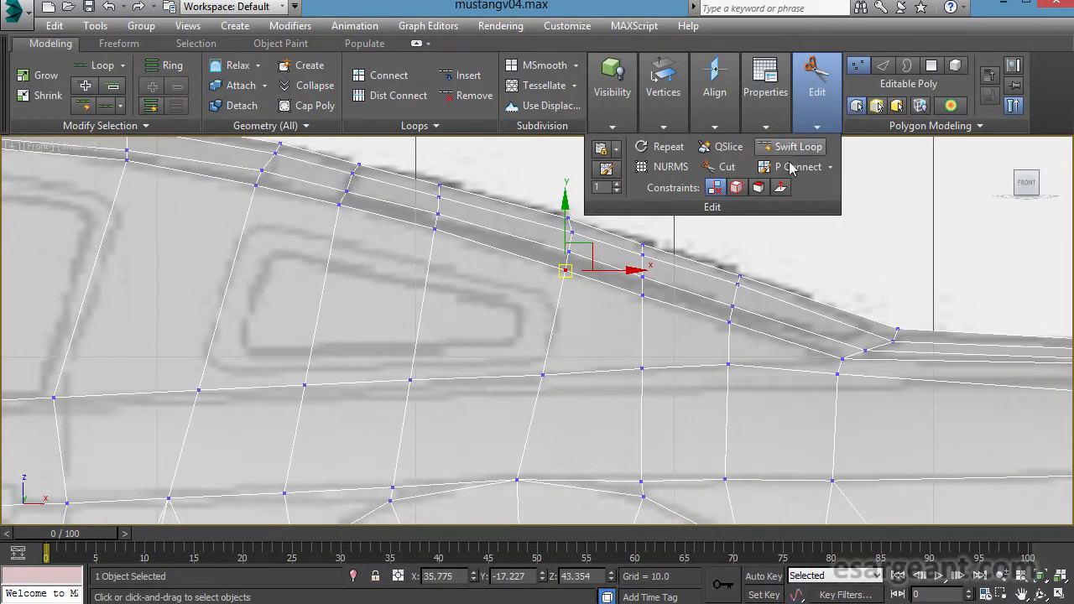
left_click(715, 171)
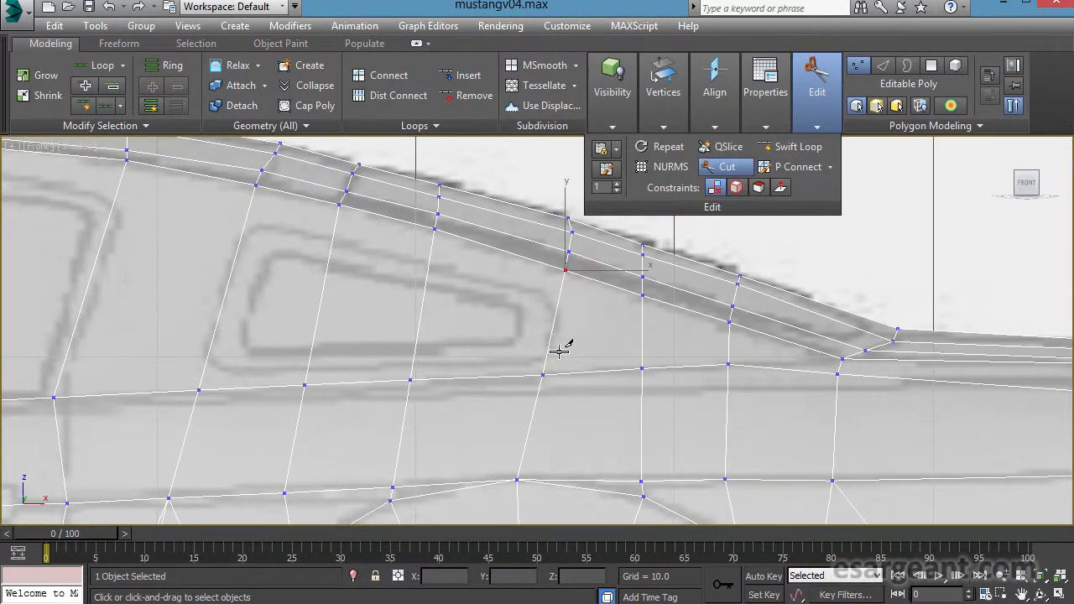
left_click(558, 299)
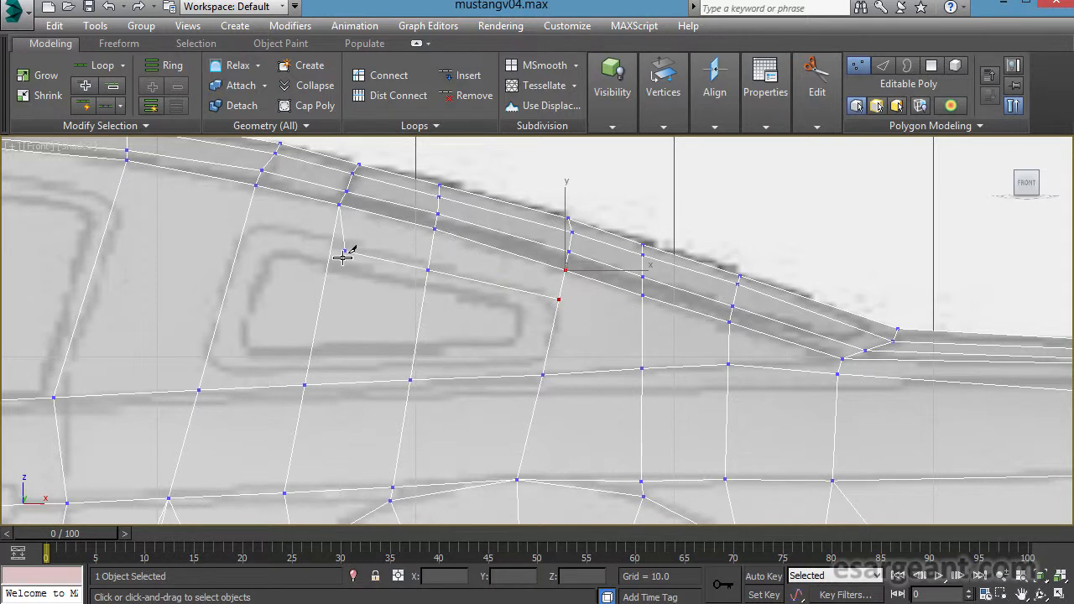
left_click(249, 222)
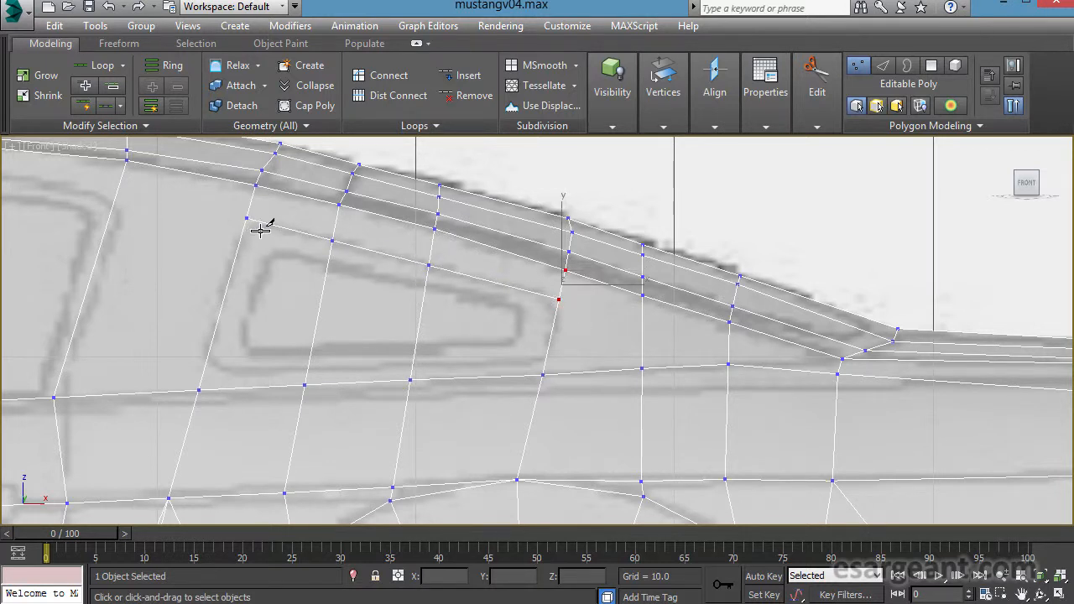
left_click(205, 369)
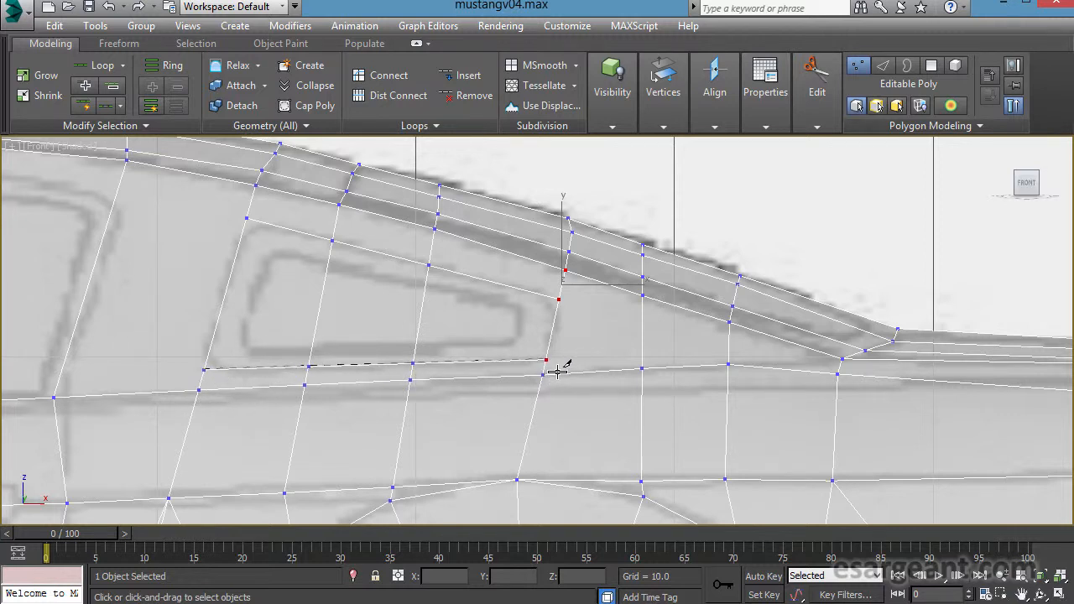
right_click(557, 371)
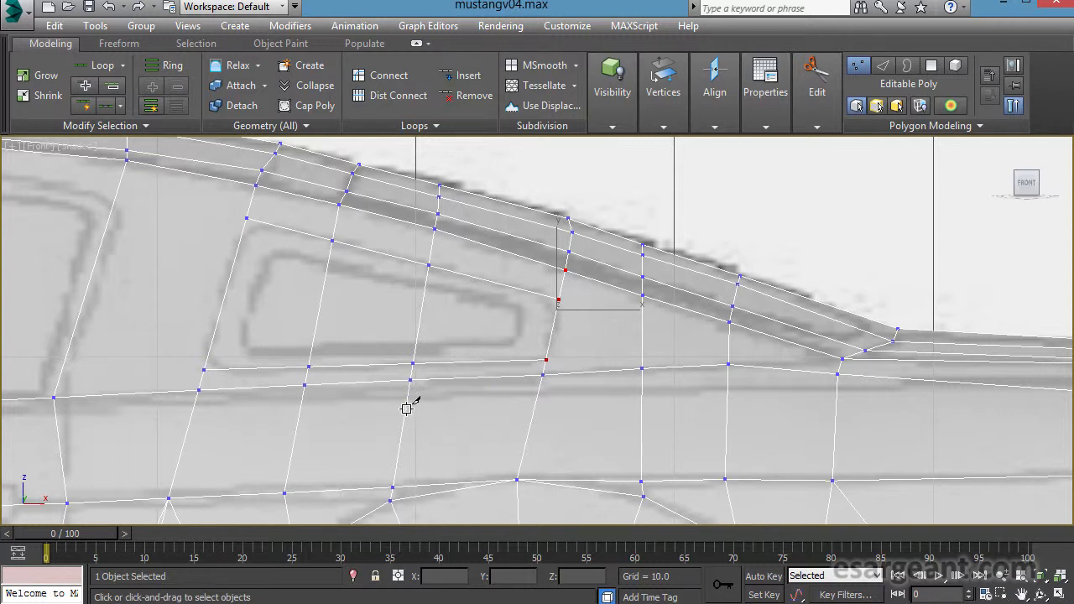
Lower the two front vertices of the quarter window's bottom cut slightly and fine-tune the height of the third.
left_click_drag(179, 300, 352, 384)
left_click_drag(269, 314, 270, 314)
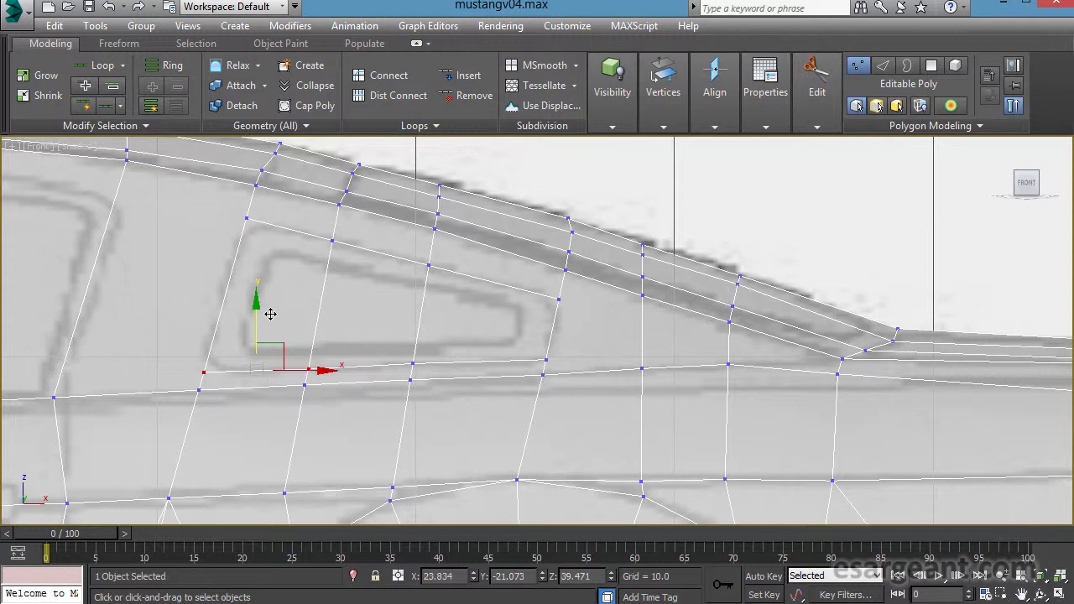
left_click_drag(392, 323, 431, 372)
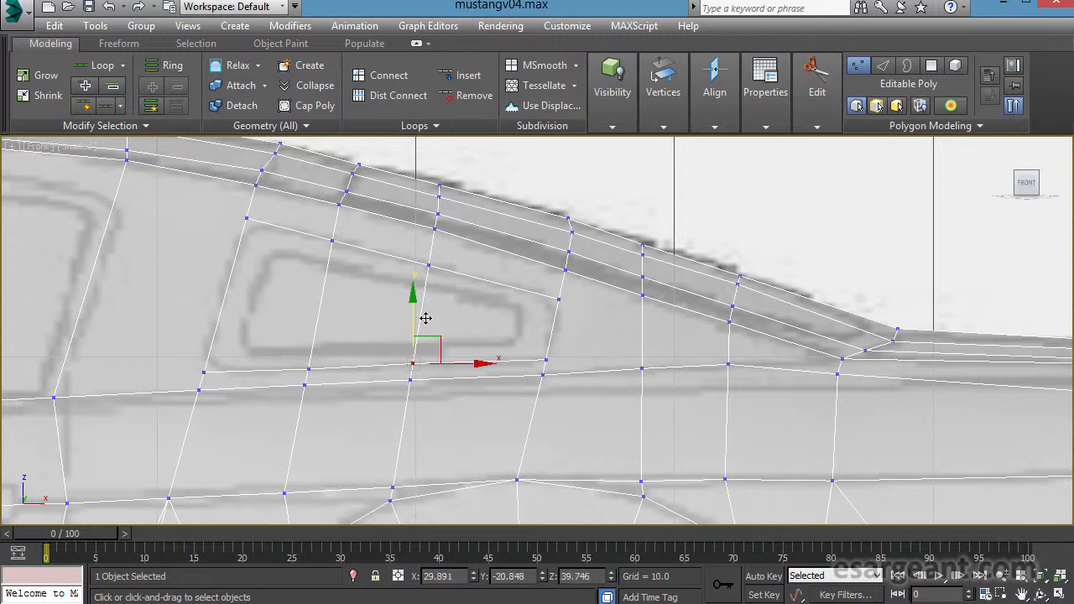
left_click_drag(426, 322, 429, 317)
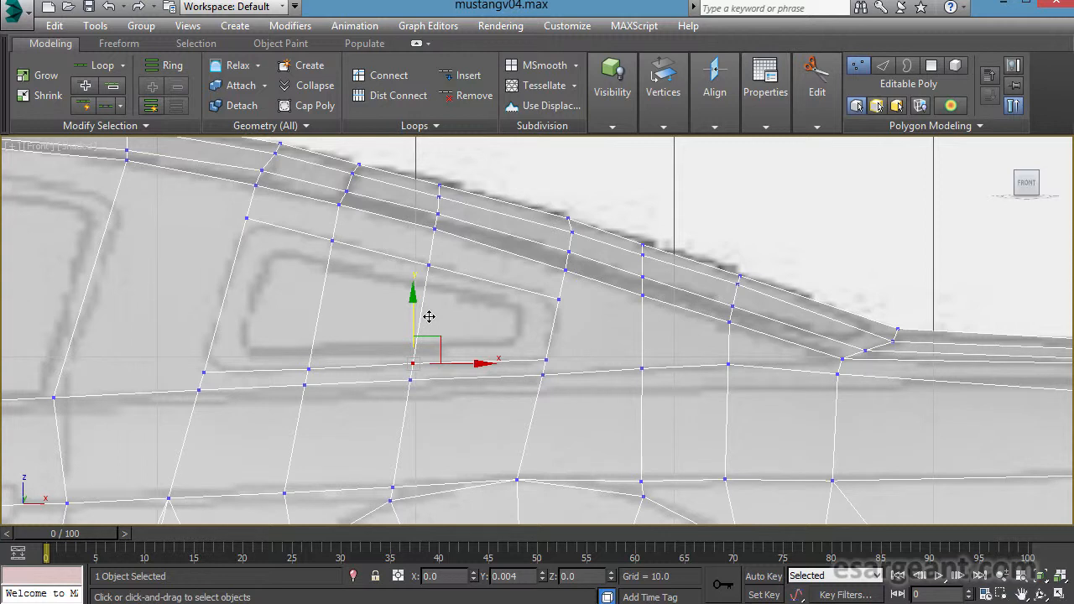
Cut an edge from the beltline vertex just behind the quarter window up to the window's upper rear corner vertex.
middle_click_drag(647, 355, 569, 348)
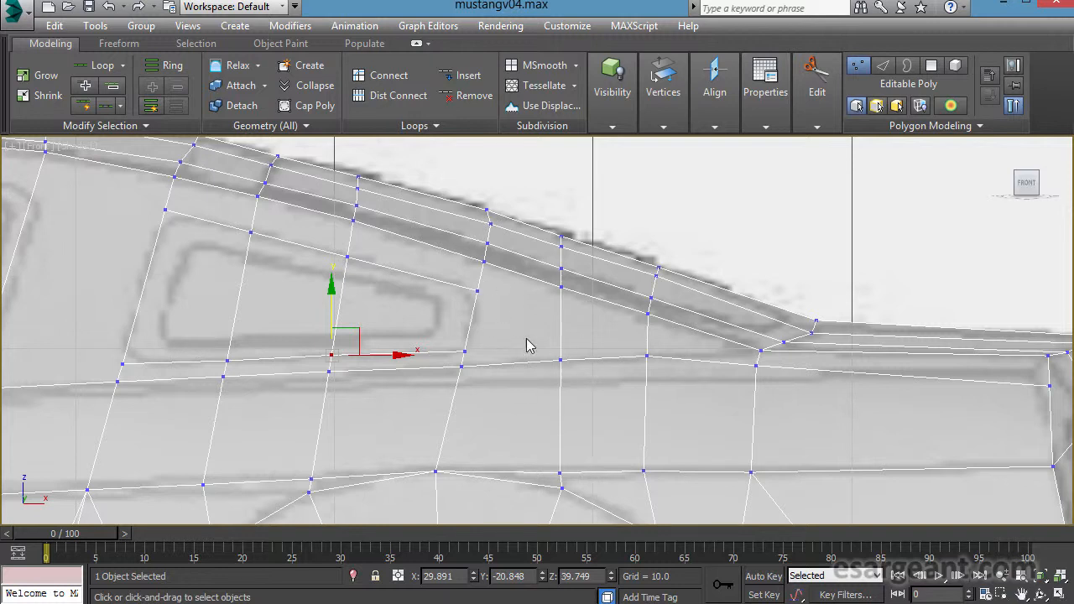
middle_click_drag(527, 346, 465, 356)
left_click(816, 92)
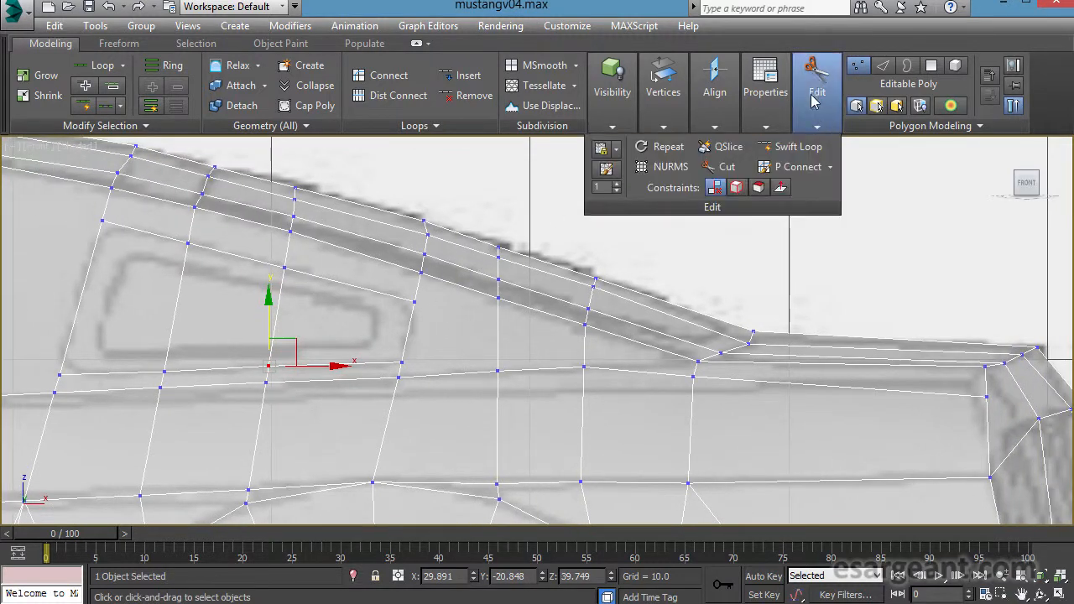
left_click(712, 167)
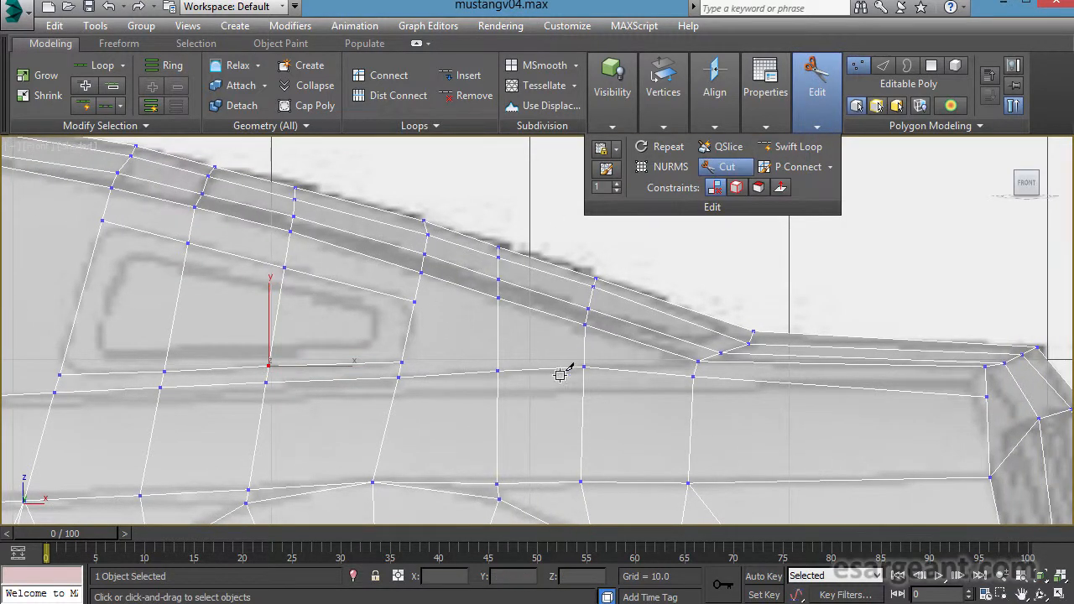
left_click(498, 370)
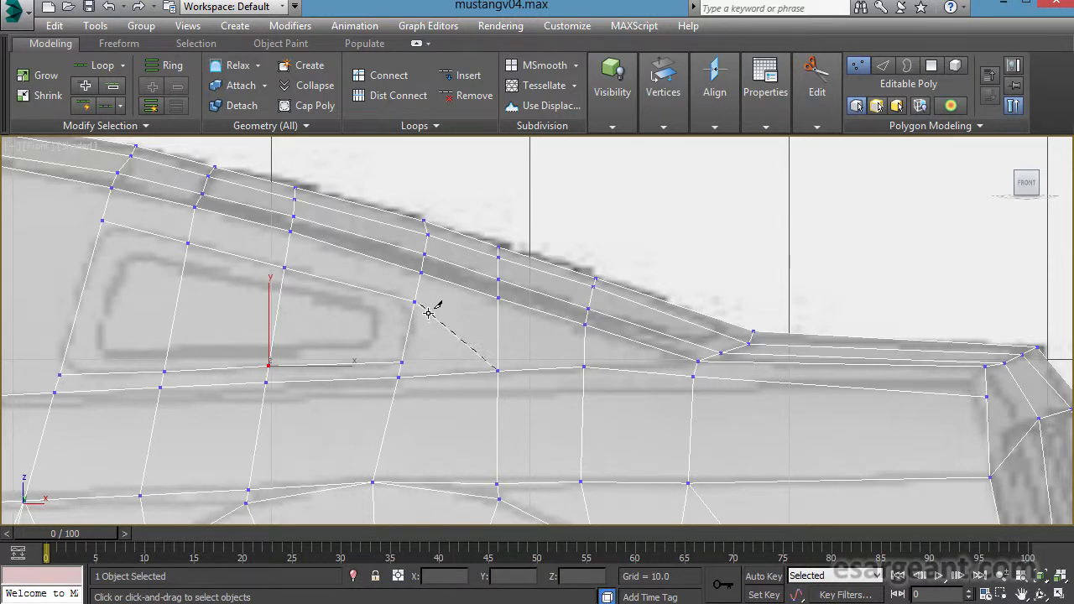
left_click(415, 302)
right_click(439, 307)
middle_click_drag(469, 375, 635, 364)
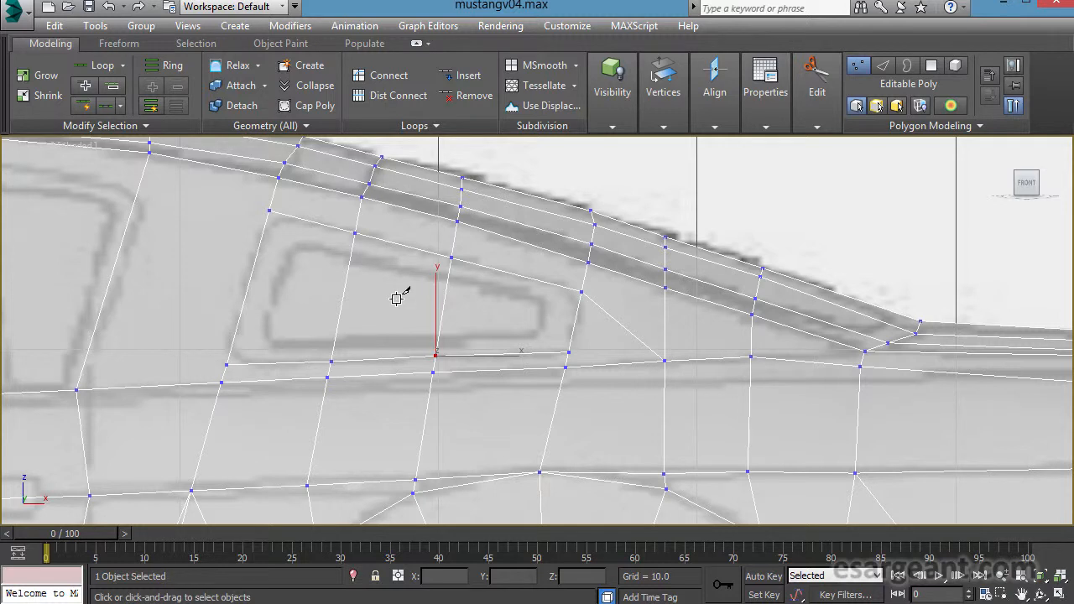
middle_click_drag(488, 292, 670, 337)
right_click(676, 379)
Examine the quarter window's edge layout and compare its corner shapes with the rear three-quarter reference photo in the photo viewer.
middle_click_drag(444, 316, 330, 319)
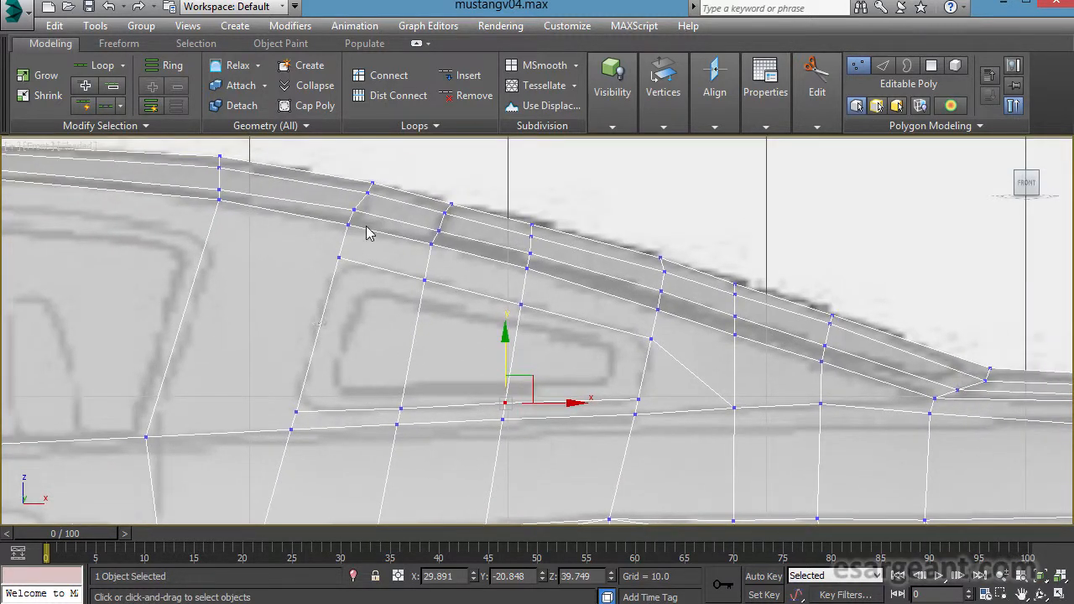
middle_click_drag(654, 377, 648, 347)
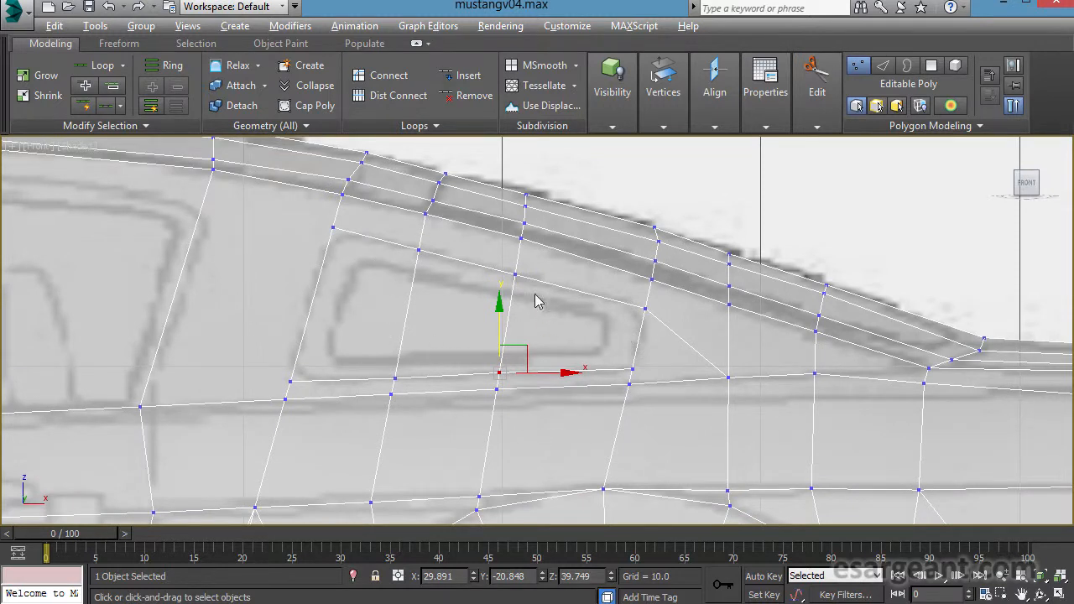
middle_click_drag(540, 313, 503, 308)
middle_click_drag(542, 418, 460, 406)
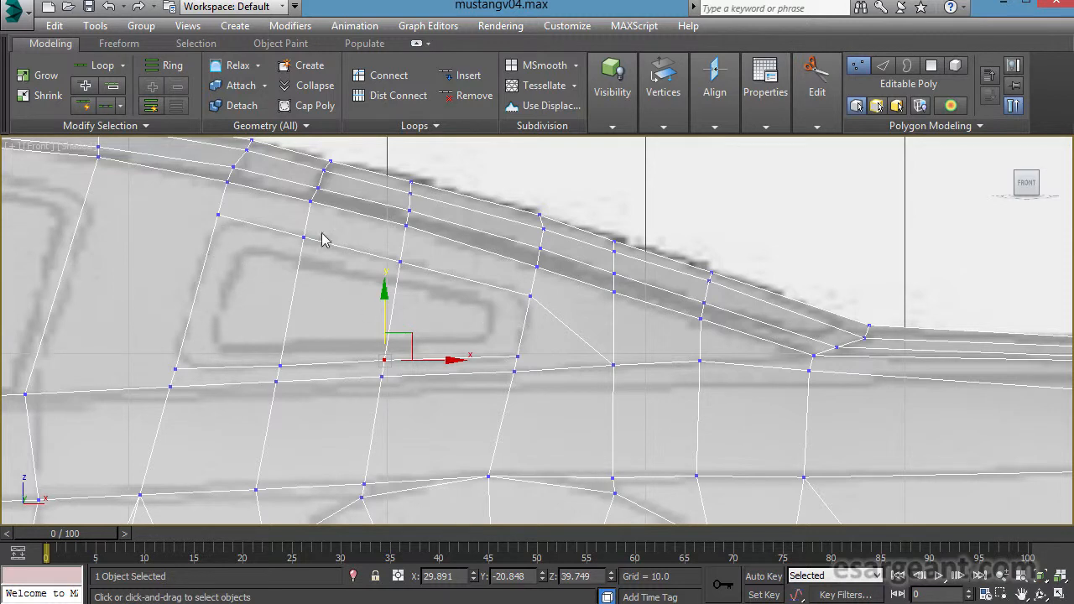
middle_click_drag(557, 425, 694, 406)
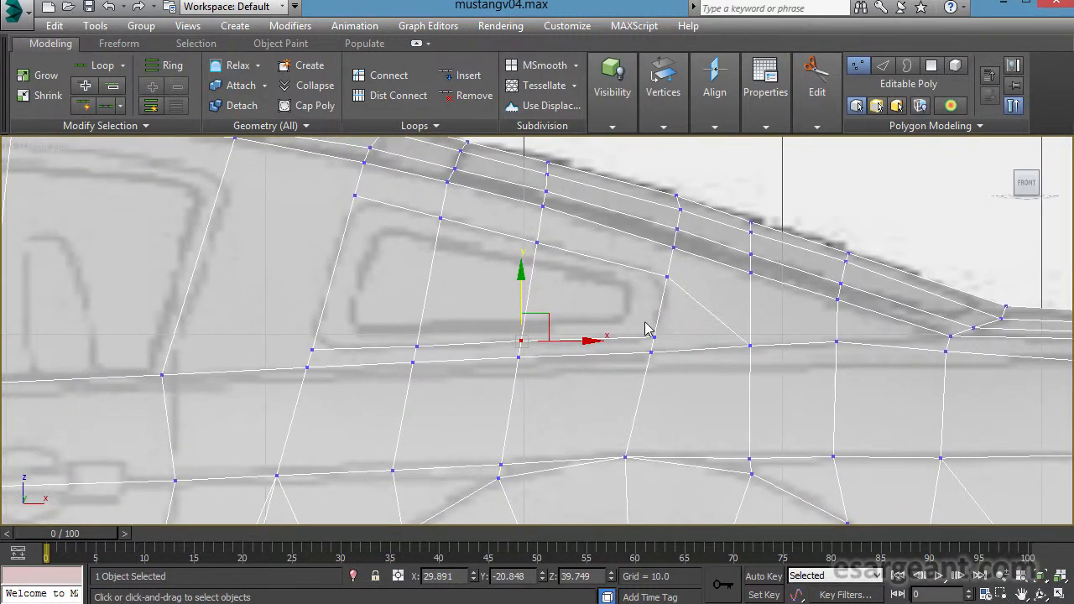
middle_click_drag(646, 329, 566, 331)
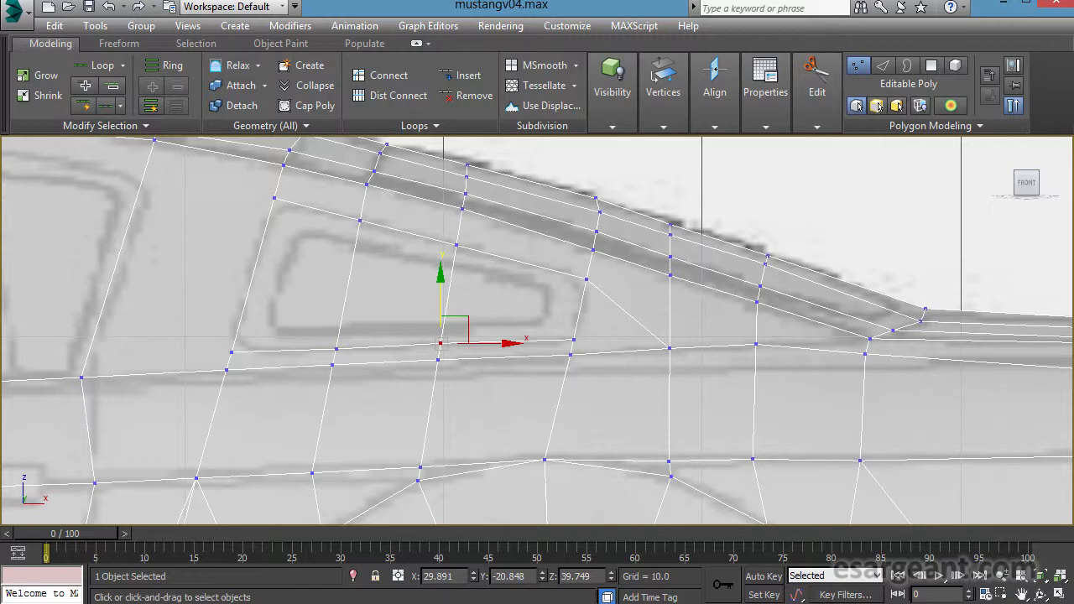
key("alt+Tab")
scroll(819, 332, "up", 6)
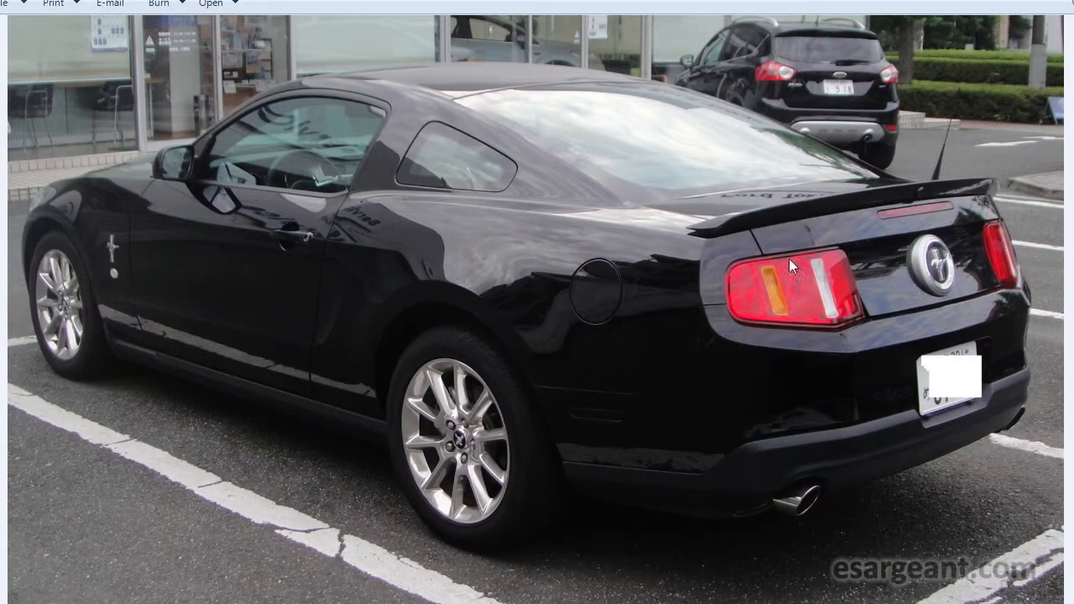
scroll(479, 162, "up", 5)
left_click_drag(568, 196, 569, 378)
scroll(568, 378, "up", 2)
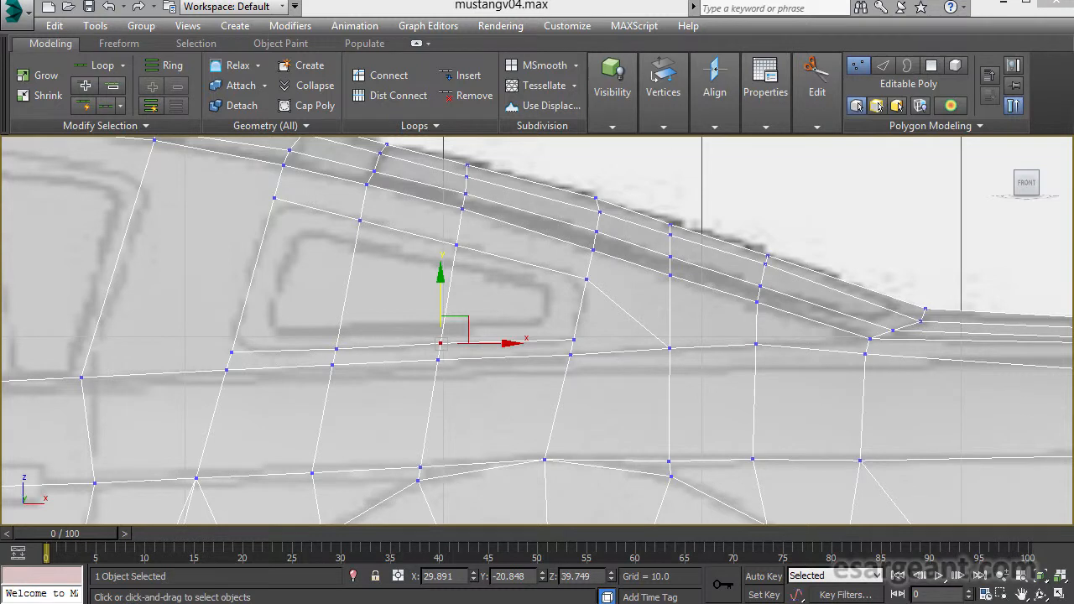
Cut a short diagonal edge across each of the quarter window's four corners to round the outline.
mouse_move(816, 92)
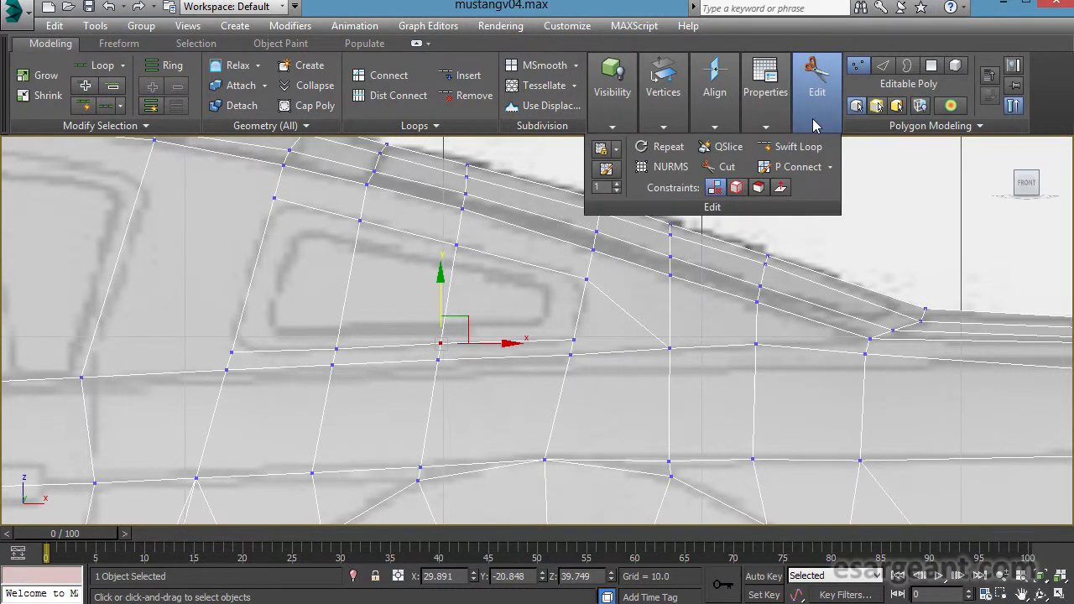
left_click(719, 167)
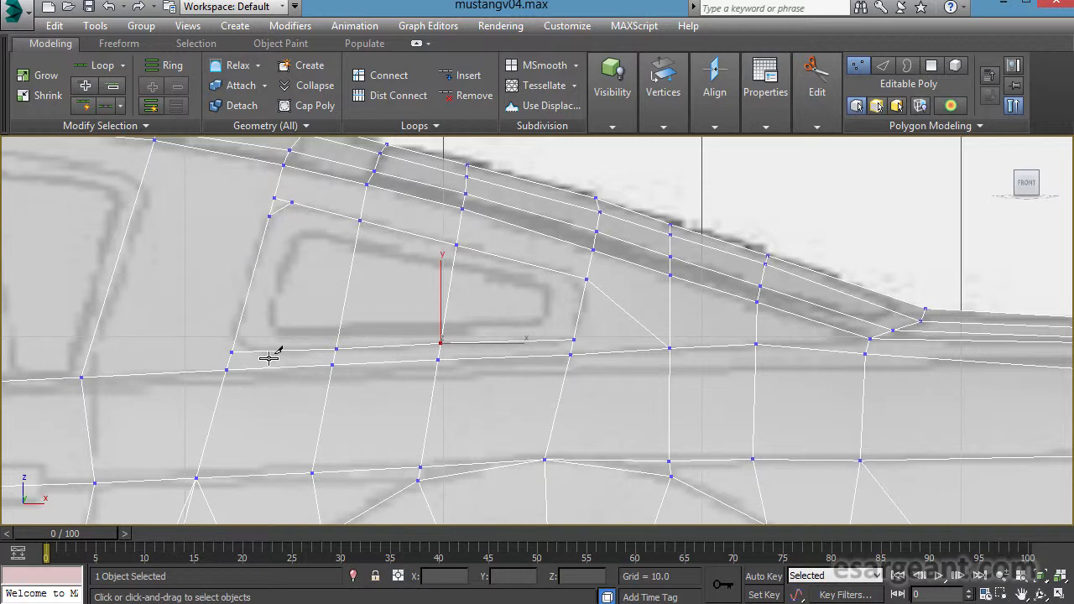
left_click(238, 333)
left_click(251, 351)
left_click(576, 276)
left_click(583, 294)
left_click(574, 339)
right_click(664, 378)
right_click(649, 396)
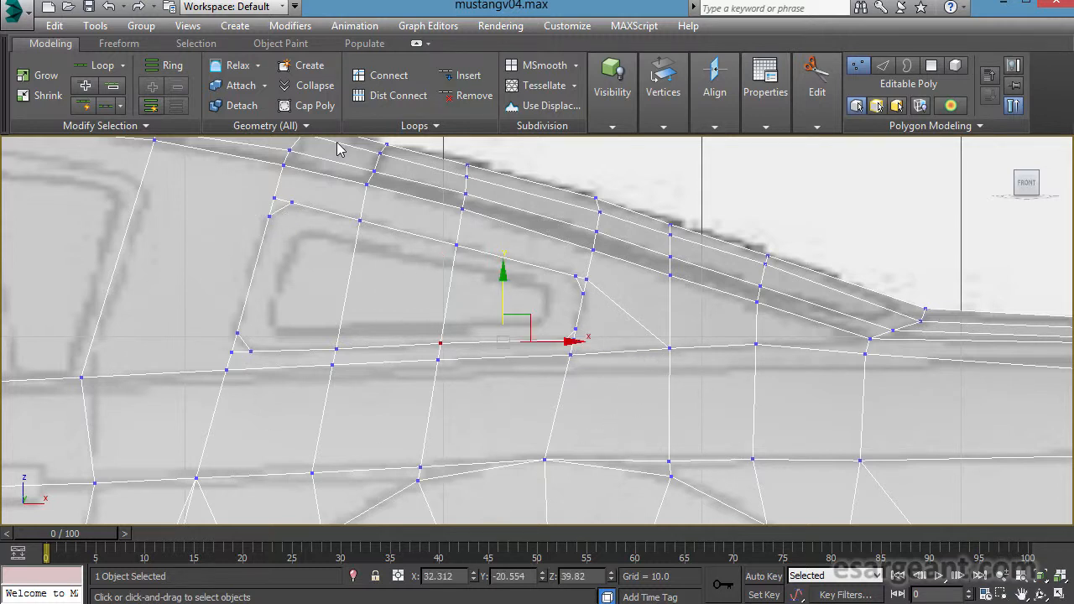
Target weld the quarter window's upper front corner vertex to the adjacent cut vertex on its top edge.
mouse_move(617, 95)
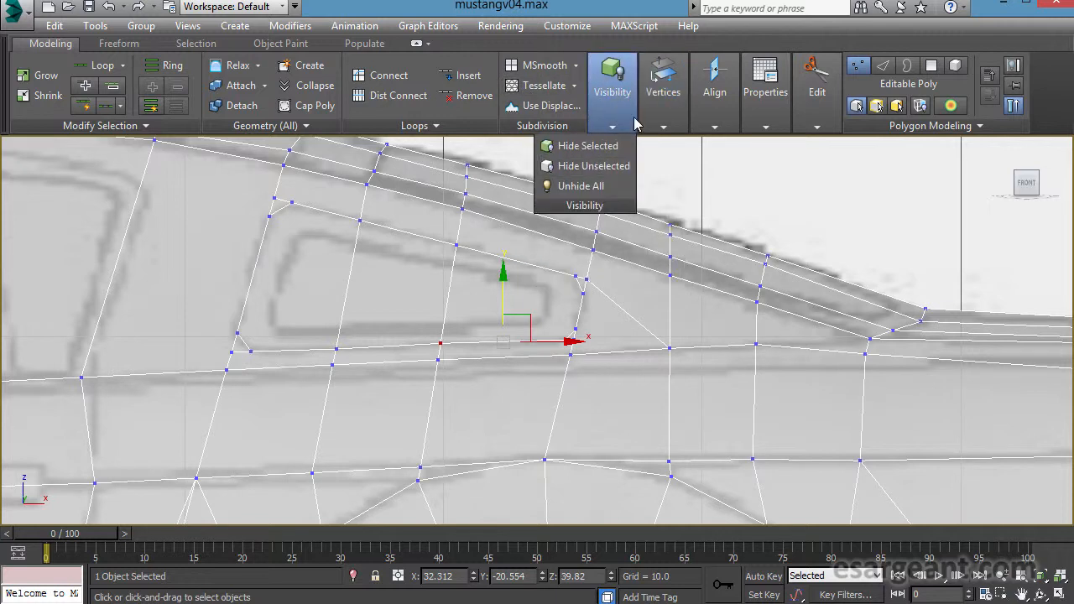
mouse_move(663, 92)
left_click(652, 186)
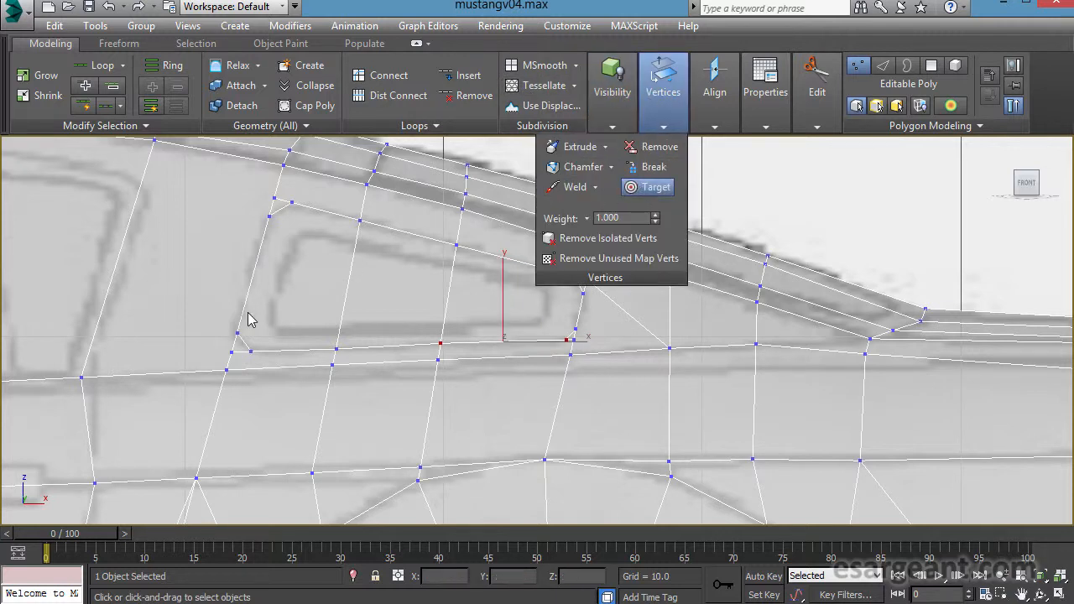
left_click(292, 203)
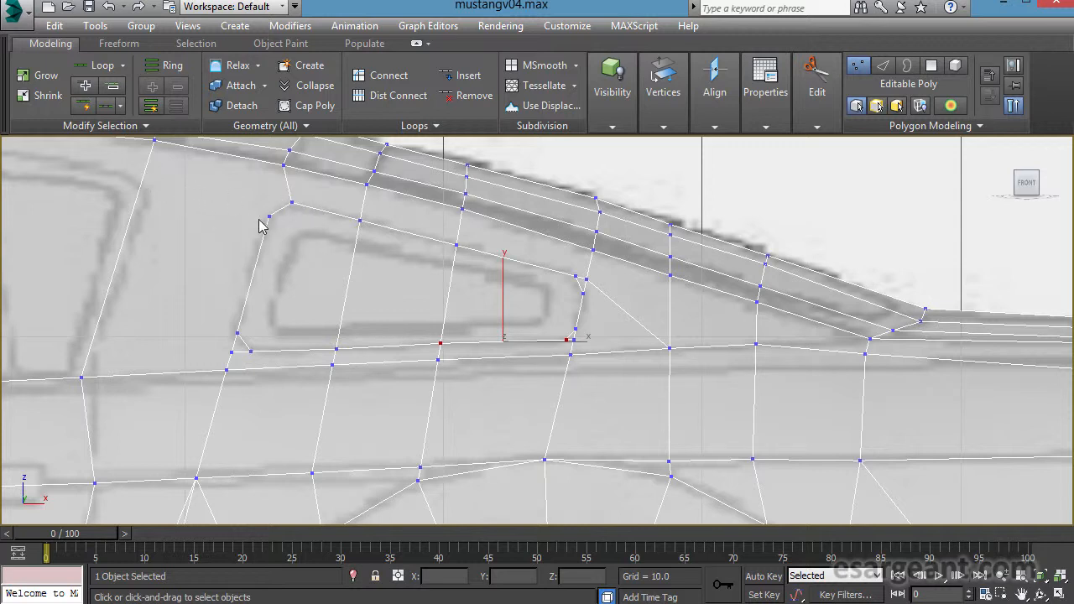
left_click(250, 347)
right_click(276, 395)
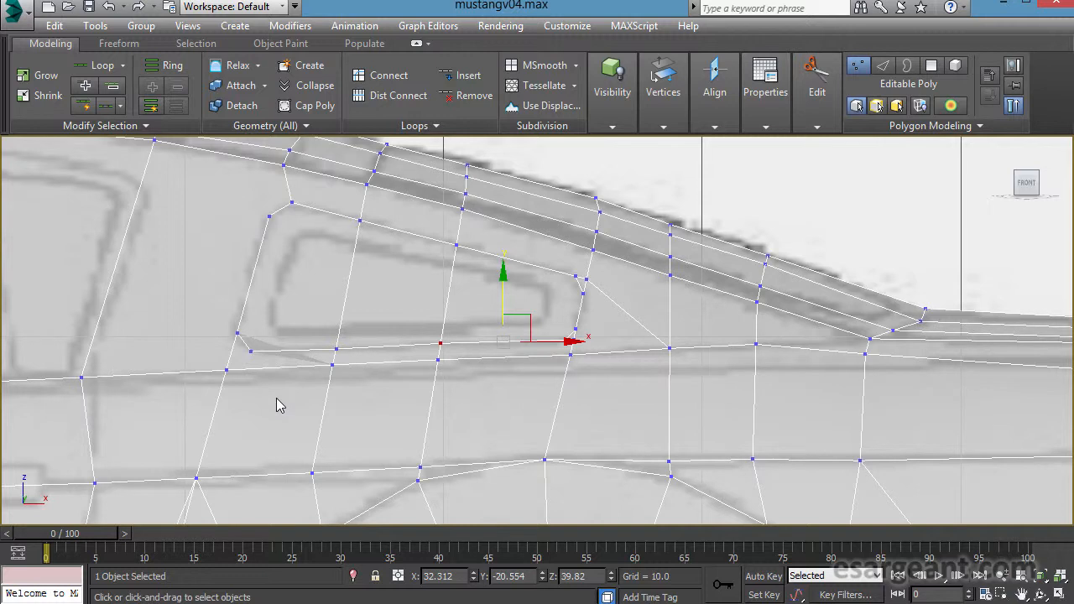
key("ctrl+z")
Target weld the quarter window's lower front and lower rear corner vertices to the adjacent cut vertices on its bottom edge.
left_click(243, 360)
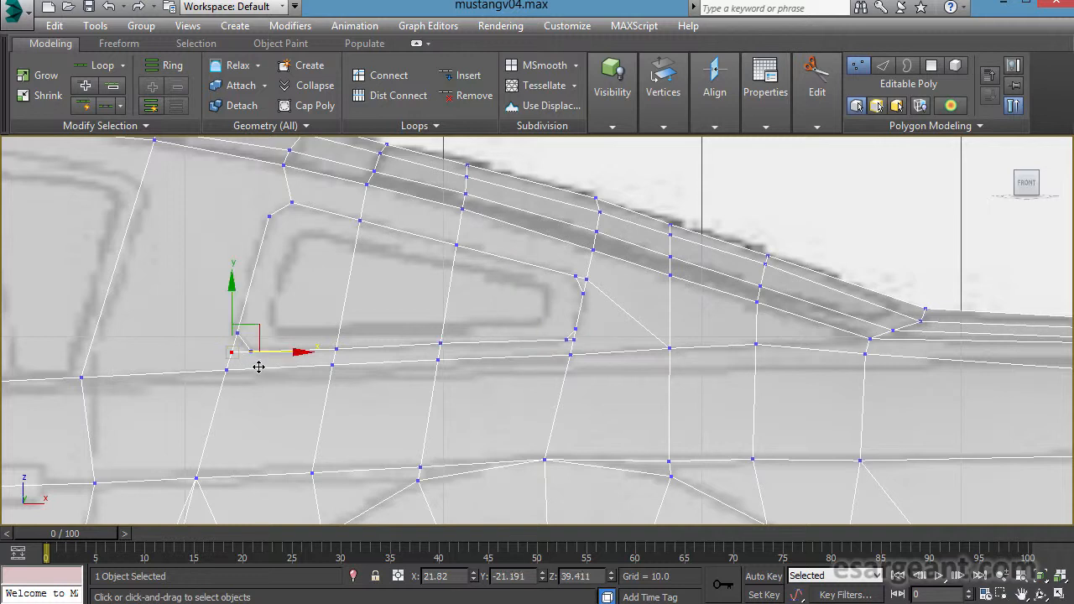
left_click(671, 87)
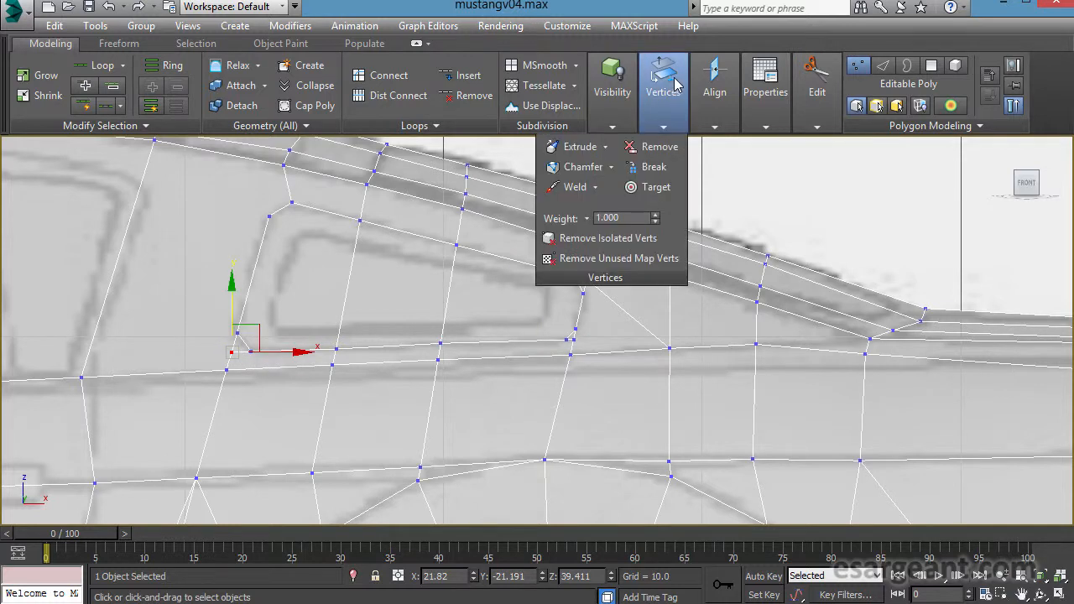
left_click(648, 186)
left_click(250, 351)
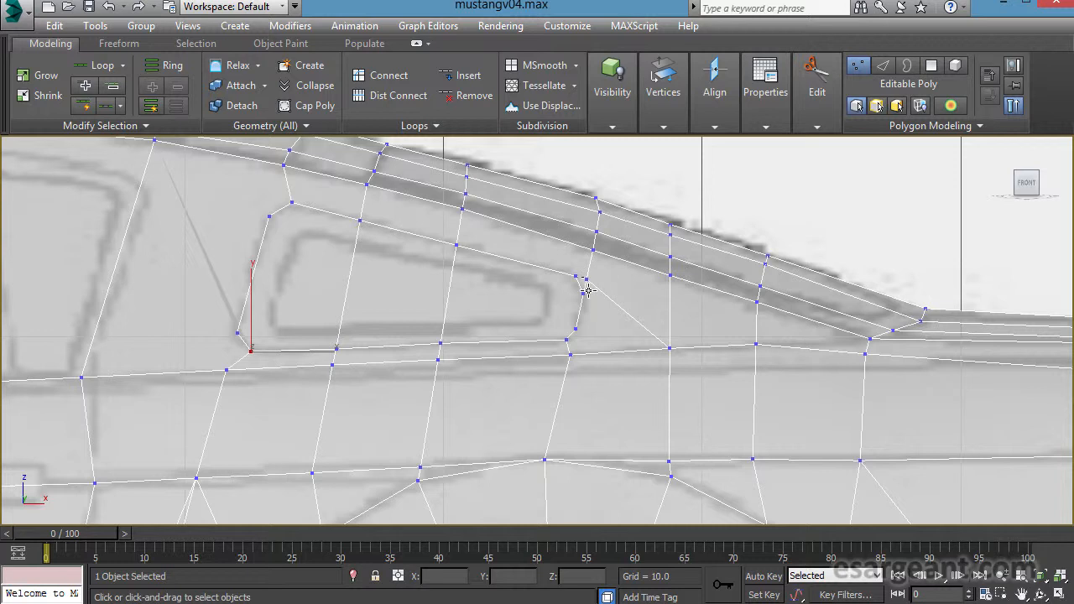
Target weld the quarter window's upper rear corner vertex to the adjacent cut vertex on its top edge.
key("ctrl+z")
mouse_move(659, 99)
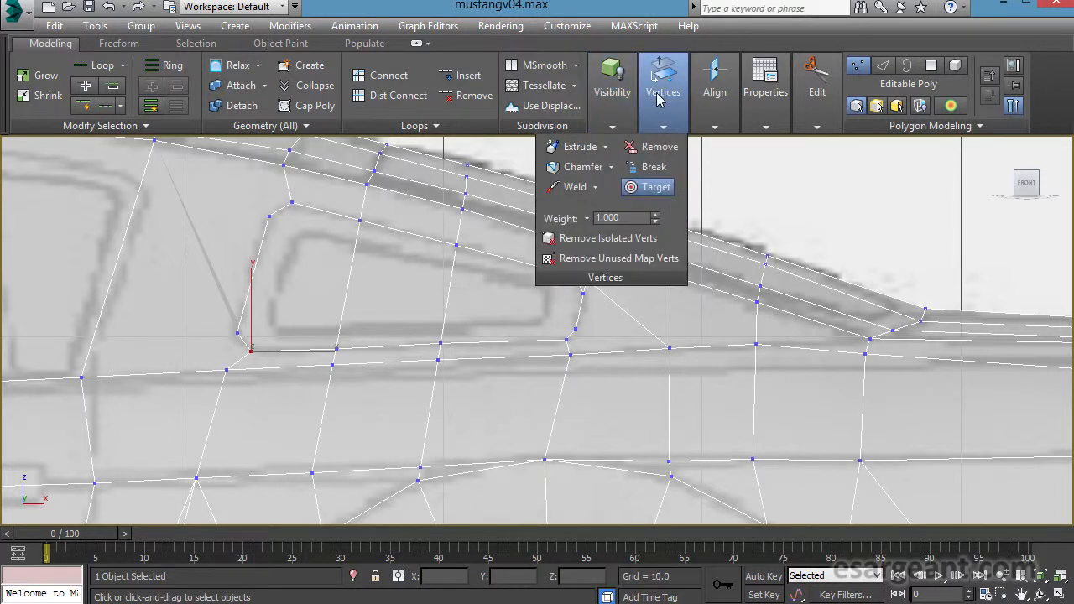
left_click(650, 191)
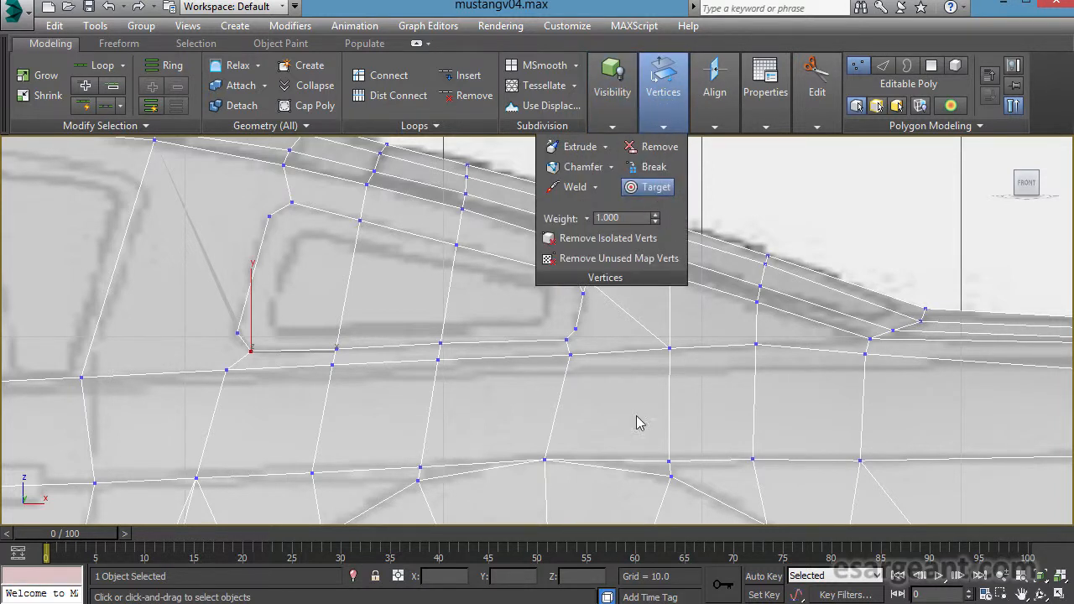
left_click(650, 187)
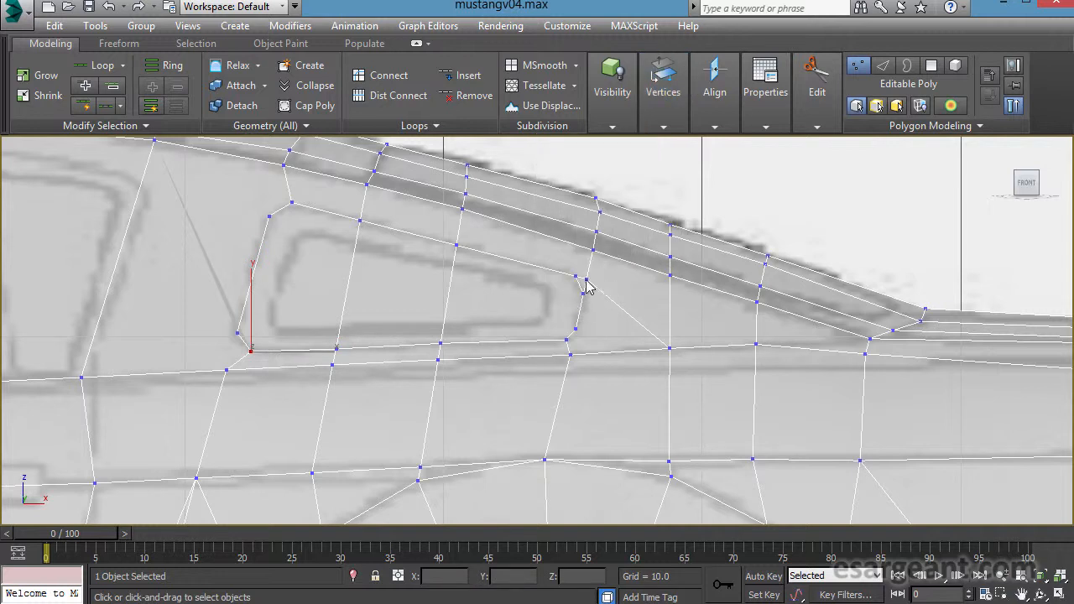
left_click_drag(579, 277, 587, 287)
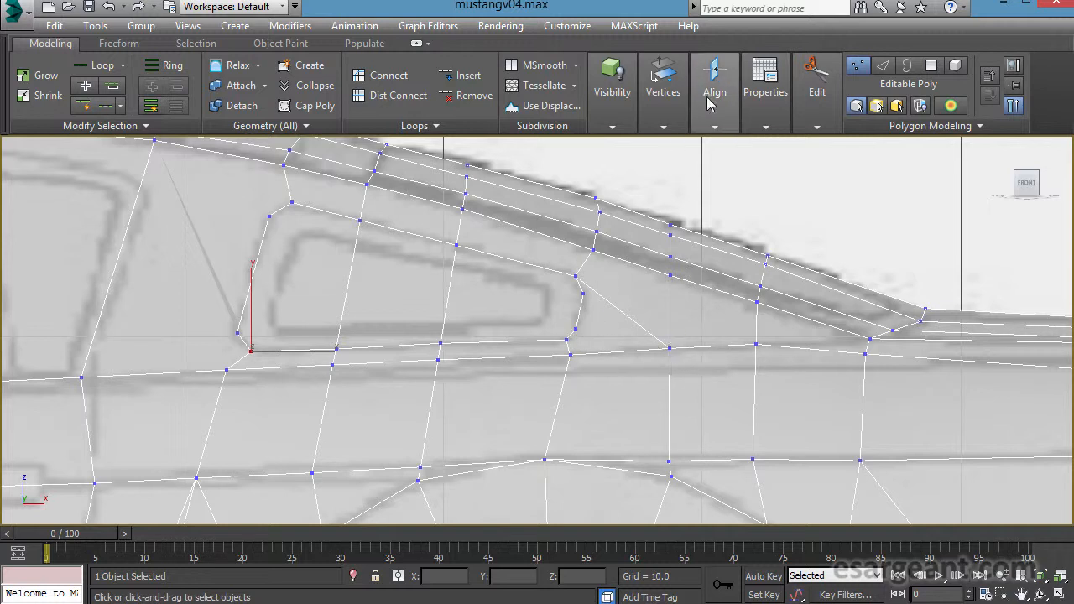
Cut an edge from the beltline vertex behind the quarter window to the lower vertex of the window's rear edge.
mouse_move(816, 101)
left_click(723, 167)
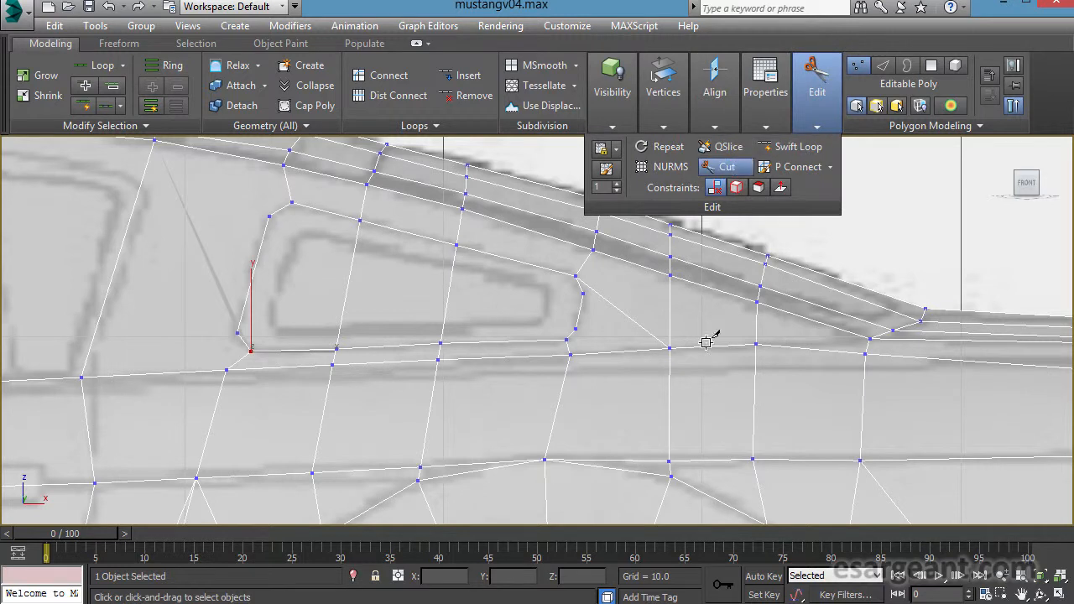
left_click(670, 347)
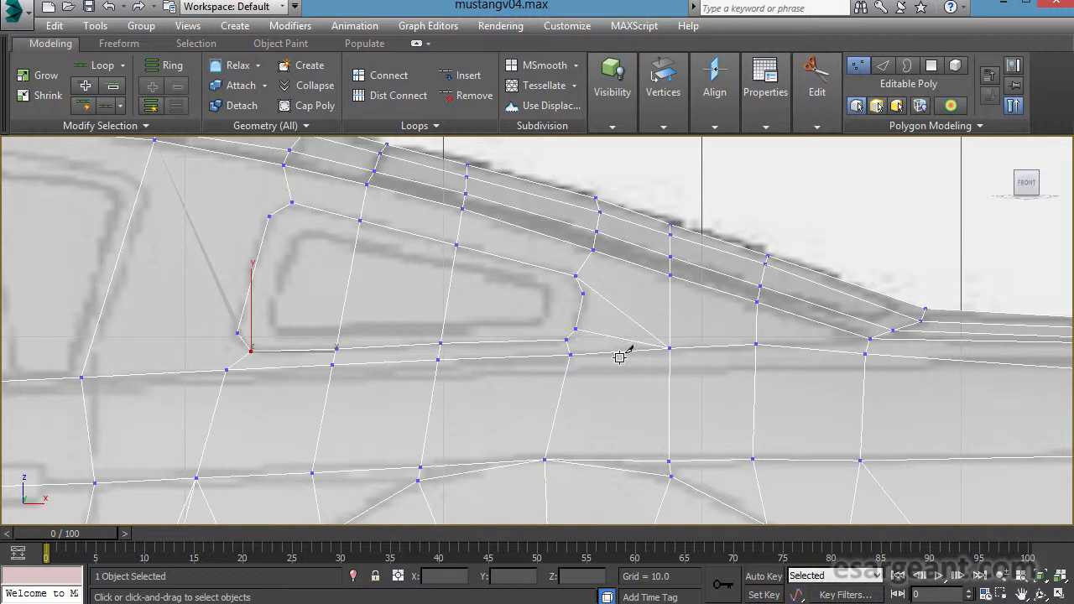
right_click(649, 280)
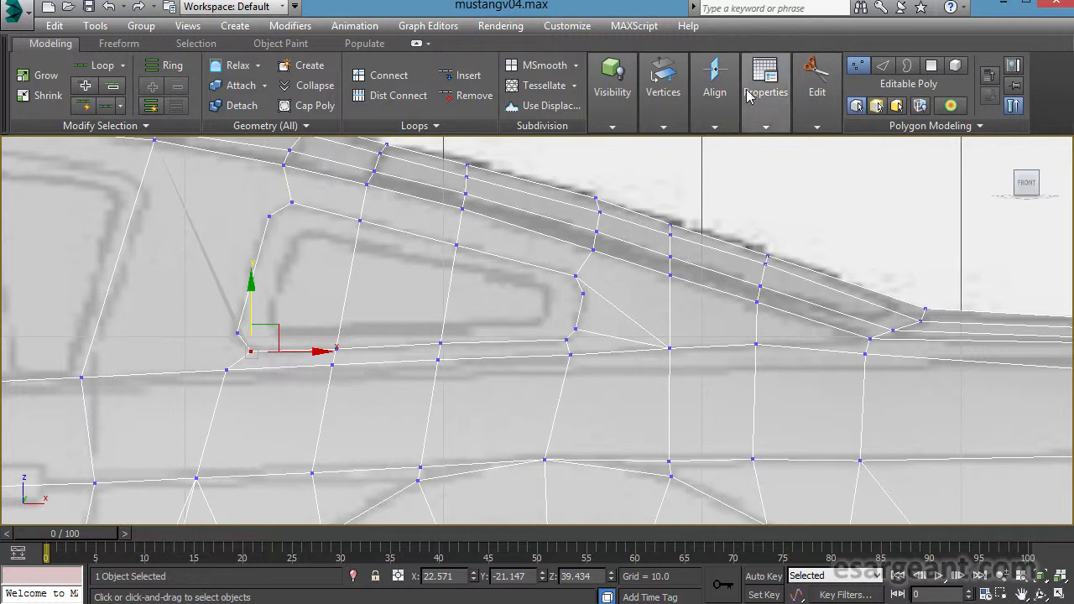
Remove the diagonal edge to the window's upper rear corner and cut one from the roof-edge vertex to the rear edge's upper vertex instead.
left_click(882, 67)
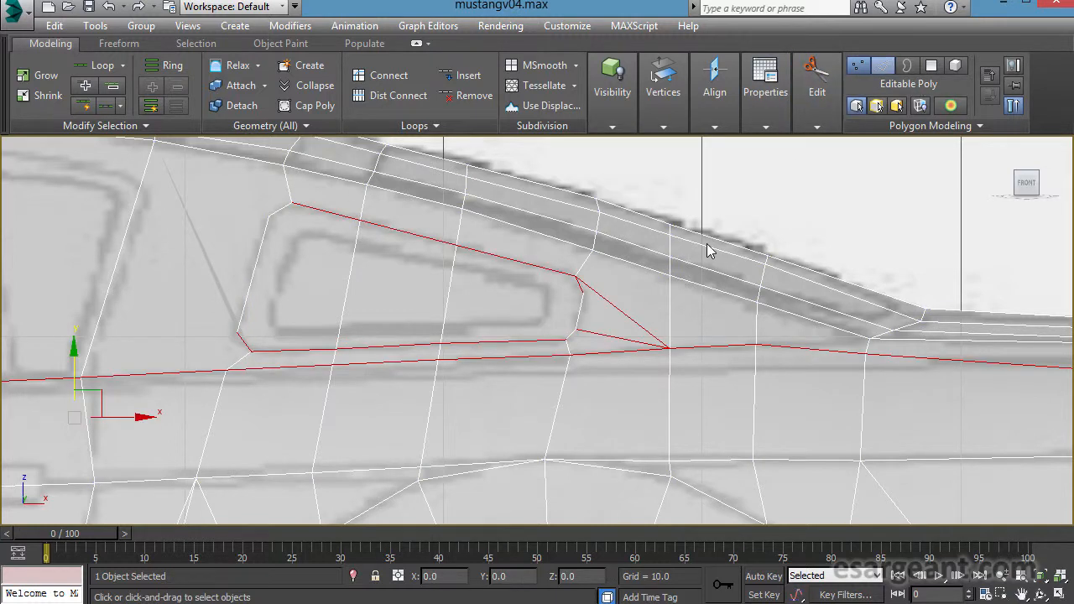
left_click(631, 321)
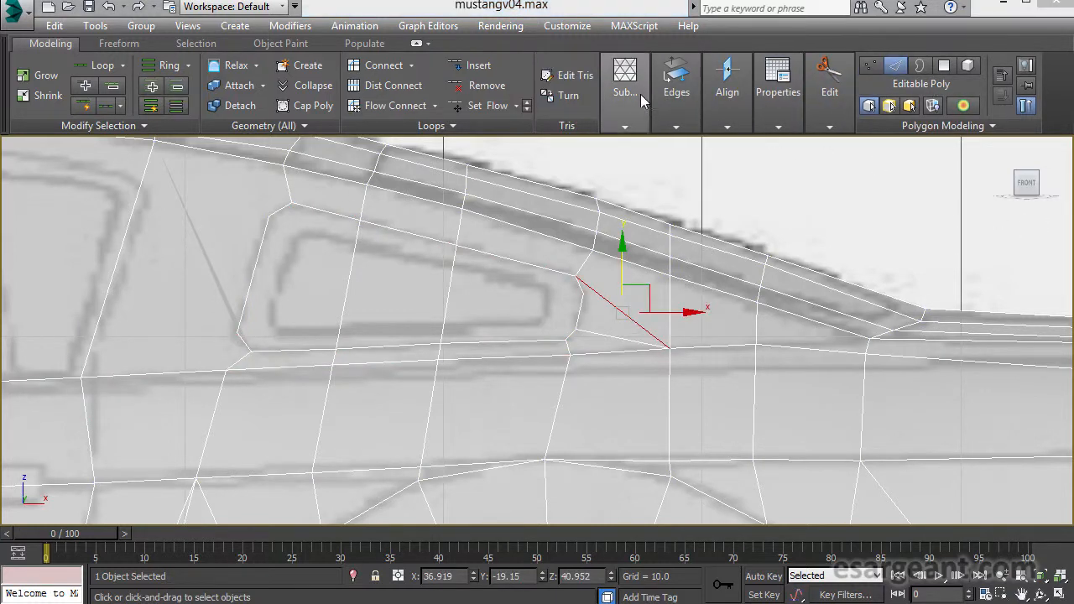
mouse_move(677, 84)
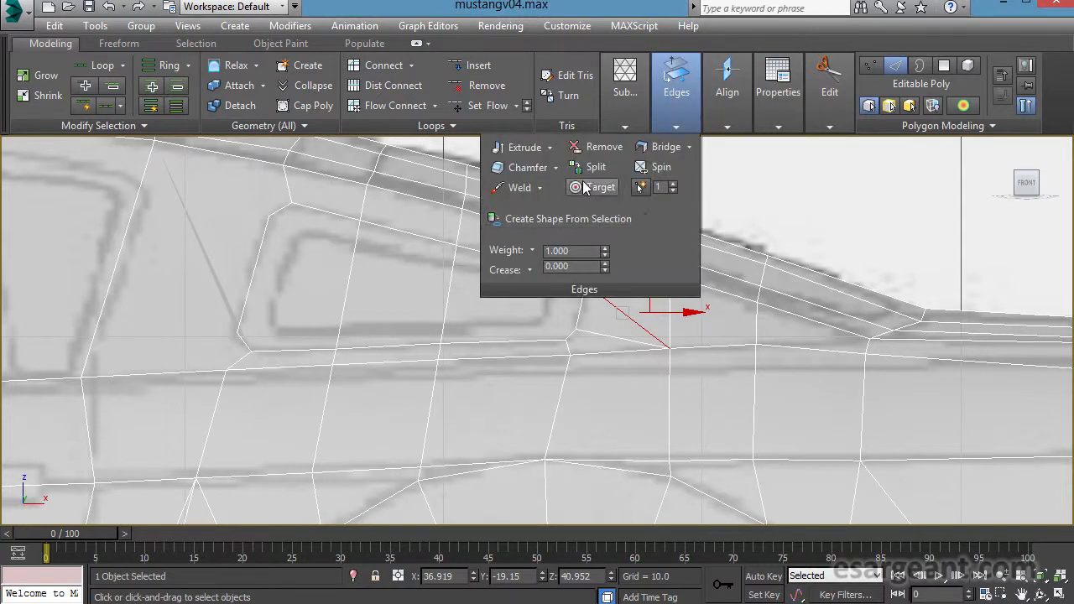
left_click(597, 149)
mouse_move(830, 80)
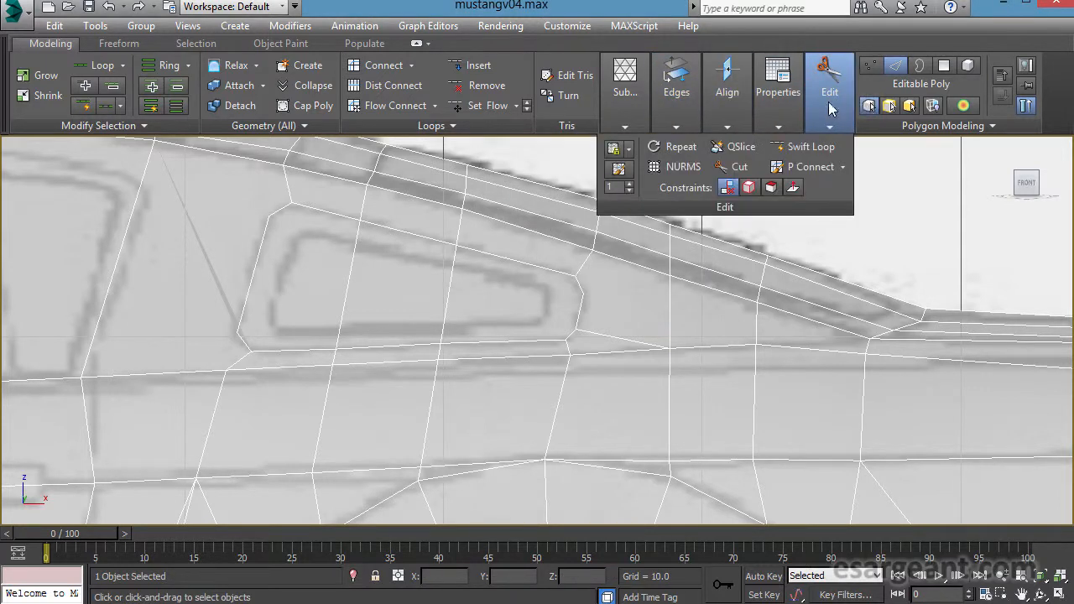
left_click(753, 171)
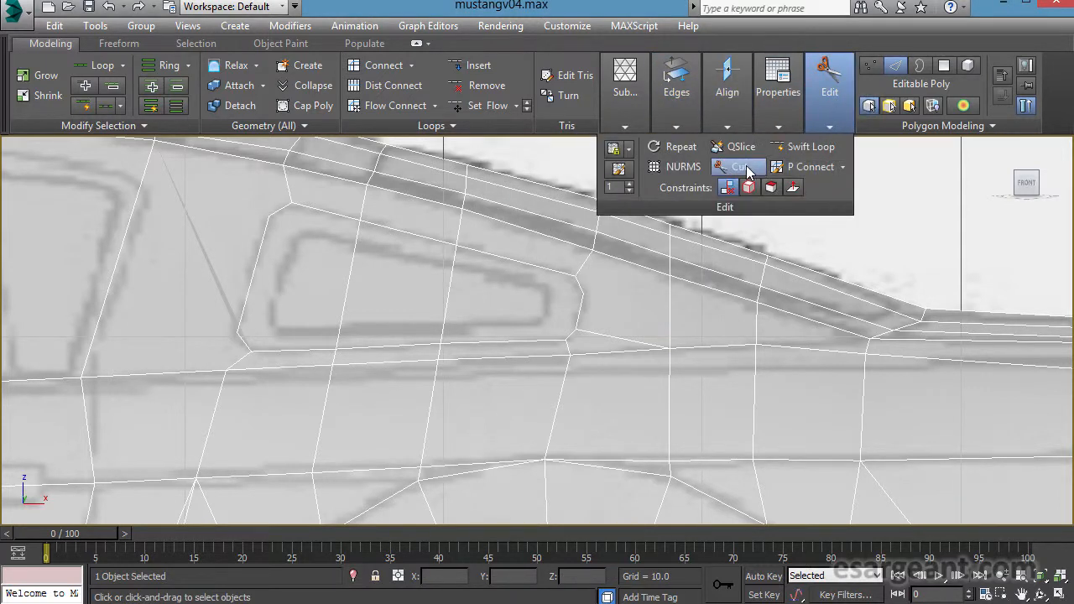
left_click(671, 277)
left_click(586, 295)
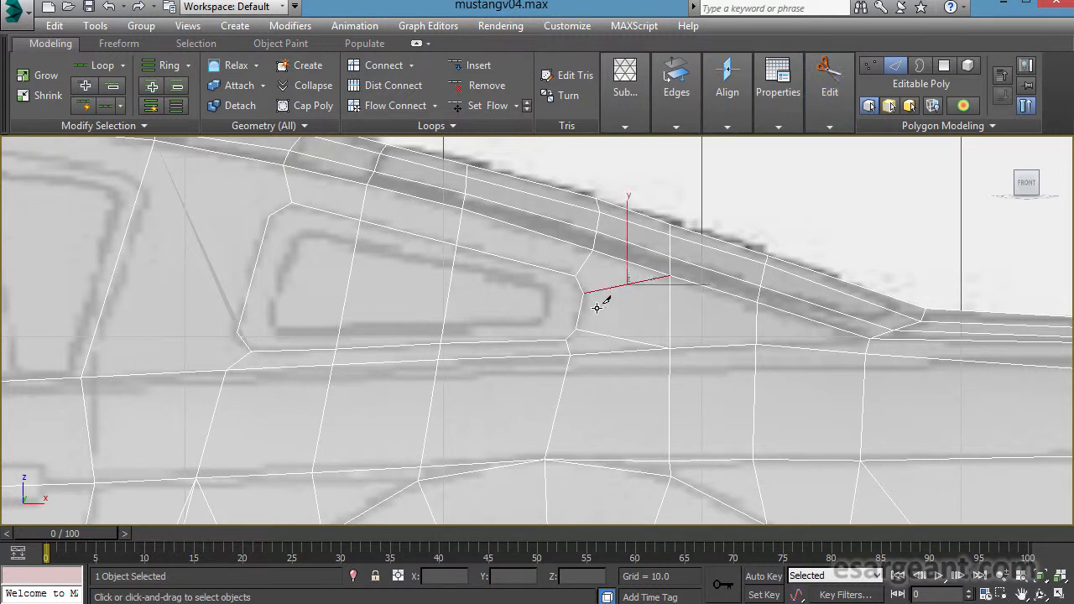
Select all the edges forming the quarter window's outline, including its chamfered corners.
right_click(625, 310)
right_click(220, 324)
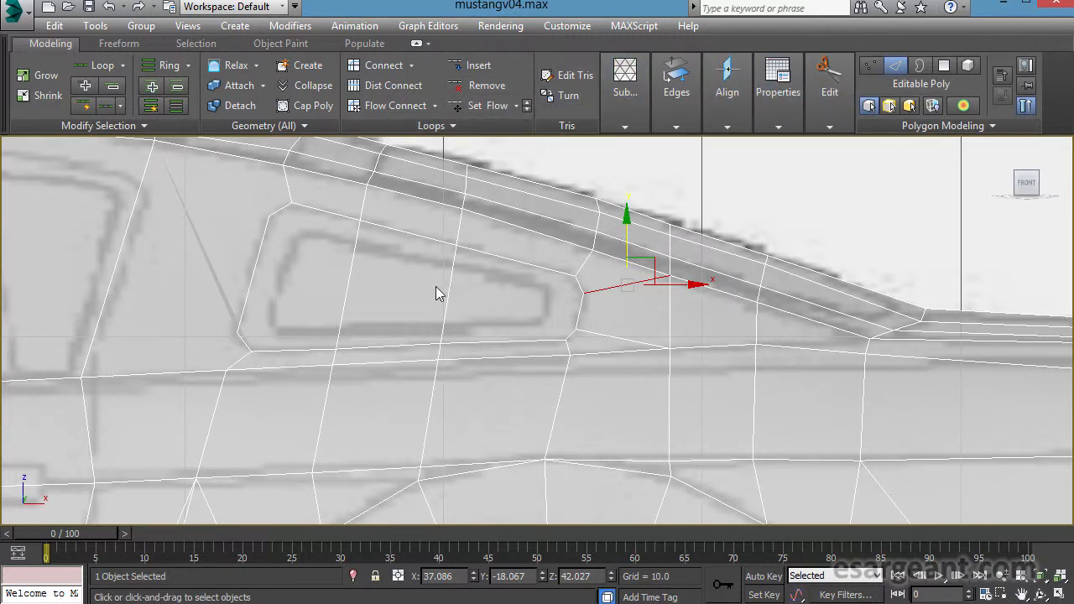
left_click(363, 231)
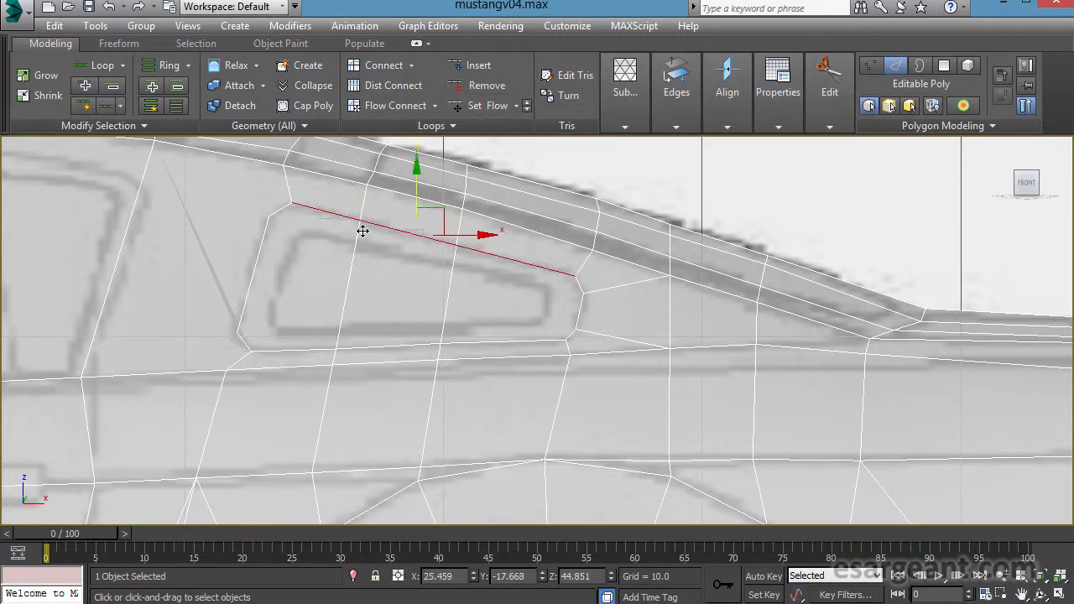
left_click(283, 226, "ctrl")
left_click(277, 252, "ctrl")
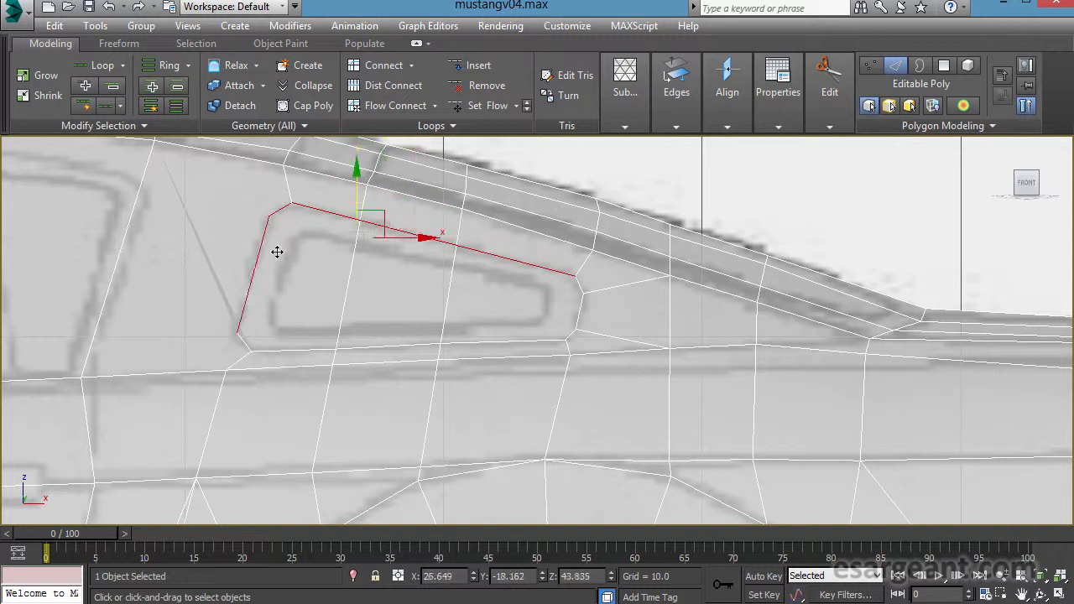
left_click(249, 348, "ctrl")
left_click(282, 350, "ctrl")
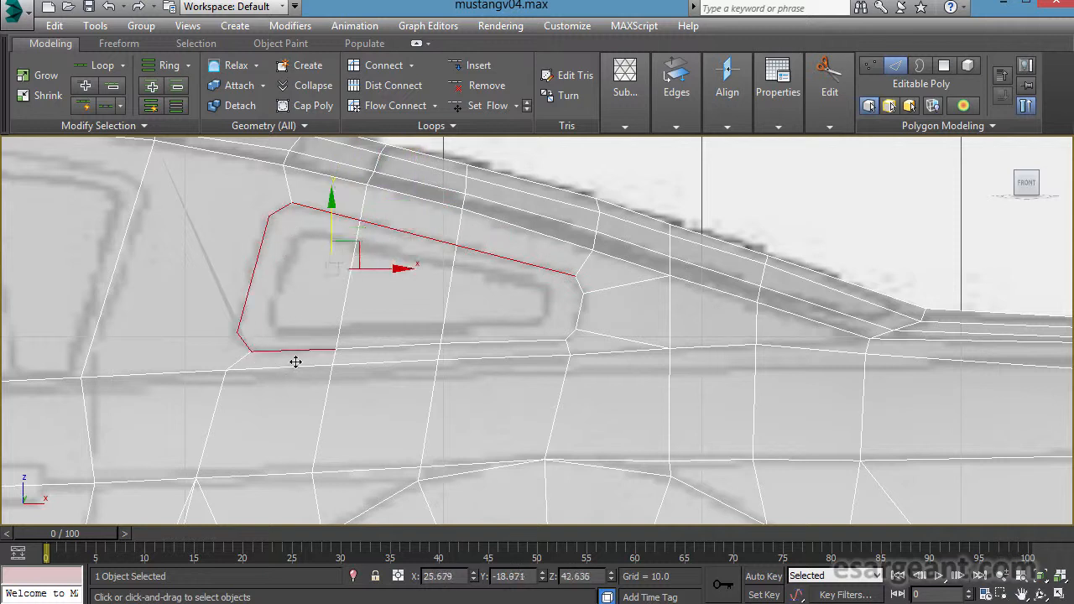
left_click(389, 358, "ctrl")
left_click(508, 356, "ctrl")
left_click(588, 336, "ctrl")
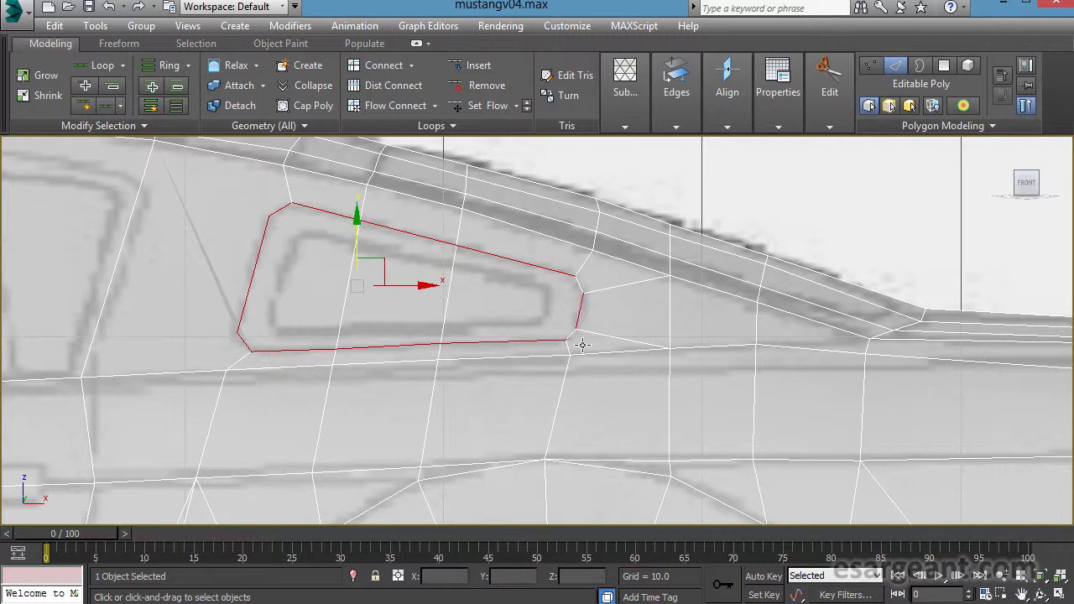
left_click(582, 344, "ctrl")
left_click(586, 297, "ctrl")
In the top view, move the vertices along the quarter window's upper edge outward, toward the side of the body.
key("alt+w")
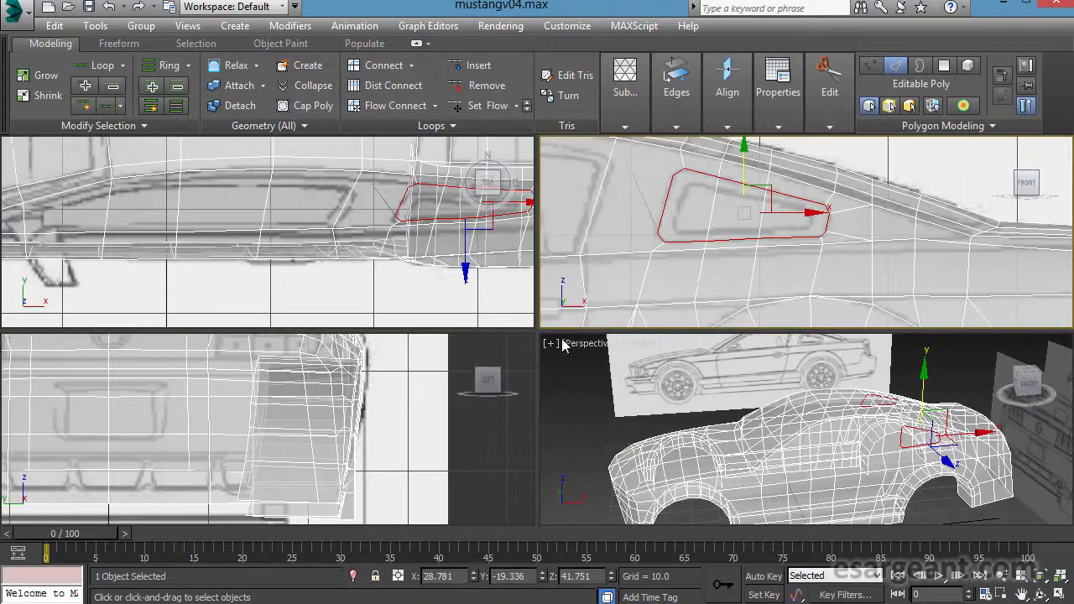
right_click(475, 229)
key("alt+w")
middle_click_drag(672, 250, 414, 226)
scroll(461, 220, "up", 1)
middle_click_drag(506, 217, 163, 302)
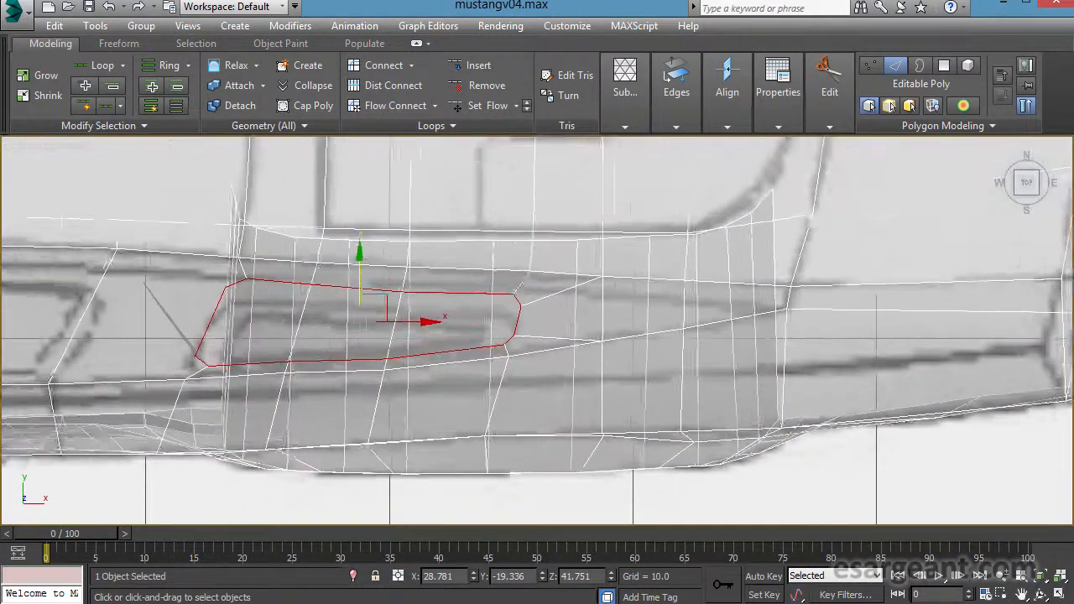
scroll(220, 271, "up", 3)
middle_click_drag(220, 271, 358, 259)
scroll(407, 261, "down", 1)
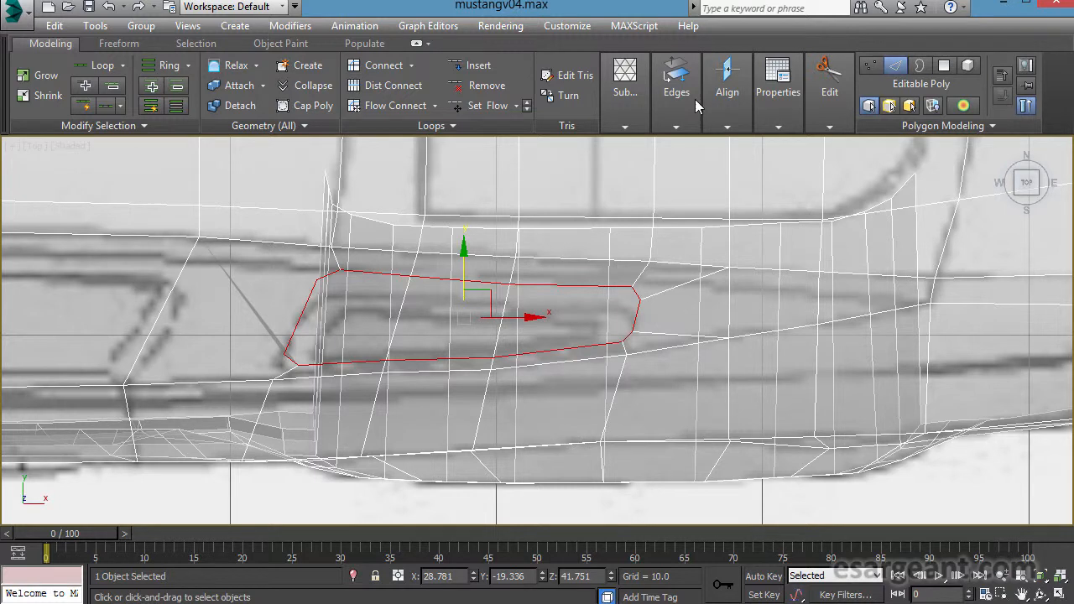
left_click(870, 65)
left_click_drag(303, 258, 643, 314)
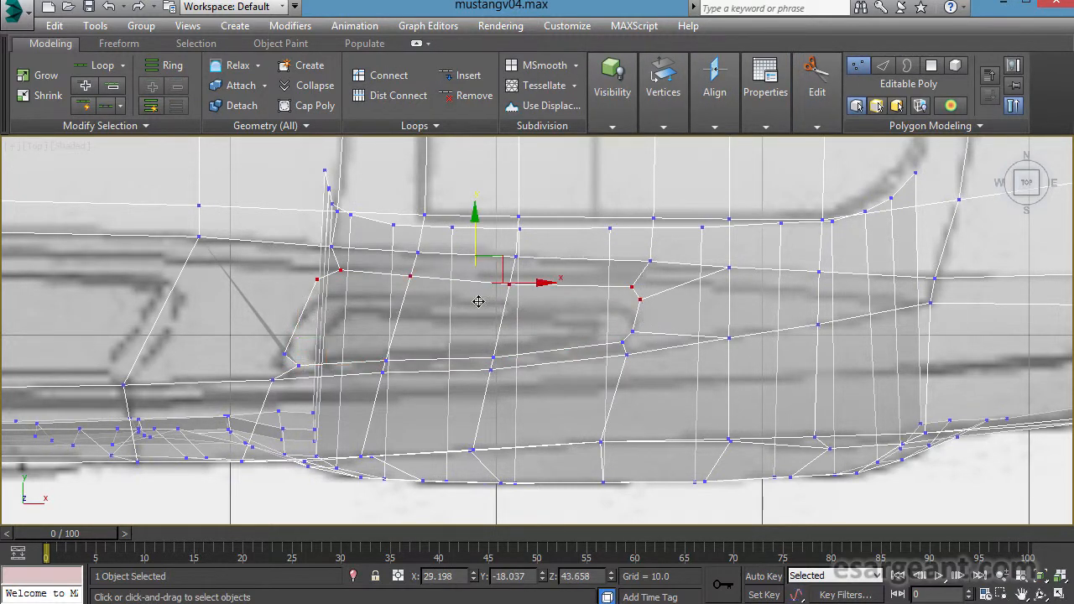
left_click_drag(485, 228, 469, 256)
Fine-tune the middle vertices of the quarter window's upper edge in the top view so the edge runs smoothly.
left_click_drag(401, 292, 541, 326)
left_click_drag(468, 255, 472, 249)
left_click(509, 300)
left_click_drag(522, 270, 523, 273)
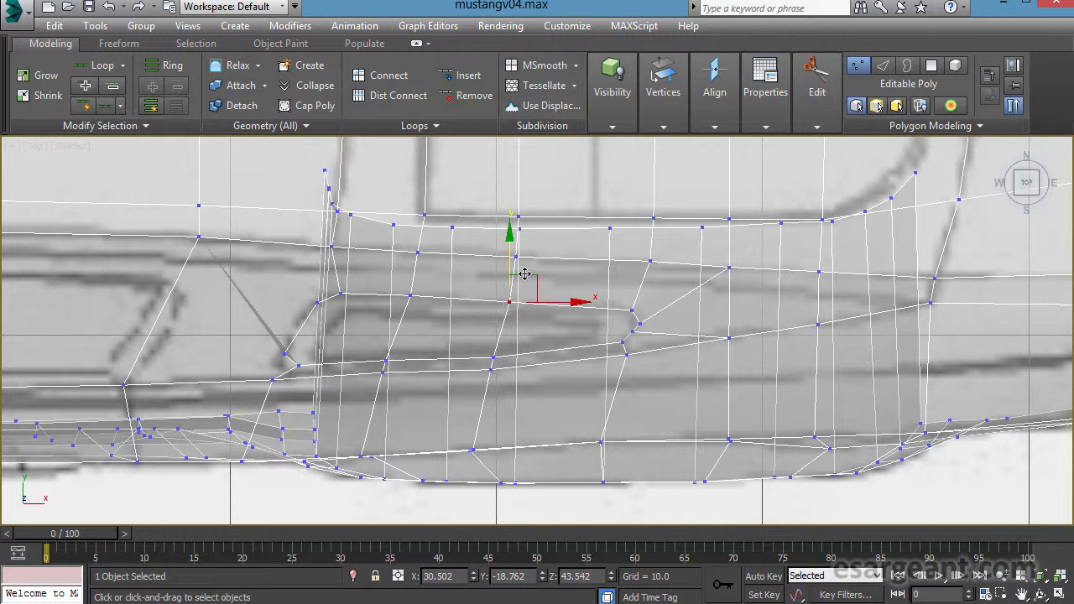
Nudge the two middle pairs of vertices on the window's bottom edge and the beltline slightly inward in the top view.
middle_click_drag(616, 338, 558, 341)
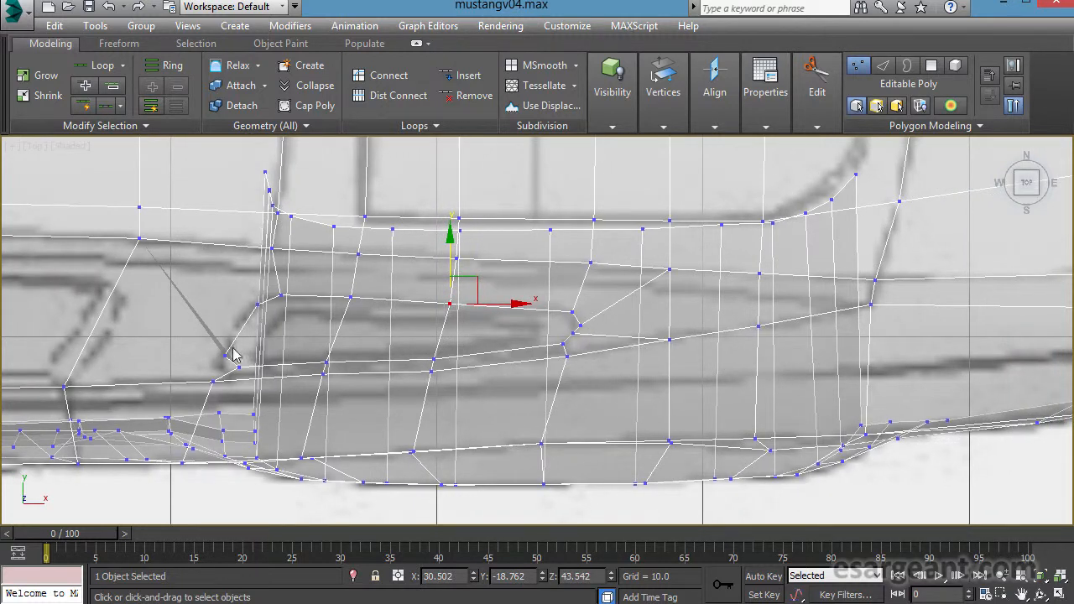
left_click_drag(423, 344, 453, 420)
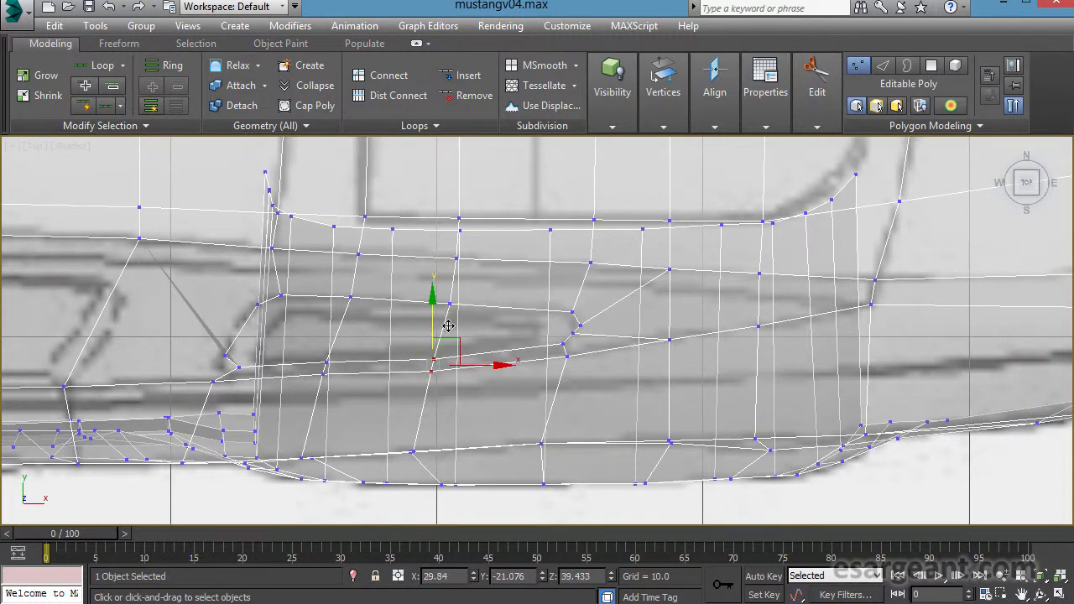
left_click_drag(444, 323, 444, 312)
left_click_drag(303, 335, 352, 401)
left_click_drag(334, 326, 335, 321)
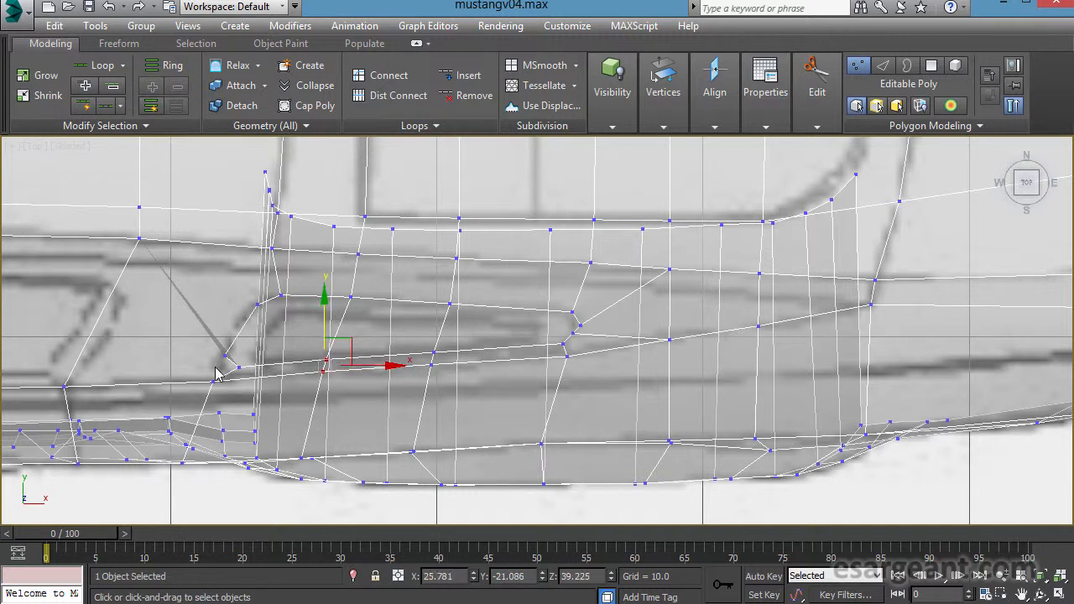
Adjust the two beltline vertices below the quarter window and move the window's lower rear corner vertex slightly inward.
left_click_drag(471, 366, 471, 366)
left_click_drag(316, 347, 343, 366, "alt")
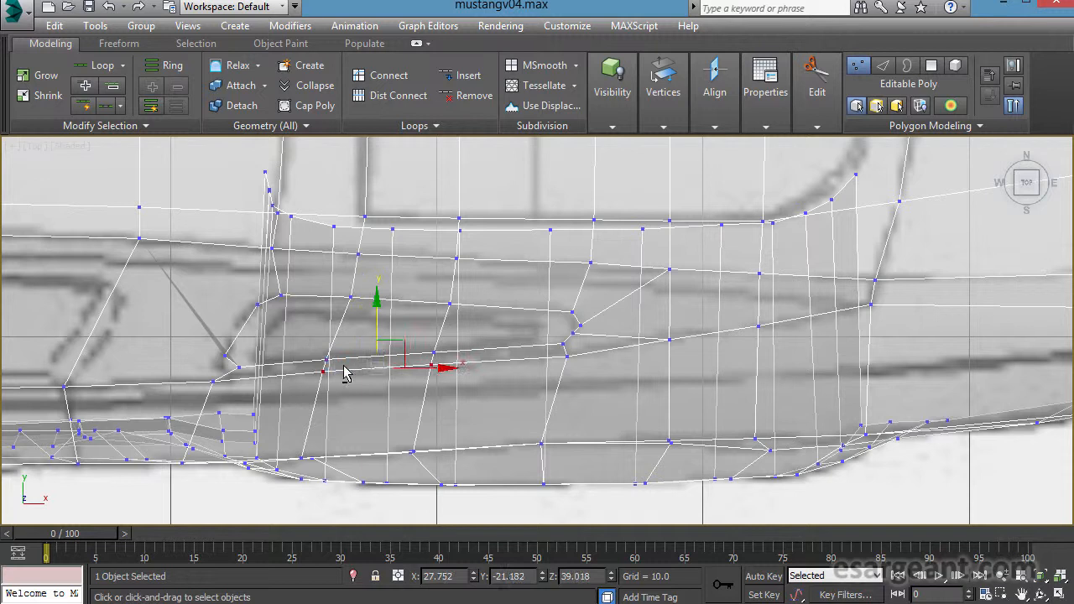
left_click_drag(390, 312, 385, 318)
left_click(576, 383)
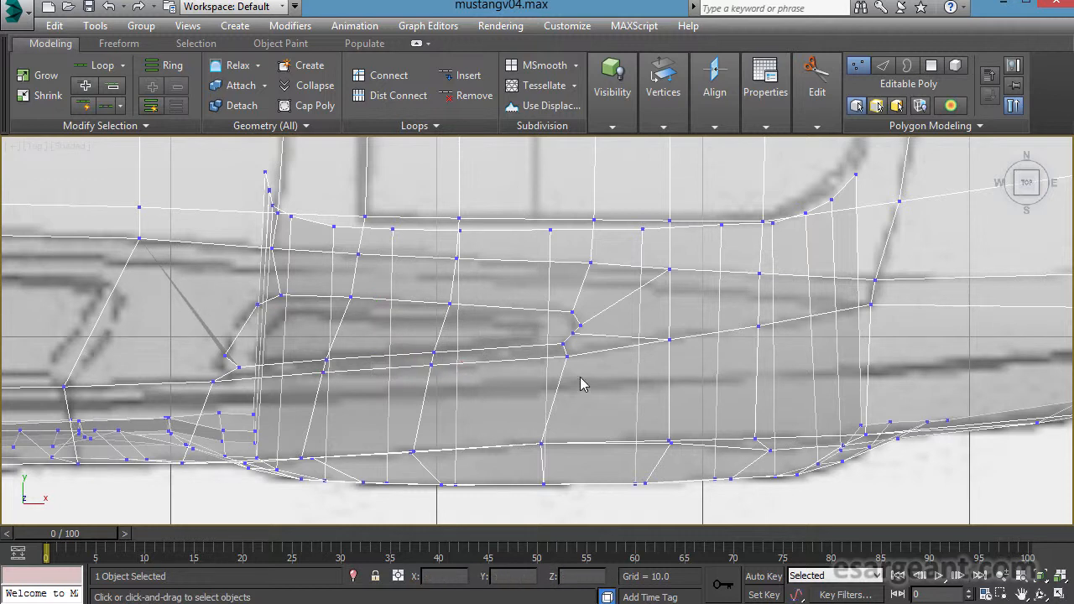
left_click(567, 344)
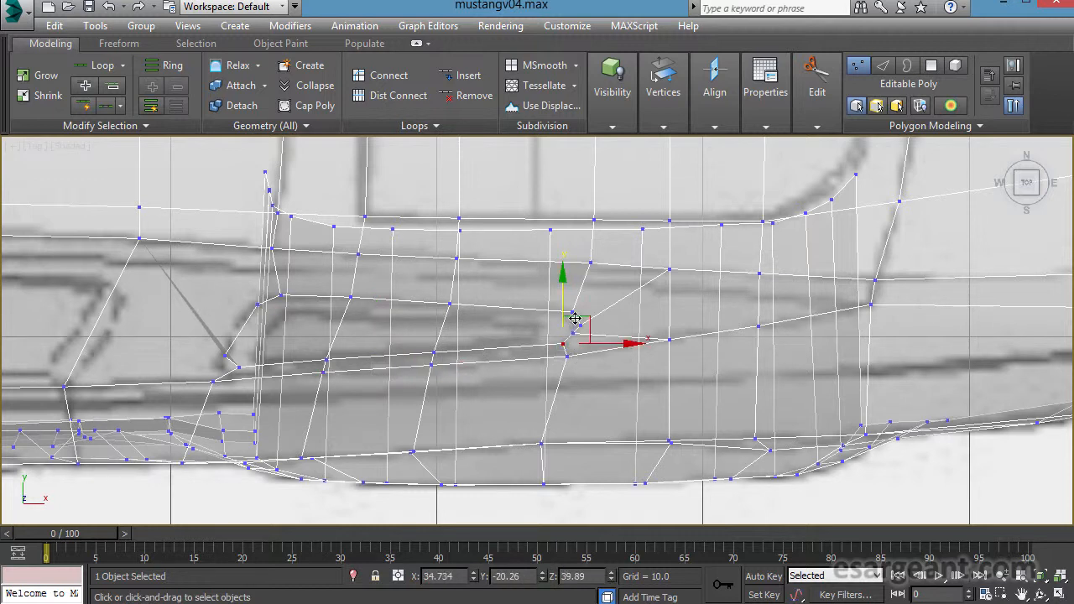
left_click_drag(571, 316, 572, 315)
In the front view, select the three polygons inside the quarter window outline.
key("alt+w")
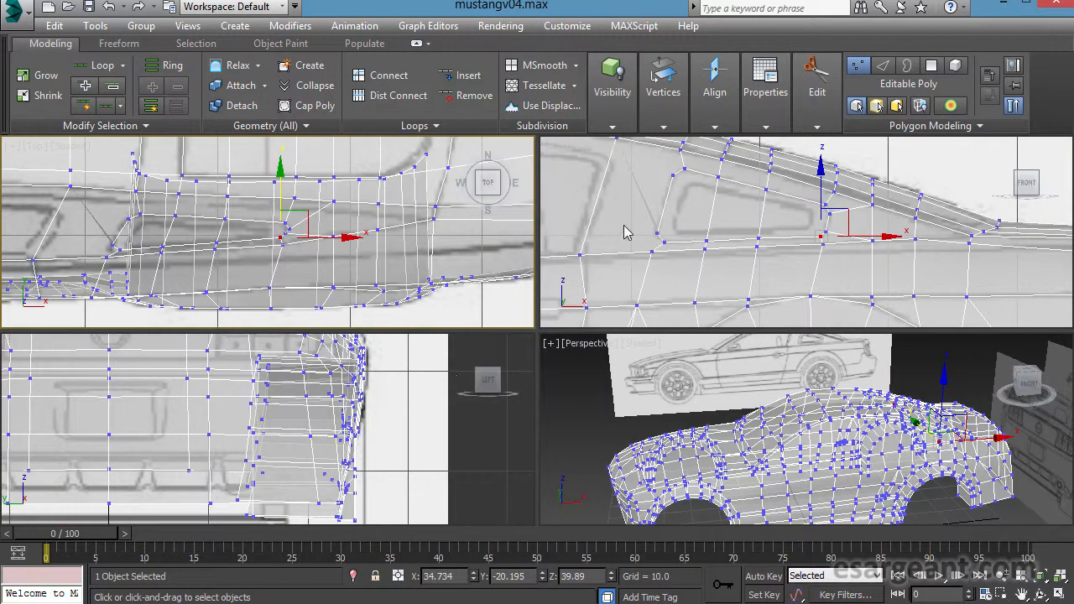
right_click(611, 252)
key("alt+w")
key("4")
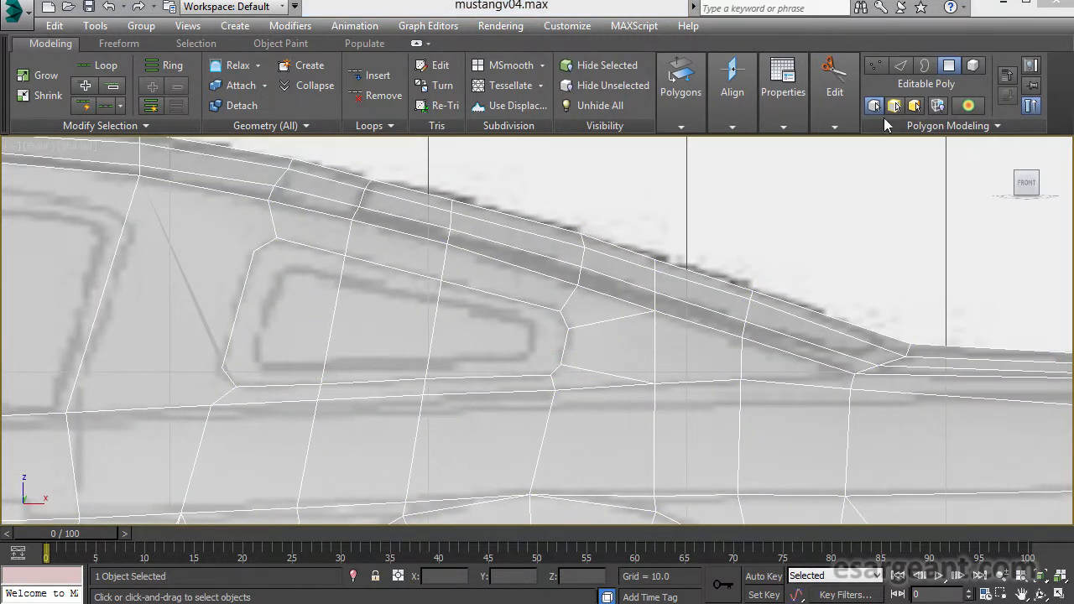
left_click(948, 66)
left_click(290, 313)
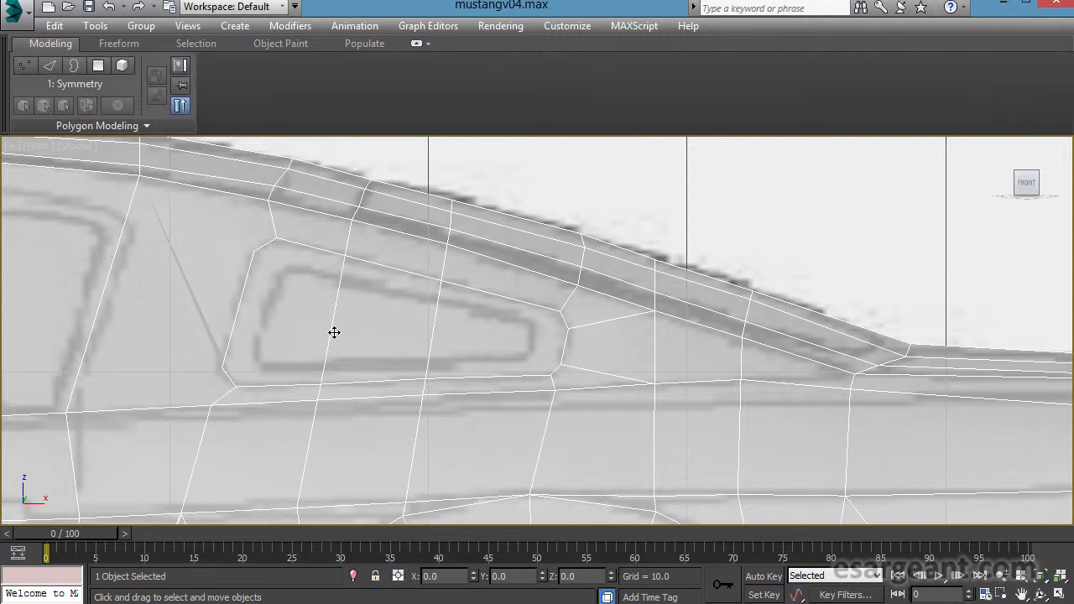
left_click(536, 160)
left_click(329, 309)
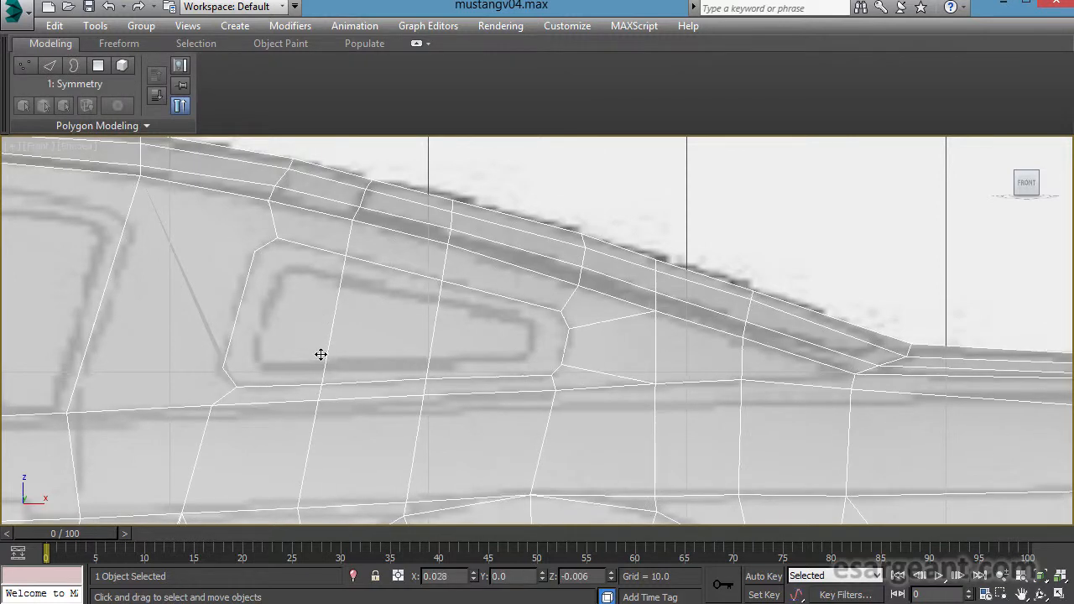
left_click(96, 66)
left_click(286, 287)
left_click(418, 311, "ctrl")
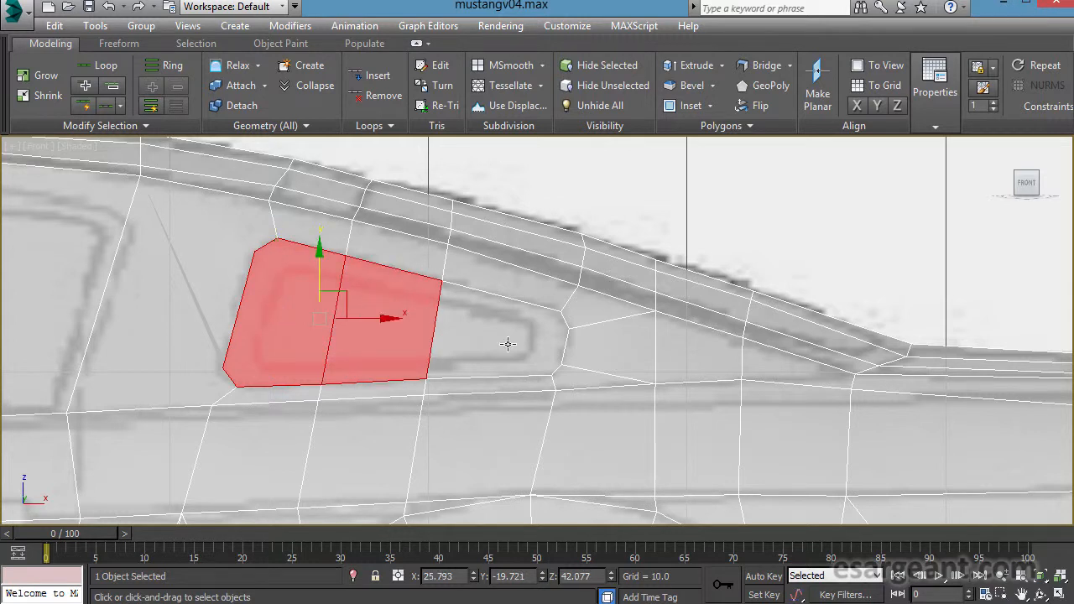
left_click(507, 344, "ctrl")
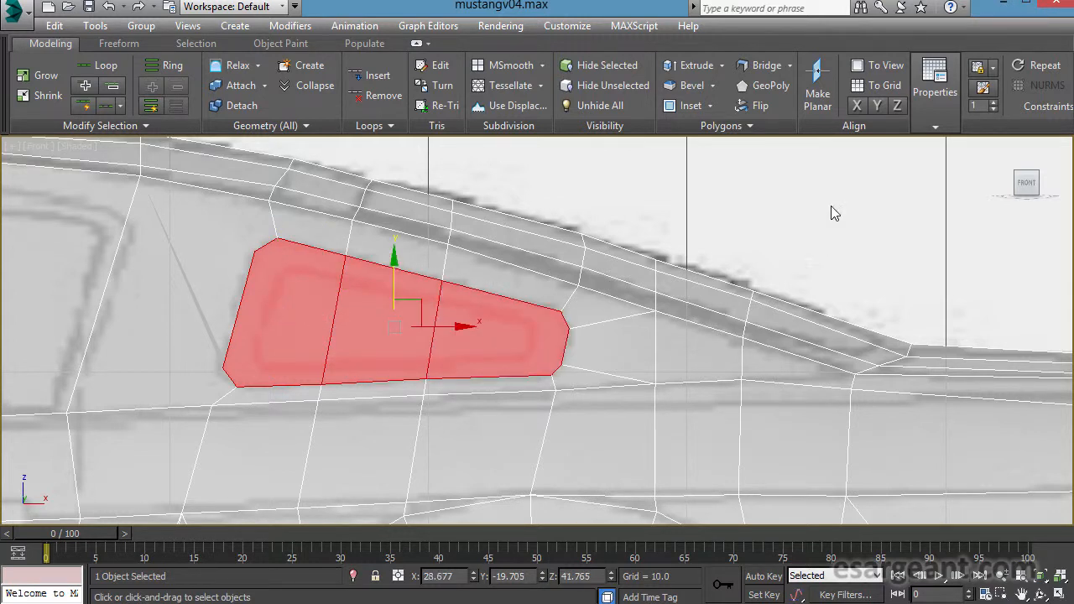
Open the Bevel settings for the window polygons and turn off see-through display in the perspective view.
left_click(713, 87)
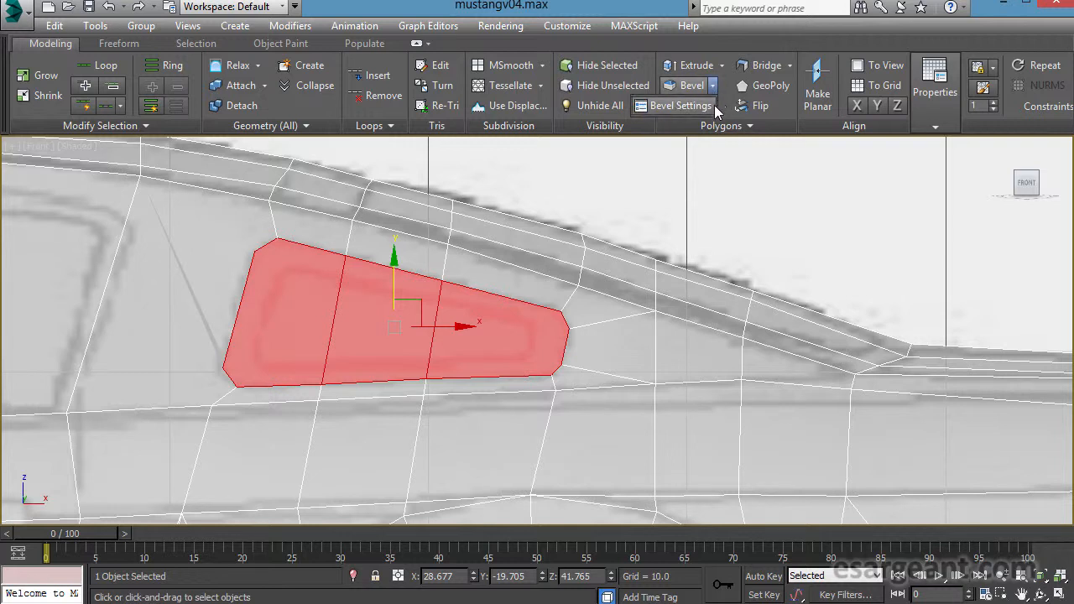
left_click(699, 109)
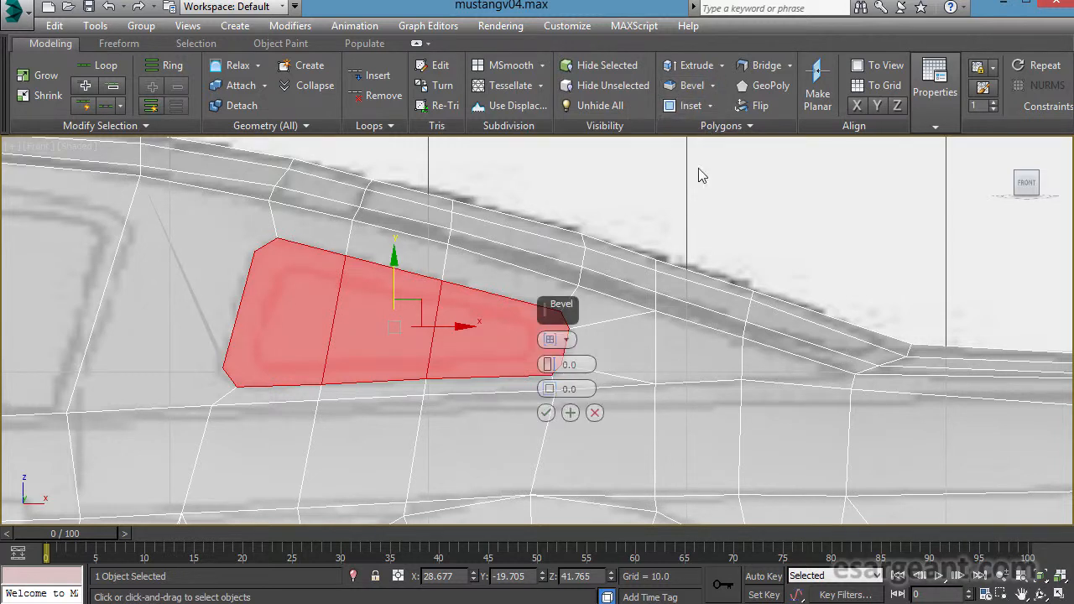
left_click_drag(566, 320, 672, 230)
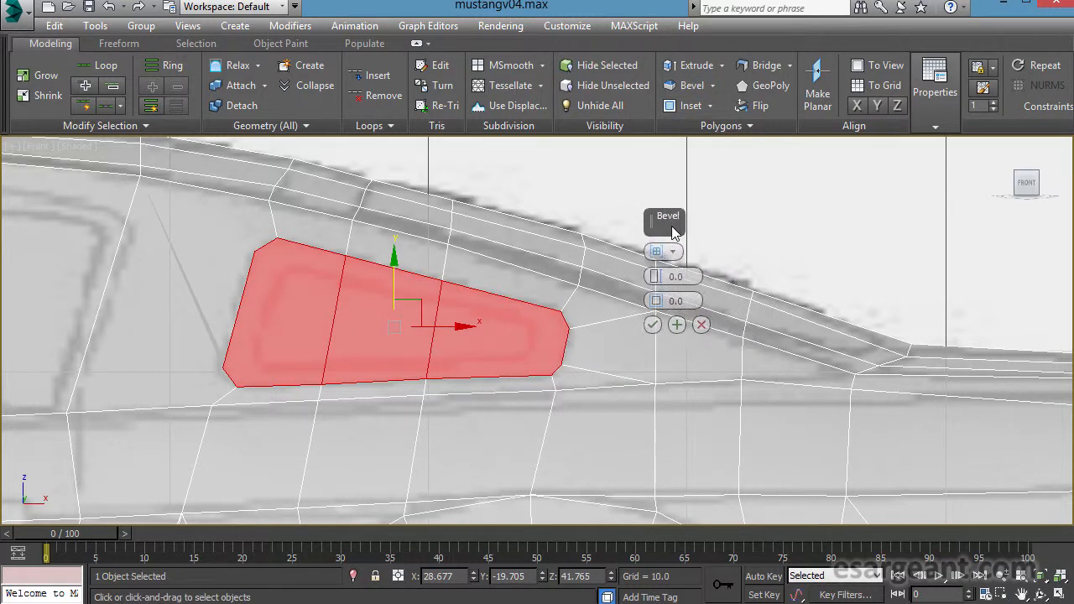
key("alt+w")
right_click(716, 435)
key("alt+w")
middle_click_drag(553, 386, 495, 356)
scroll(504, 345, "up", 2)
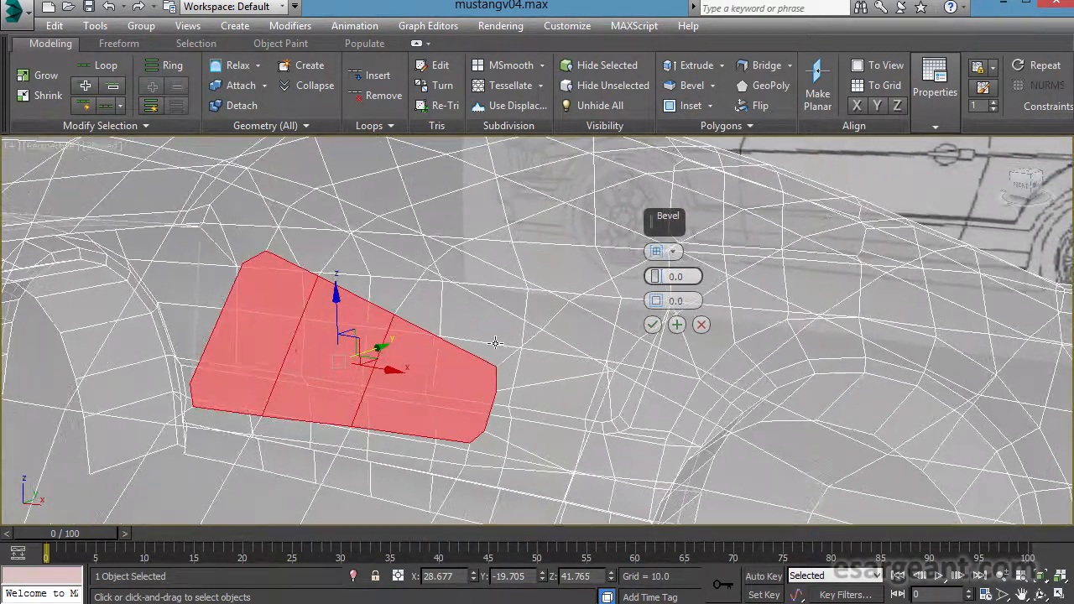
key("alt+x")
middle_click_drag(385, 279, 458, 276)
scroll(441, 248, "up", 2)
scroll(543, 271, "up", 2)
middle_click_drag(542, 271, 542, 257)
Set the bevel height of the quarter window polygons to -0.1.
left_click_drag(655, 277, 658, 307)
middle_click_drag(479, 292, 346, 301, "alt")
scroll(459, 331, "down", 3)
left_click_drag(655, 276, 654, 302)
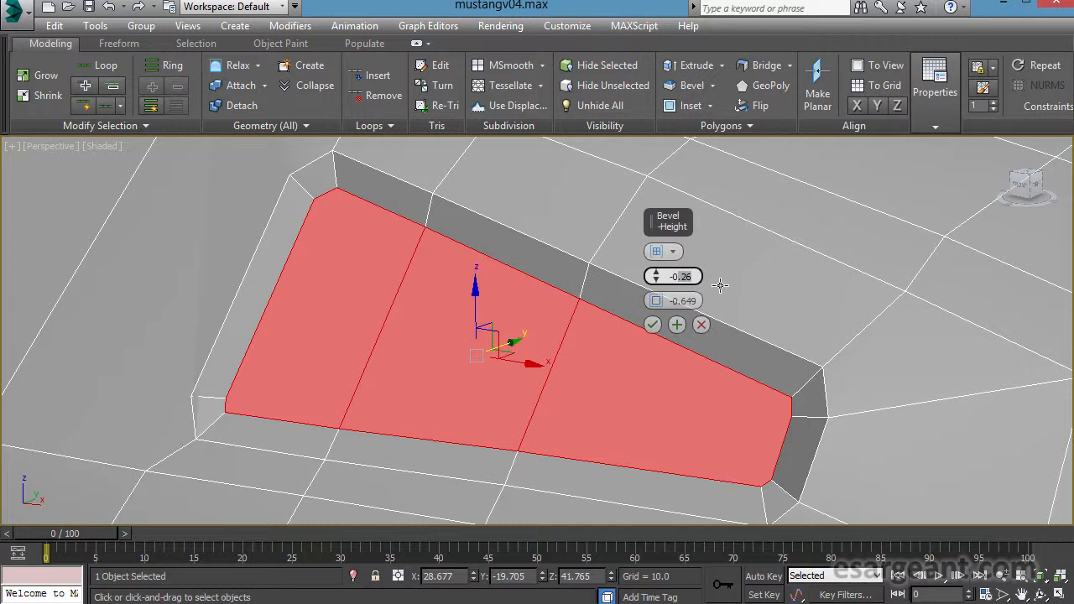
type("1")
key("Tab")
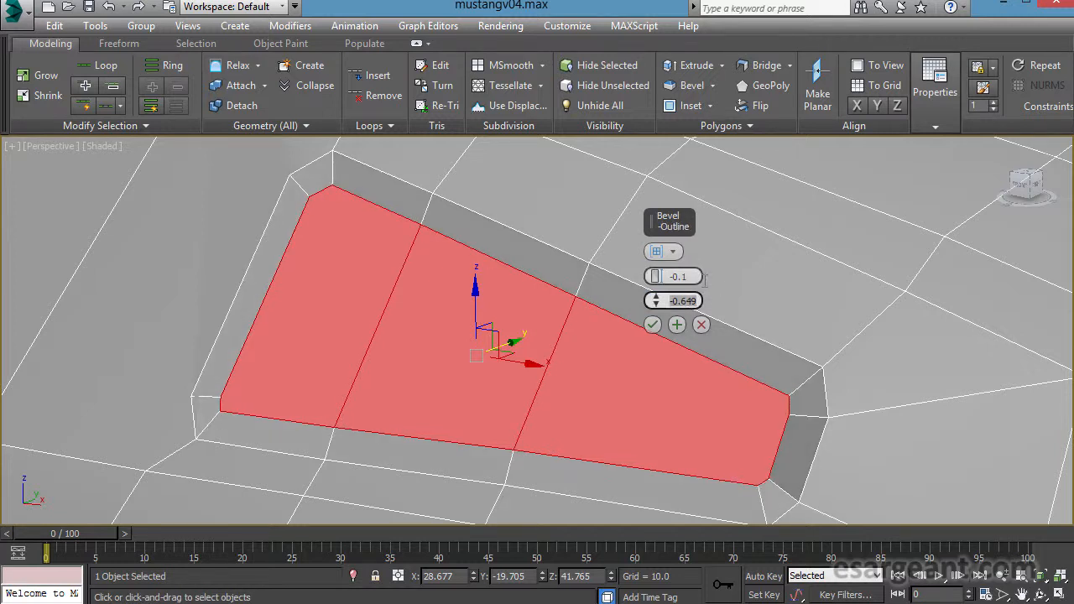
Set the bevel outline to -0.1, then apply the bevel and continue with a second one.
left_click_drag(658, 304, 672, 301)
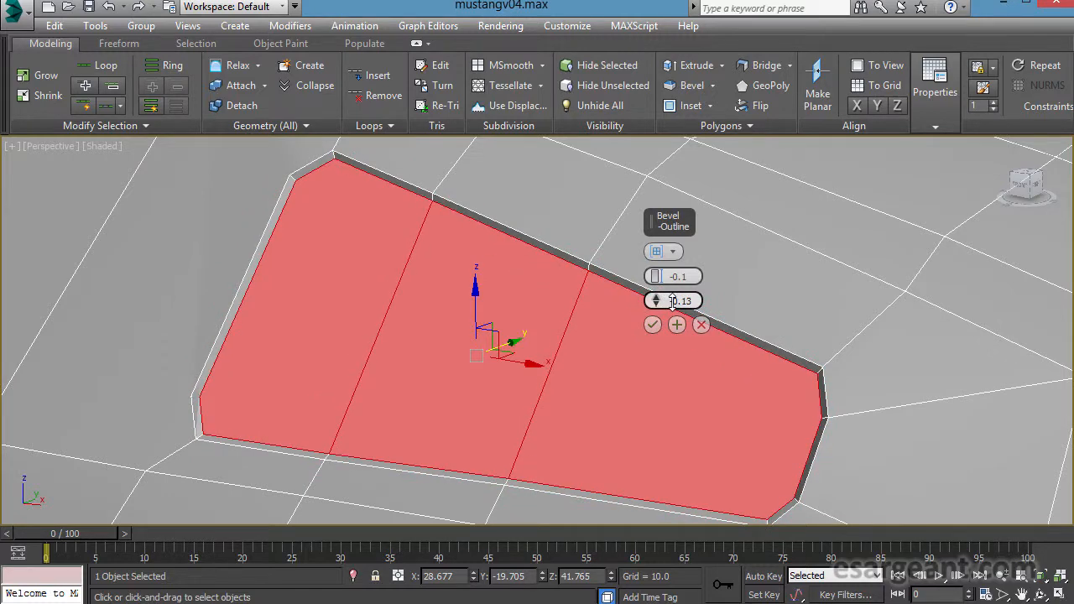
middle_click_drag(502, 306, 381, 264, "alt")
scroll(584, 274, "up", 5)
middle_click_drag(583, 275, 436, 275, "alt")
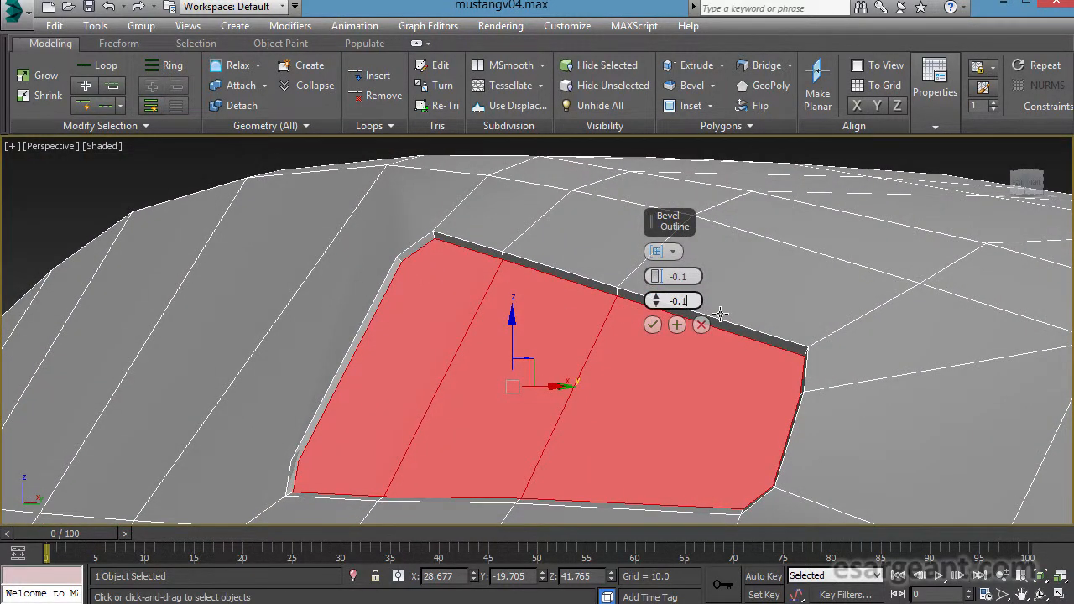
key("Tab")
middle_click_drag(454, 307, 571, 353, "alt")
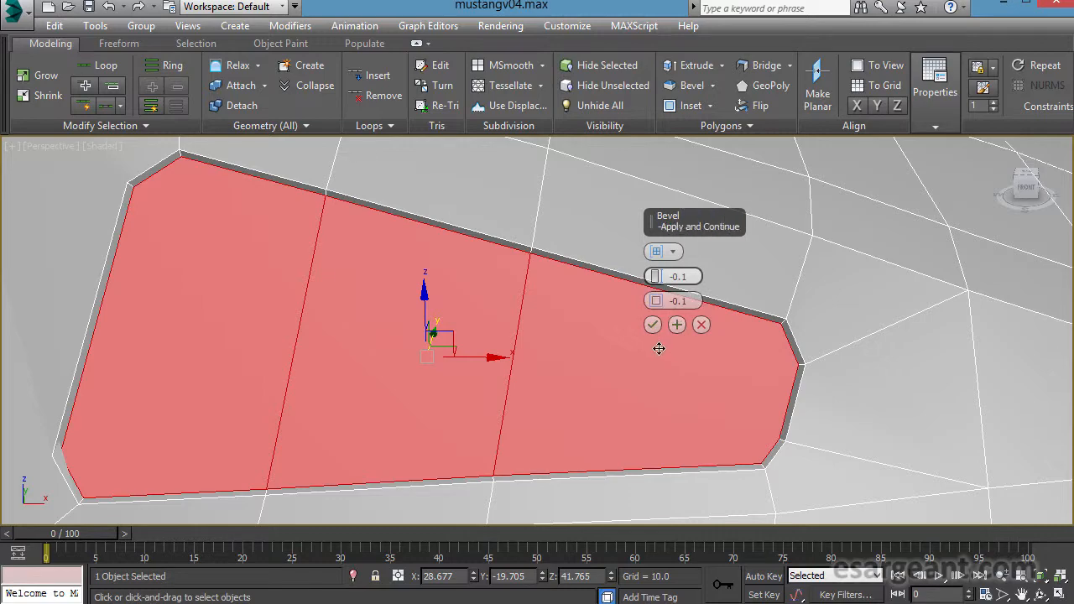
left_click(678, 325)
Change the second bevel of the quarter window polygons to a small positive height.
middle_click_drag(358, 261, 383, 268, "alt")
middle_click_drag(375, 209, 392, 262, "alt")
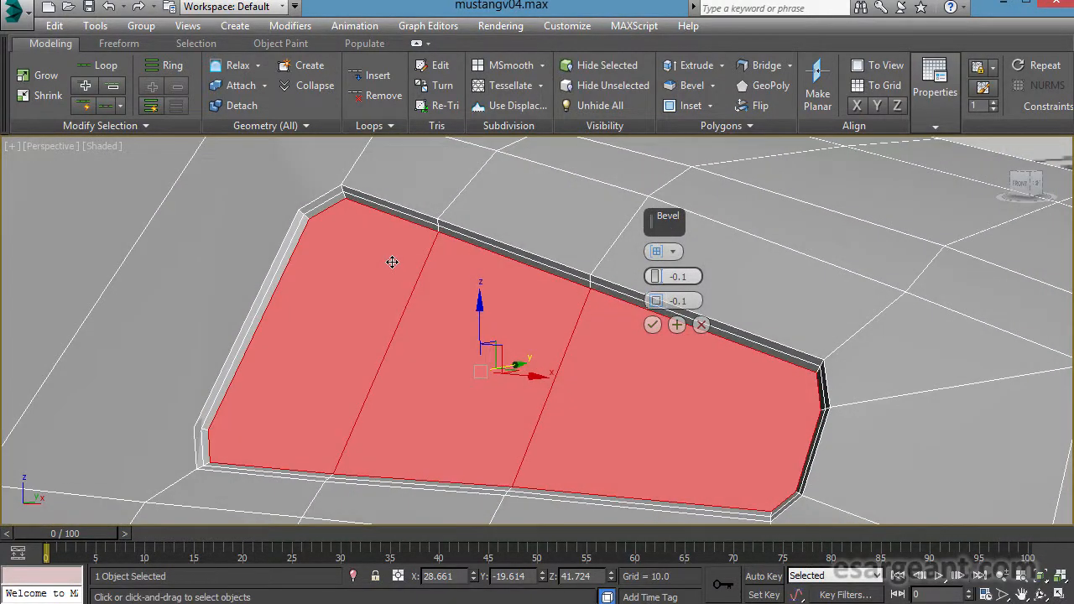
middle_click_drag(468, 303, 492, 317, "alt")
left_click_drag(655, 276, 661, 283)
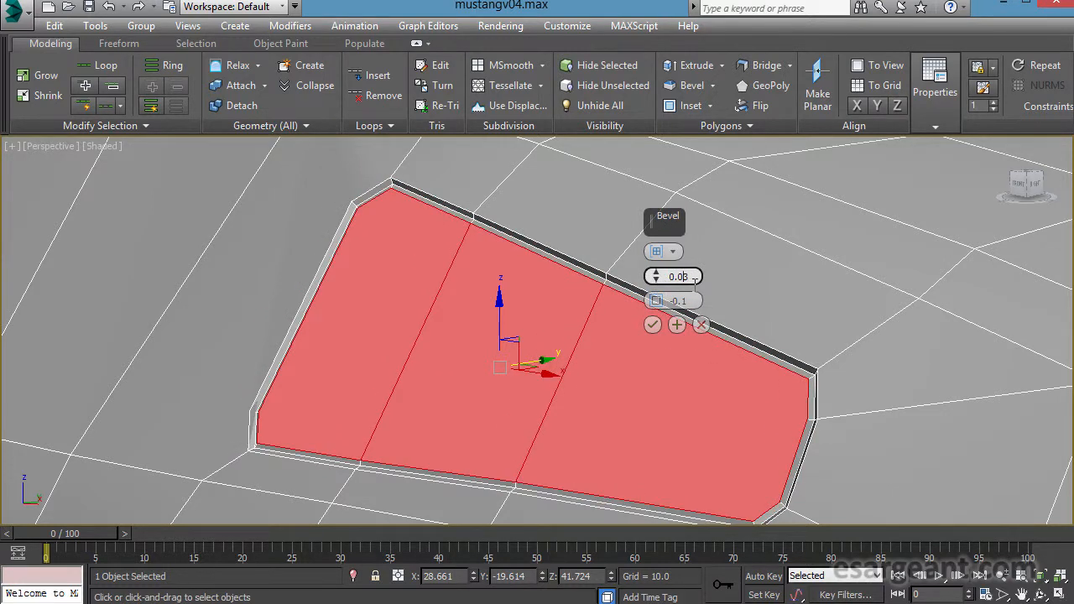
type("1")
key("Tab")
Switch to the Mustang reference photo and examine the quarter window's frame up close.
left_click_drag(379, 327, 441, 327, "alt")
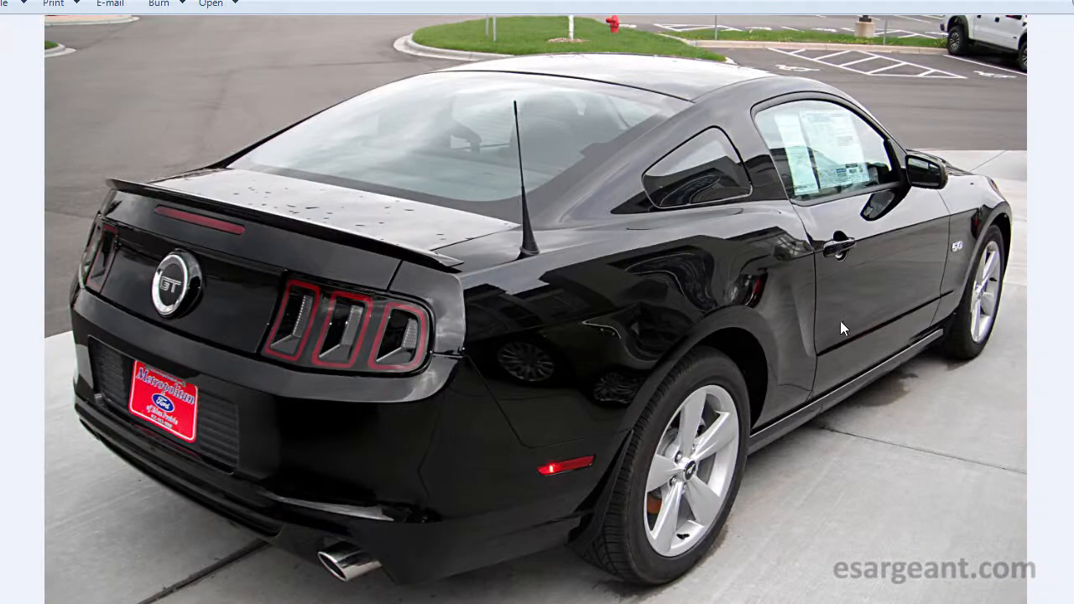
scroll(560, 275, "up", 4)
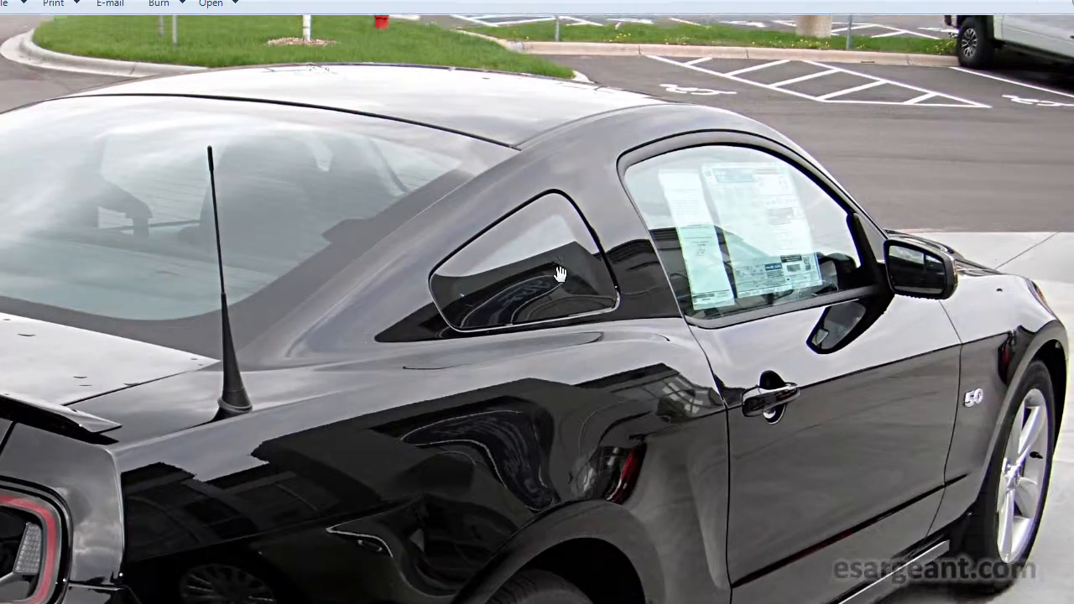
Set the second bevel's height to 0.05, apply it to the quarter window polygons, and clear the polygon selection.
scroll(560, 275, "up", 2)
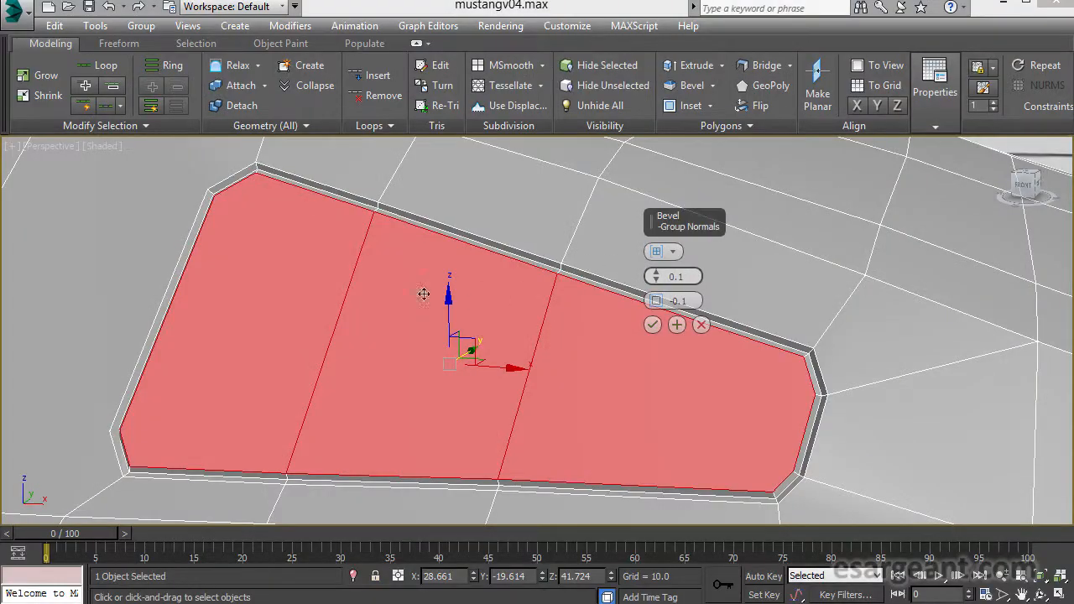
middle_click_drag(423, 292, 466, 291, "alt")
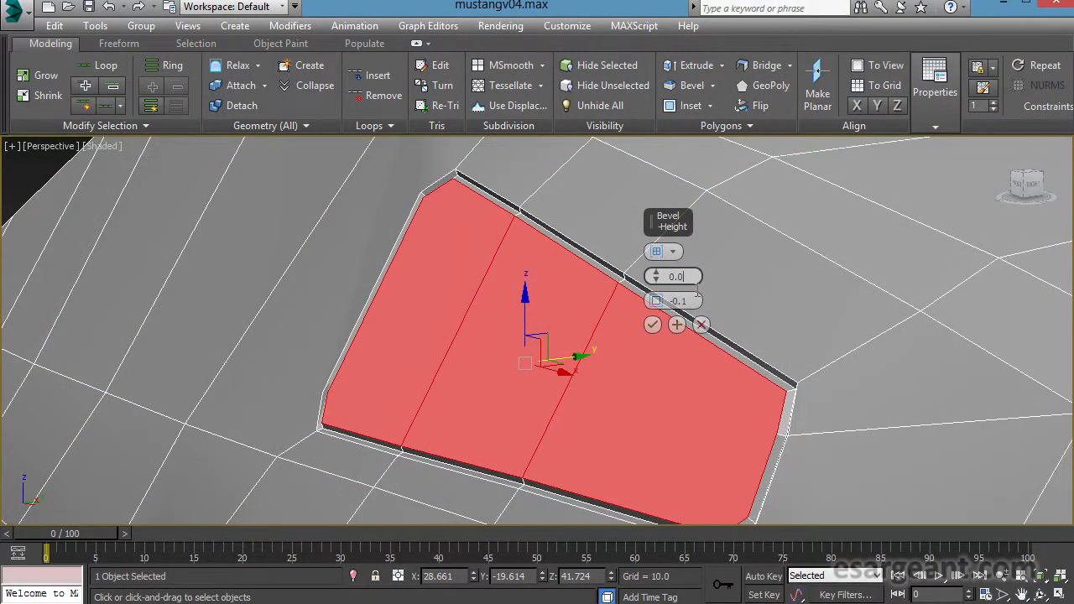
type("5")
key("Tab")
middle_click_drag(224, 392, 551, 361, "alt")
left_click(653, 325)
scroll(657, 366, "down", 10)
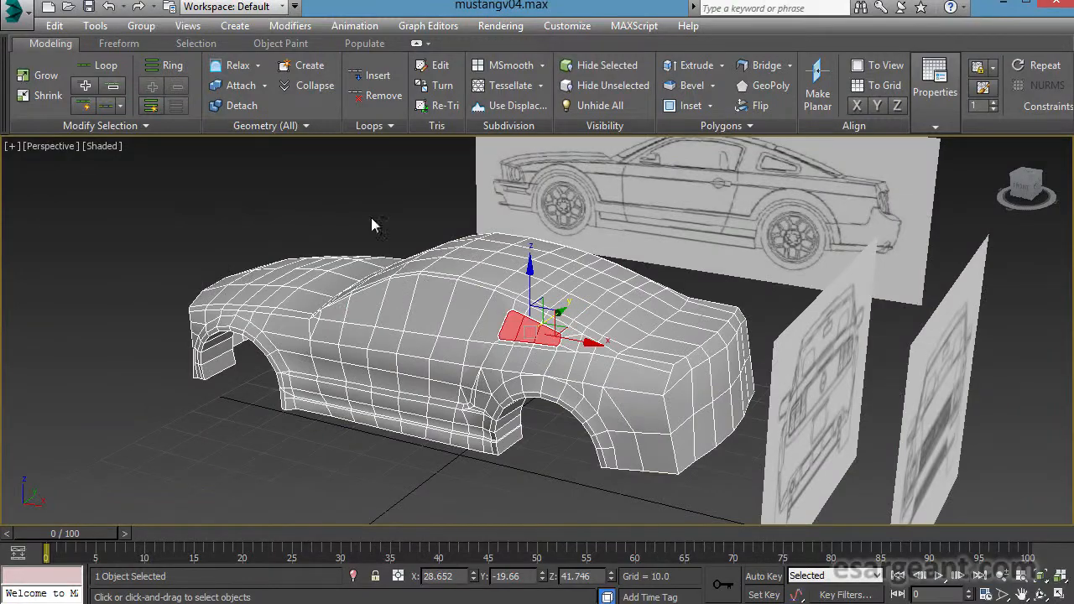
left_click(367, 200)
Switch to vertex editing and select the outer vertex on the quarter window's rear edge.
scroll(554, 332, "up", 10)
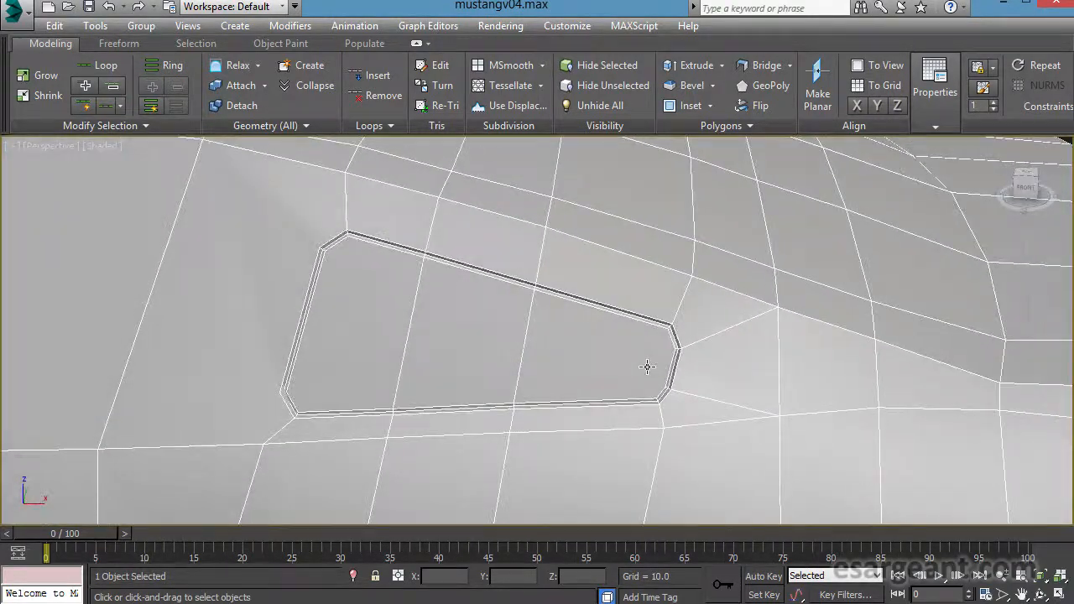
middle_click_drag(646, 367, 602, 376, "alt")
middle_click_drag(671, 386, 617, 363)
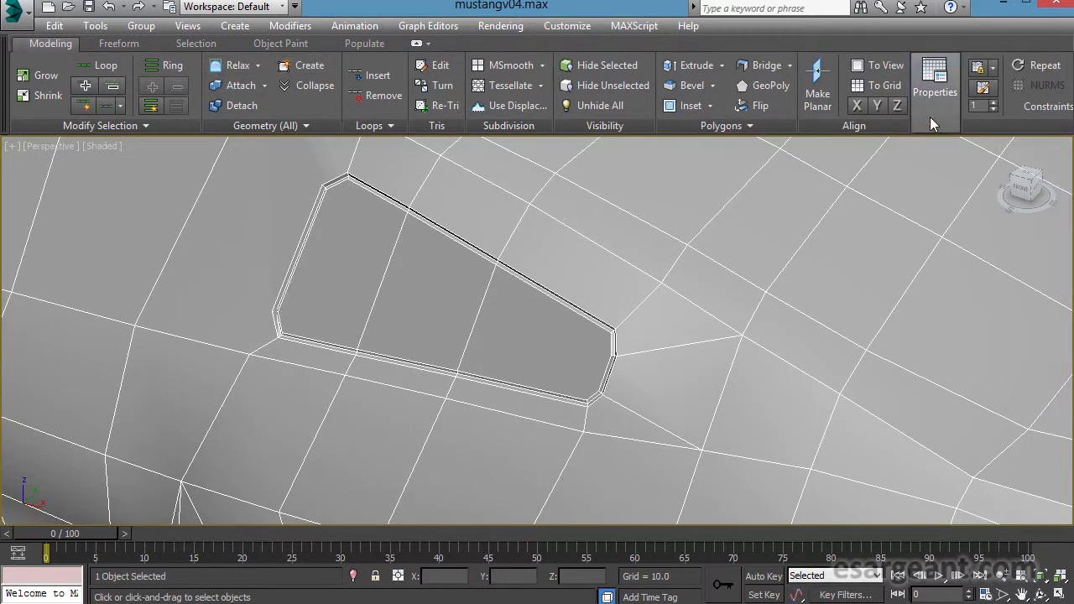
double_click(57, 48)
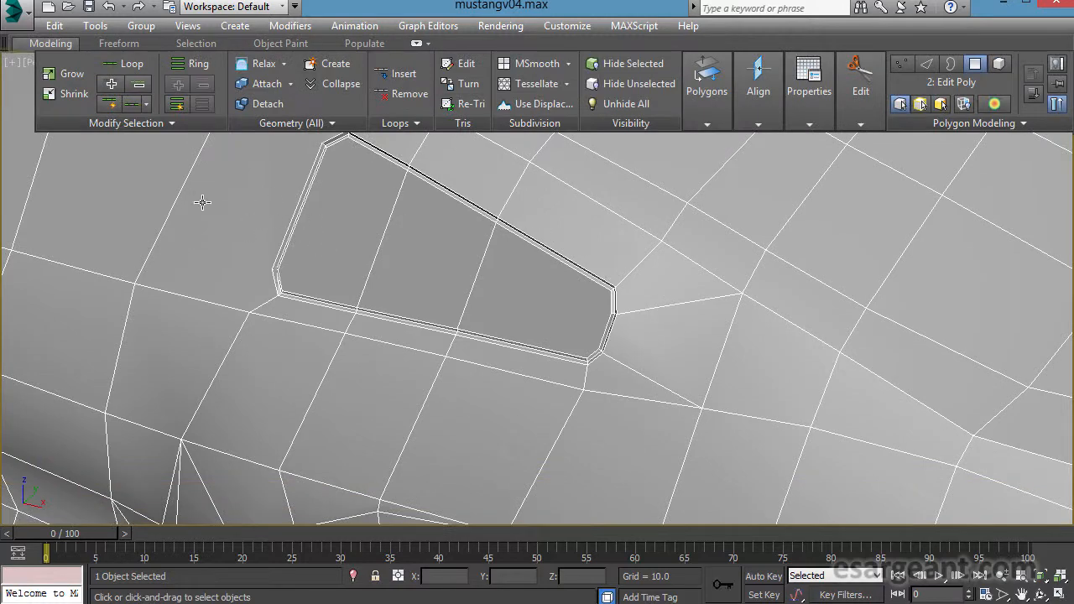
double_click(53, 43)
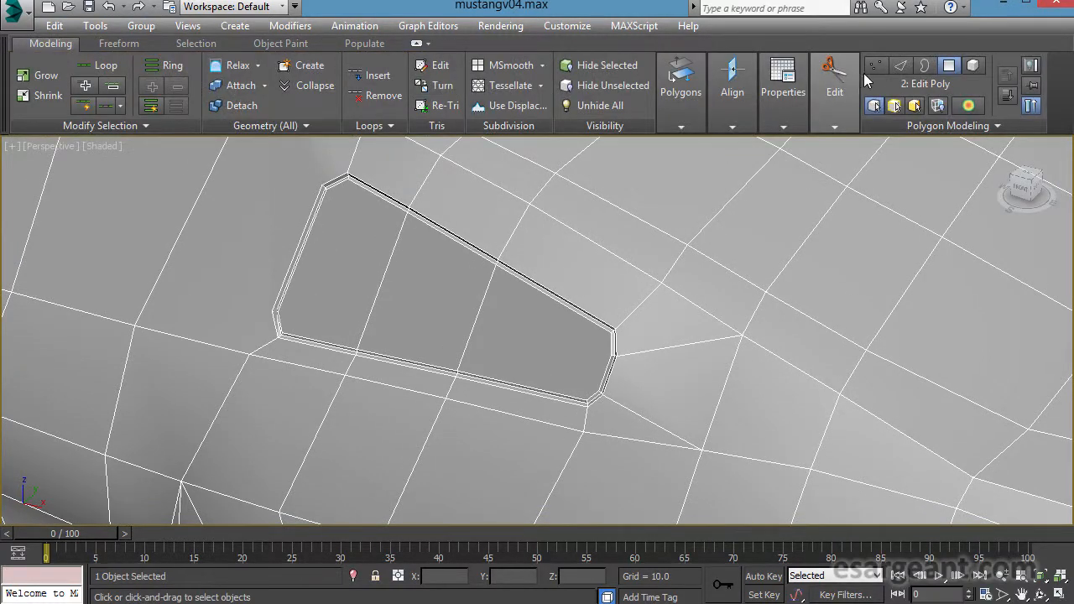
left_click(875, 65)
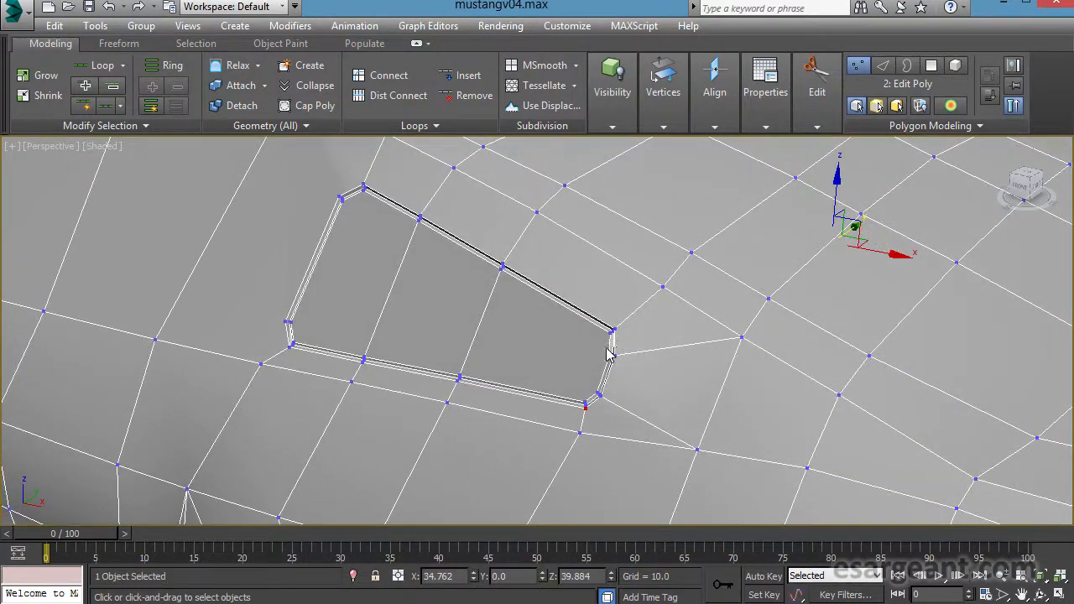
left_click_drag(631, 356, 640, 364)
Check the selected rear-edge vertex against the blueprints in the four-view layout and top view with see-through display enabled.
middle_click_drag(626, 375, 465, 295, "alt")
scroll(479, 284, "up", 4)
key("alt+w")
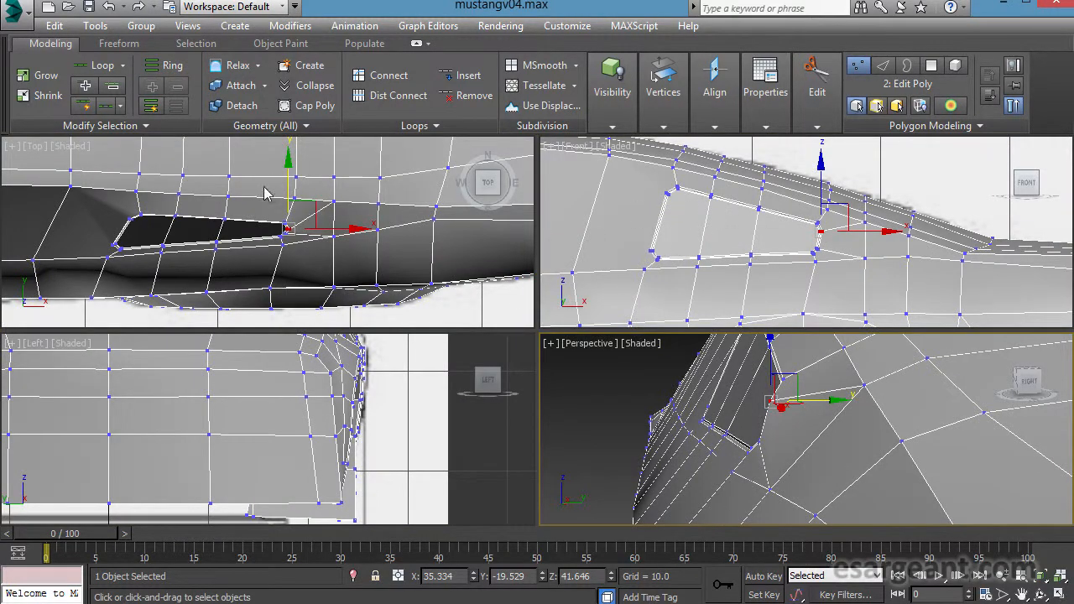
key("alt+w")
key("alt+x")
scroll(498, 240, "up", 3)
scroll(572, 375, "up", 2)
key("alt+w")
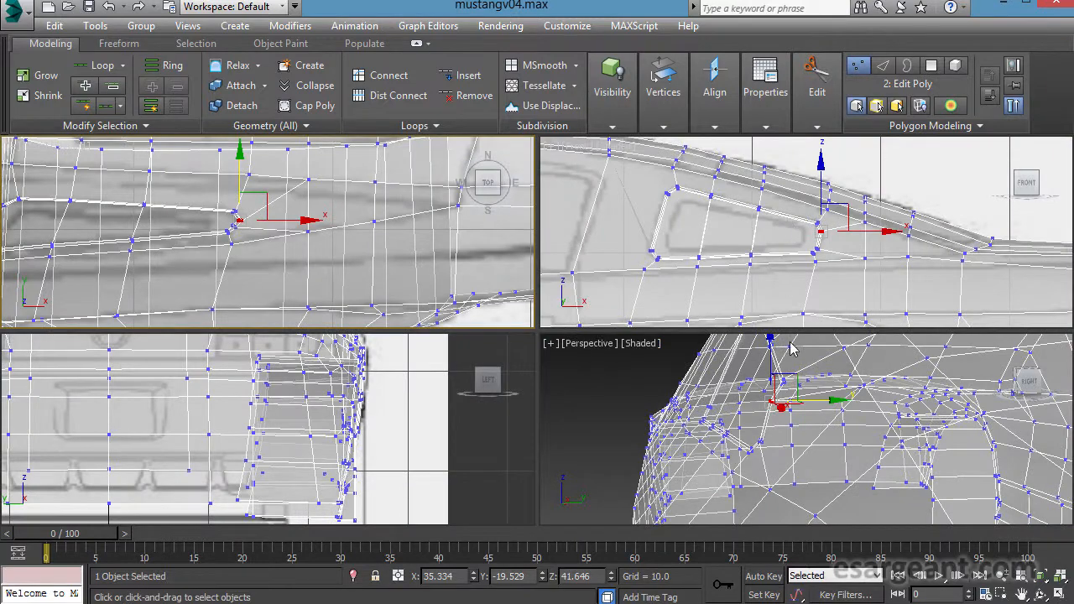
Move the selected vertex on the quarter window's rear edge along Y to about -19.39 in the perspective view.
key("alt+w")
scroll(682, 394, "up", 3)
scroll(510, 276, "up", 3)
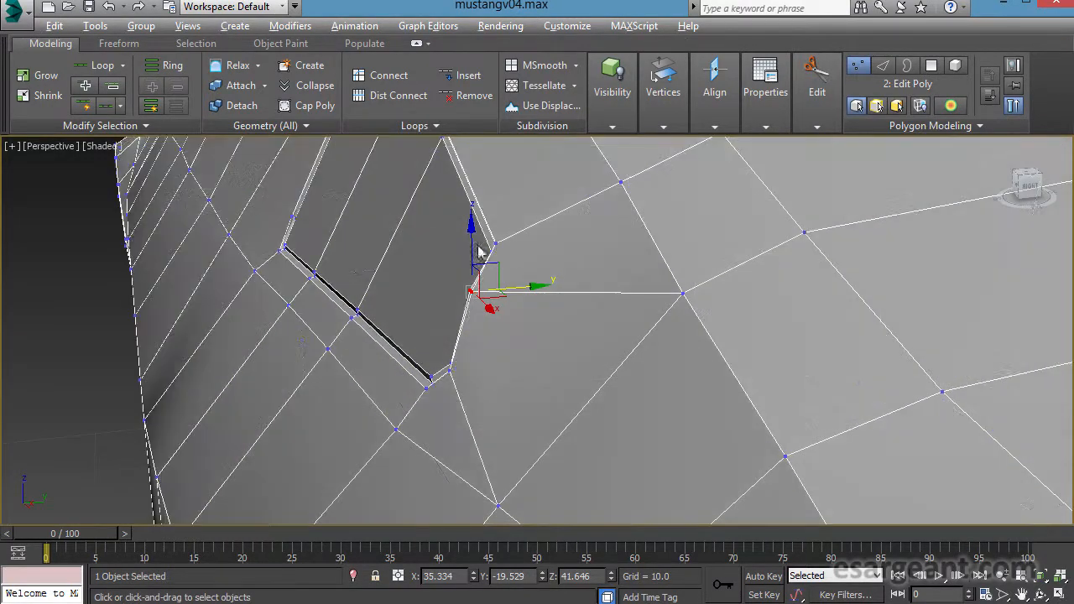
middle_click_drag(510, 275, 407, 224, "alt")
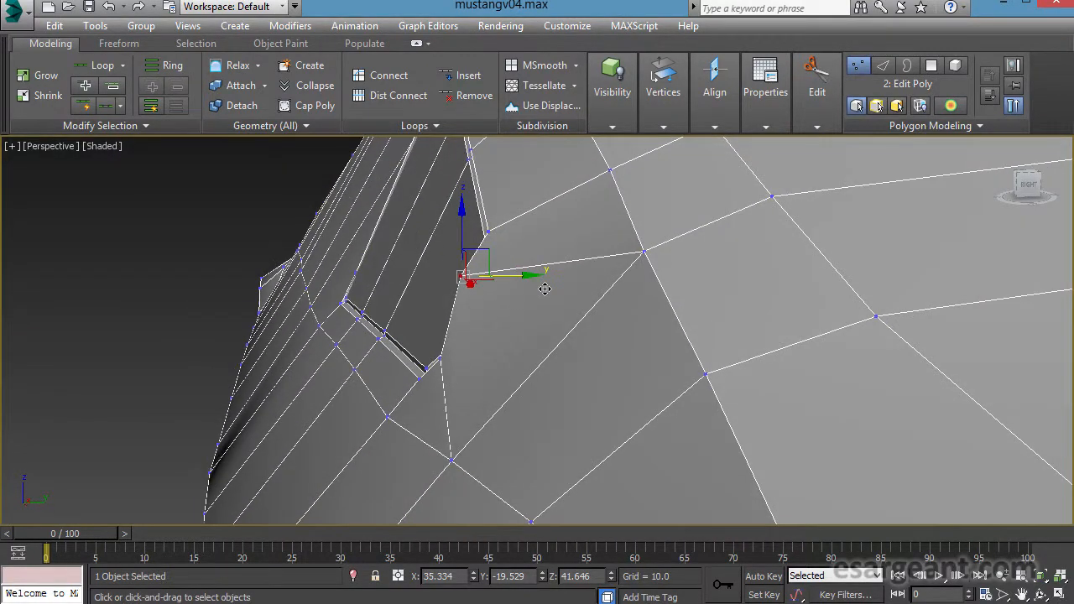
left_click_drag(545, 288, 553, 290)
middle_click_drag(553, 290, 631, 341, "alt")
left_click_drag(663, 349, 671, 355)
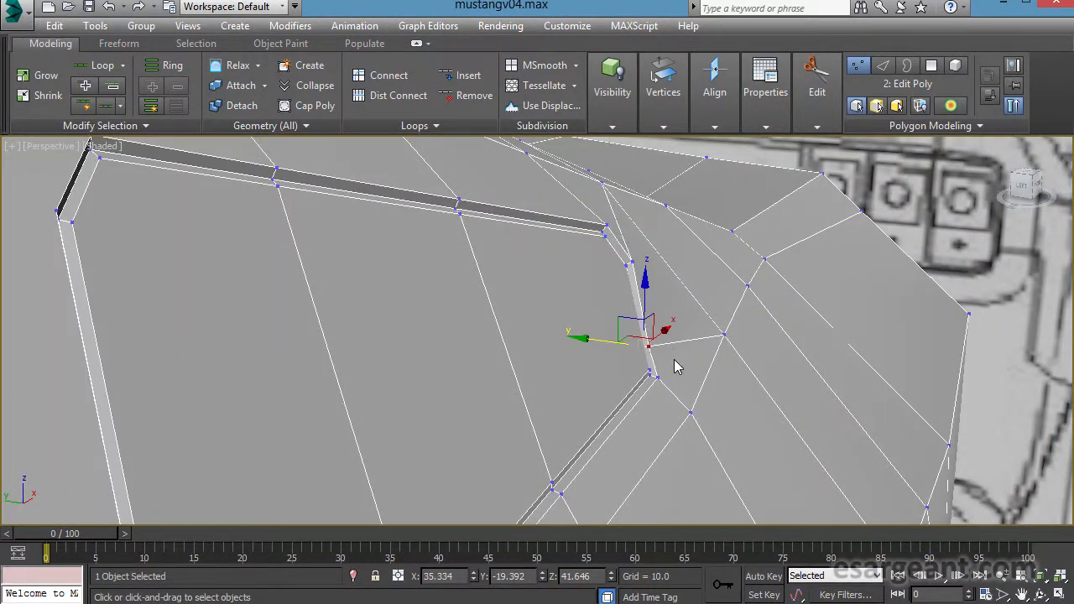
Select the vertices along the quarter window's rear edge, shift the selection along Y to about -12.97, and deselect everything.
middle_click_drag(674, 359, 699, 383, "alt")
left_click_drag(600, 349, 603, 343)
middle_click_drag(603, 343, 369, 342, "alt")
left_click(475, 266)
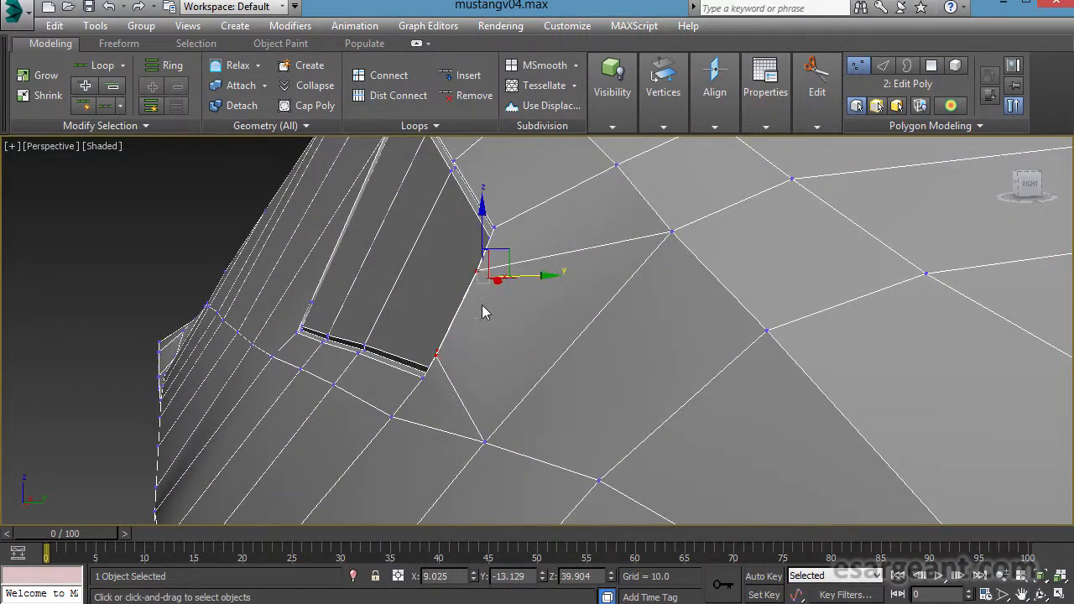
left_click_drag(554, 289, 559, 290)
middle_click_drag(514, 304, 602, 401, "alt")
scroll(601, 402, "down", 8)
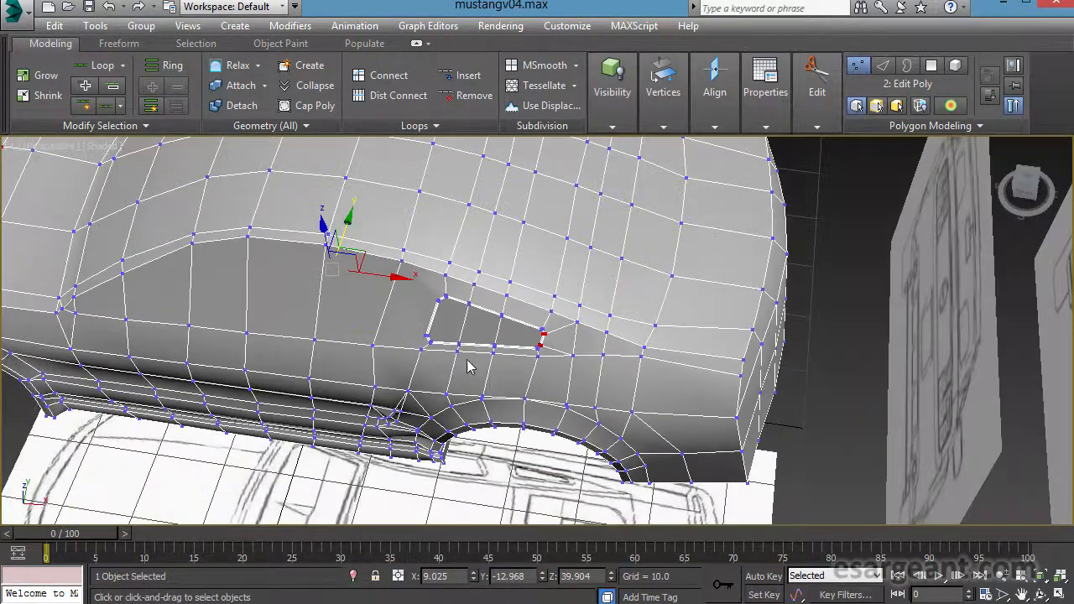
middle_click_drag(469, 365, 599, 198, "alt")
left_click(804, 185)
middle_click_drag(803, 185, 602, 261, "alt")
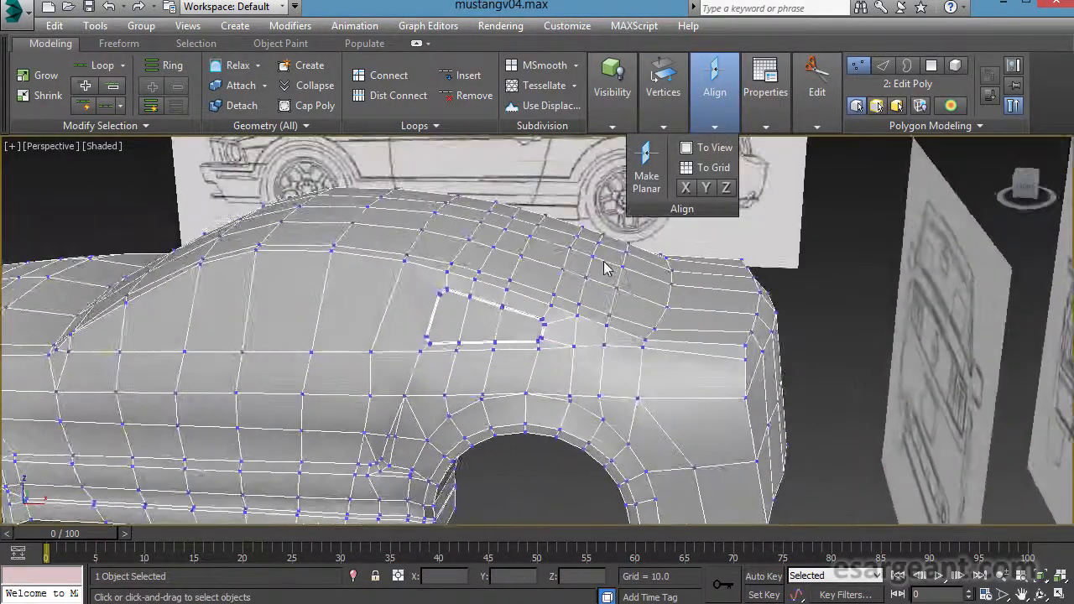
scroll(590, 314, "up", 4)
middle_click_drag(590, 313, 497, 323, "alt")
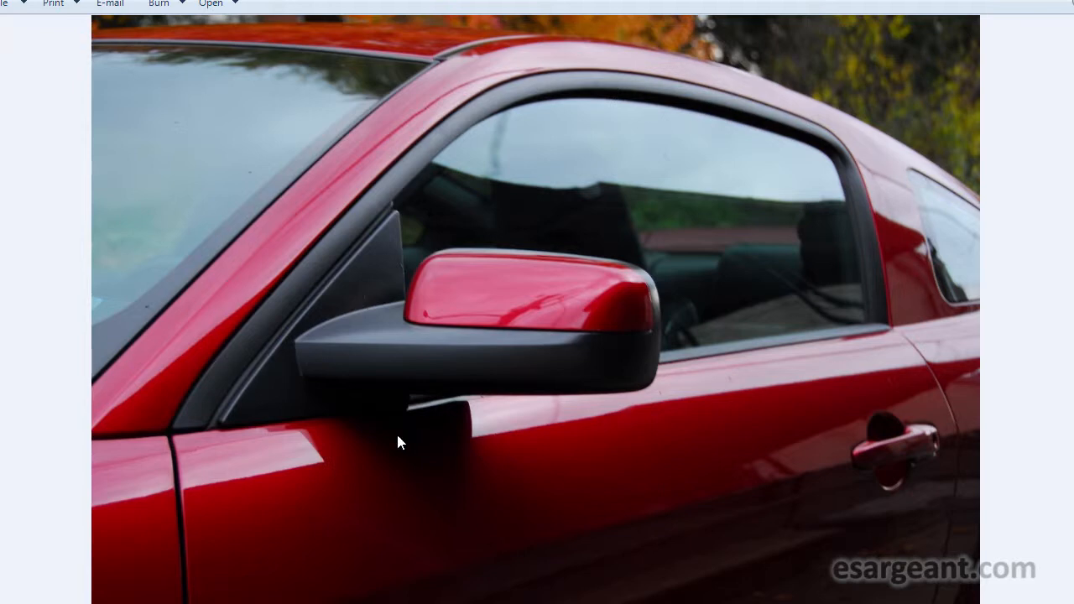
Return to 3ds Max, examine the door window's recessed frame in the opaque perspective view, and compare it with the red Mustang photo.
key("alt+Tab")
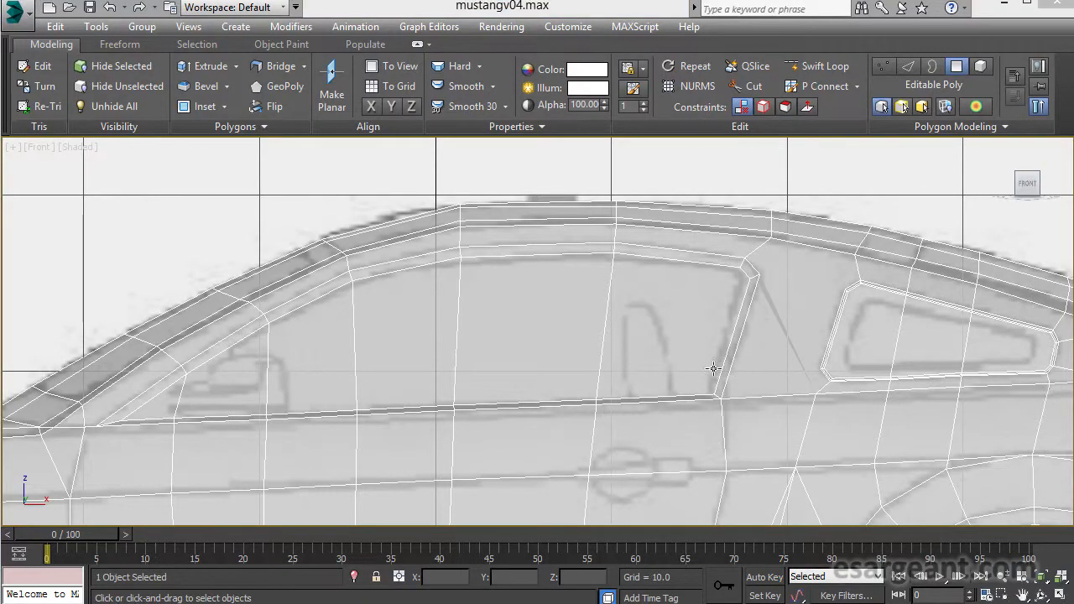
key("alt+w")
right_click(830, 445)
key("alt+w")
scroll(697, 378, "up", 4)
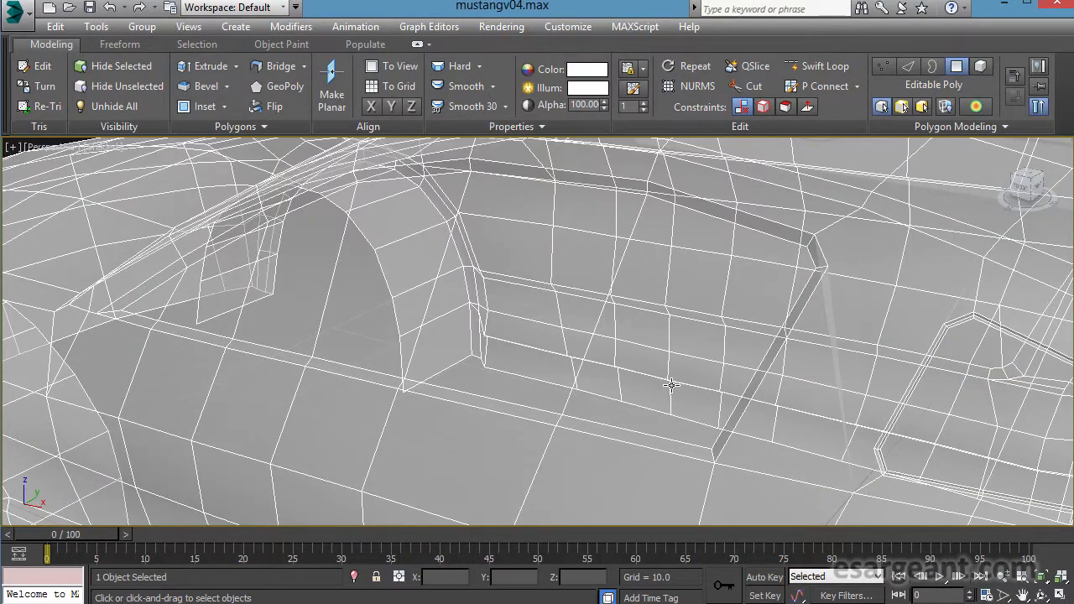
key("alt+x")
mouse_move(676, 379)
middle_mouse_down("alt")
mouse_move(677, 361)
mouse_move(663, 366)
mouse_move(693, 378)
middle_mouse_up("alt")
scroll(694, 378, "up", 8)
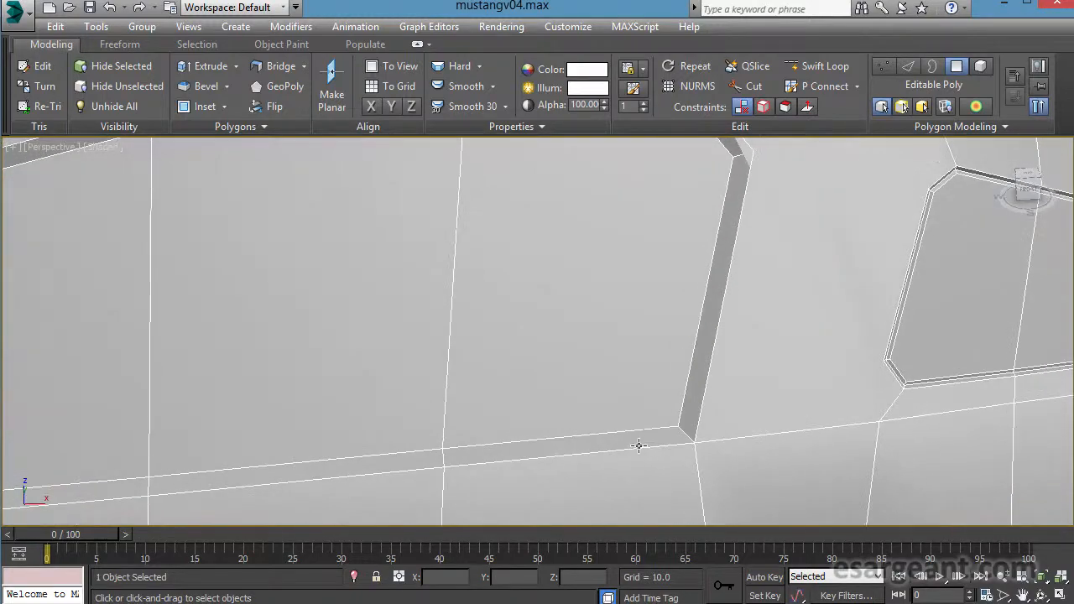
scroll(700, 410, "down", 6)
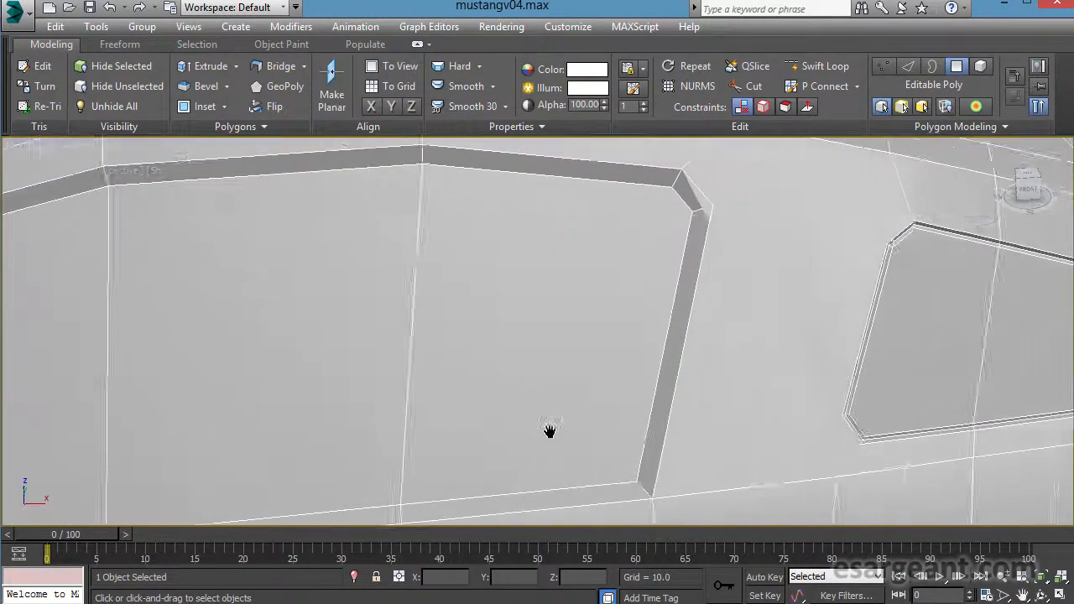
scroll(688, 378, "down", 10)
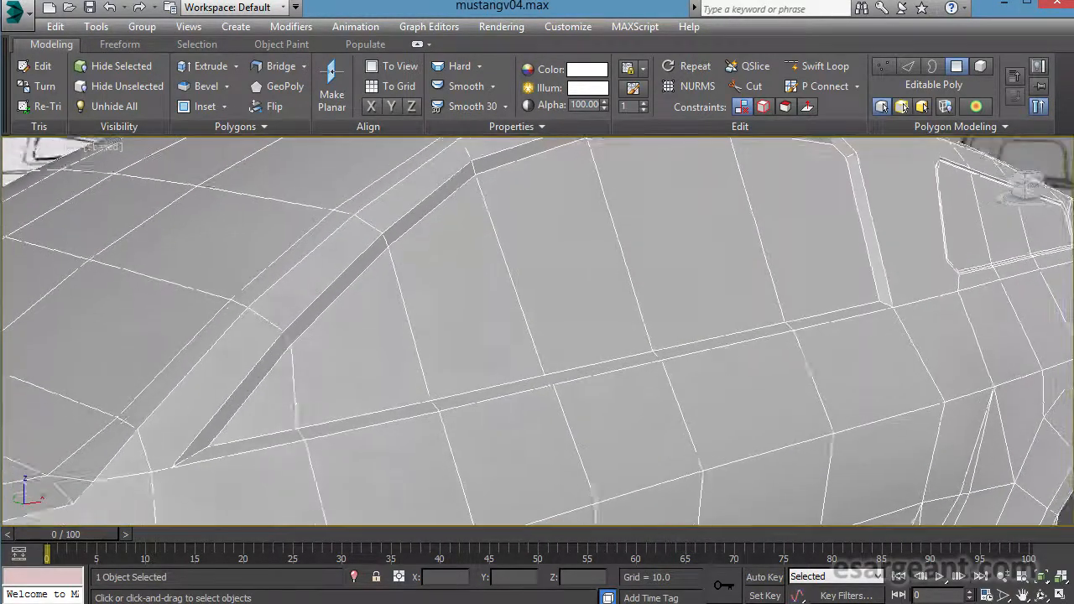
middle_click_drag(721, 348, 739, 346, "alt")
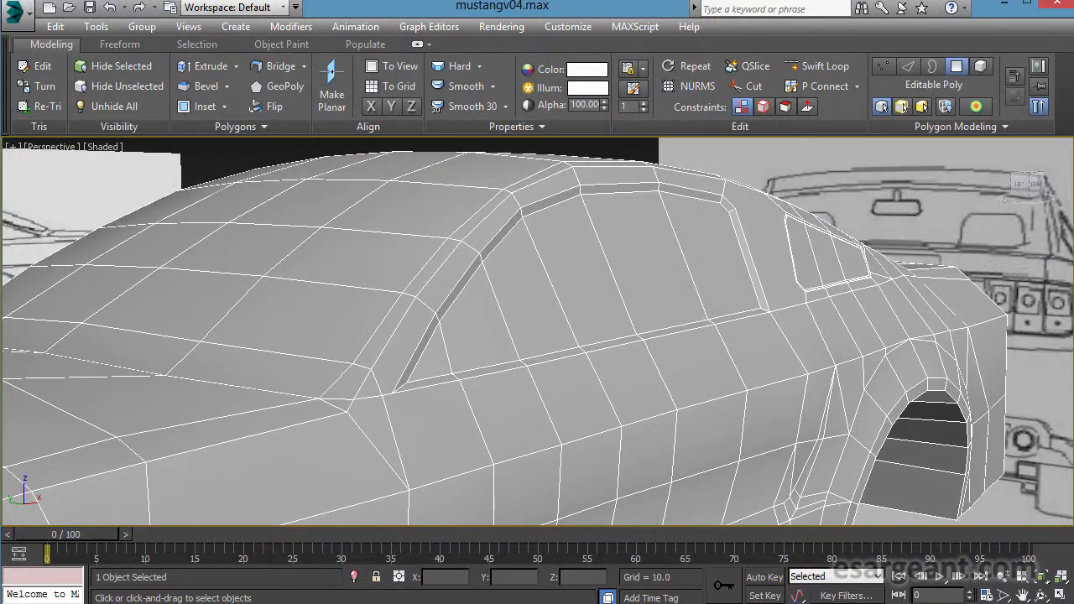
left_click_drag(1073, 33, 427, 3)
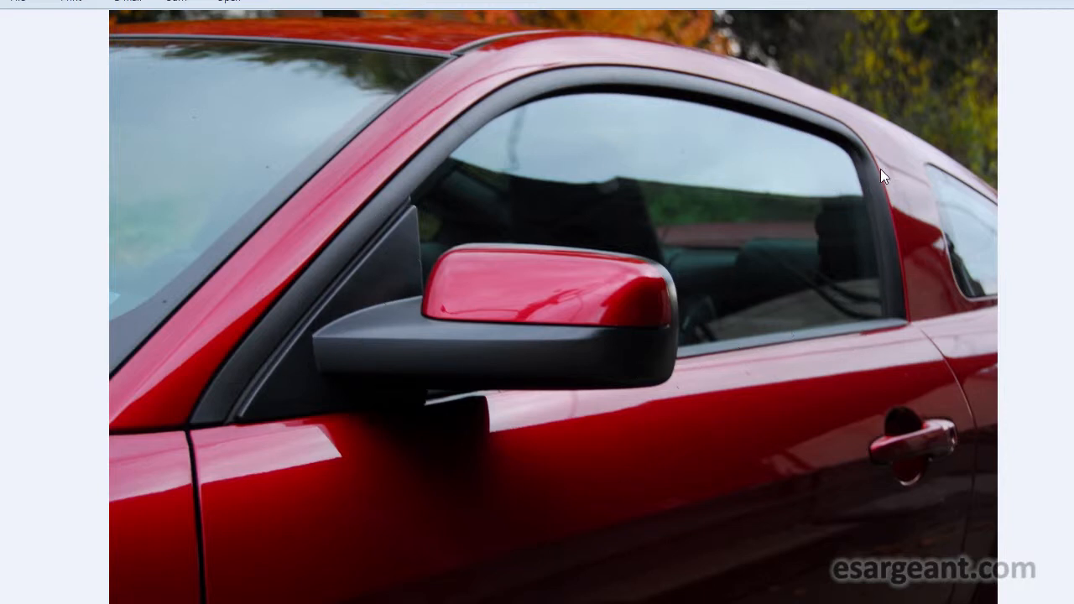
left_click_drag(468, 0, 1073, 58)
Cut an edge across the pillar from the door window's lower rear corner to the quarter window's lower front corner.
middle_click_drag(753, 260, 434, 329, "alt")
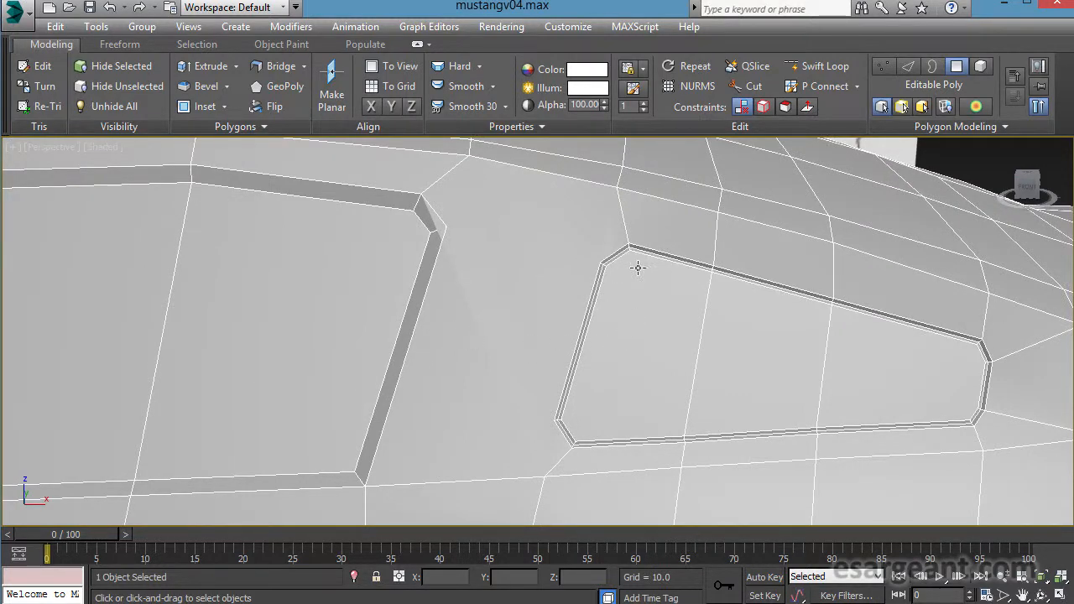
middle_click_drag(625, 312, 660, 314)
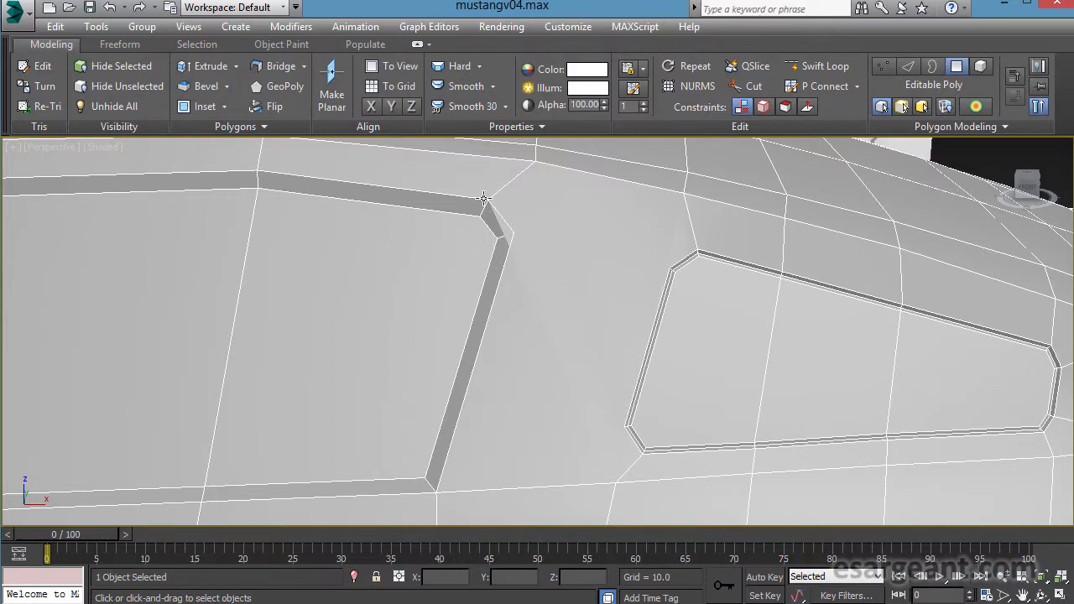
mouse_move(511, 274)
middle_mouse_down("alt")
mouse_move(498, 328)
mouse_move(408, 316)
mouse_move(495, 326)
mouse_move(545, 285)
mouse_move(544, 377)
mouse_move(470, 307)
mouse_move(412, 324)
middle_mouse_up("alt")
scroll(524, 269, "down", 2)
left_click(744, 90)
middle_click_drag(510, 286, 530, 235)
scroll(510, 312, "up", 2)
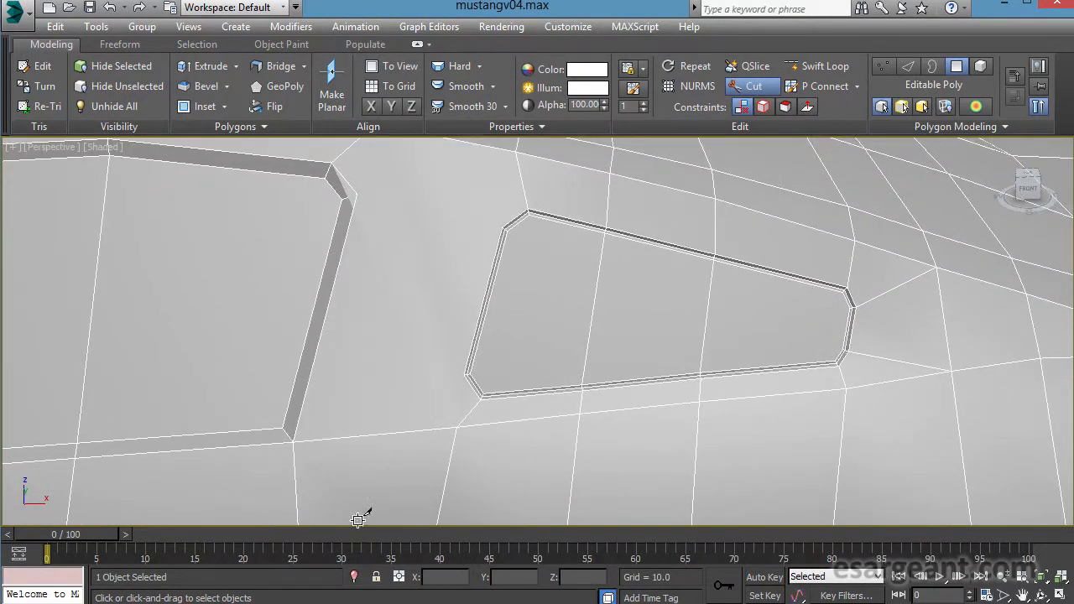
left_click(294, 441)
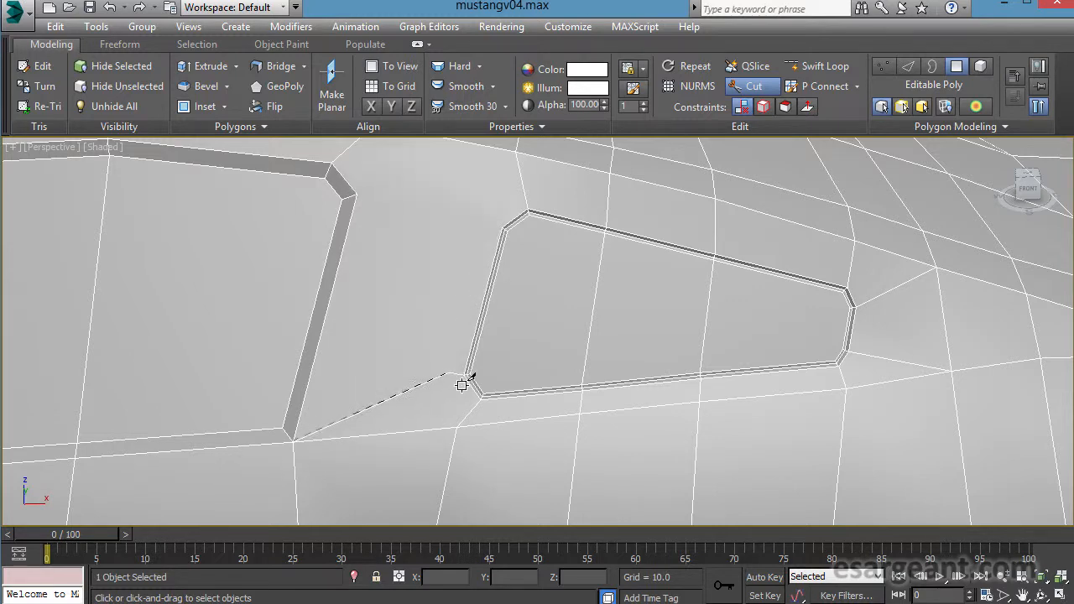
scroll(410, 511, "up", 2)
middle_click_drag(423, 484, 540, 586)
middle_click_drag(551, 389, 514, 408)
scroll(463, 382, "up", 1)
middle_click_drag(462, 382, 456, 395)
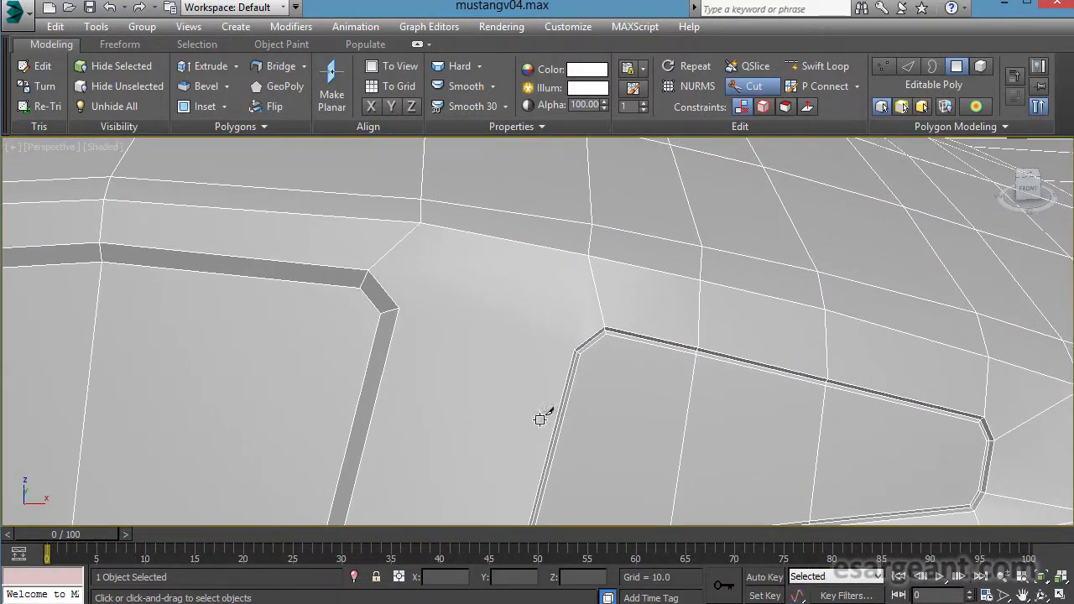
Cut two edges across the pillar, connecting the door window's upper rear corner vertices with the quarter window's upper front corner vertices.
left_click(577, 349)
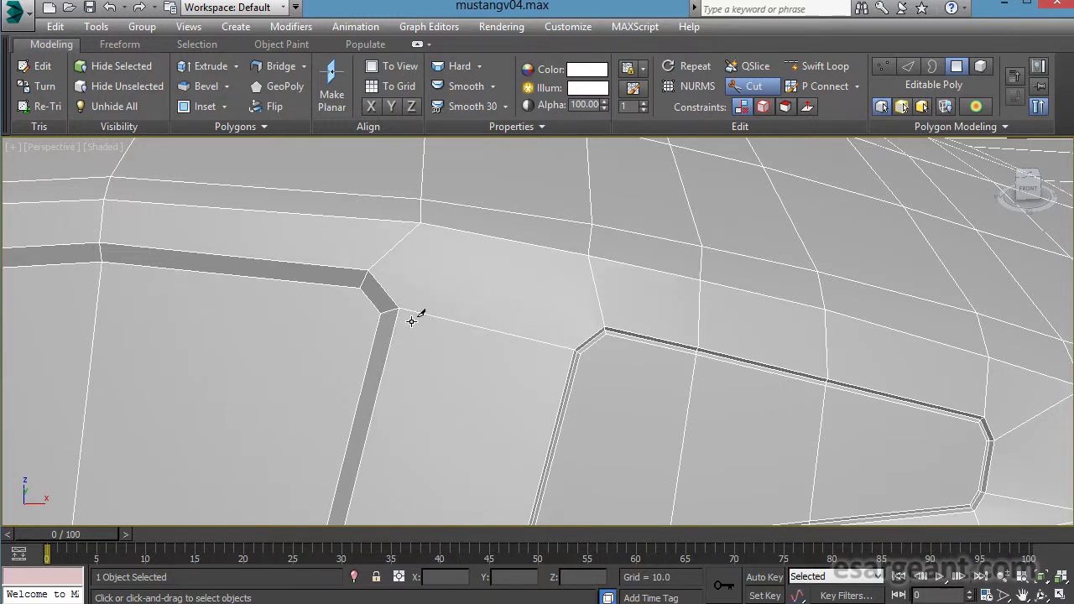
left_click(411, 321)
middle_click_drag(517, 417, 514, 452)
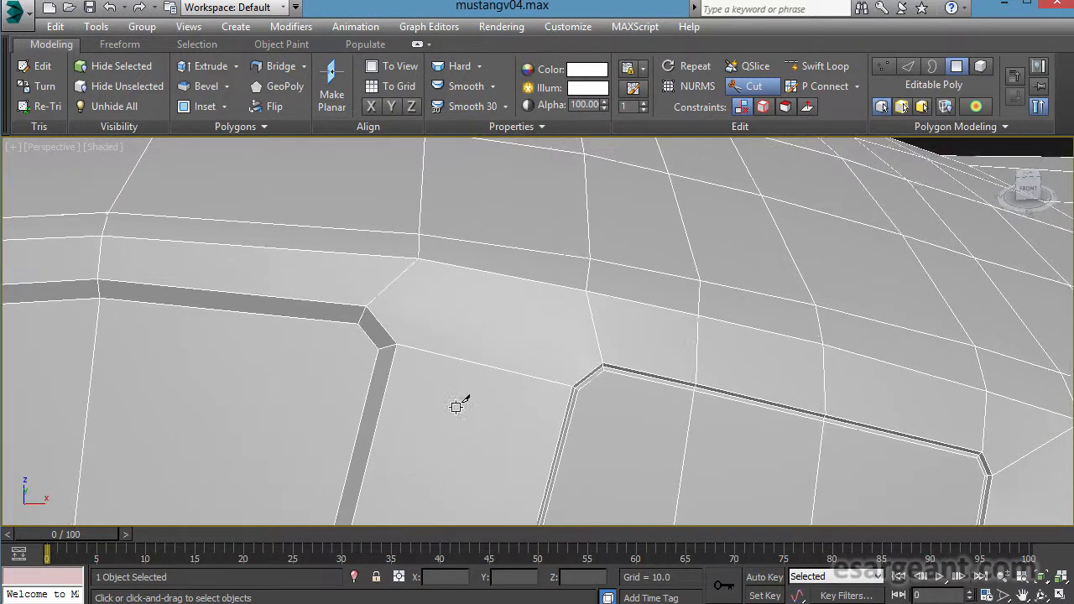
left_click(369, 310)
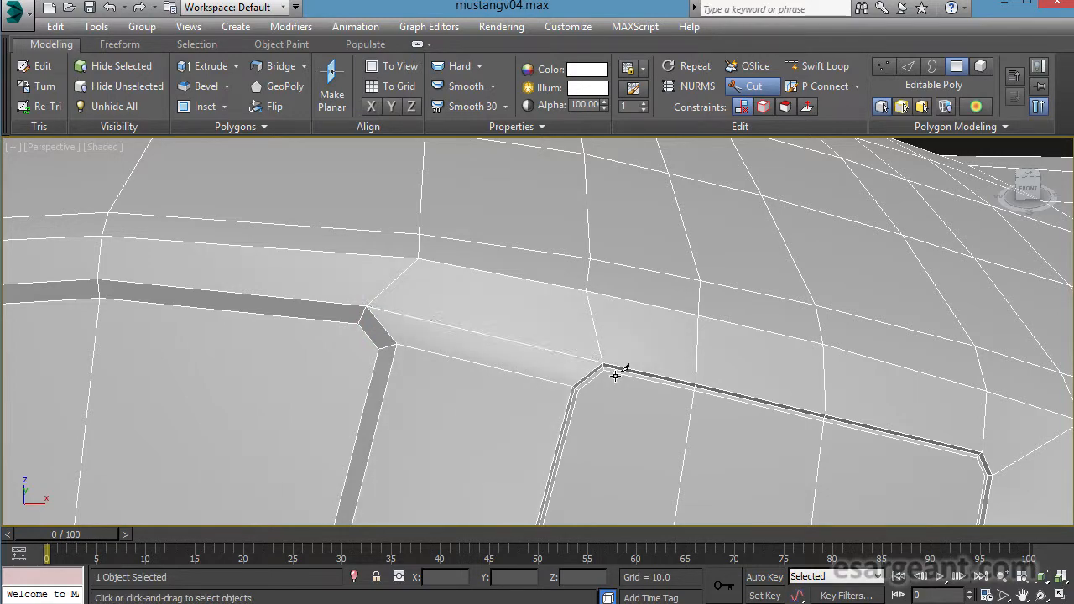
middle_click_drag(560, 403, 567, 290)
scroll(537, 331, "down", 5)
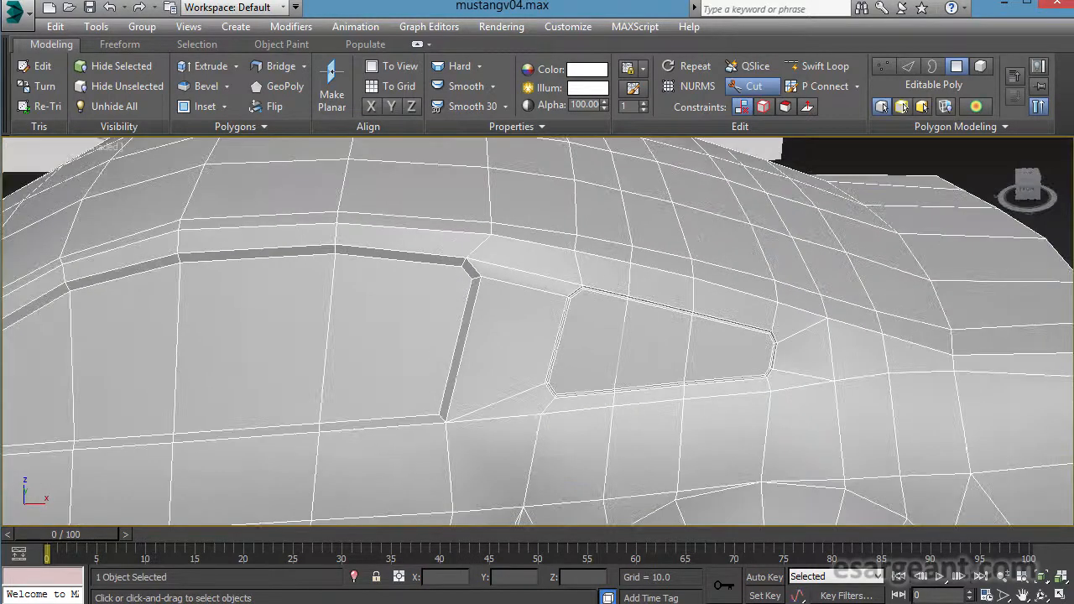
middle_click_drag(384, 374, 345, 337, "alt")
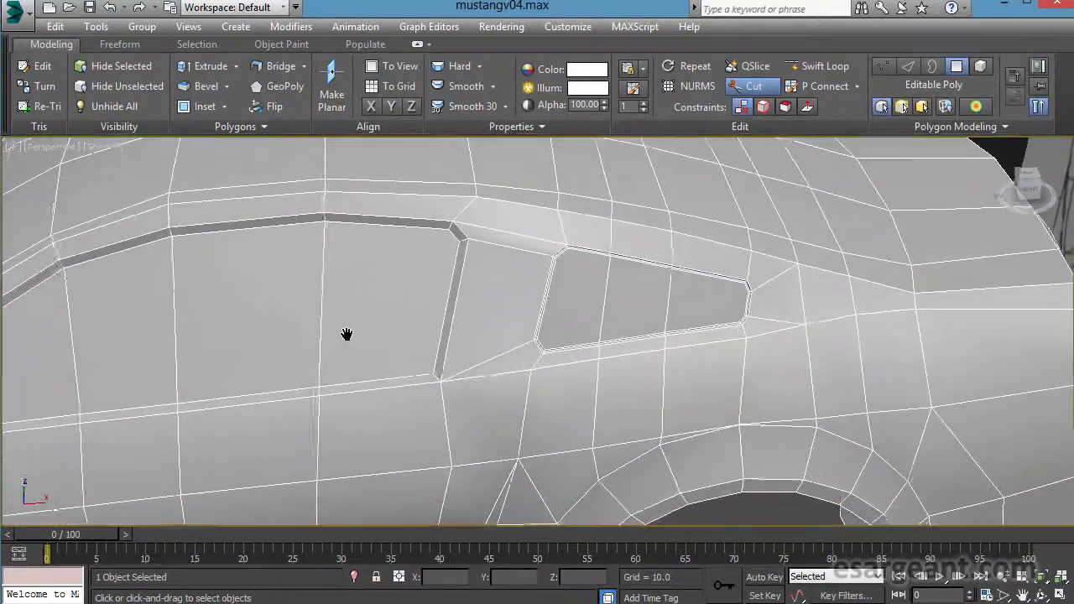
scroll(378, 329, "up", 5)
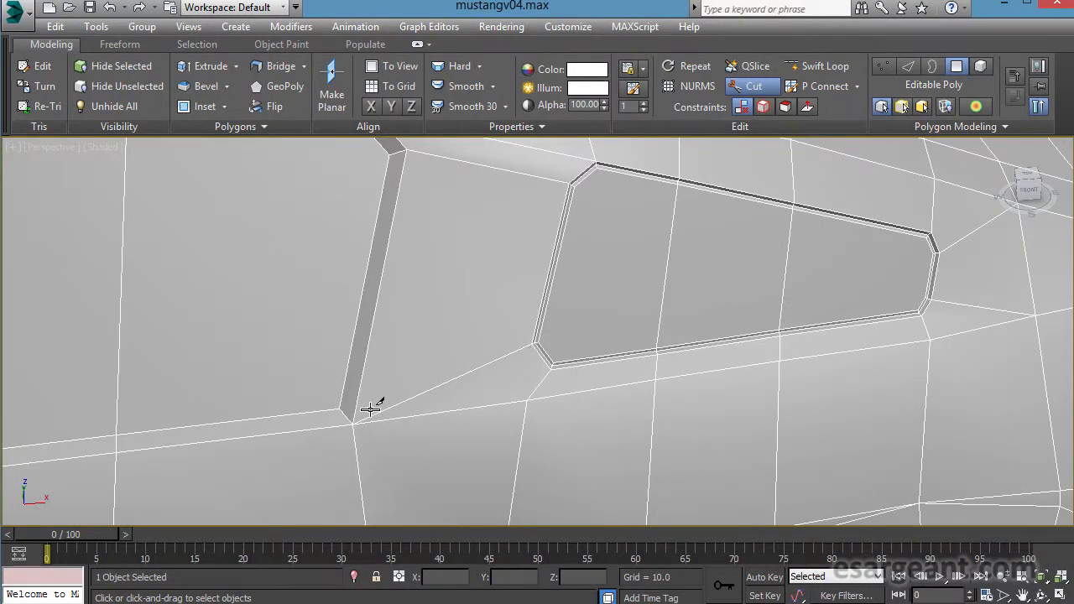
Examine the side window frames in perspective, and show the car body see-through over the blueprint in the top view.
middle_click_drag(297, 459, 245, 391, "alt")
middle_click_drag(256, 353, 556, 395)
scroll(537, 394, "down", 5)
middle_click_drag(449, 382, 635, 395, "alt")
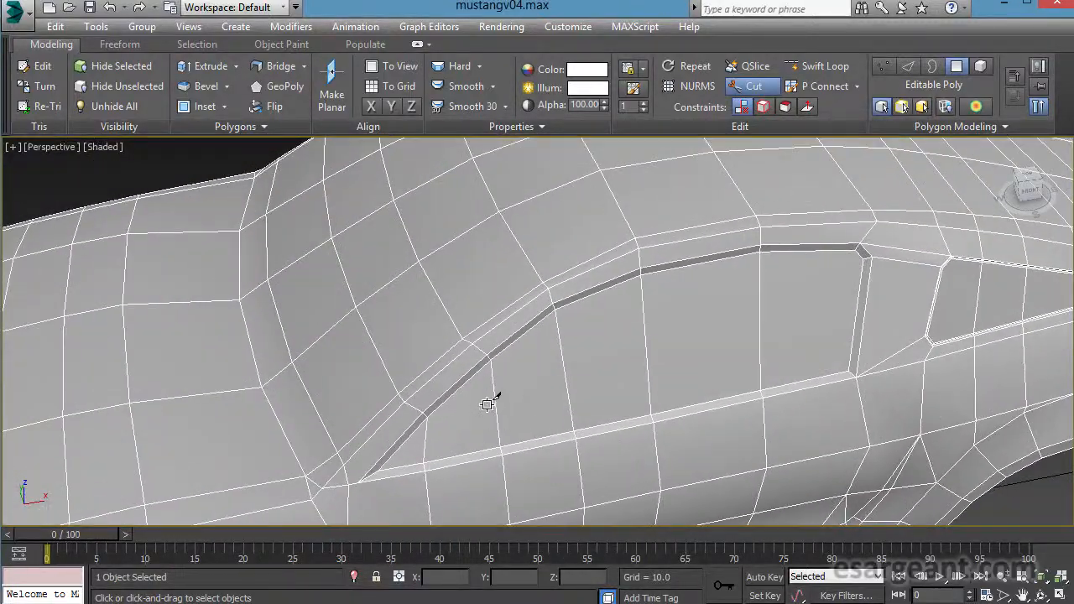
middle_click_drag(487, 405, 570, 414, "alt")
key("alt+w")
middle_click(307, 261)
key("alt+w")
middle_click_drag(421, 303, 449, 398)
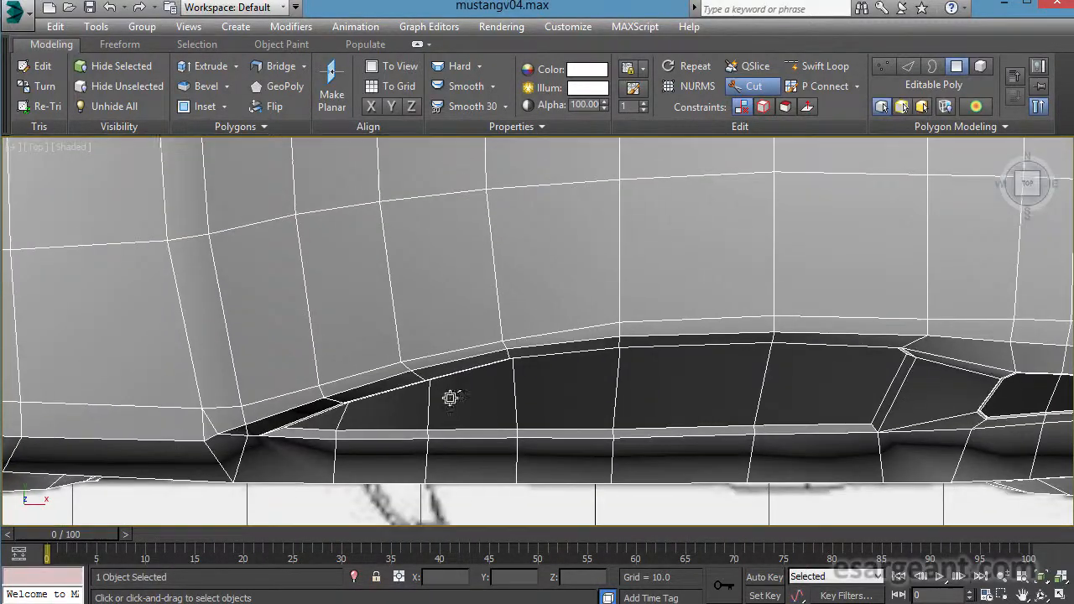
key("alt+x")
scroll(486, 393, "down", 1)
middle_click_drag(535, 364, 646, 455)
middle_click_drag(654, 339, 648, 436)
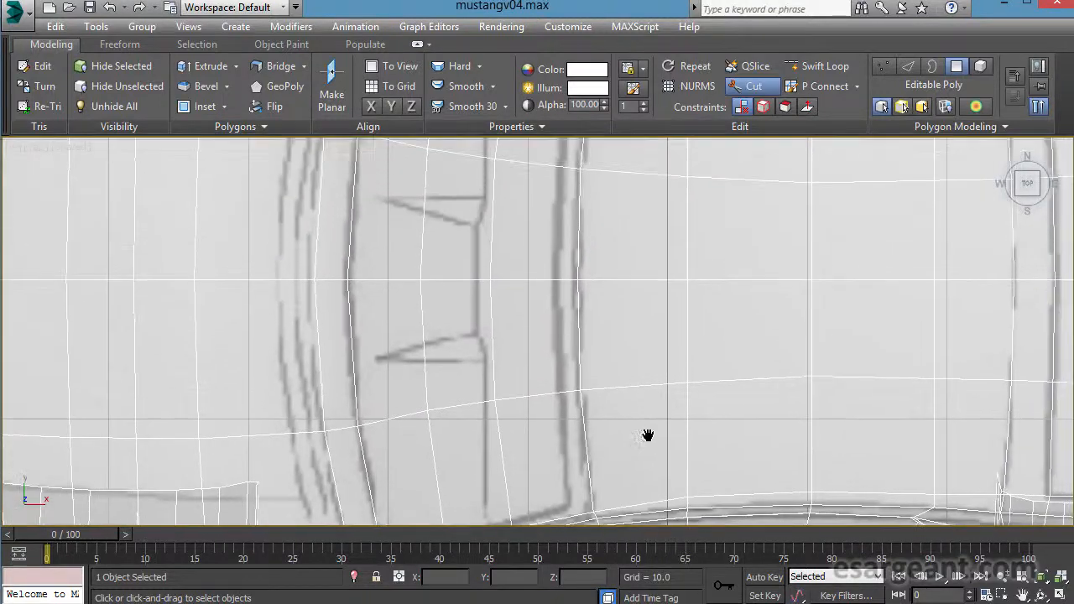
Switch to the red Mustang photo to examine the windshield pillar, and return to the top view in 3ds Max.
left_click_drag(1073, 13, 261, 1)
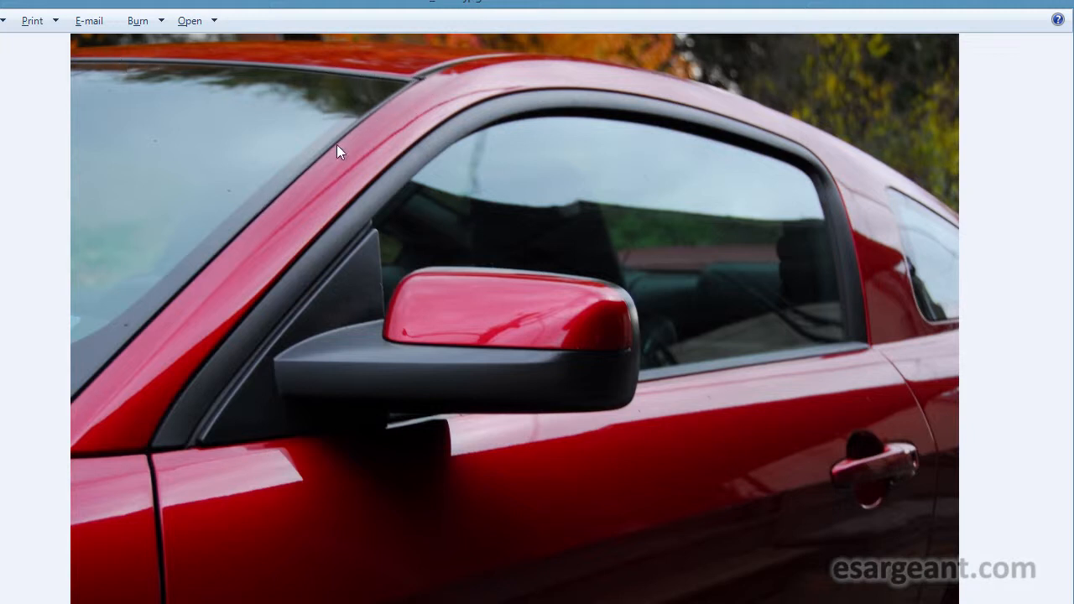
left_click_drag(338, 10, 1073, 23)
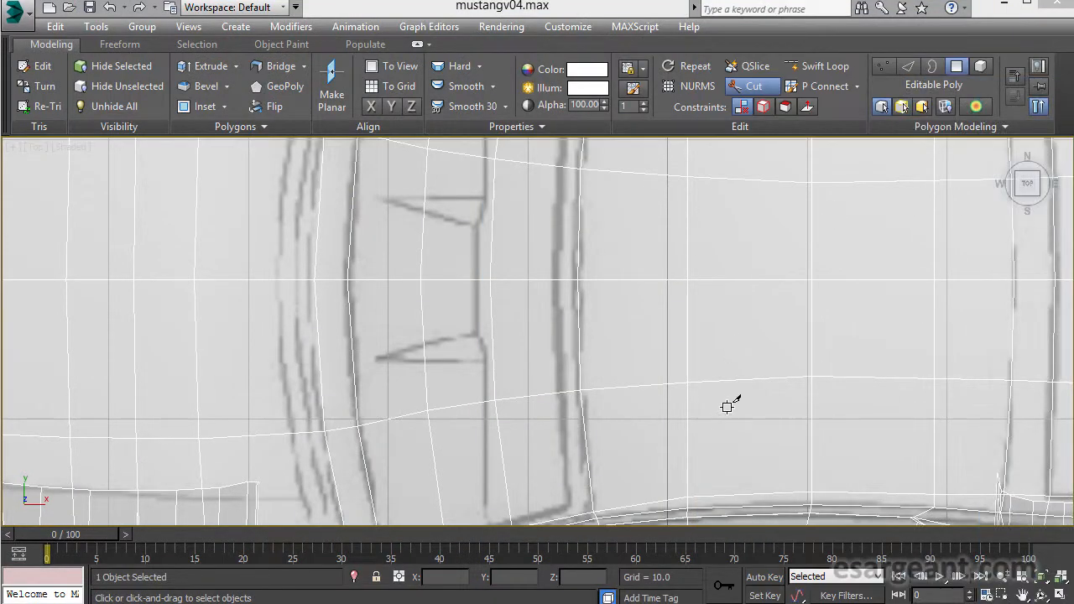
middle_click_drag(727, 411, 714, 282)
middle_click_drag(489, 425, 479, 299)
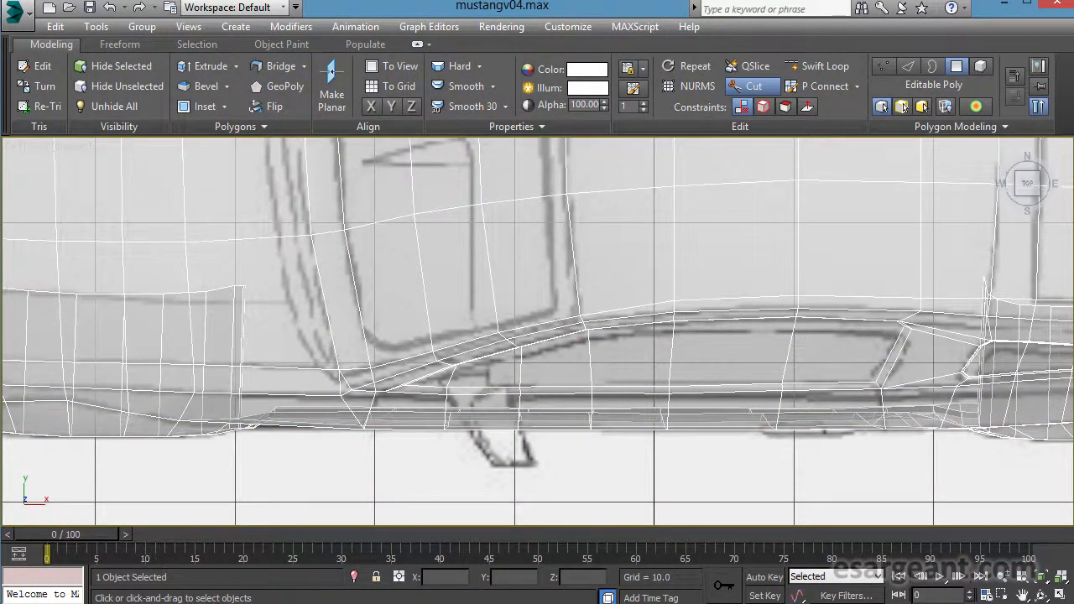
scroll(480, 300, "up", 2)
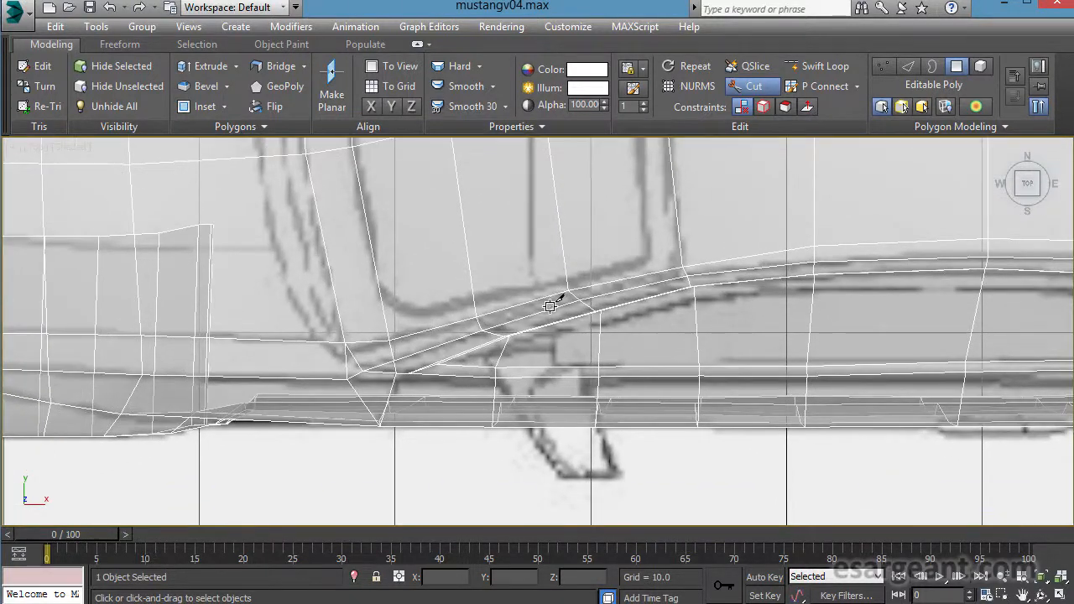
End the Cut tool and move the windshield's lower outer corner vertex to about X -22.528, Y -21.065.
right_click(388, 370)
left_click(883, 67)
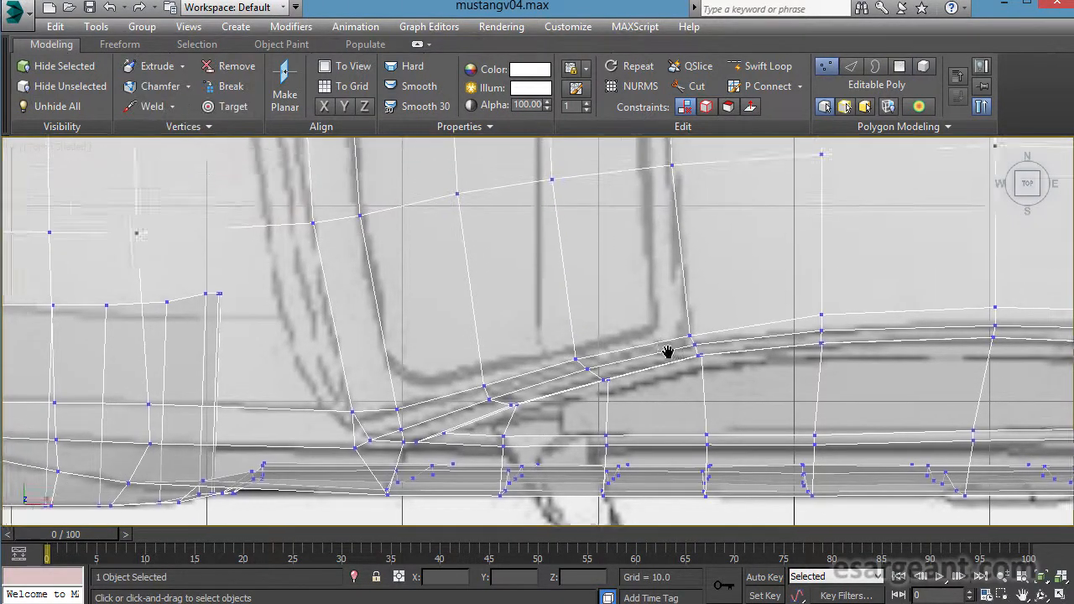
scroll(436, 245, "up", 2)
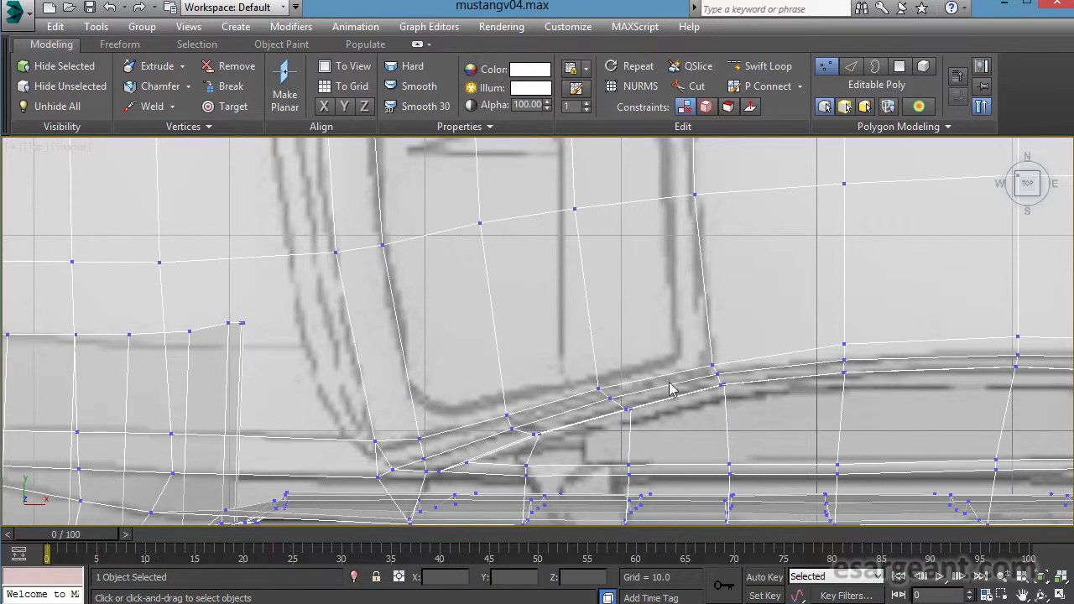
middle_click_drag(355, 391, 592, 300)
scroll(592, 300, "up", 2)
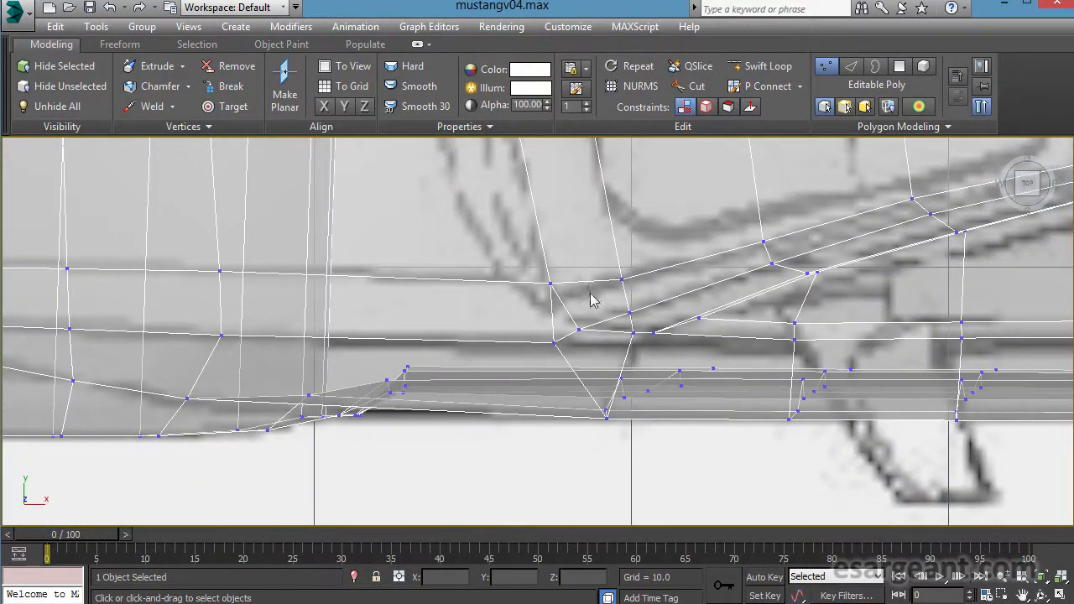
left_click_drag(561, 308, 561, 310)
middle_click_drag(561, 310, 398, 365)
scroll(393, 326, "down", 2)
left_click_drag(394, 382, 397, 399)
middle_click_drag(390, 344, 325, 410)
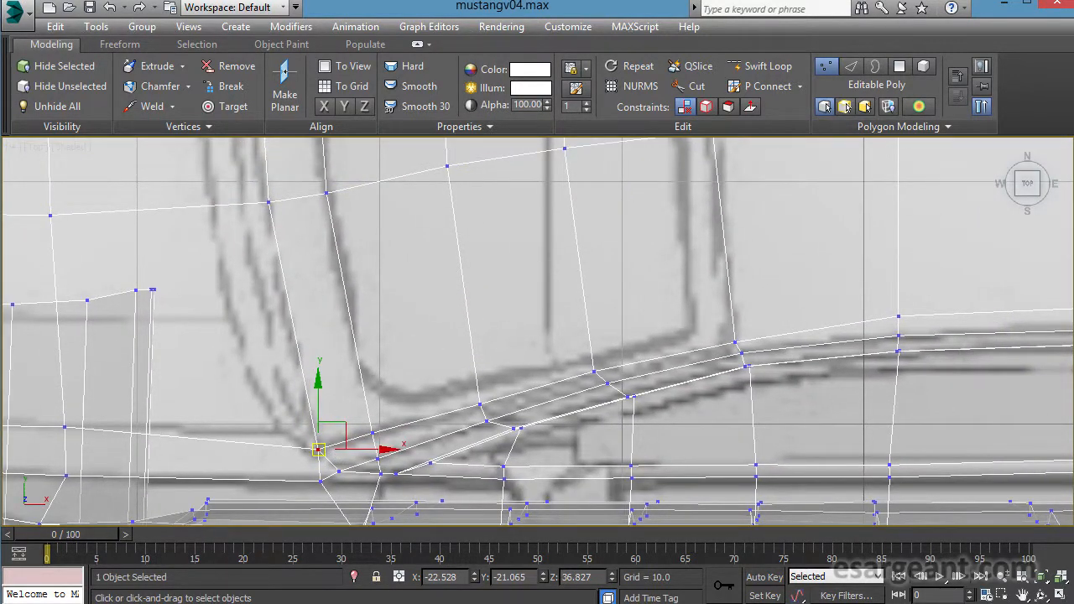
Shift the windshield base's middle vertex along X to about -24.672, and nudge the base's centerline vertex along X toward the hood.
middle_click_drag(596, 171, 730, 252)
scroll(730, 252, "down", 2)
scroll(555, 320, "up", 1)
left_click(410, 284)
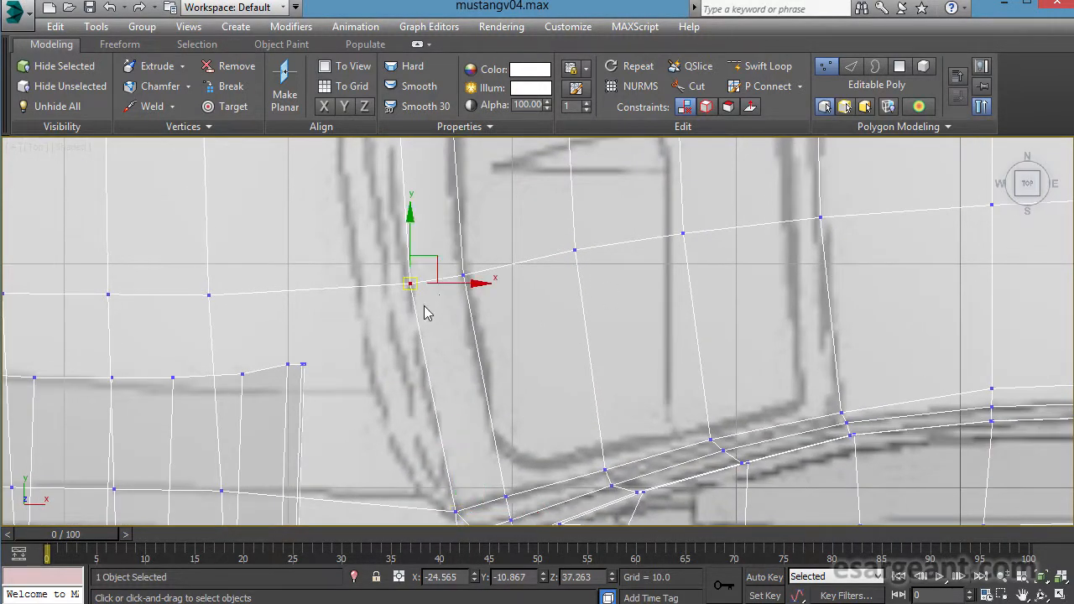
left_click_drag(493, 298, 485, 271)
middle_click_drag(519, 152, 600, 377)
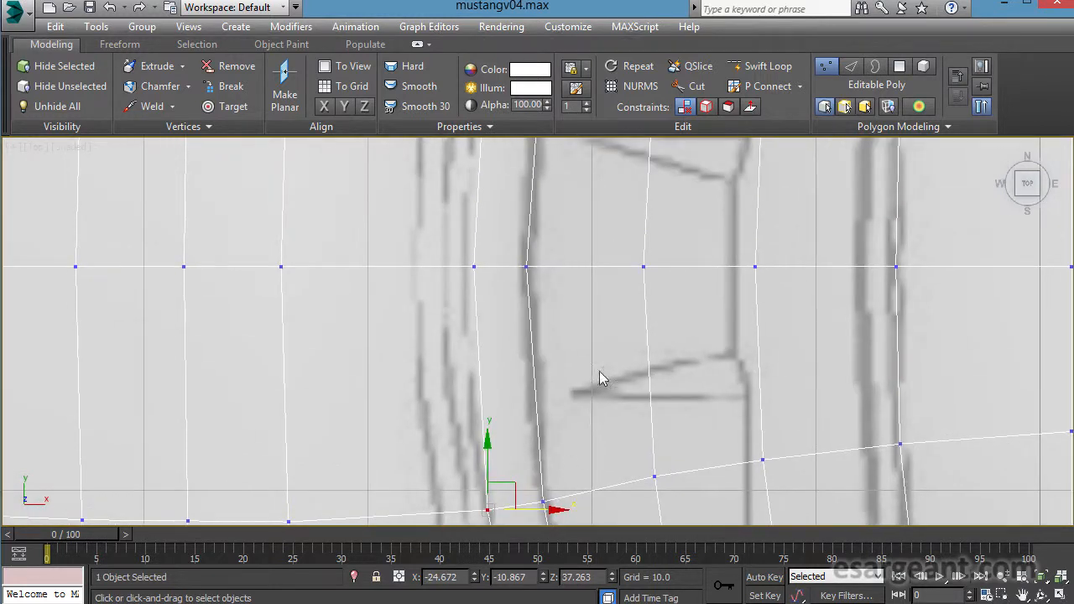
left_click(475, 266)
left_click_drag(557, 281, 548, 282)
Select the central vertices along the windshield's upper edge and shift them along X to about -6.23 to follow the blueprint.
middle_click_drag(579, 321, 405, 241)
scroll(507, 261, "down", 1)
scroll(419, 243, "down", 5)
middle_click_drag(491, 252, 532, 316)
scroll(495, 391, "up", 3)
scroll(481, 309, "up", 1)
left_click_drag(535, 414, 535, 414)
left_click_drag(576, 356, 579, 356)
scroll(523, 356, "down", 4)
middle_click_drag(510, 367, 599, 290)
scroll(449, 213, "up", 3)
scroll(625, 319, "down", 2)
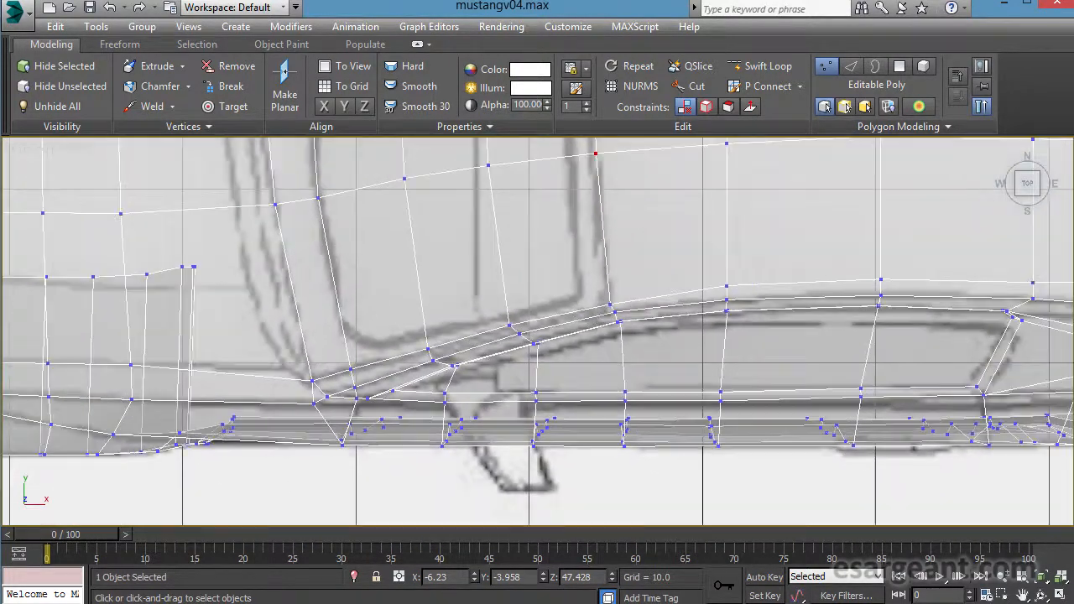
Compare the windshield and roofline vertices with the blueprint in the top and front views.
middle_click_drag(778, 317, 389, 310)
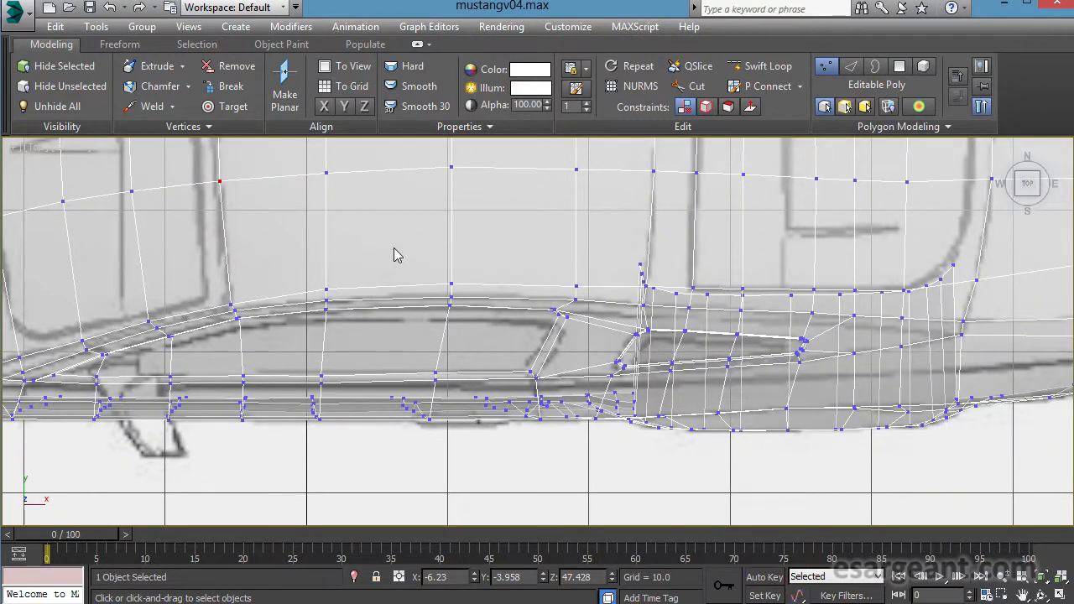
scroll(306, 363, "down", 2)
middle_click_drag(306, 362, 449, 371)
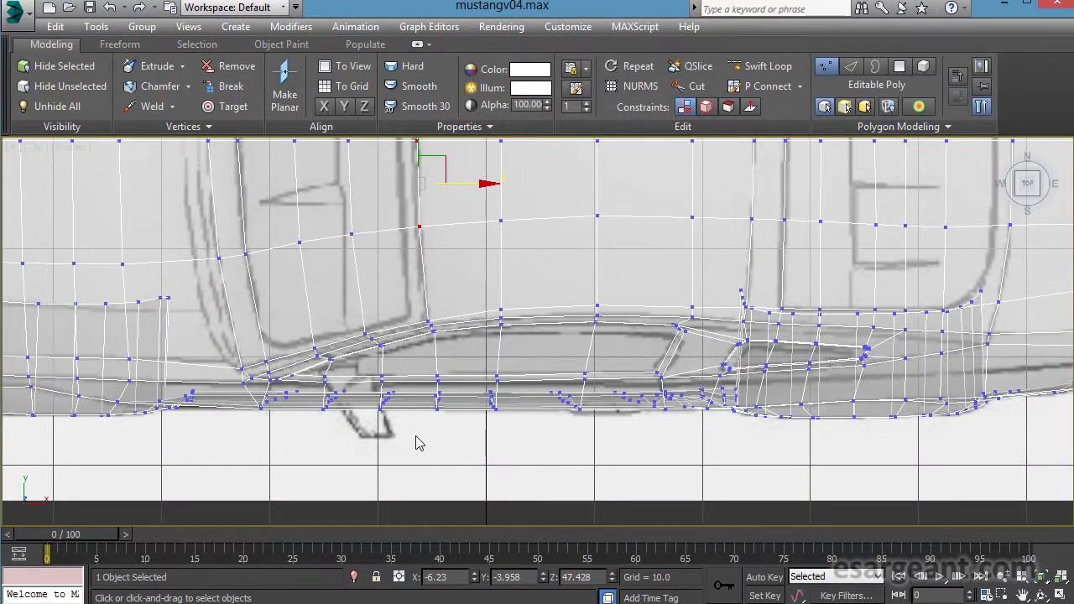
scroll(514, 330, "down", 2)
key("alt+w")
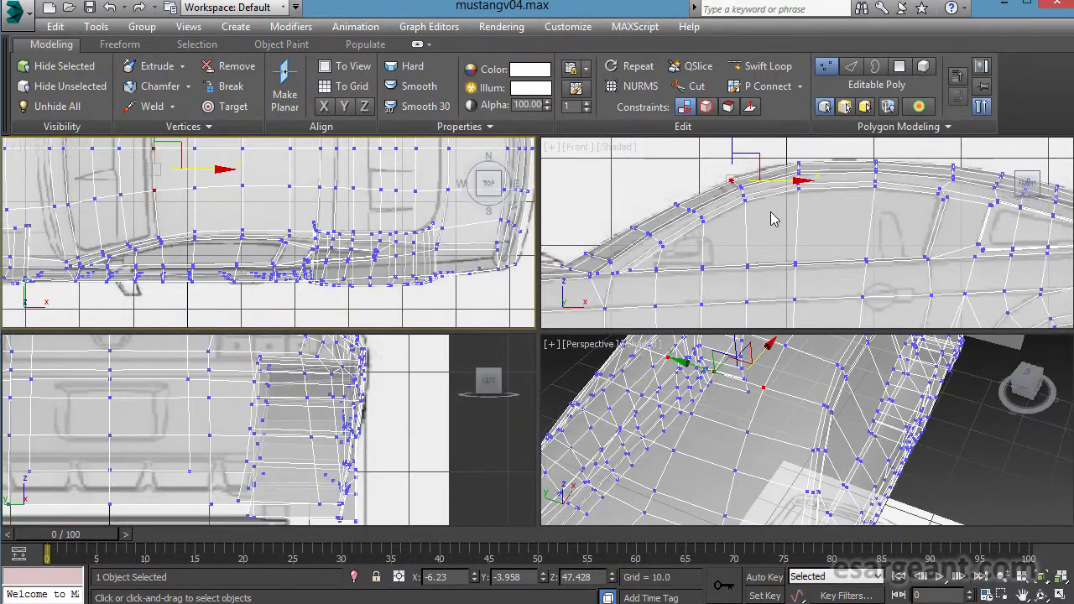
key("alt+w")
scroll(545, 260, "down", 3)
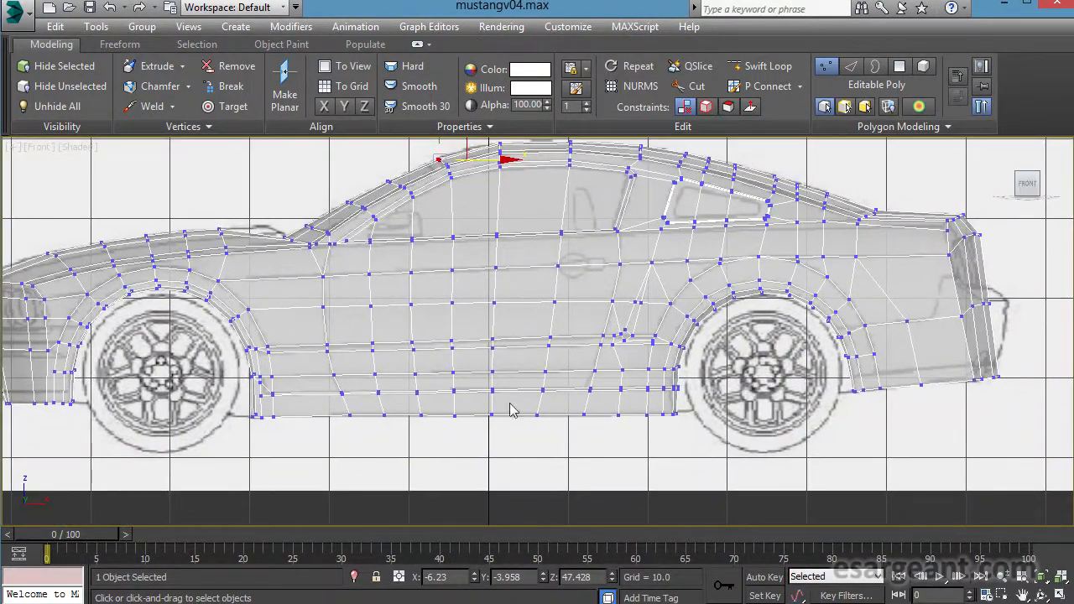
scroll(537, 304, "up", 5)
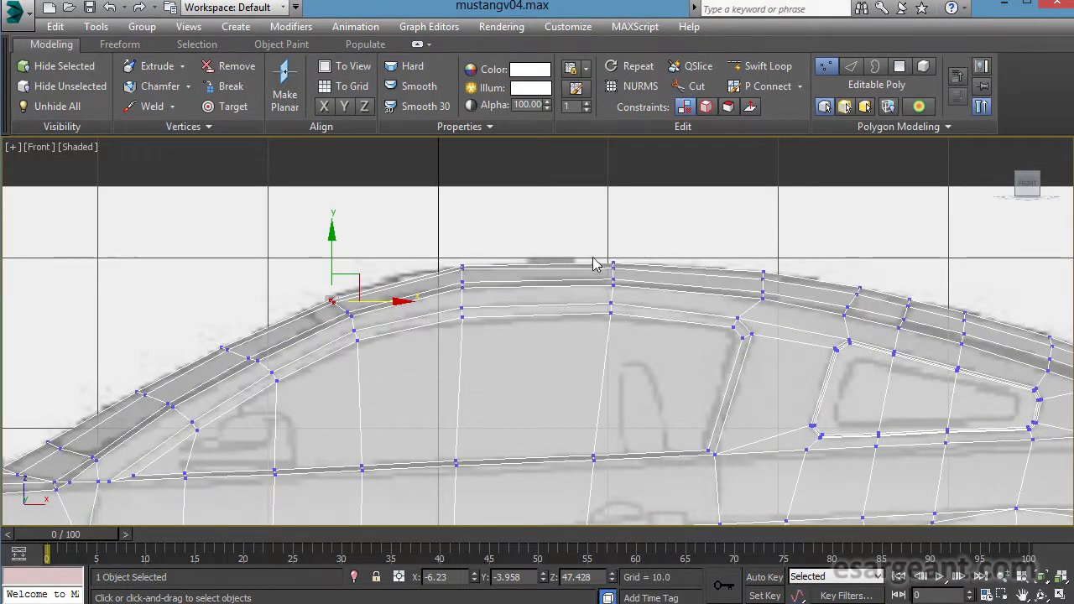
middle_click_drag(714, 323, 668, 331)
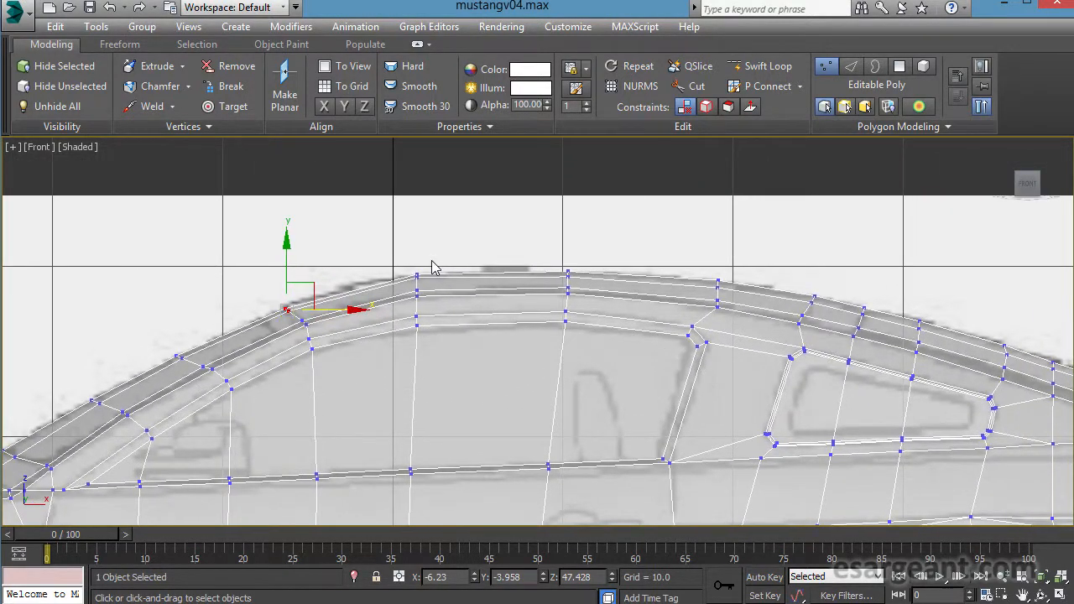
Recheck the windshield outline against the blueprint in the top view.
key("alt+w")
middle_click(507, 302)
key("alt+w")
middle_click_drag(495, 306, 695, 412)
middle_click_drag(614, 364, 394, 352)
scroll(310, 340, "down", 4)
middle_click_drag(202, 296, 289, 274)
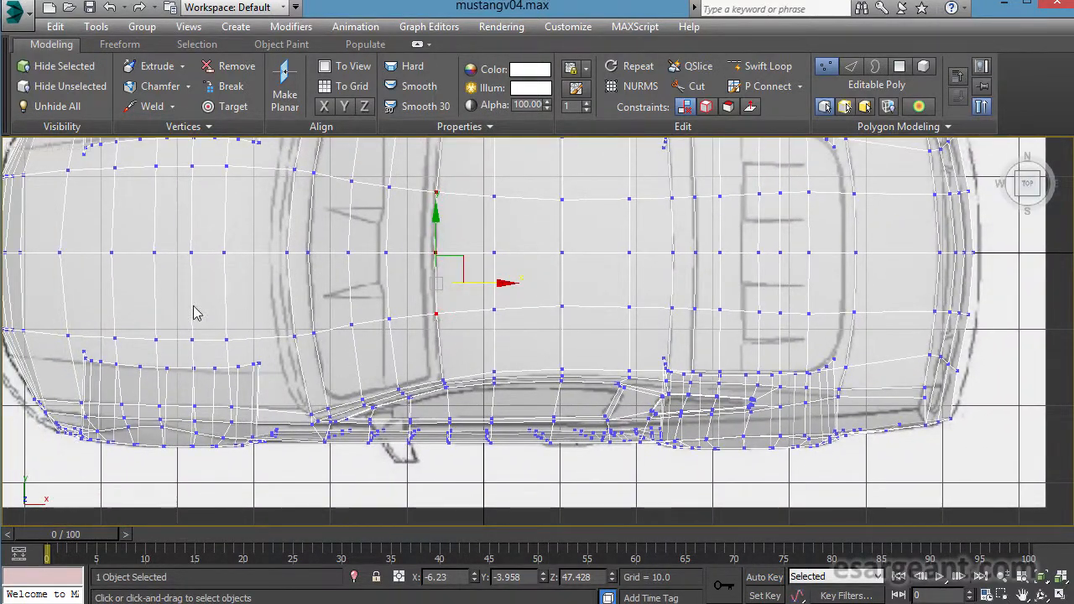
scroll(387, 313, "up", 3)
middle_click_drag(408, 307, 428, 289)
scroll(625, 298, "up", 1)
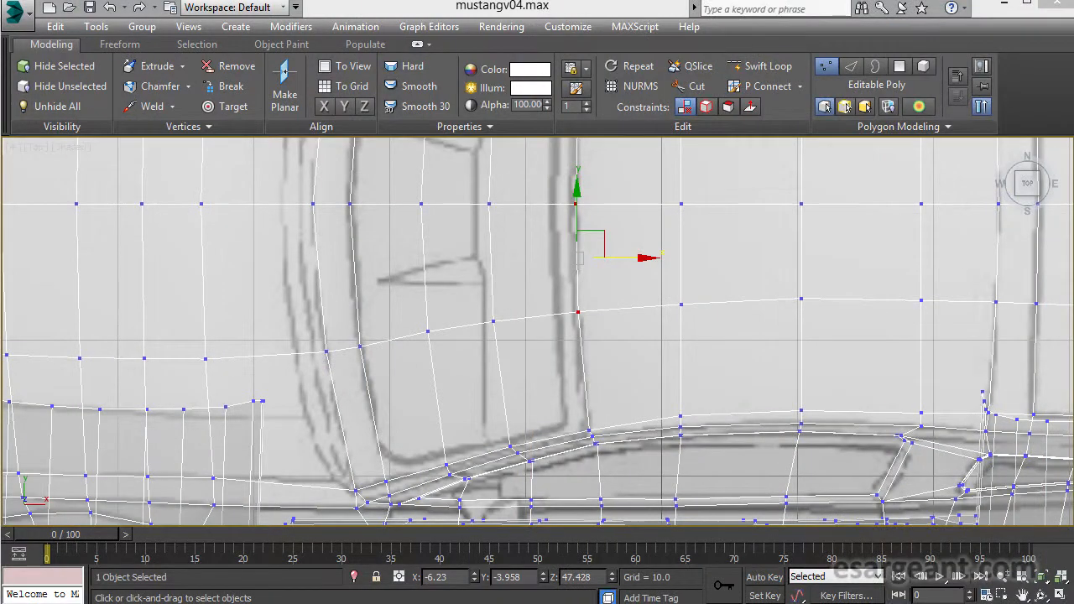
middle_click_drag(427, 270, 369, 253)
Return to the perspective view and make the car body opaque.
key("alt+w")
right_click(840, 193)
key("alt+w")
key("alt+w")
right_click(699, 360)
key("alt+w")
middle_click_drag(575, 355, 636, 257, "alt")
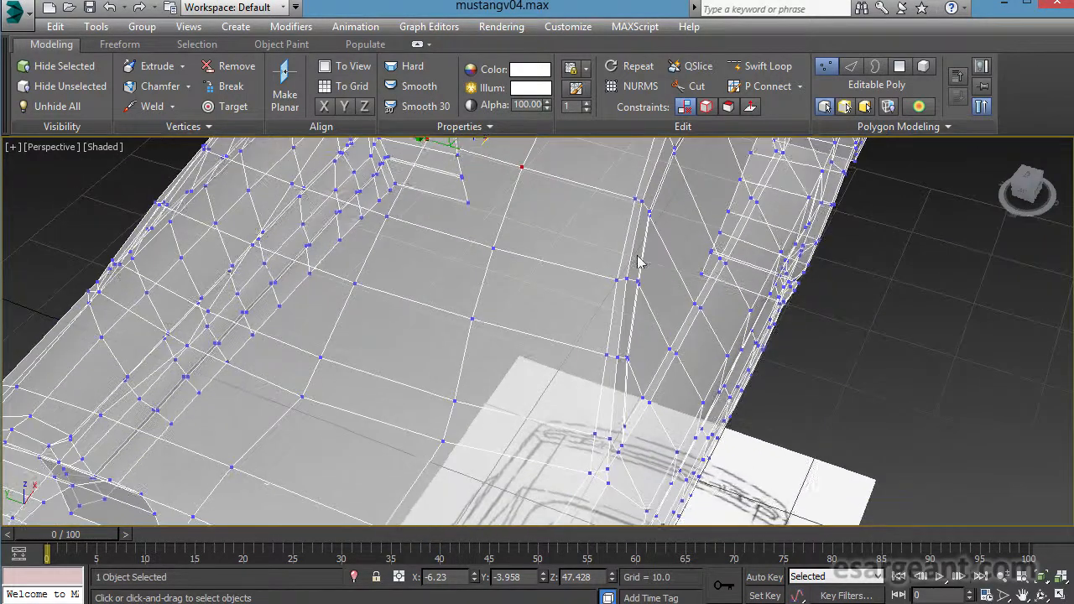
key("alt+x")
Select all of the windshield's polygons at polygon level.
left_click(900, 68)
scroll(728, 281, "down", 2)
middle_click_drag(729, 285, 580, 310, "alt")
left_click(473, 216)
left_click(579, 259, "ctrl")
left_click(482, 269, "ctrl")
left_click(538, 313, "ctrl")
left_click(455, 324, "ctrl")
left_click(526, 366, "ctrl")
left_click(526, 367, "alt")
left_click(493, 381, "ctrl")
left_click(425, 384, "ctrl")
left_click(453, 401, "ctrl")
mouse_move(453, 400)
middle_mouse_down("alt")
mouse_move(329, 454)
mouse_move(517, 406)
mouse_move(353, 441)
mouse_move(412, 364)
mouse_move(436, 415)
mouse_move(453, 414)
middle_mouse_up("alt")
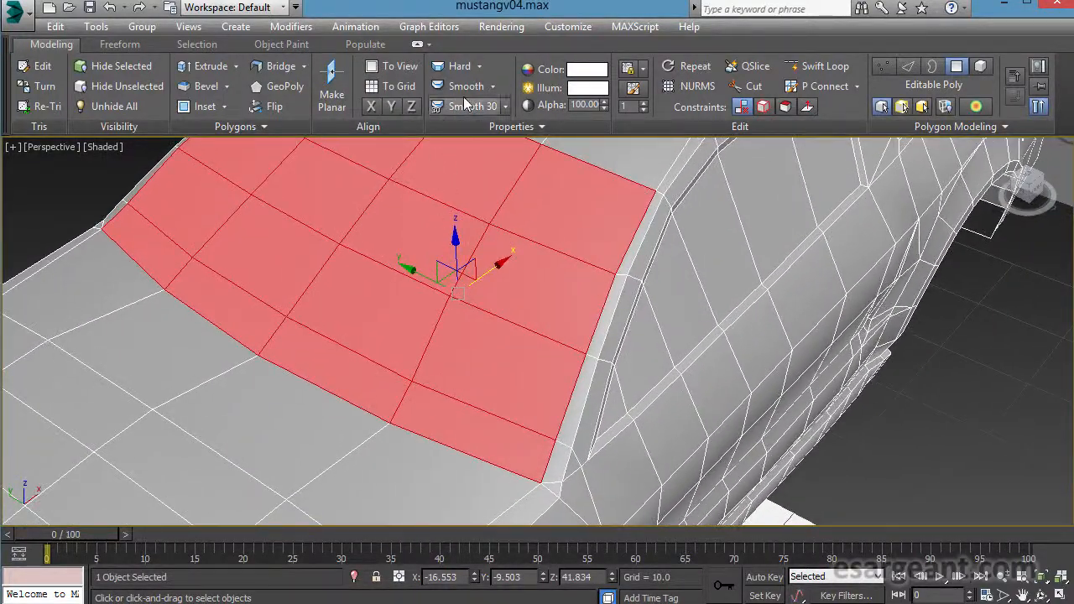
Open the Bevel settings for the windshield polygons and set the height to -0.041 and the outline to -0.14.
left_click(226, 85)
left_click(194, 106)
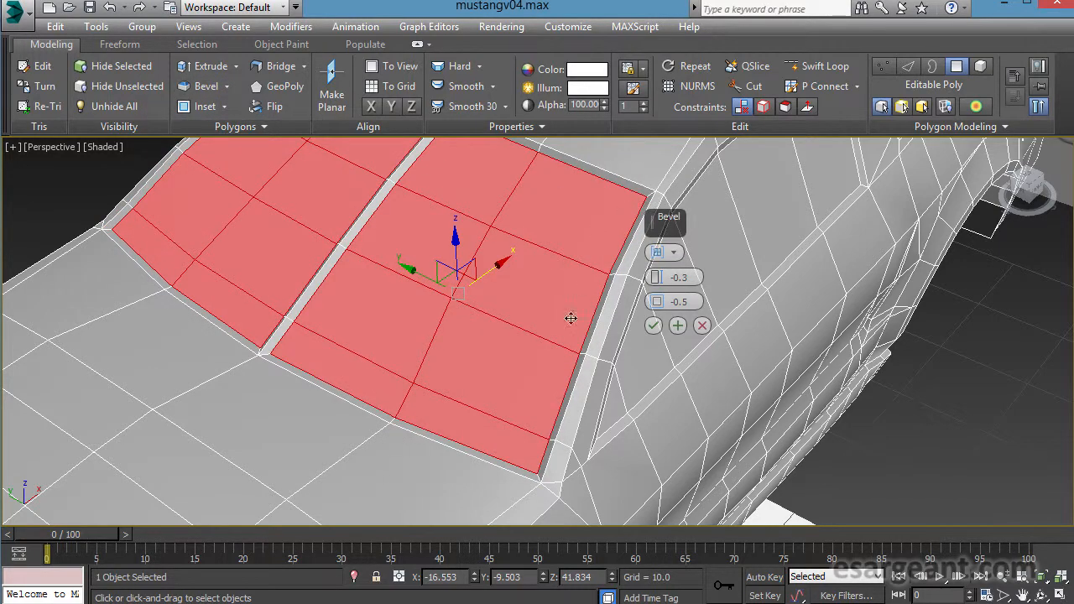
middle_click_drag(443, 361, 478, 348, "alt")
scroll(494, 345, "up", 2)
middle_click_drag(366, 271, 388, 238)
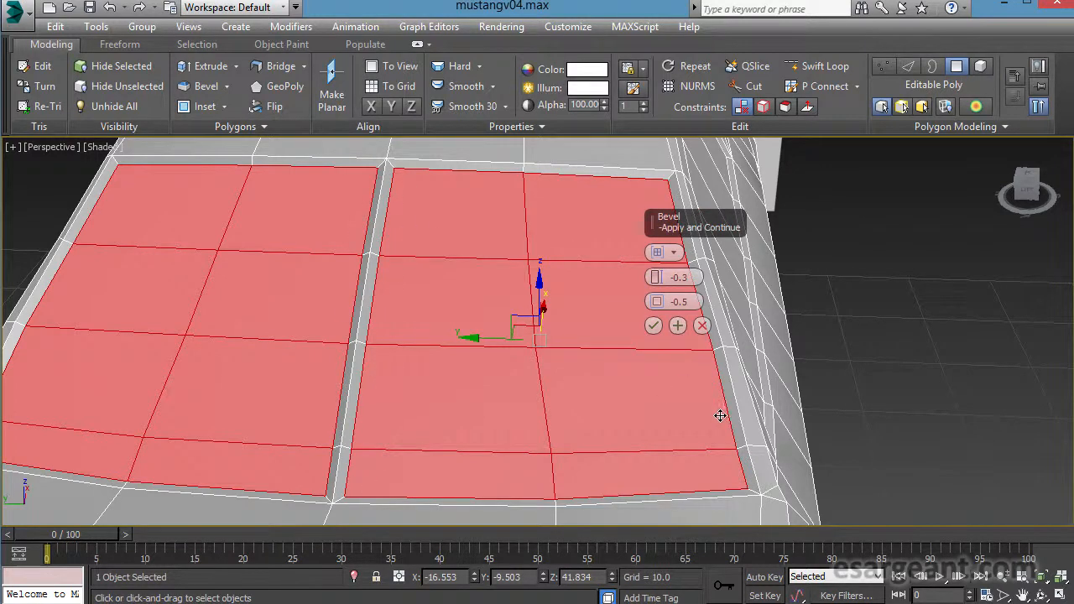
middle_click_drag(719, 412, 650, 415, "alt")
middle_click_drag(496, 319, 467, 293)
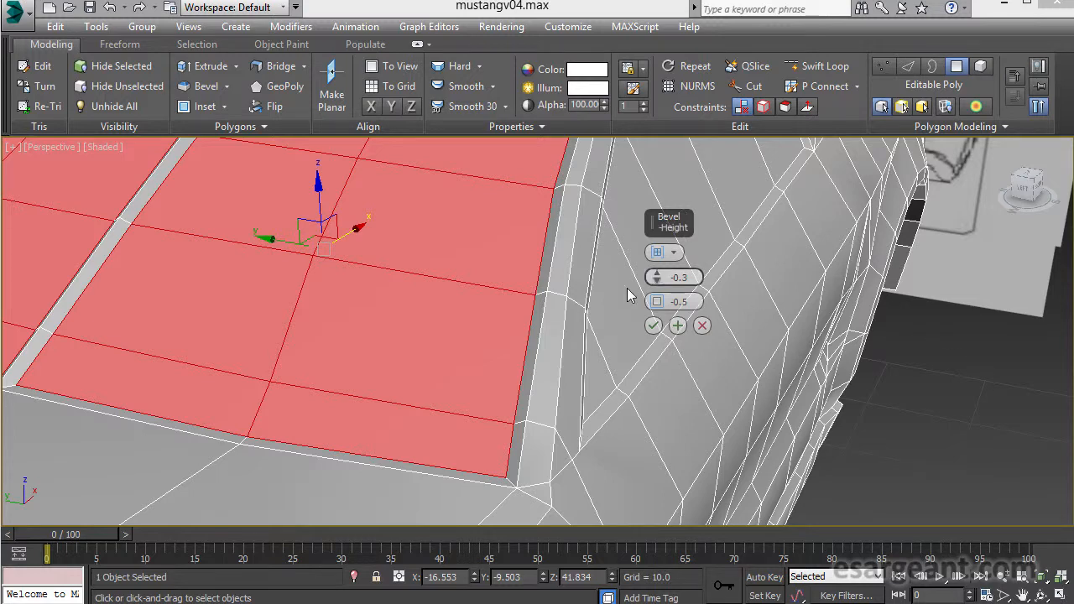
left_click_drag(660, 286, 663, 282)
middle_click_drag(493, 376, 470, 302, "alt")
scroll(394, 280, "up", 3)
left_click_drag(663, 284, 664, 287)
middle_click_drag(462, 329, 517, 520, "alt")
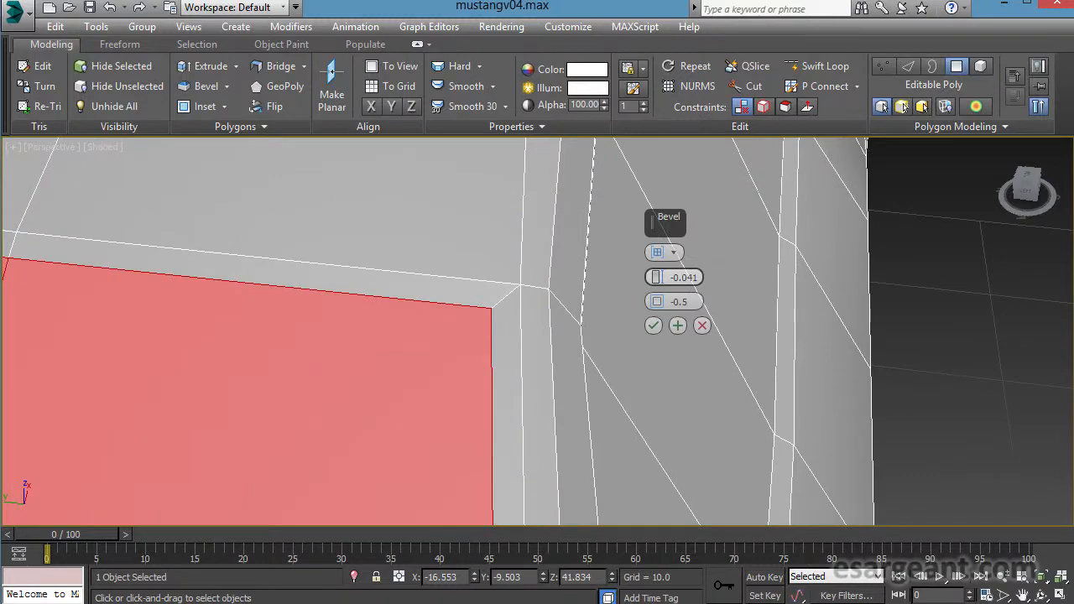
left_click_drag(658, 310, 659, 302)
middle_click_drag(546, 340, 519, 285, "alt")
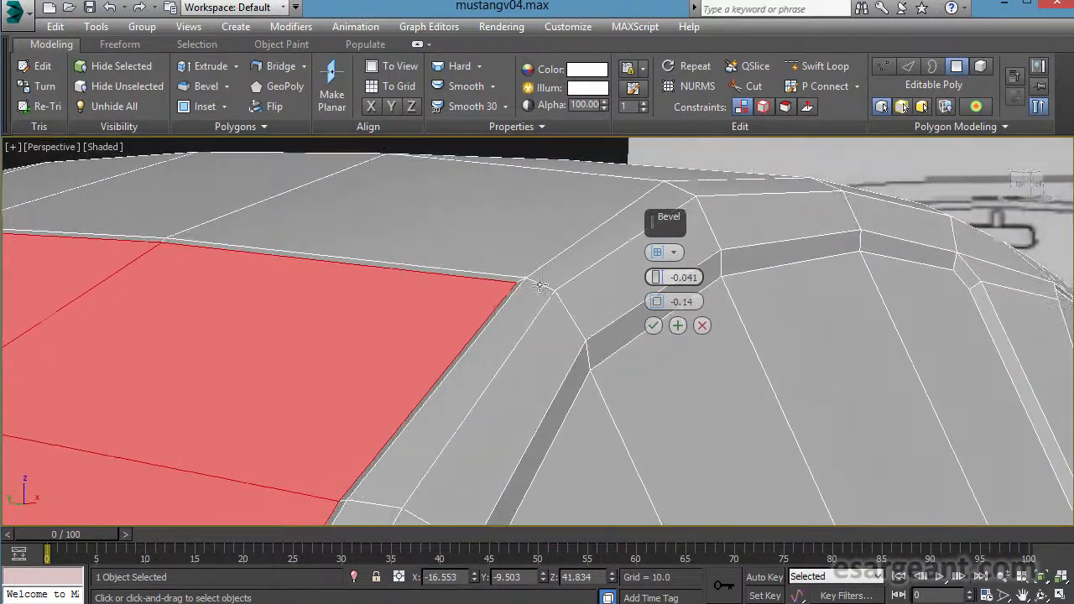
Adjust the windshield bevel to height 0.049 and outline -0.11, and apply it while keeping the Bevel settings open.
left_click_drag(658, 279, 654, 278)
middle_click_drag(655, 277, 448, 351, "alt")
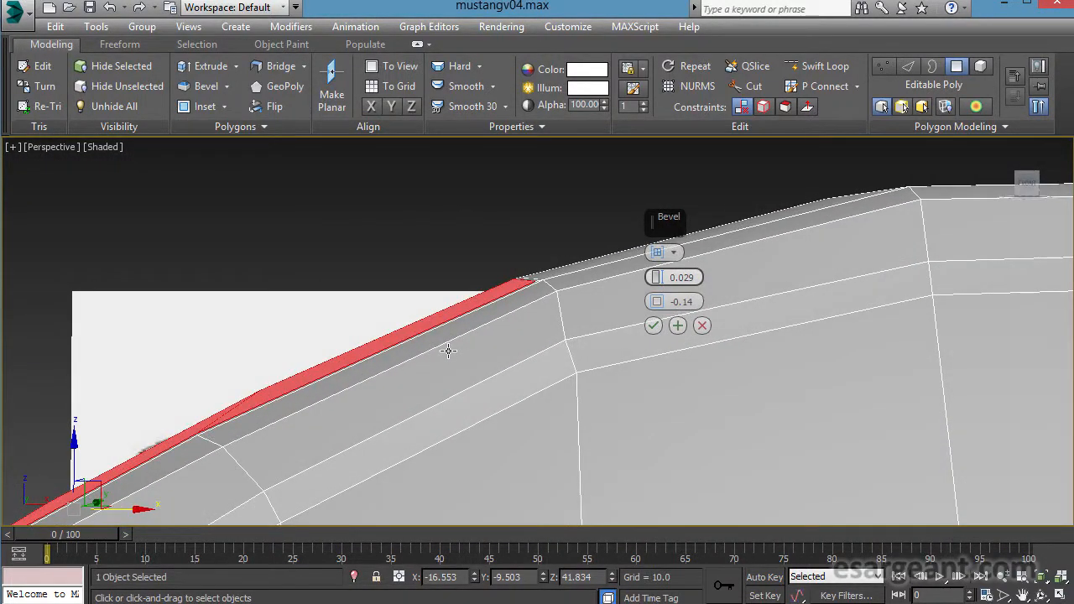
left_click_drag(658, 279, 660, 284)
middle_click_drag(523, 356, 491, 375, "alt")
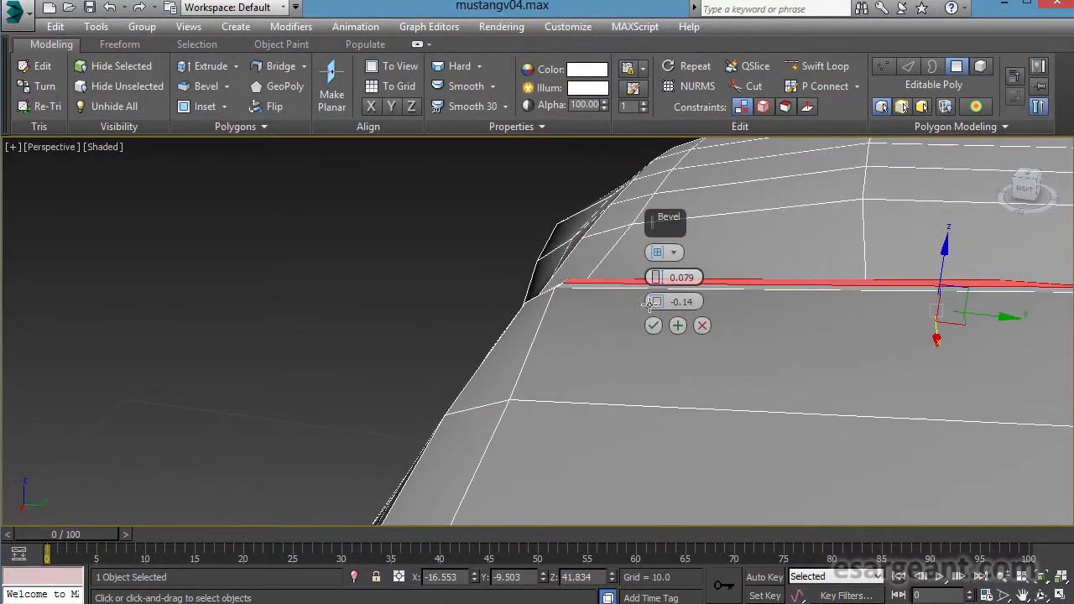
left_click_drag(656, 278, 657, 285)
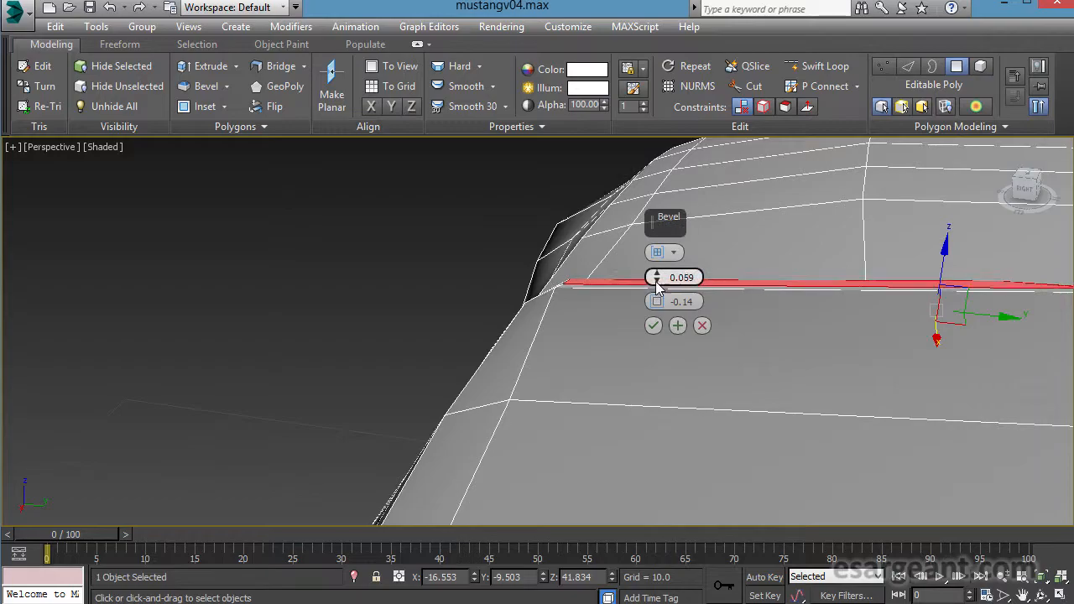
middle_click_drag(649, 296, 798, 375, "alt")
scroll(798, 375, "down", 5)
middle_click_drag(524, 365, 712, 395, "alt")
scroll(513, 302, "up", 6)
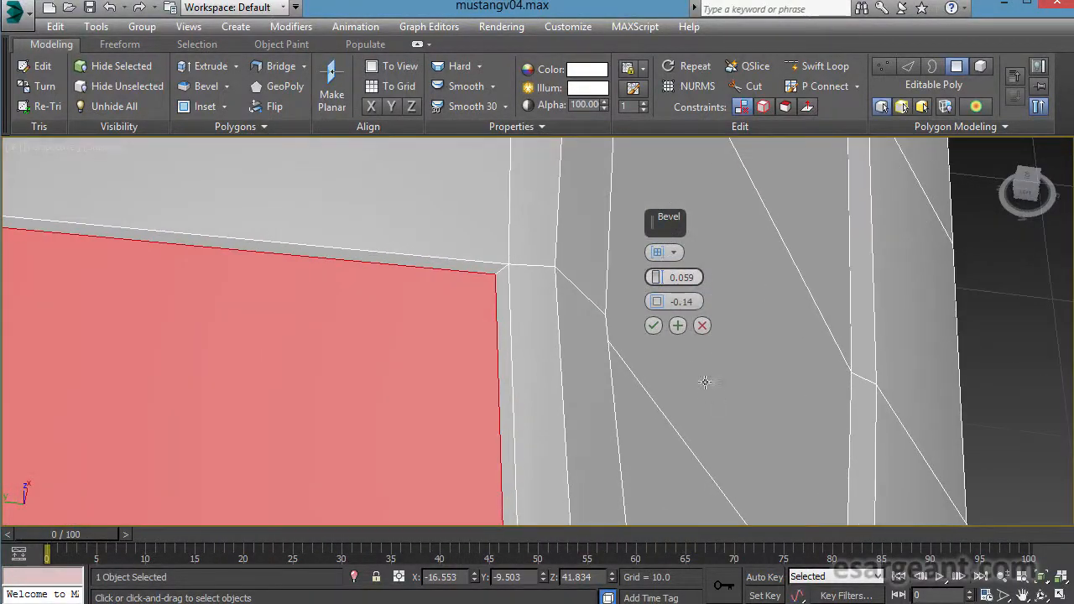
left_click_drag(658, 304, 660, 303)
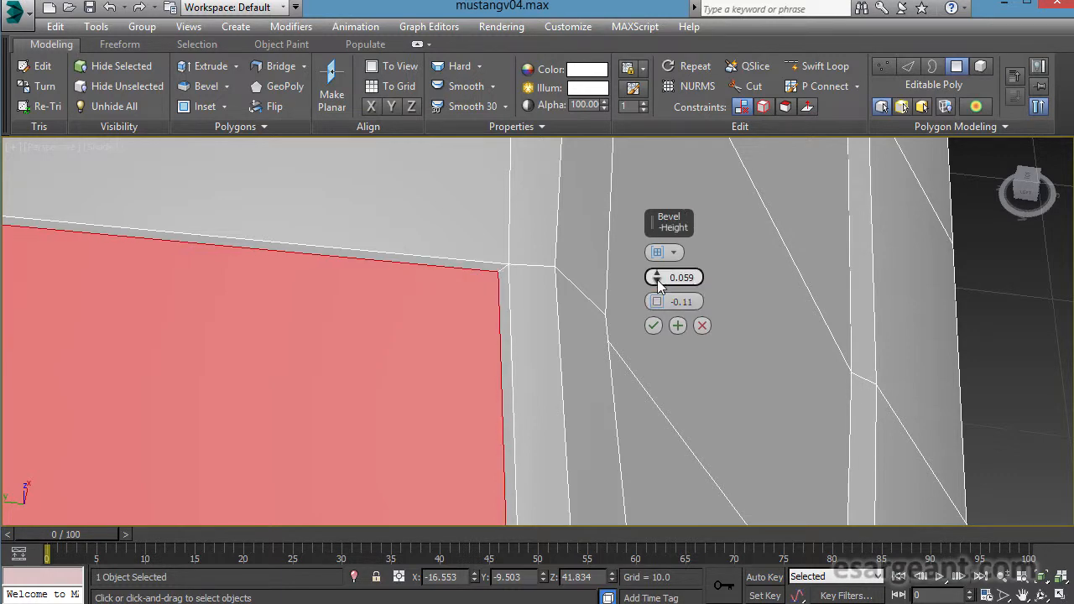
middle_click_drag(579, 336, 499, 304, "alt")
left_click(678, 327)
scroll(498, 304, "up", 3)
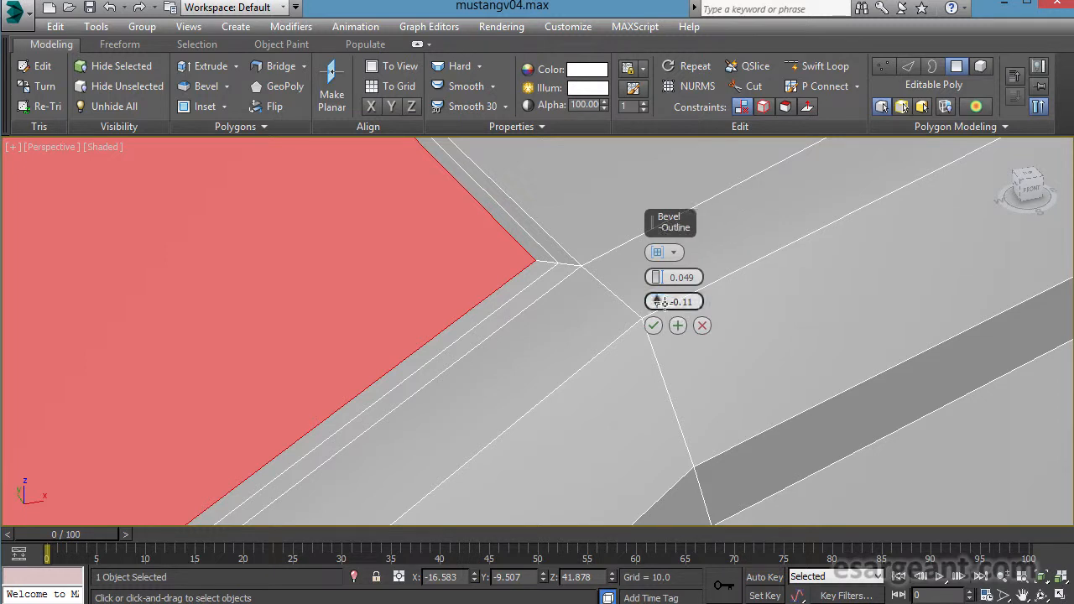
Set the next windshield bevel to height -0.021 and outline -0.043, judging it around the upper corner.
mouse_move(662, 315)
left_mouse_down()
mouse_move(655, 285)
mouse_move(648, 315)
mouse_move(660, 308)
left_mouse_up()
scroll(656, 289, "down", 4)
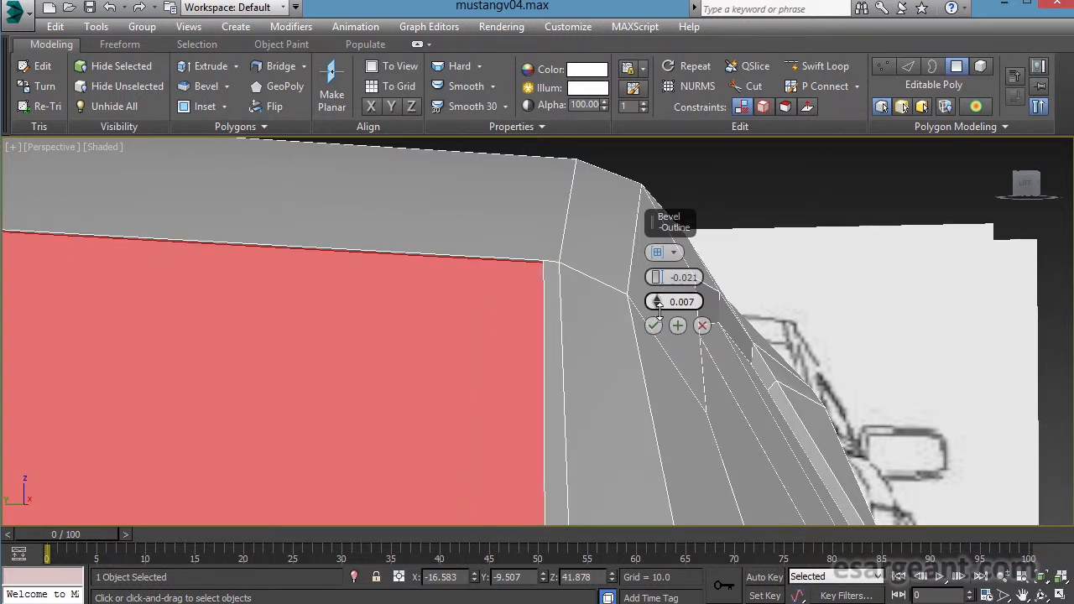
middle_click_drag(654, 311, 602, 327, "alt")
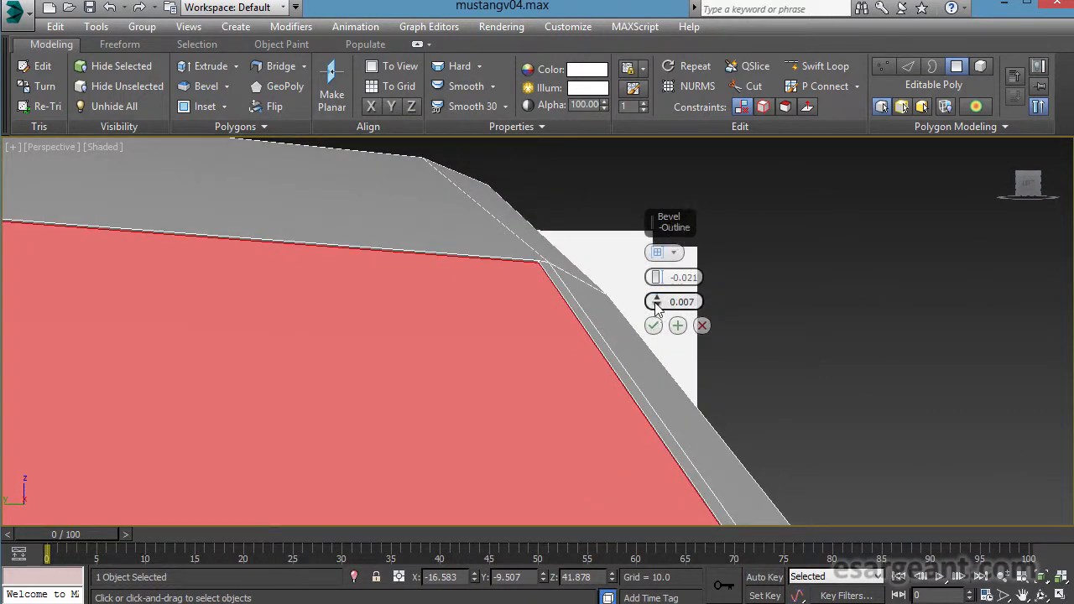
left_click_drag(658, 309, 659, 313)
middle_click_drag(568, 319, 537, 353, "alt")
scroll(547, 283, "down", 3)
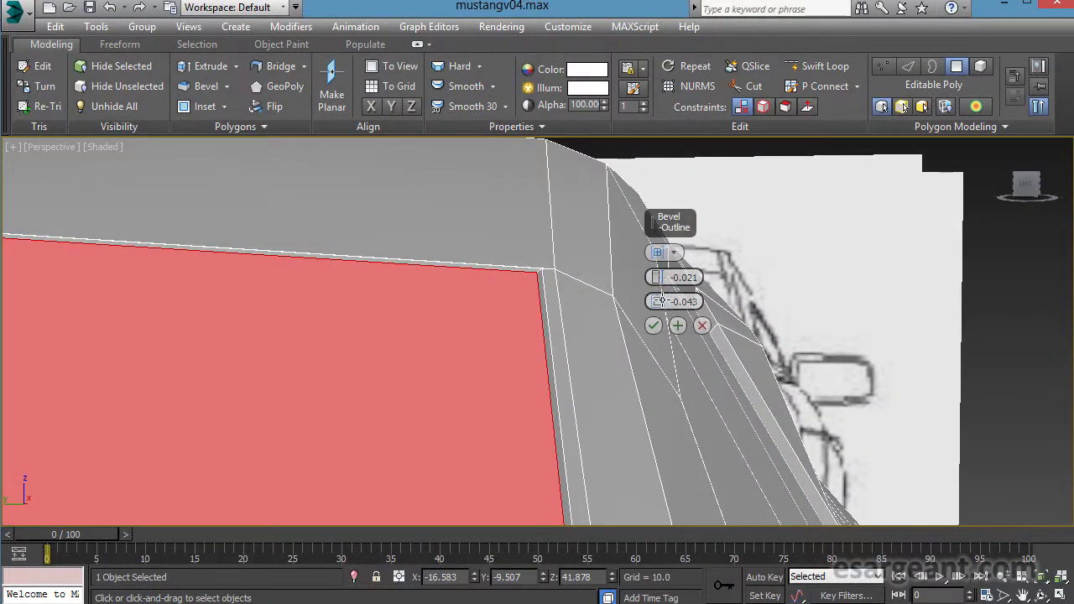
Fine-tune the windshield bevel against the surrounding frame, and confirm it to finish the Bevel operation.
left_click_drag(660, 289, 659, 299)
scroll(503, 331, "up", 3)
middle_click_drag(504, 331, 475, 366, "alt")
scroll(444, 343, "down", 5)
scroll(472, 405, "up", 3)
middle_click_drag(472, 406, 549, 342, "alt")
left_click(655, 328)
Select all the bevel polygons running along the windshield's center seam, from the roof edge to the base, and delete them.
middle_click_drag(473, 327, 561, 307, "alt")
scroll(679, 414, "up", 2)
scroll(679, 415, "up", 2)
scroll(562, 307, "up", 1)
left_click(489, 340)
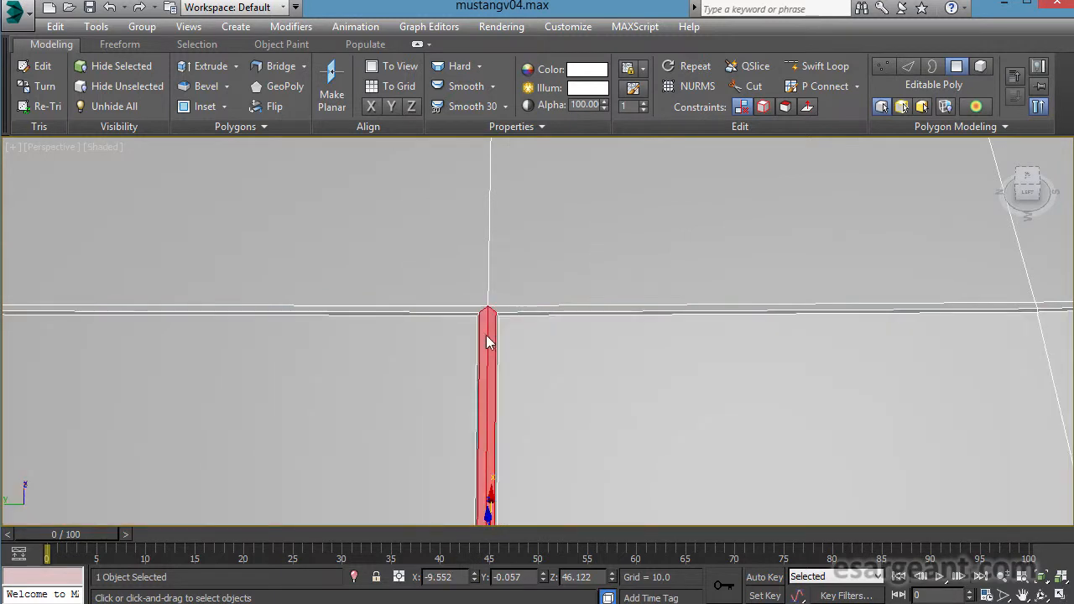
middle_click_drag(526, 412, 519, 127)
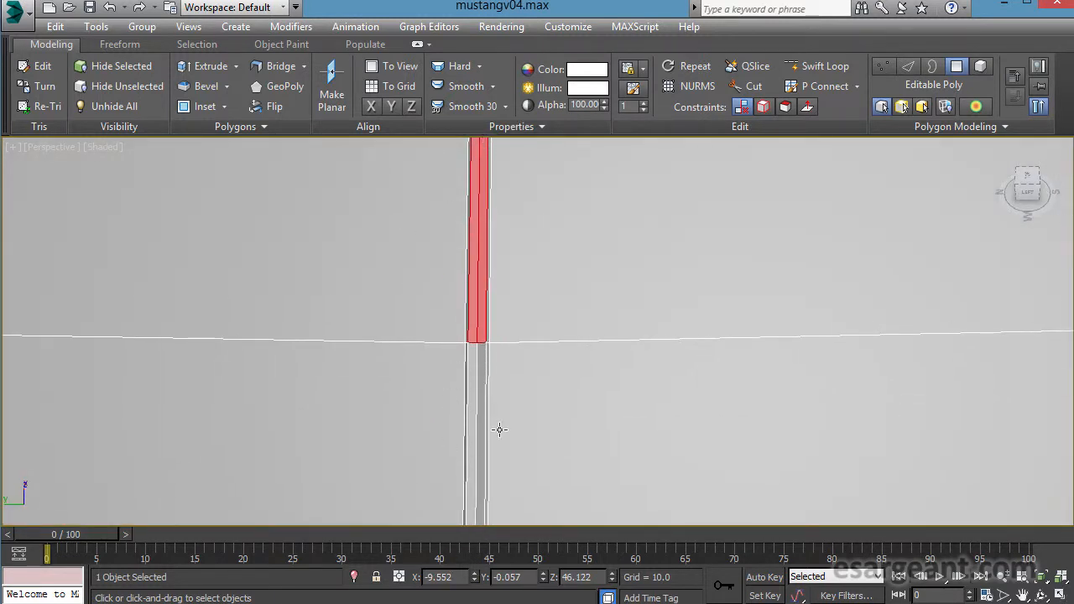
left_click(481, 432, "ctrl")
middle_click_drag(542, 393, 538, 138)
middle_click_drag(490, 366, 500, 313)
left_click(495, 329, "ctrl")
left_click(496, 315, "ctrl")
middle_click_drag(476, 406, 417, 402, "alt")
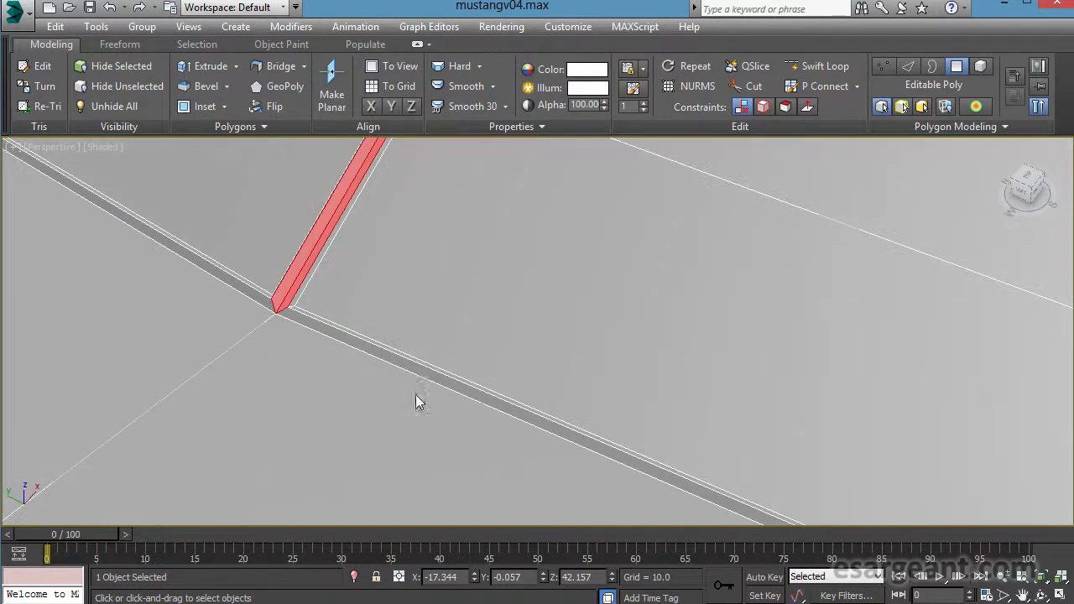
left_click(341, 252, "ctrl")
middle_click_drag(435, 213, 405, 396)
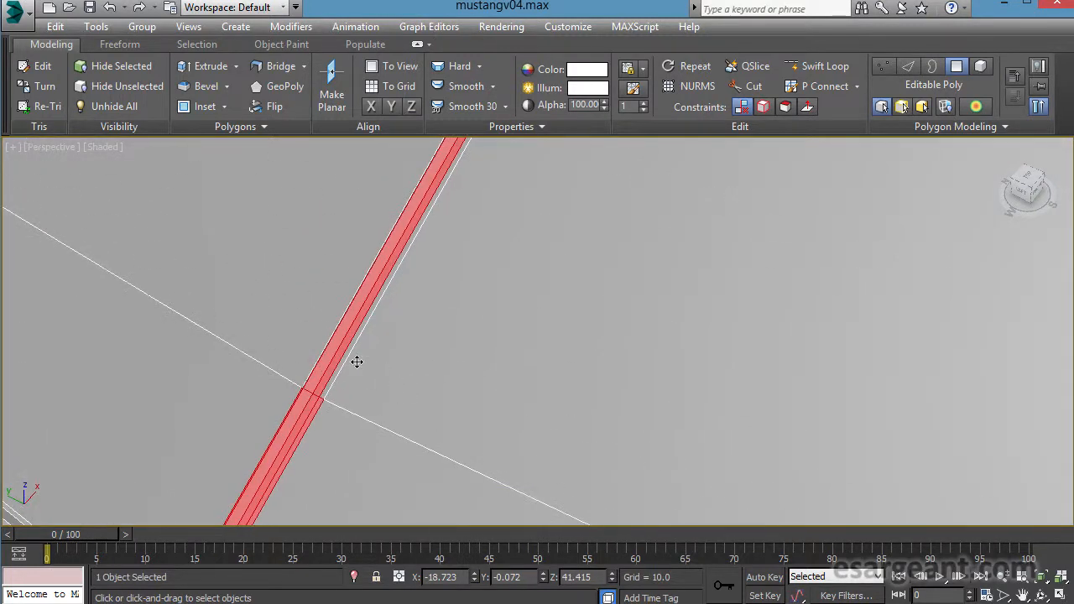
left_click(365, 358, "ctrl")
middle_click_drag(506, 280, 391, 454)
middle_click_drag(485, 306, 362, 484)
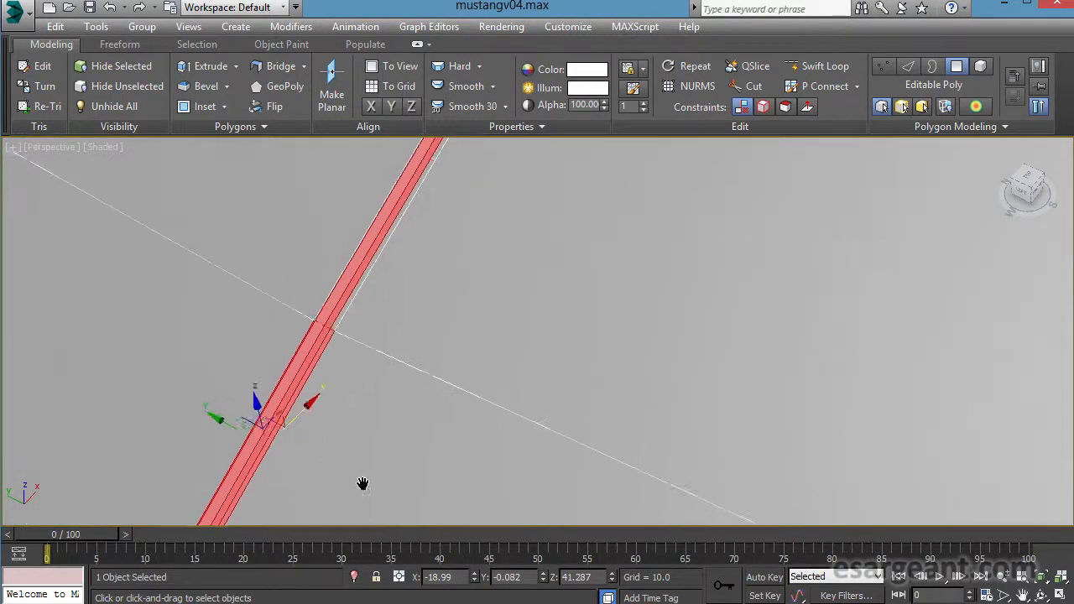
middle_click_drag(411, 300, 370, 398)
middle_click_drag(404, 332, 351, 471)
left_click(348, 324, "ctrl")
middle_click_drag(470, 311, 382, 474)
middle_click_drag(495, 298, 386, 472)
middle_click_drag(655, 283, 707, 312, "alt")
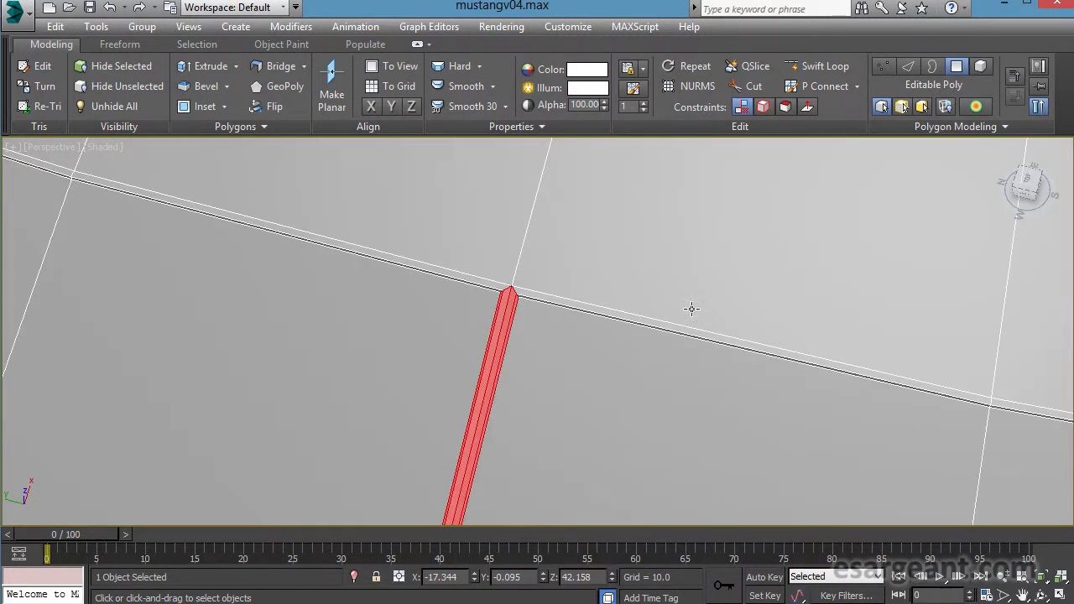
key("Delete")
Display the car body's modifier stack and set the Symmetry modifier's weld seam threshold to 0.29.
middle_click_drag(562, 306, 467, 309, "alt")
right_click(15, 113)
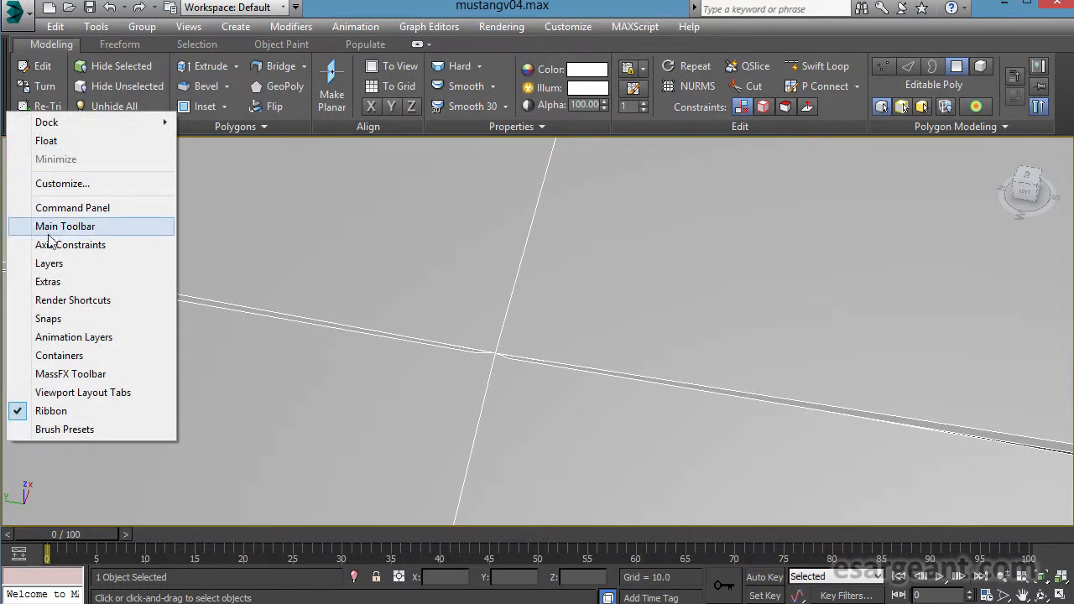
left_click(84, 209)
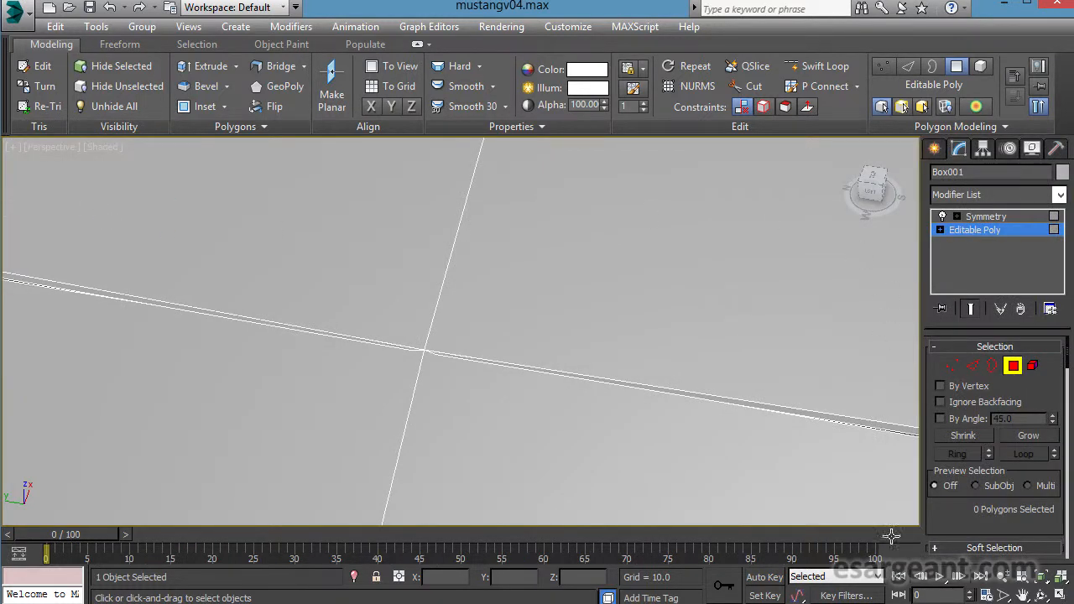
left_click(999, 217)
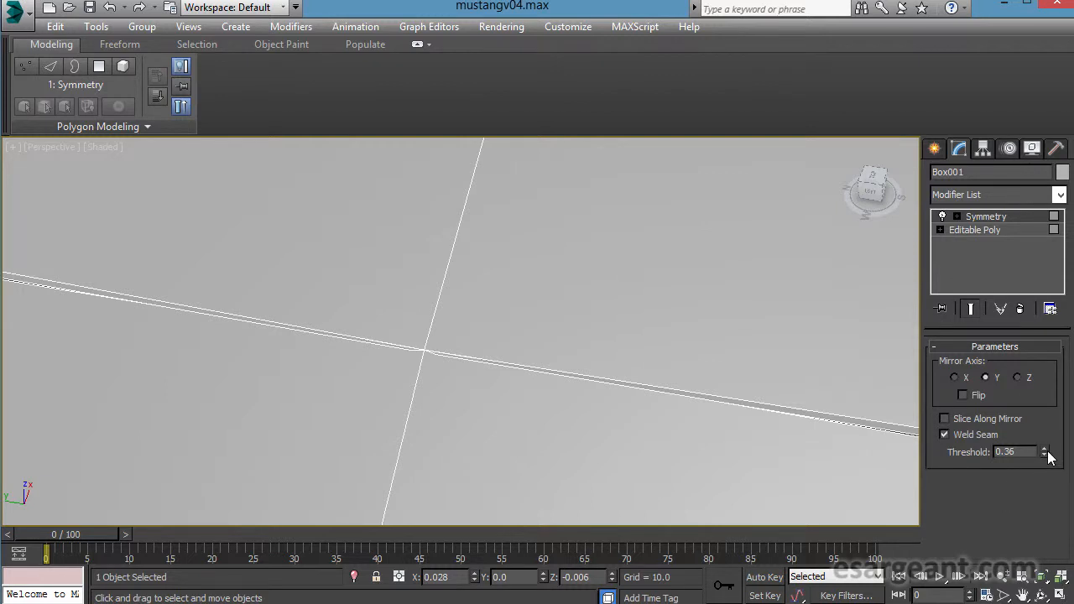
left_click_drag(1047, 455, 1044, 460)
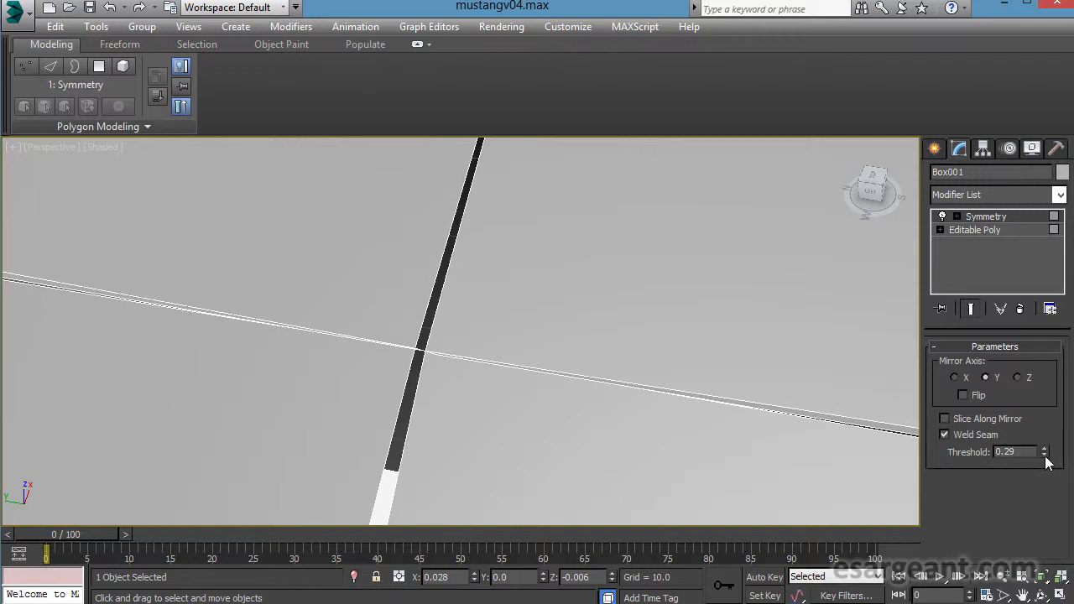
Lower the Symmetry modifier's weld threshold to 0.13.
left_click_drag(1046, 457, 1047, 459)
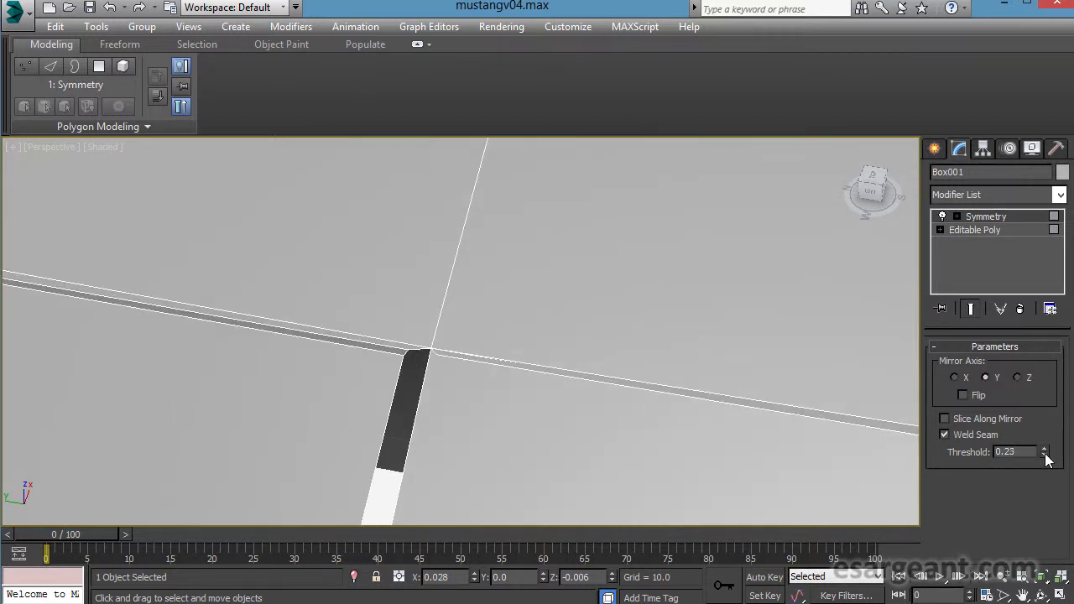
left_click_drag(1047, 460, 1046, 460)
Examine the mirrored centre seam along the windshield and hood for gaps between the two halves.
middle_click_drag(691, 402, 614, 448, "alt")
scroll(587, 394, "down", 3)
scroll(621, 448, "up", 1)
scroll(624, 449, "down", 7)
middle_click_drag(480, 350, 545, 347)
scroll(559, 328, "up", 5)
middle_click_drag(591, 311, 658, 79)
scroll(516, 386, "up", 2)
scroll(551, 346, "down", 2)
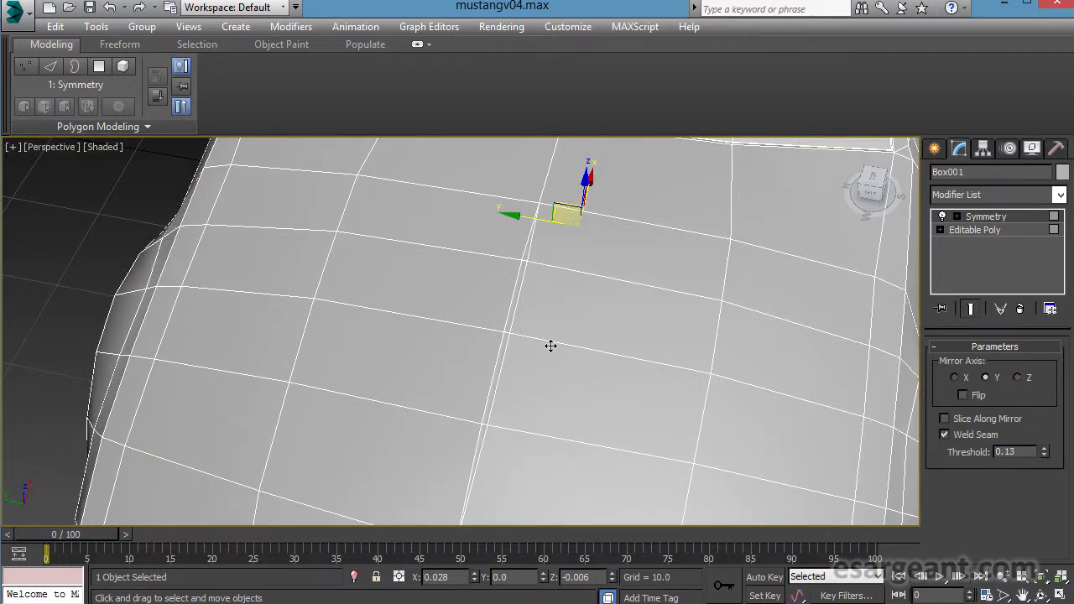
middle_click_drag(539, 304, 482, 453, "alt")
scroll(539, 238, "up", 4)
right_click(12, 130)
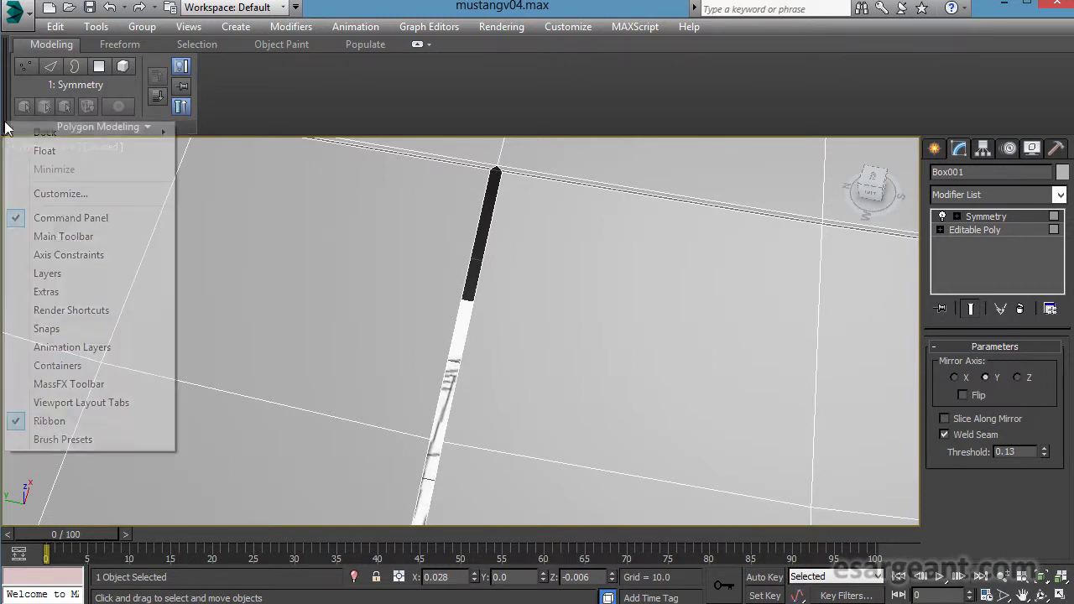
left_click(79, 219)
middle_click_drag(591, 360, 543, 377, "alt")
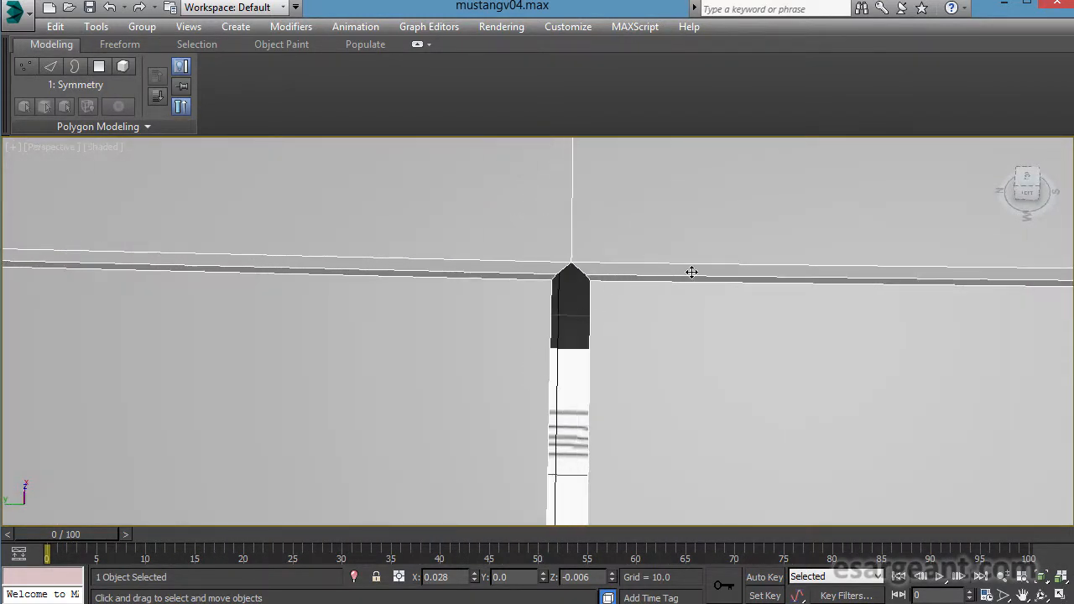
scroll(721, 217, "down", 5)
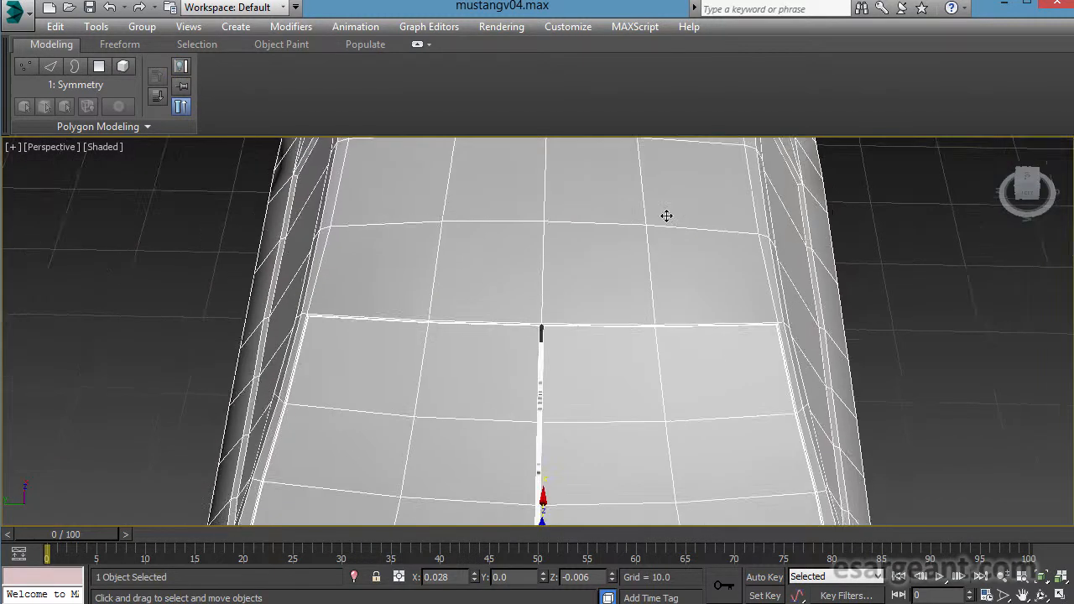
right_click(15, 102)
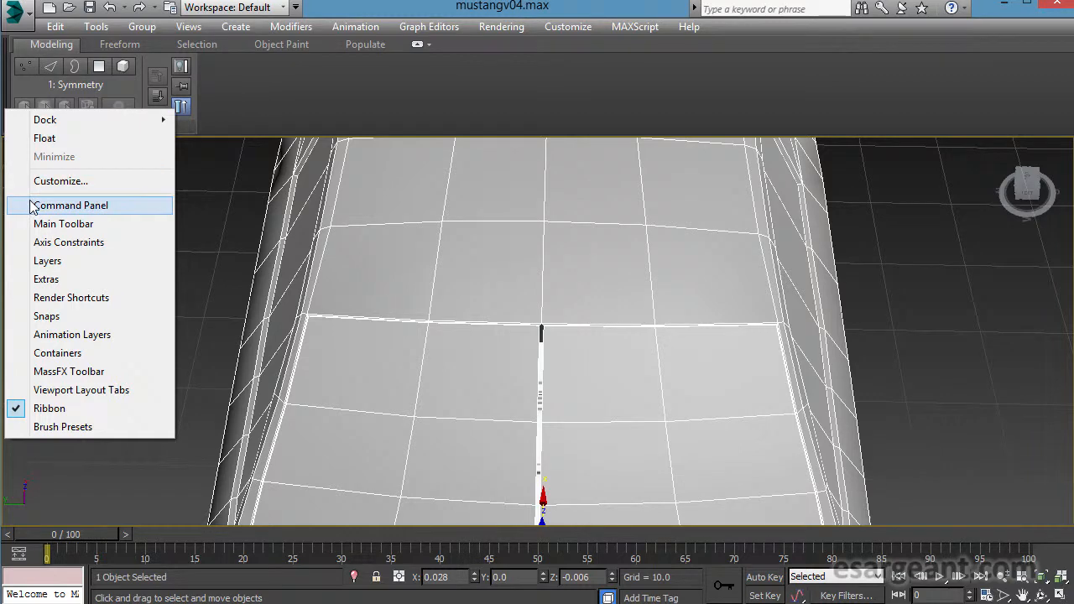
left_click(34, 206)
Go to the Editable Poly level of the car body's modifier stack and hide the command panel.
left_click(964, 229)
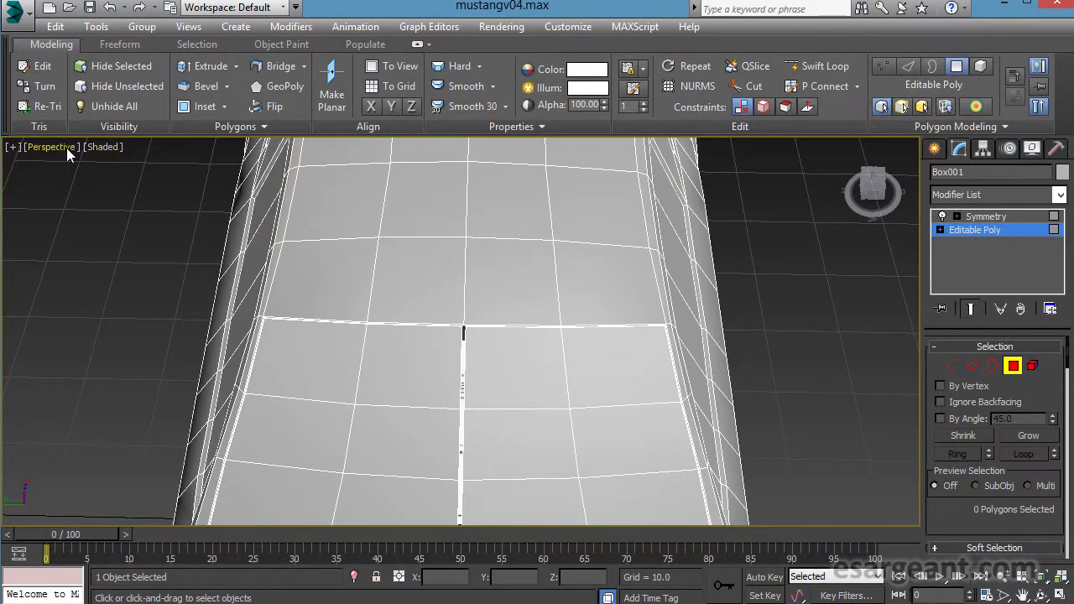
right_click(13, 130)
left_click(51, 224)
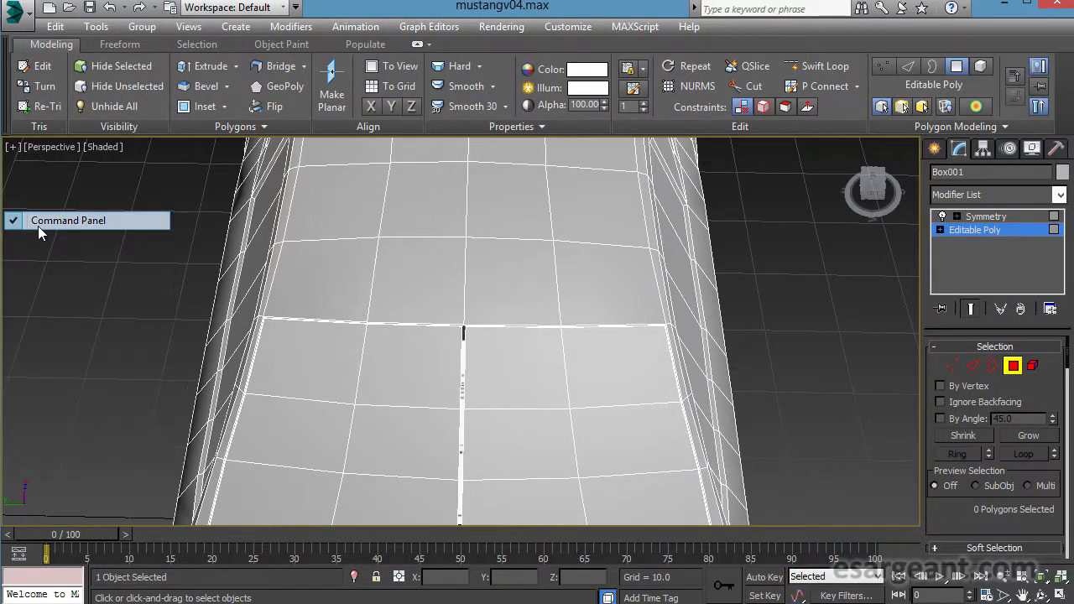
In vertex mode, move the seam vertices at the windshield gap's upper end along Y toward the centre line.
scroll(469, 367, "up", 5)
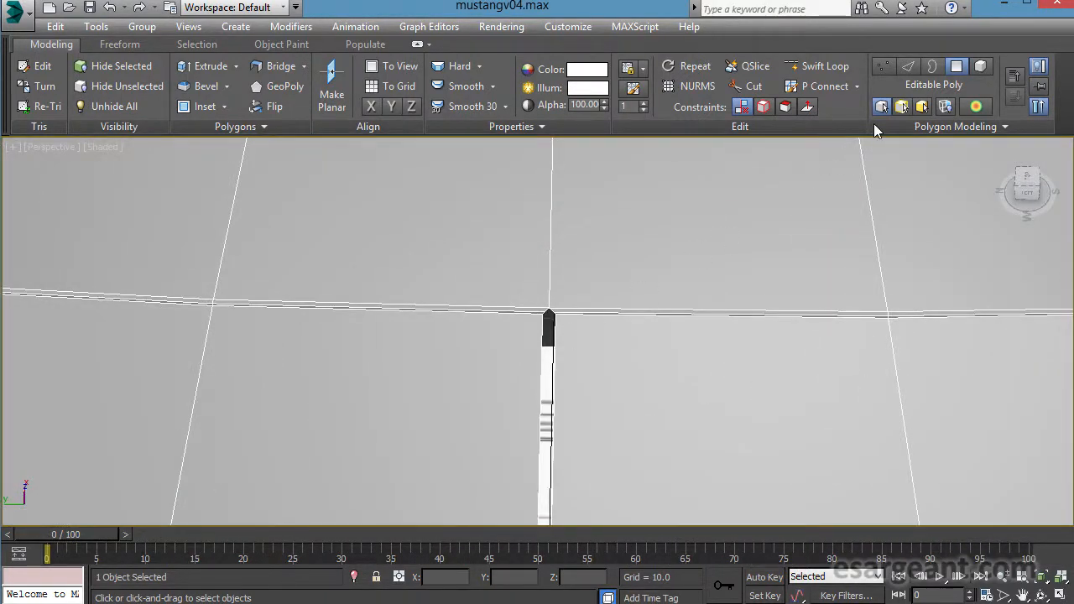
left_click(883, 67)
scroll(671, 262, "up", 5)
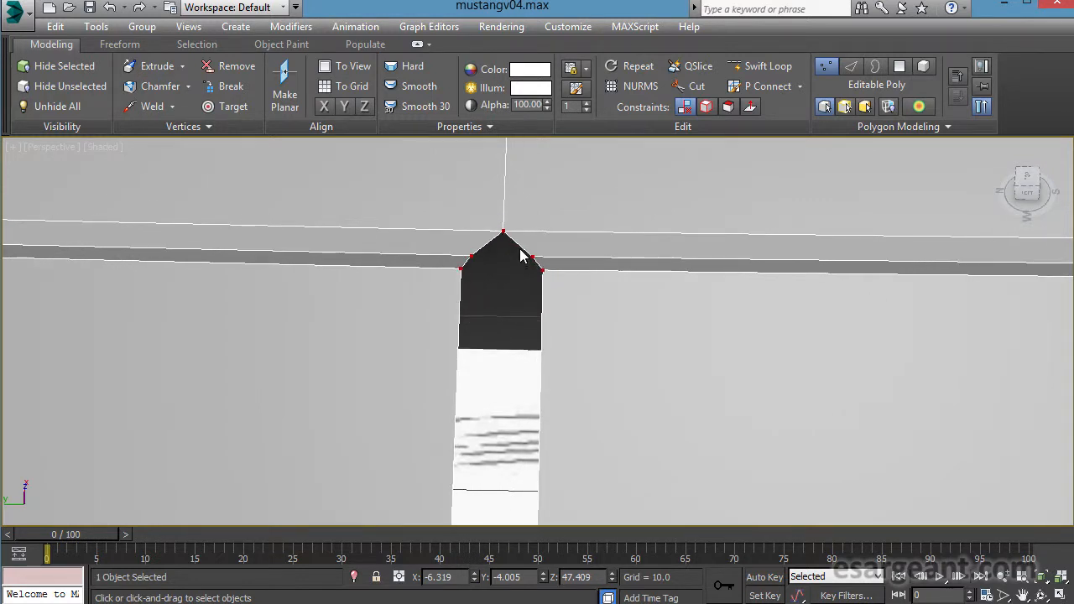
mouse_move(483, 277)
left_mouse_down()
mouse_move(458, 279)
mouse_move(466, 284)
left_mouse_up()
left_click_drag(561, 259, 561, 260)
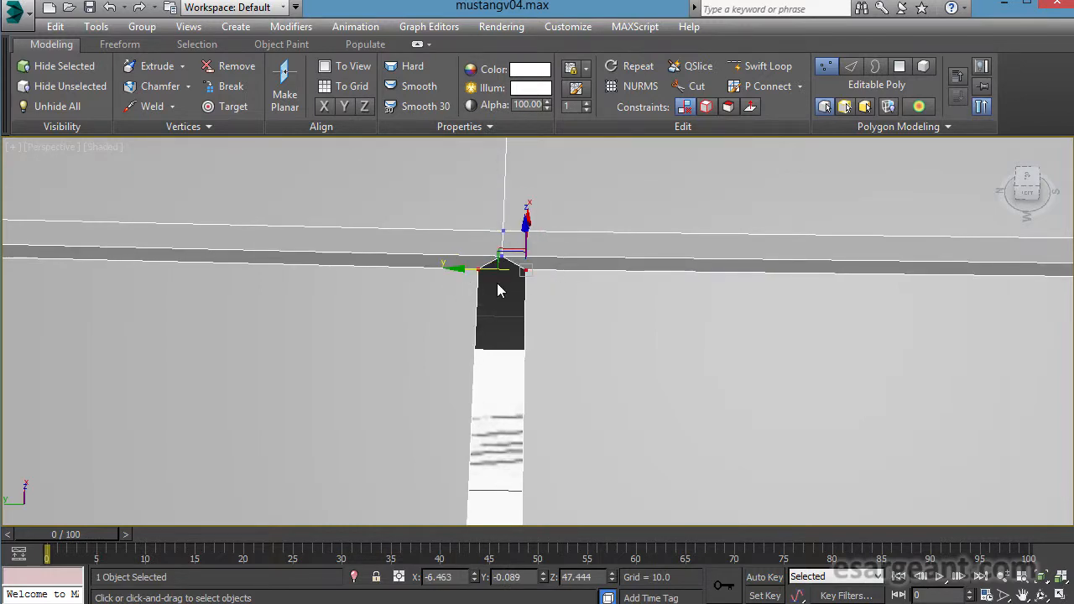
left_click_drag(474, 287, 460, 287)
Move the next split seam vertex down the windshield along Y to about -0.065, closing the gap there.
middle_click_drag(575, 343, 515, 238, "alt")
scroll(510, 362, "down", 5)
scroll(449, 293, "up", 4)
left_click_drag(447, 266, 406, 307)
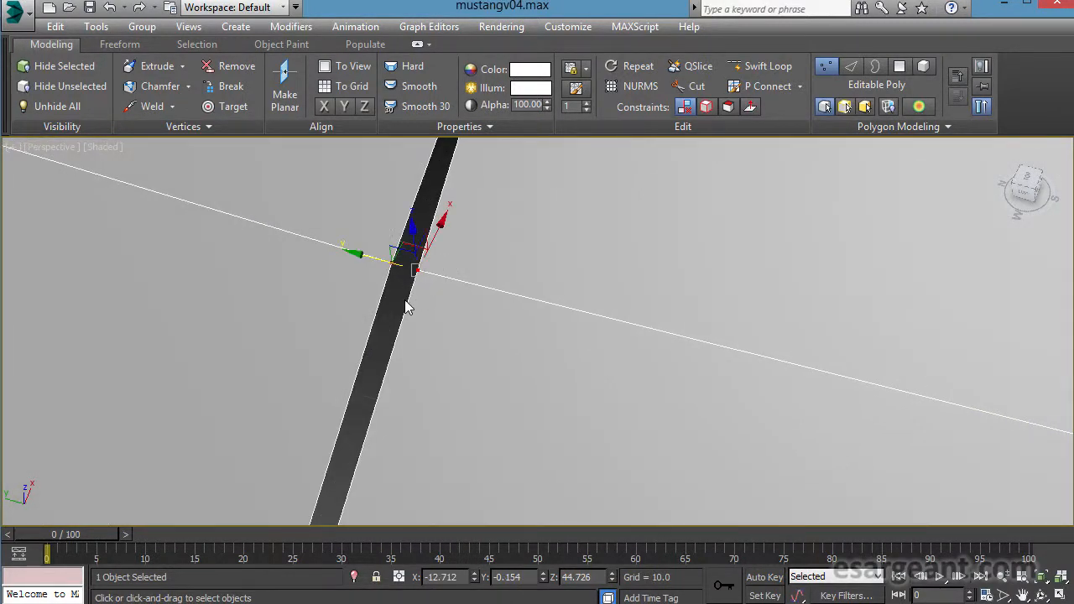
left_click_drag(368, 268, 360, 266)
Move the following two split windshield seam vertices along Y to the centre line, the last to about Y -0.054.
middle_click_drag(496, 336, 604, 164)
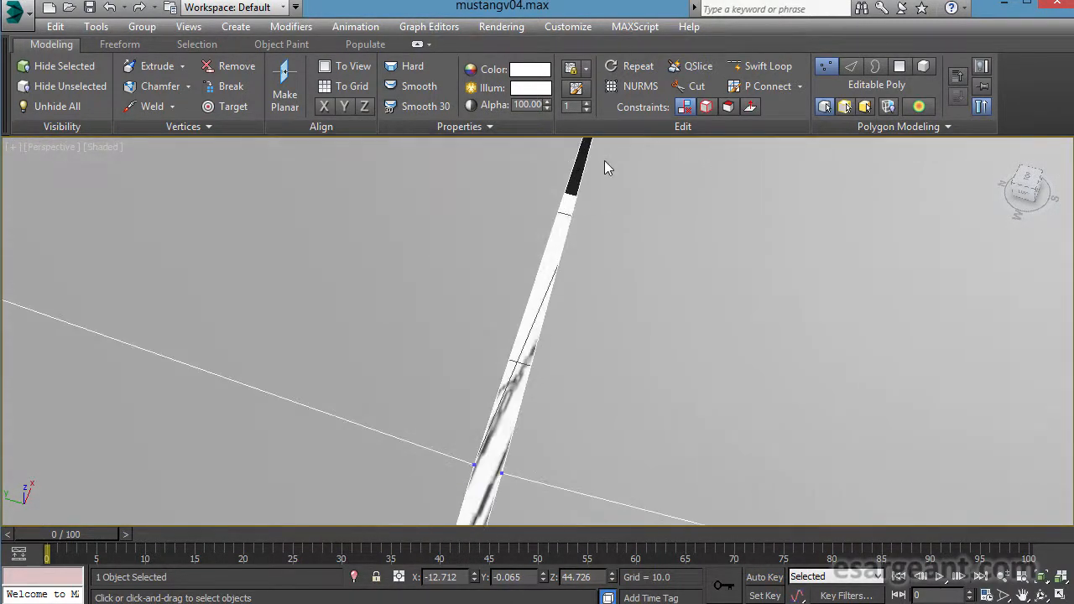
middle_click_drag(575, 329, 567, 271)
left_click(529, 289)
left_click_drag(500, 299, 489, 297)
middle_click_drag(489, 297, 517, 306)
left_click(517, 291)
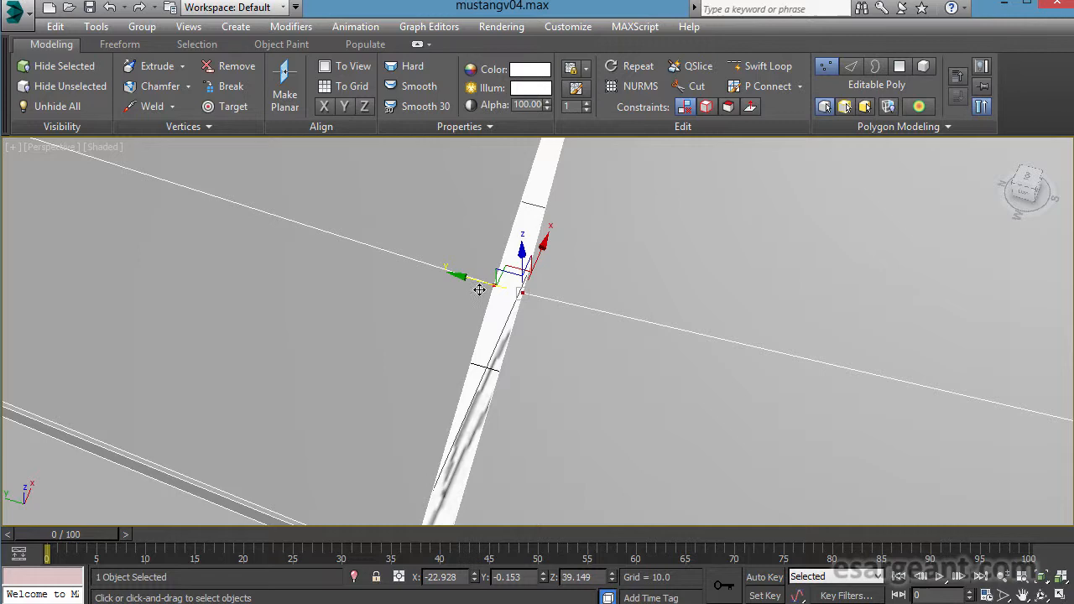
left_click_drag(479, 289, 469, 288)
Bring the inner crease vertex at the windshield base along Y to the centre seam, at about Y -0.037.
middle_click_drag(472, 289, 485, 206)
scroll(442, 263, "up", 3)
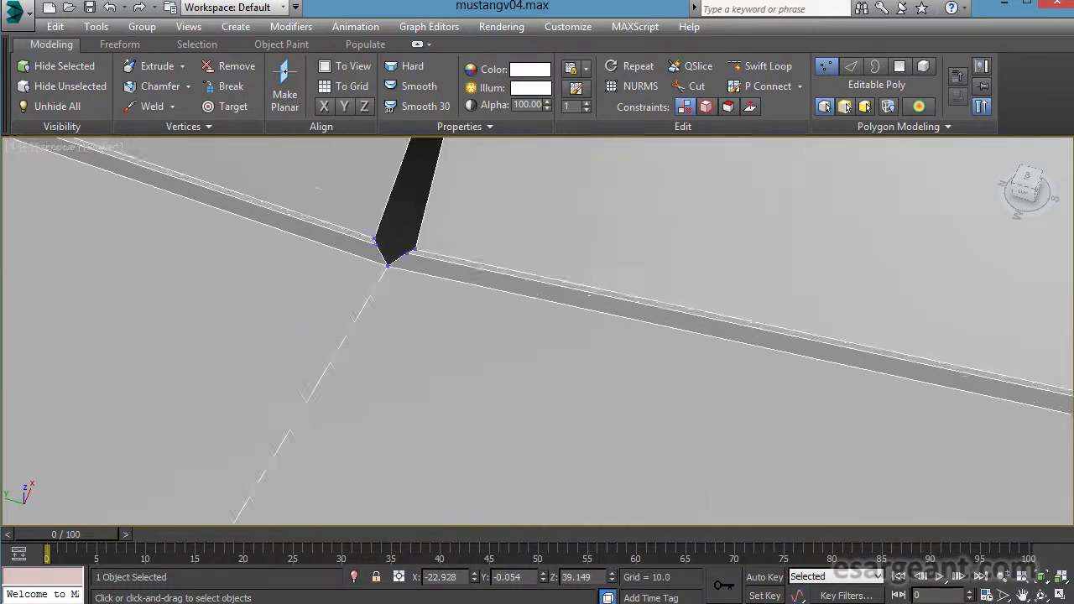
scroll(386, 271, "up", 4)
scroll(386, 271, "down", 2)
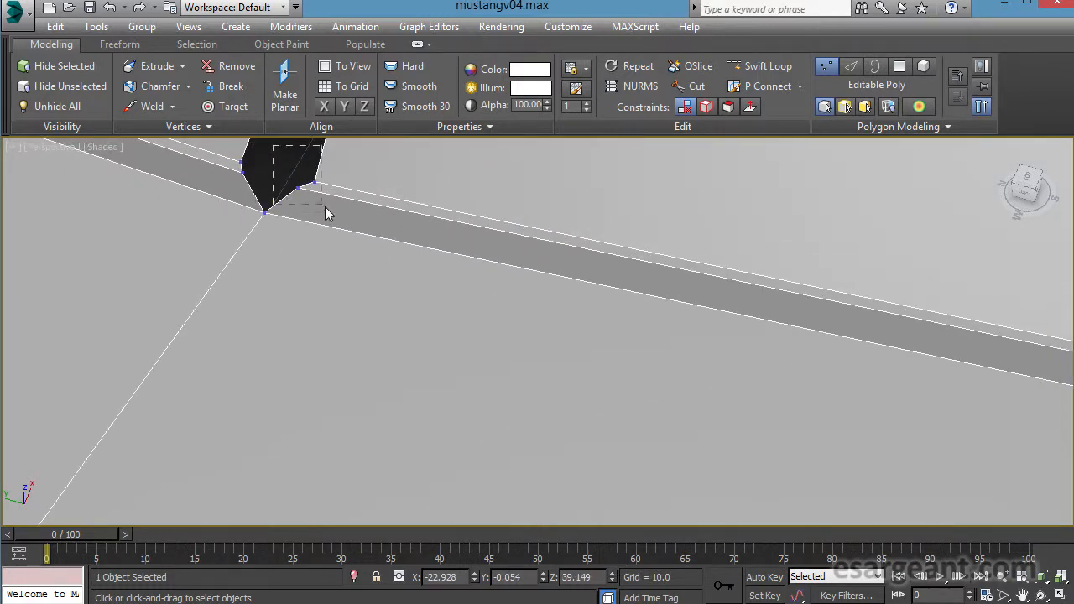
key("z")
middle_click_drag(459, 317, 480, 324, "alt")
scroll(480, 324, "down", 5)
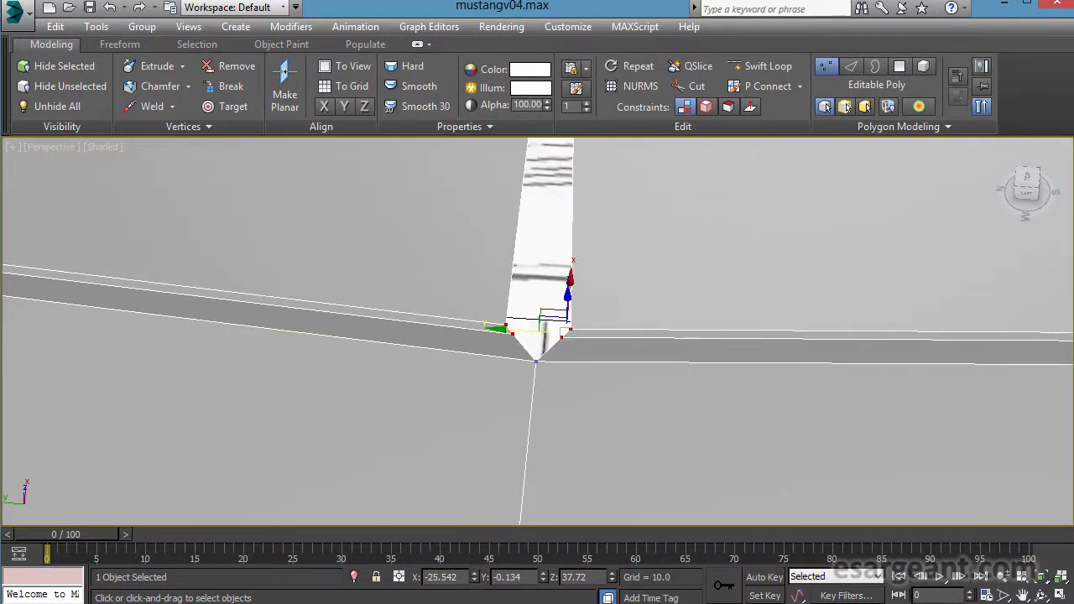
scroll(480, 324, "up", 3)
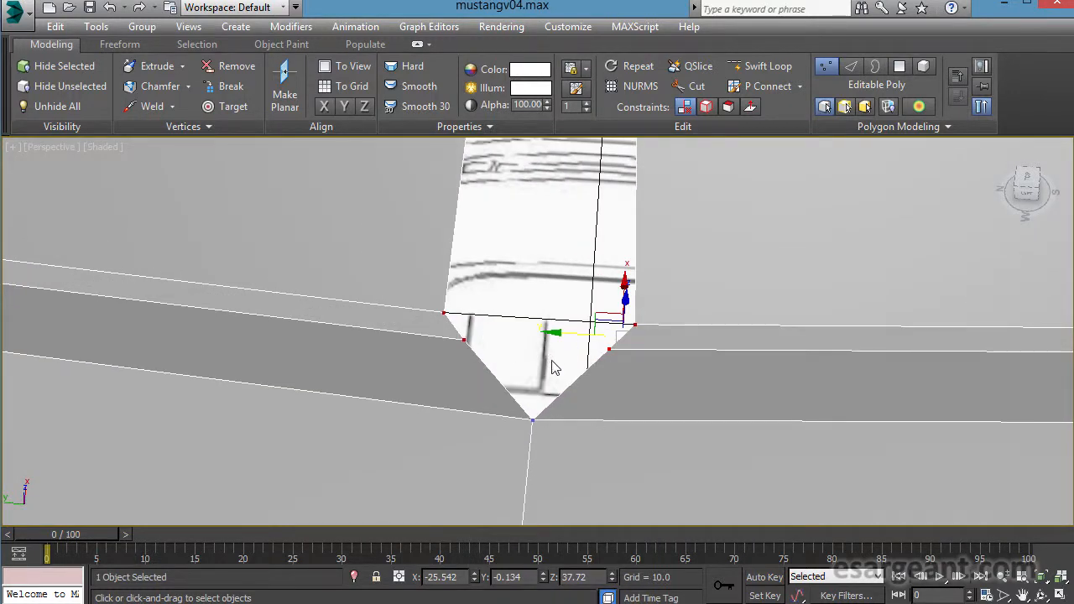
left_click_drag(621, 345, 619, 344)
key("ctrl+alt+c")
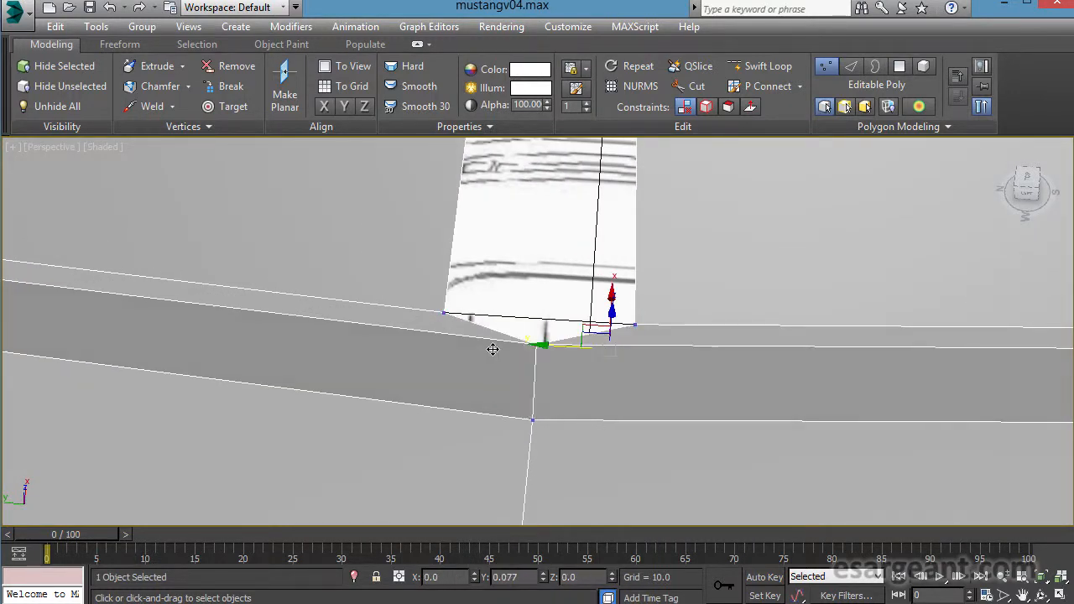
left_click(535, 342)
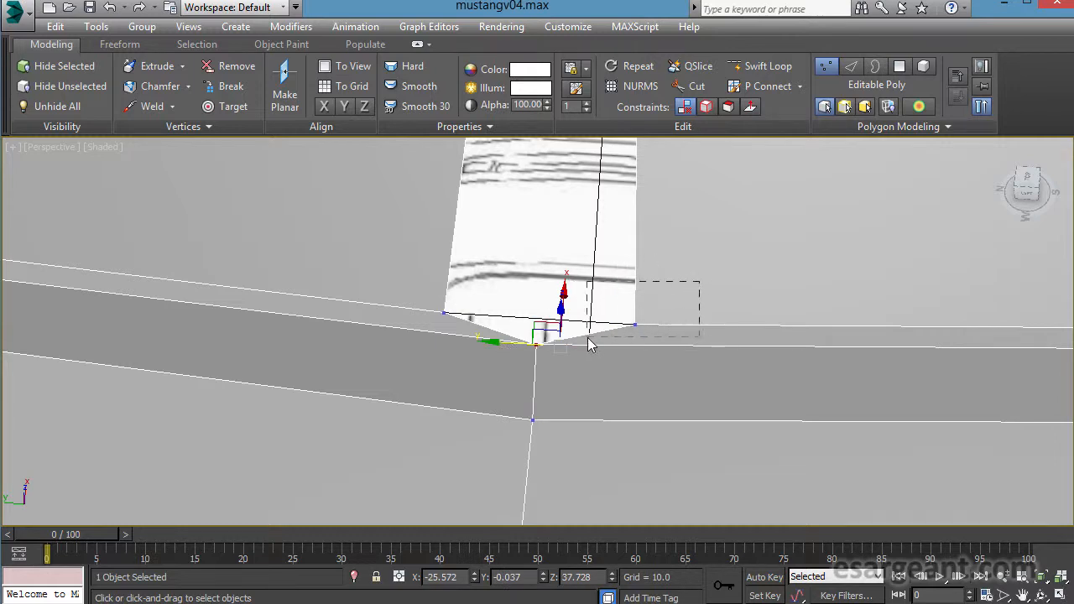
Bring the remaining outer crease vertex at the windshield base along Y to the seam, at about Y -0.035.
left_click_drag(589, 344, 591, 342)
key("ctrl+alt+c")
left_click_drag(503, 327, 507, 328)
Move the first split vertex on the hood's centre seam along Y to about -0.062.
scroll(509, 368, "down", 6)
middle_click_drag(490, 392, 471, 229)
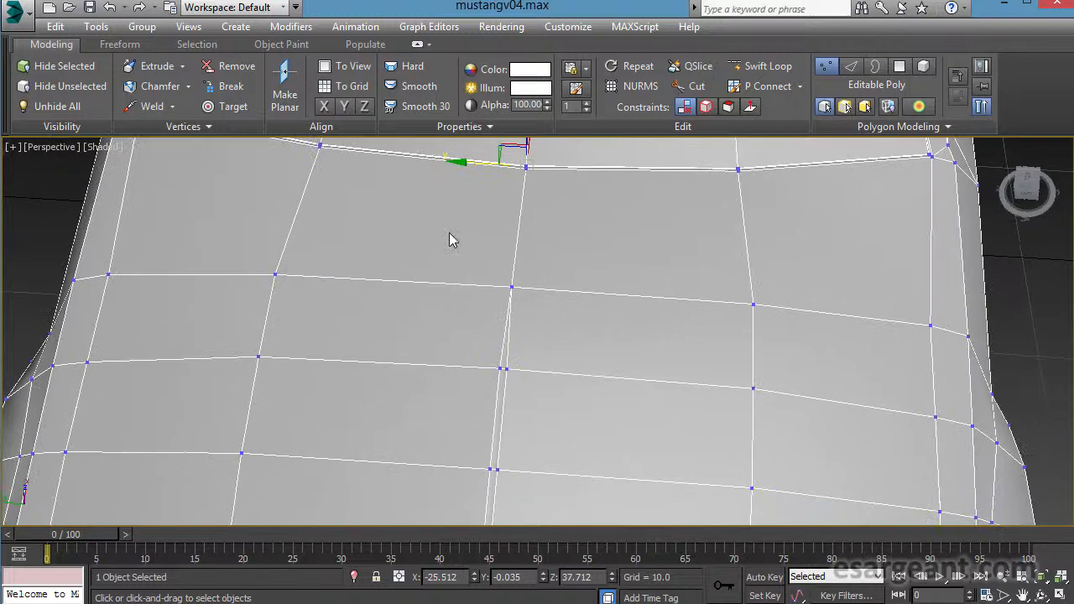
scroll(471, 343, "up", 1)
middle_click_drag(475, 344, 462, 299)
scroll(463, 299, "up", 2)
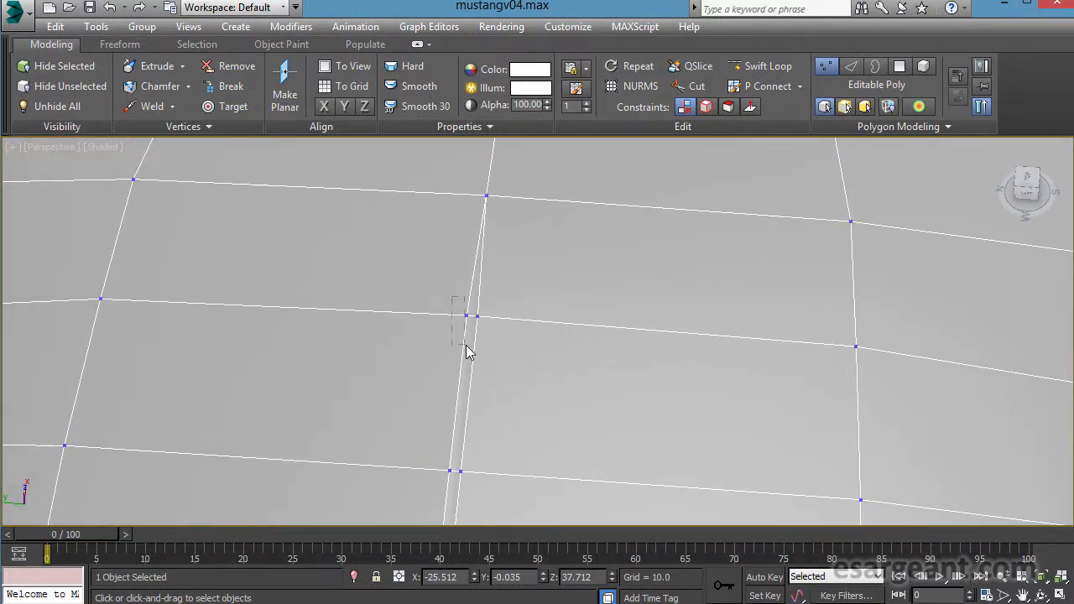
left_click_drag(467, 352, 467, 351)
left_click_drag(415, 326, 422, 326)
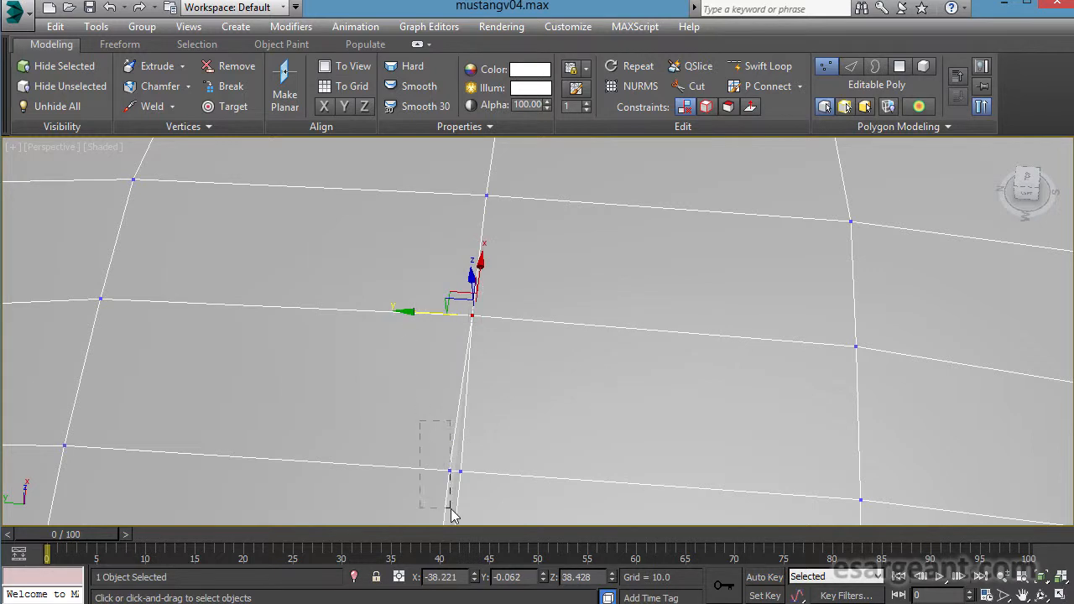
Close the next two split vertices along the hood's centre seam, moving the last to about Y -0.03.
left_click_drag(451, 515, 451, 514)
key("ctrl+alt+c")
middle_click_drag(504, 441, 496, 134)
left_click_drag(417, 384, 417, 383)
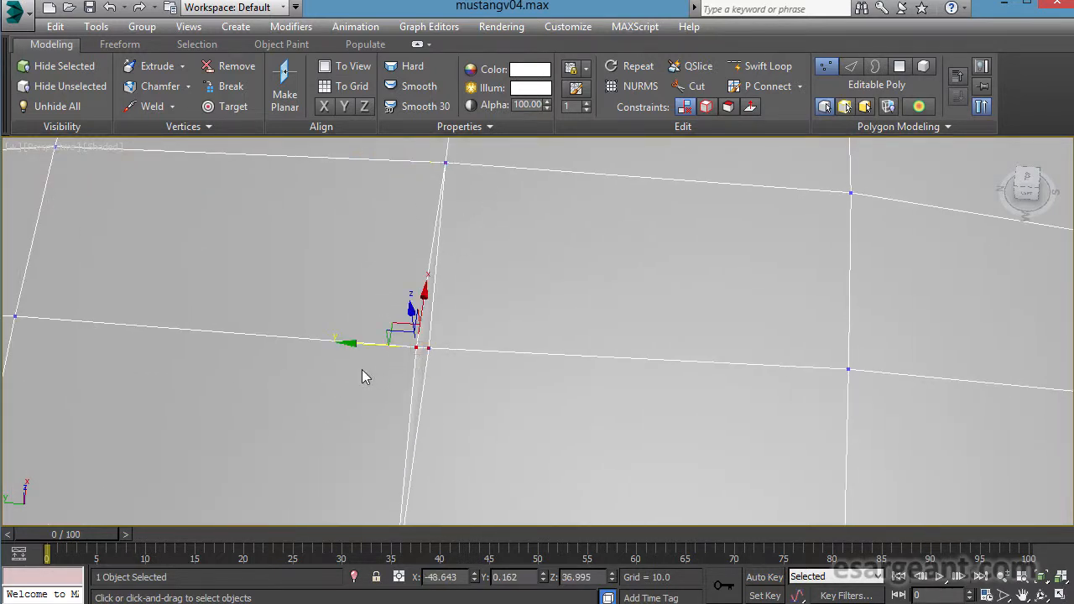
left_click_drag(361, 357, 370, 353)
Check the hood and windshield profile against the side blueprint in the Front view, and inspect the body in Perspective.
middle_click_drag(370, 353, 350, 265, "alt")
key("alt+w")
middle_click(774, 281)
key("alt+w")
middle_click_drag(533, 307, 755, 226)
middle_click_drag(396, 365, 743, 251)
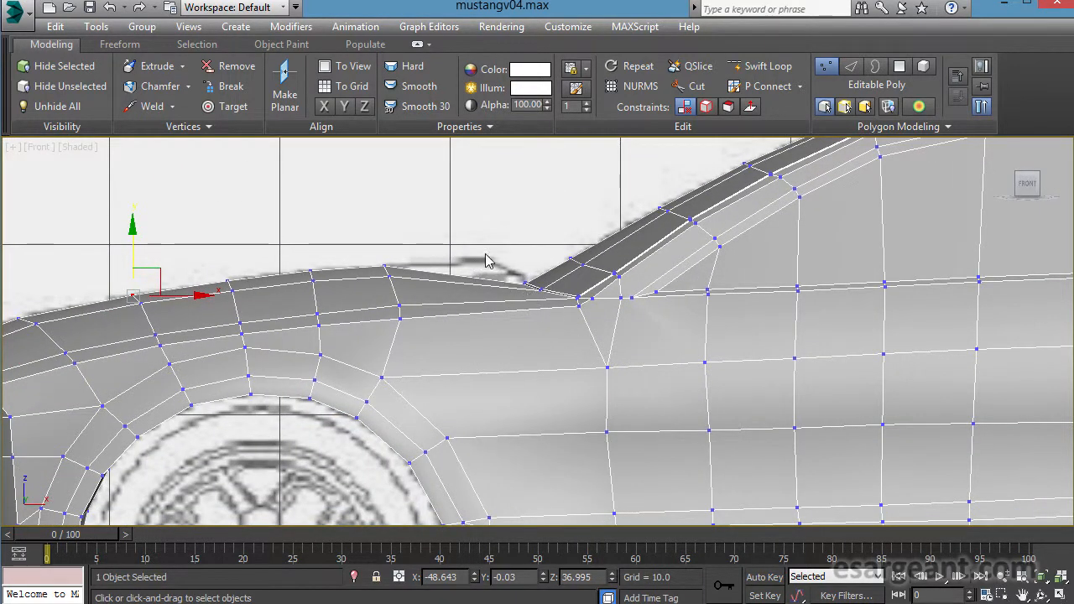
scroll(619, 267, "down", 2)
key("alt+w")
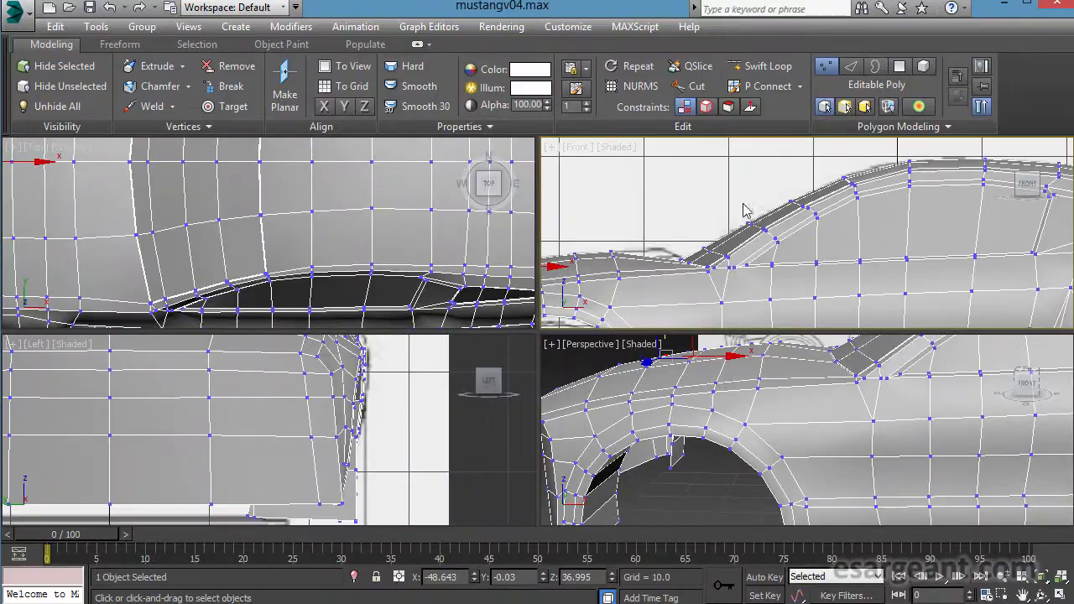
middle_click(706, 375)
key("alt+w")
scroll(532, 308, "down", 3)
middle_click_drag(532, 307, 623, 378, "alt")
scroll(492, 386, "up", 1)
middle_click_drag(609, 419, 672, 321, "alt")
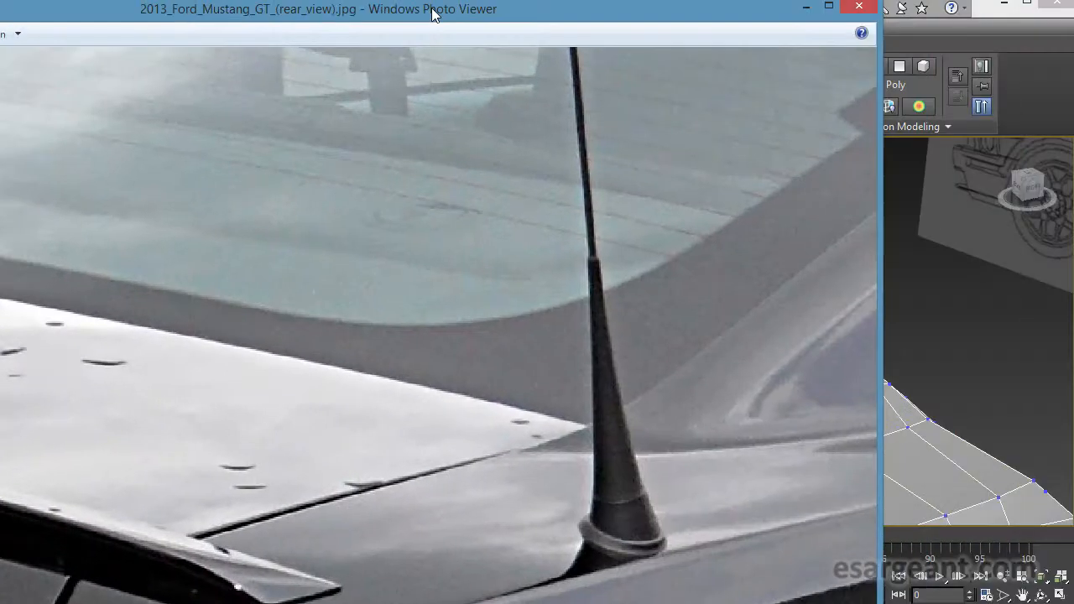
Switch to Windows Photo Viewer and examine the rear window, roof seam and quarter window on the Mustang rear-view photo.
scroll(662, 254, "down", 3)
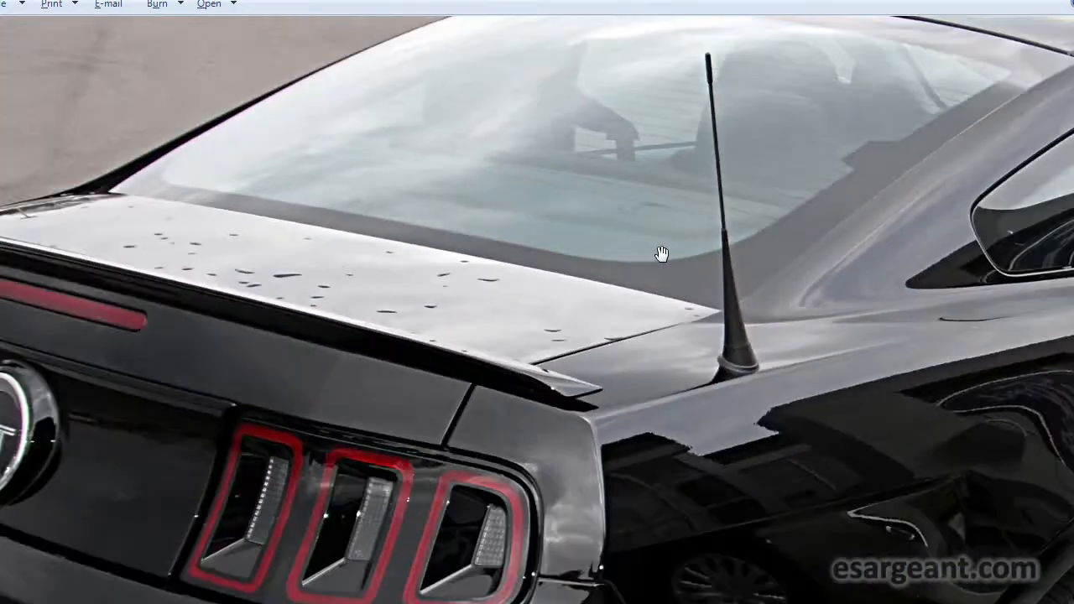
scroll(662, 254, "down", 1)
left_click_drag(720, 281, 531, 358)
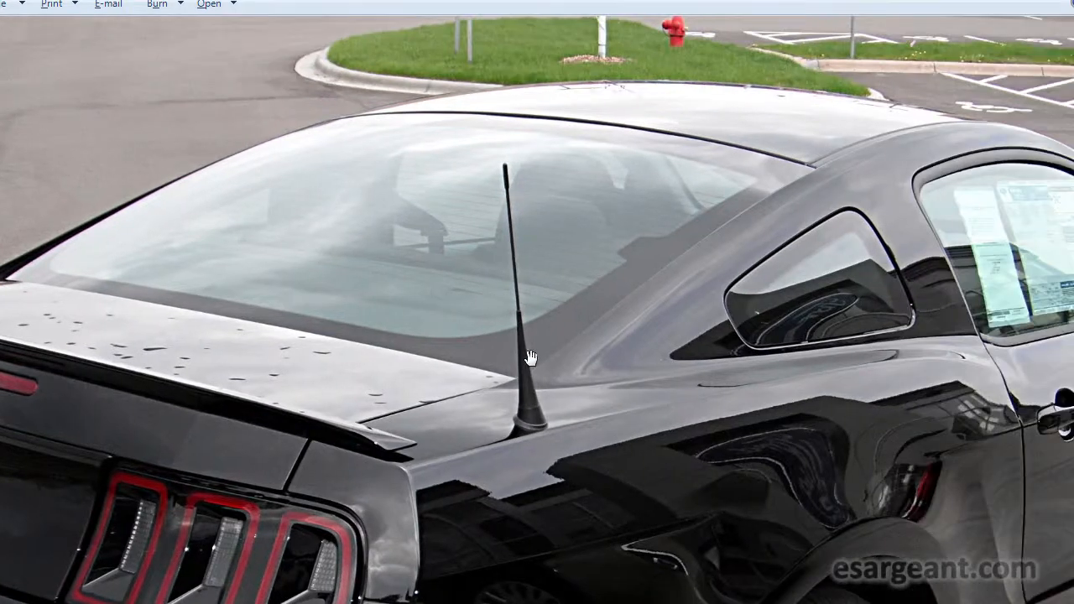
scroll(810, 206, "up", 3)
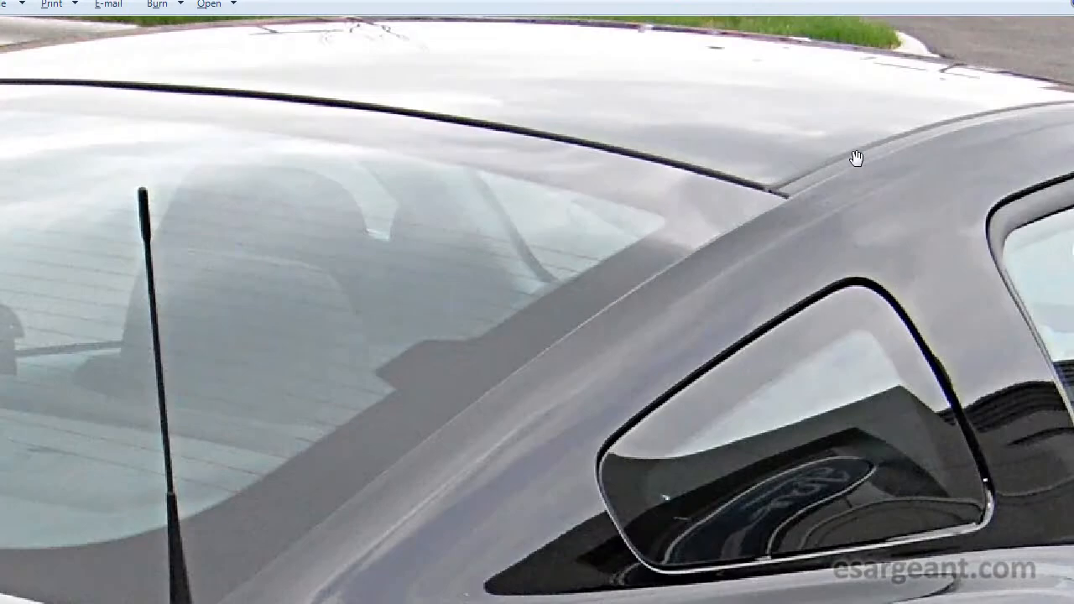
scroll(598, 158, "up", 1)
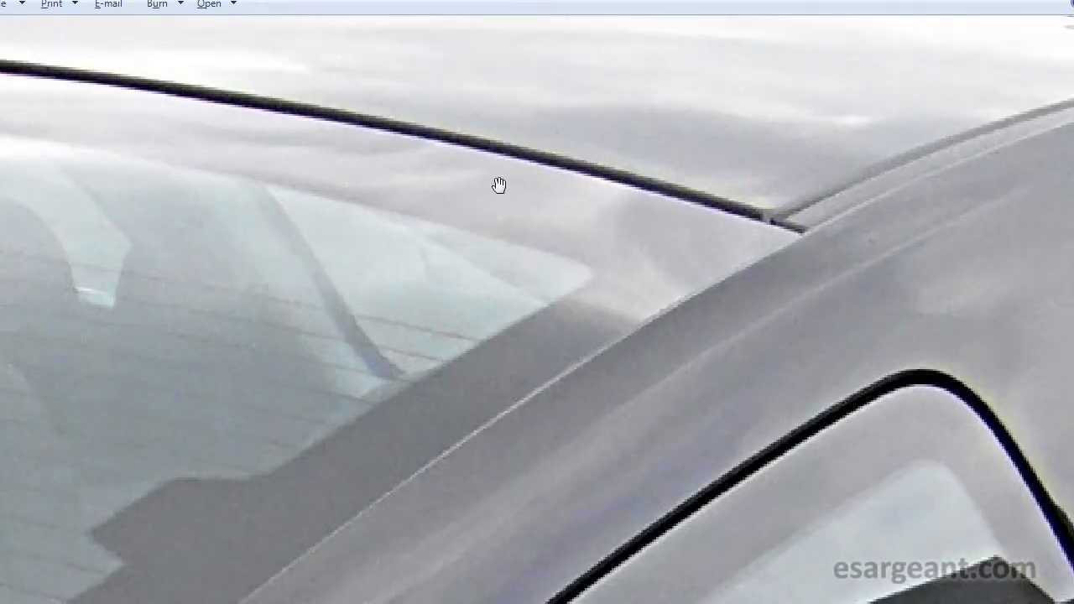
scroll(674, 339, "down", 5)
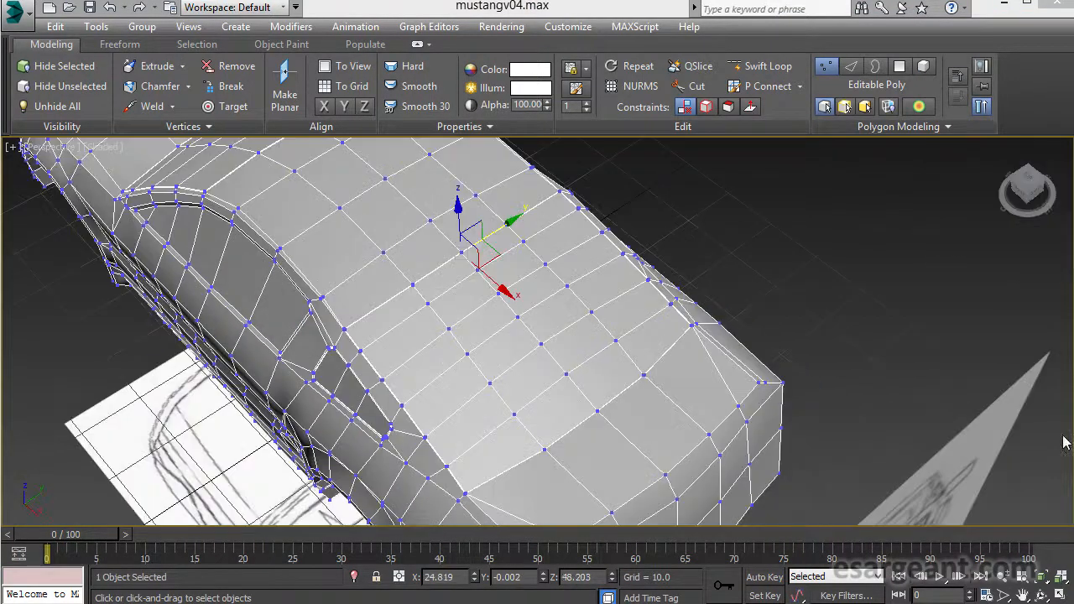
Inspect the model's rear in 3ds Max, and compare it with the trunk lid and rear window in the Mustang photo.
left_click(808, 338)
middle_click_drag(808, 339, 703, 304, "alt")
left_click_drag(1073, 12, 444, 0)
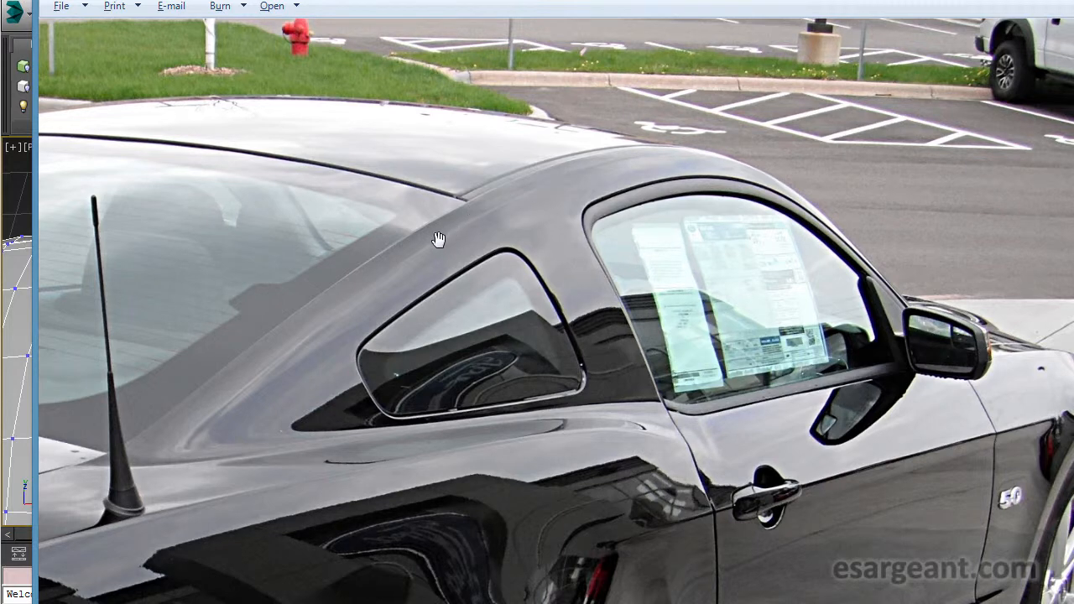
left_click_drag(344, 297, 736, 211)
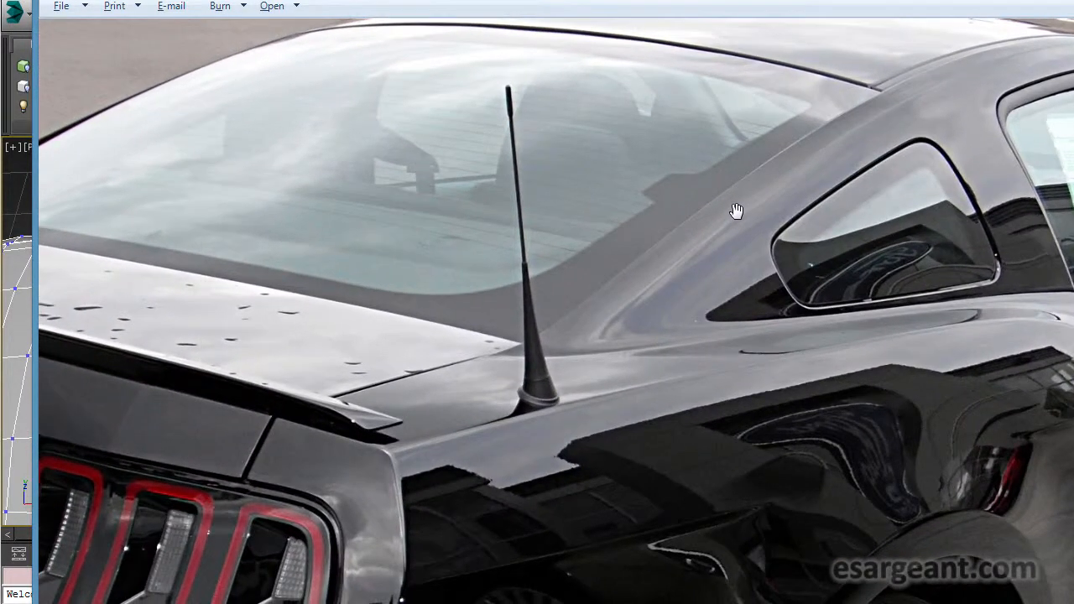
left_click_drag(409, 380, 885, 413)
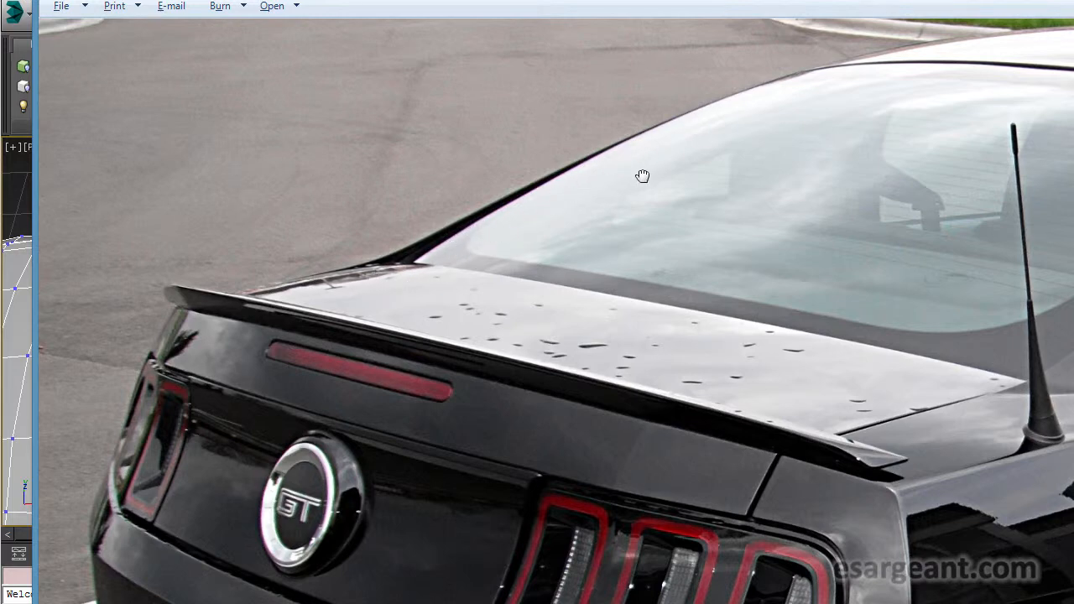
Switch to 3ds Max and examine the doubled edge above the side windows, following it from the roof back to the trunk corner.
left_click_drag(642, 174, 549, 220)
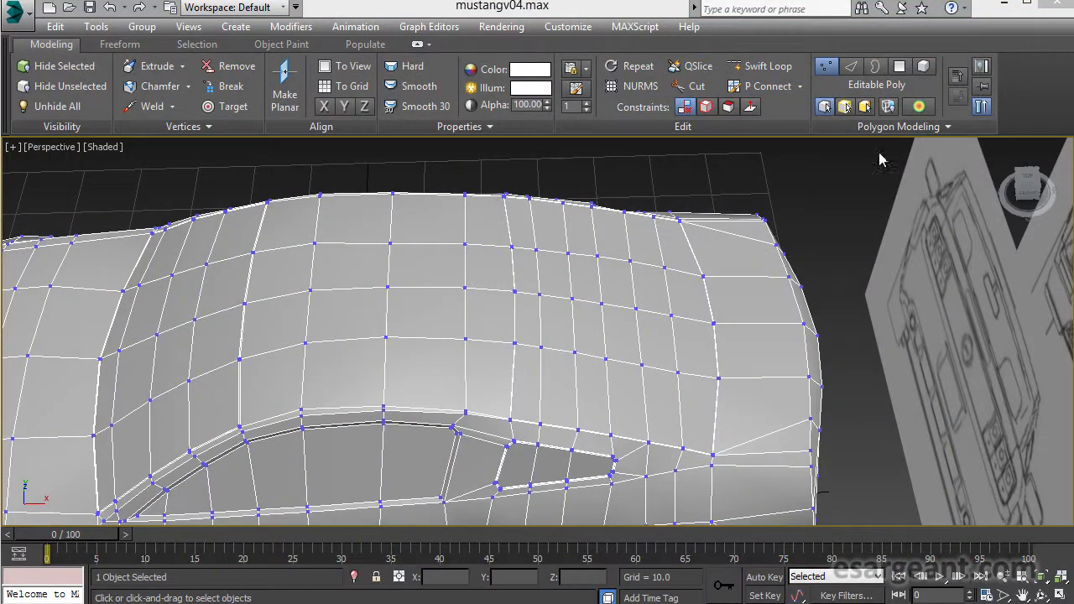
middle_click_drag(880, 159, 569, 285, "alt")
middle_click_drag(273, 338, 316, 326, "alt")
scroll(316, 326, "up", 2)
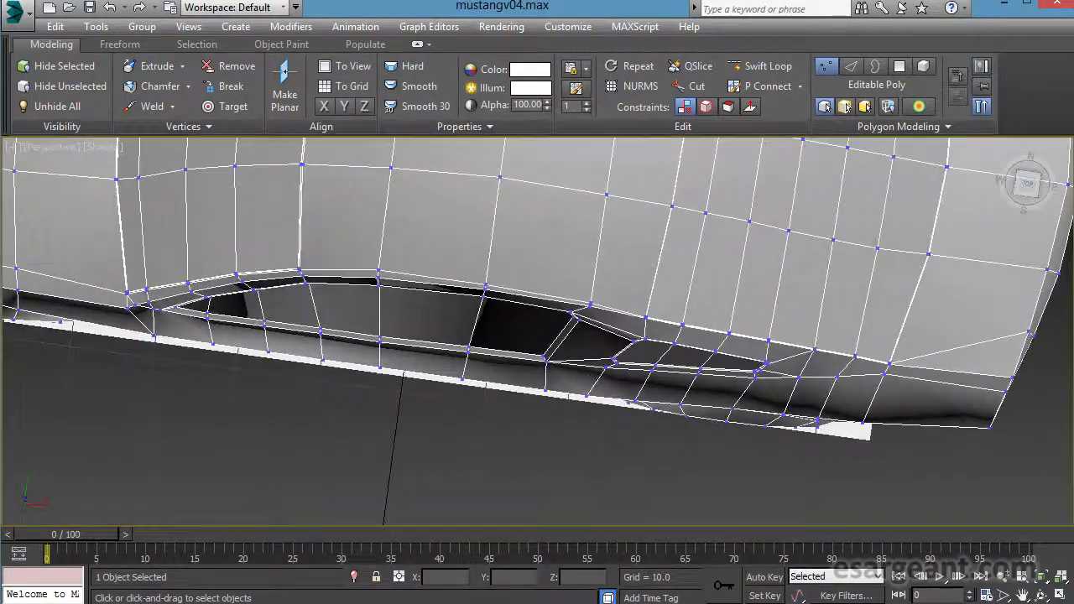
scroll(387, 309, "up", 2)
middle_click_drag(386, 309, 397, 302, "alt")
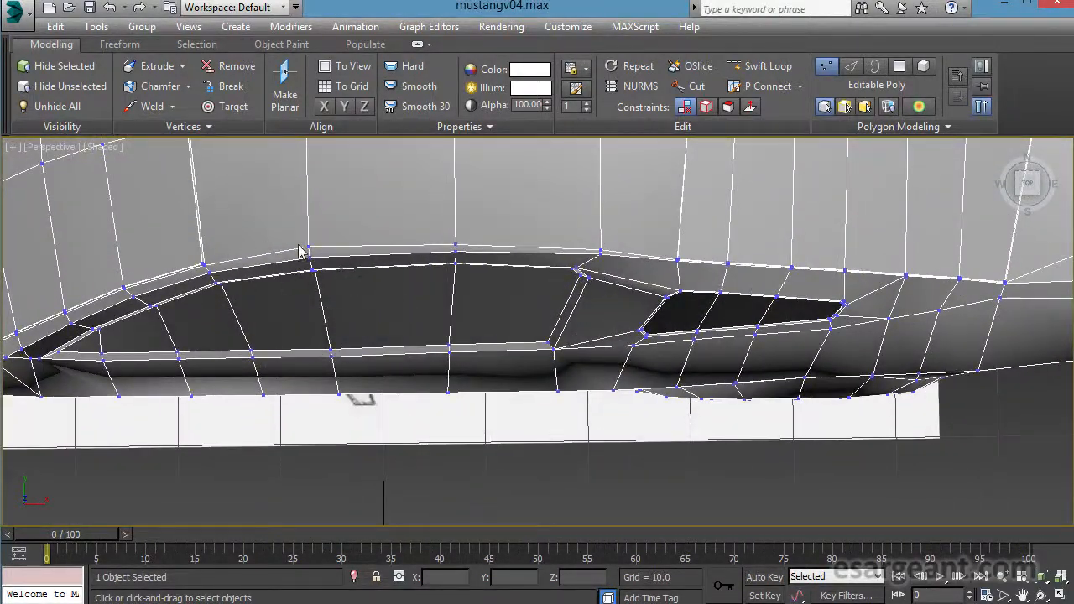
middle_click_drag(741, 257, 501, 316)
scroll(501, 316, "up", 5)
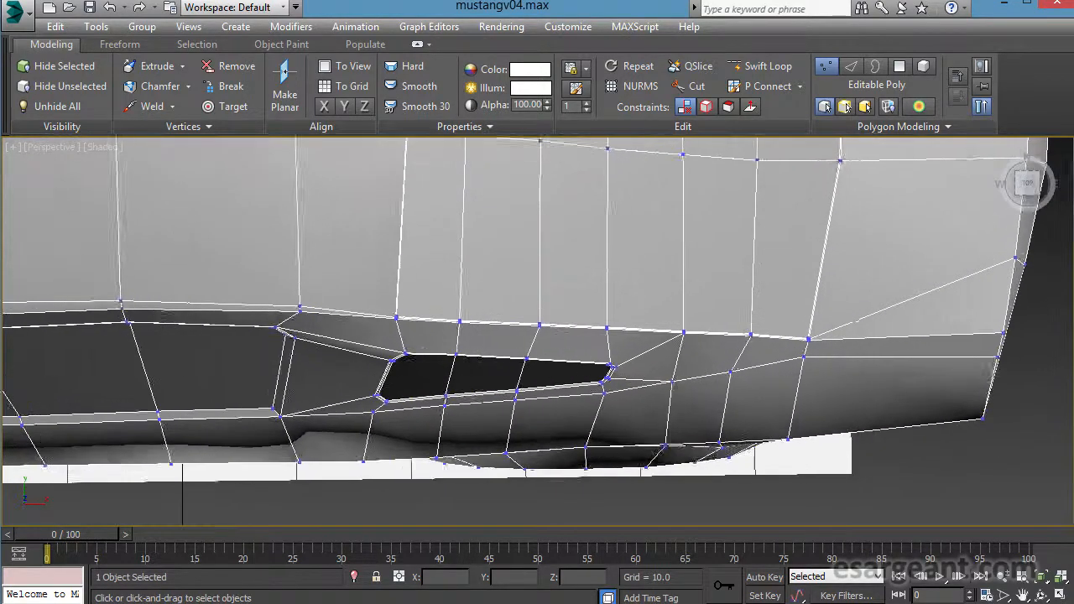
scroll(542, 308, "up", 1)
scroll(201, 302, "up", 3)
middle_click_drag(172, 295, 398, 351)
scroll(706, 346, "up", 2)
scroll(643, 348, "up", 1)
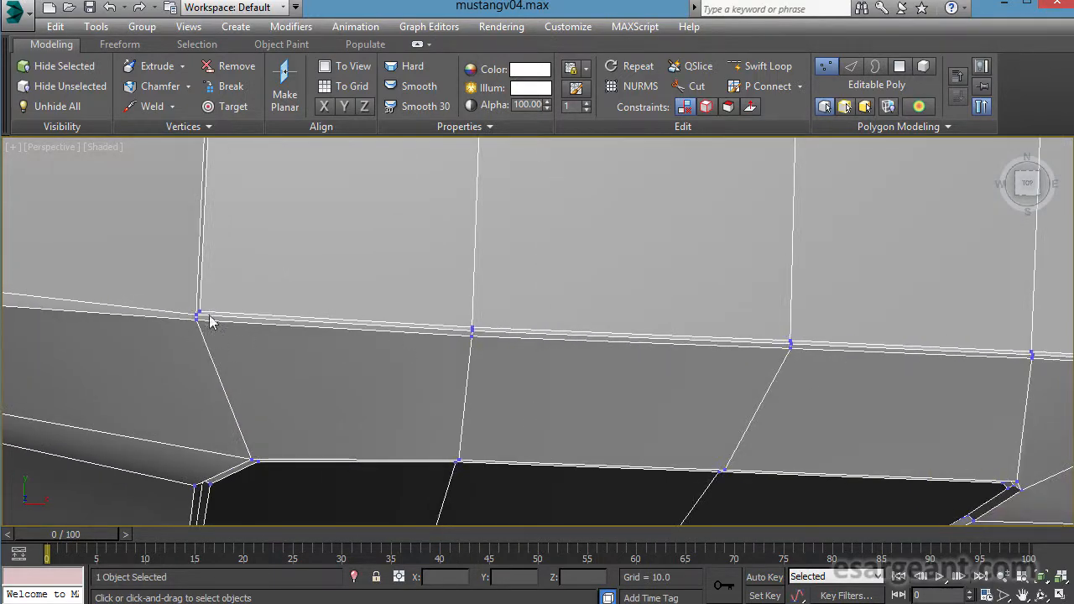
middle_click_drag(496, 307, 675, 340)
scroll(735, 362, "down", 5)
scroll(541, 348, "up", 3)
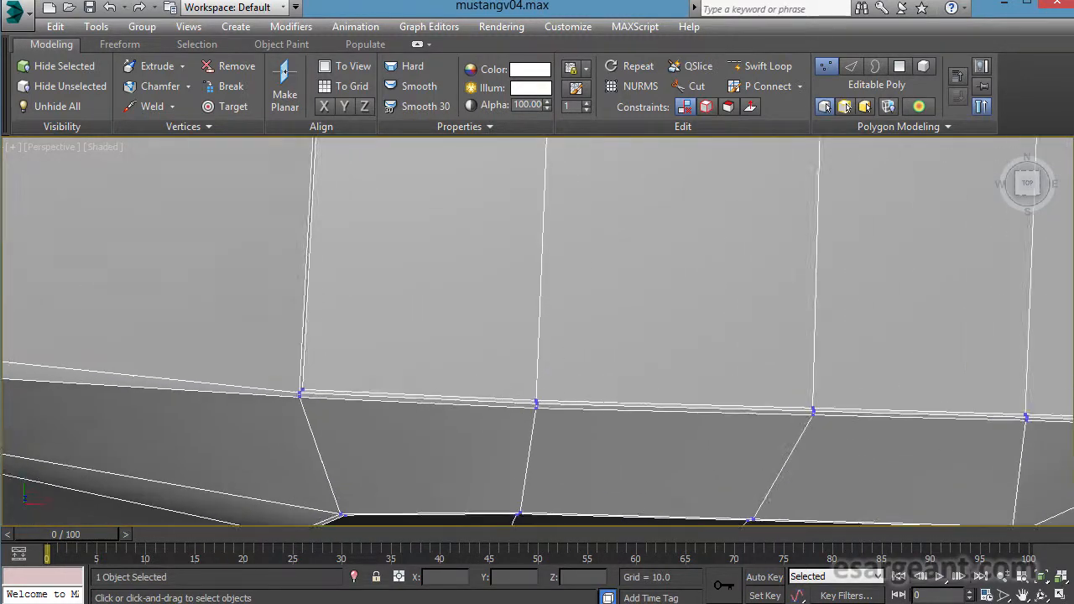
middle_click_drag(577, 386, 526, 335)
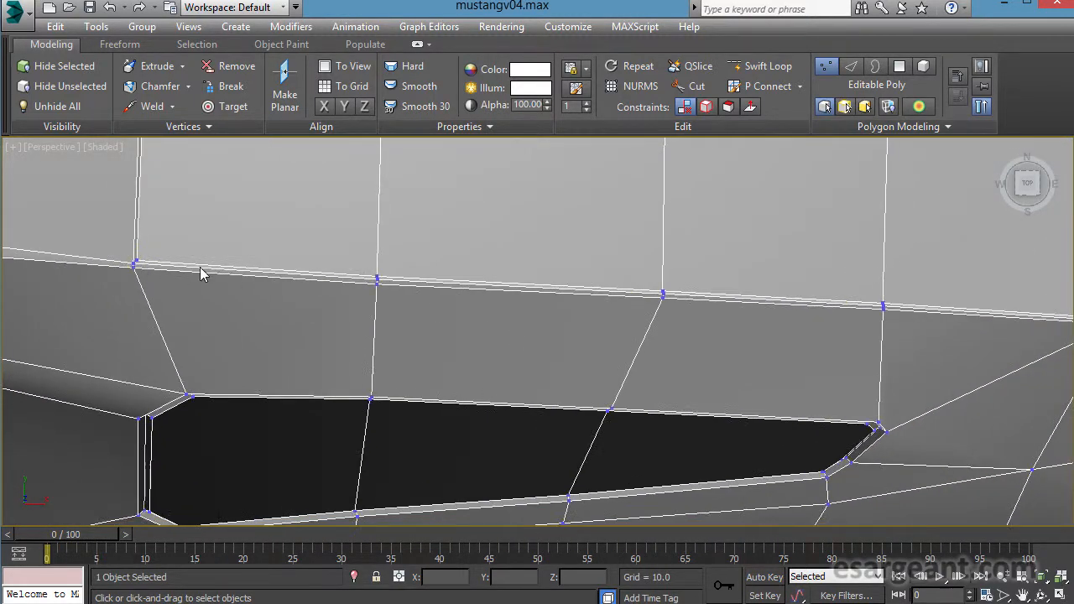
middle_click_drag(747, 296, 315, 293)
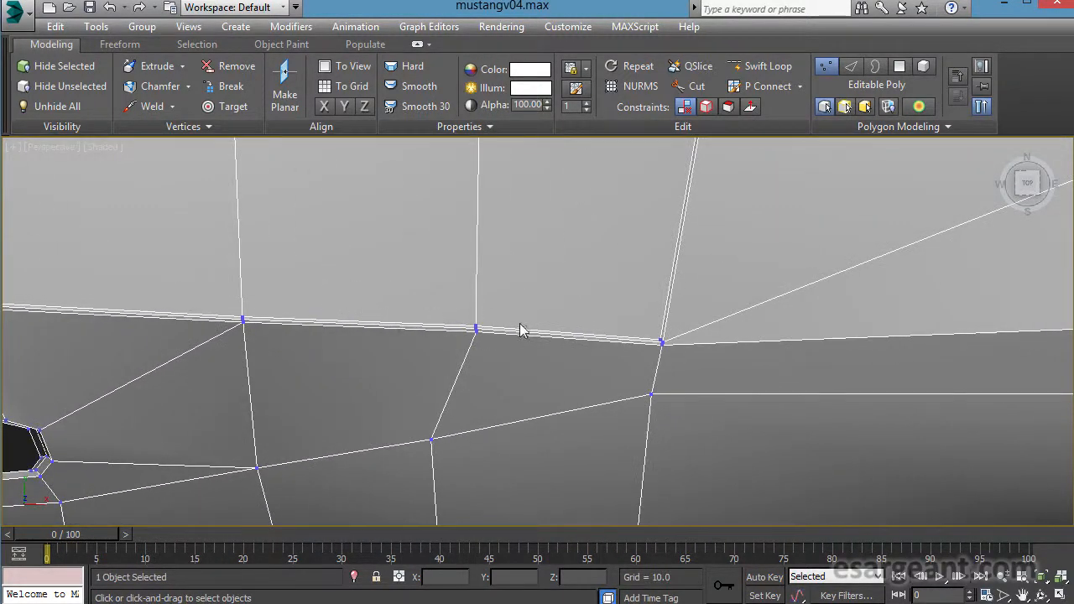
Raise the edge vertex where the rear pillar meets the trunk by about 0.76 units, to about Z 40.69.
key("alt+w")
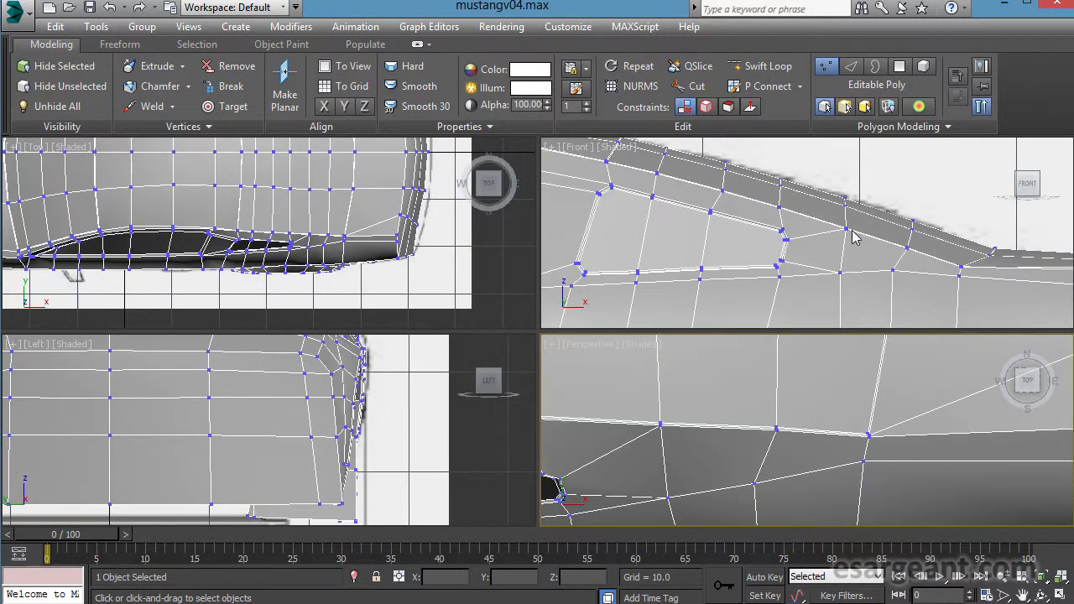
key("alt+w")
scroll(790, 378, "down", 5)
middle_click_drag(789, 378, 348, 256, "alt")
scroll(556, 328, "up", 10)
middle_click_drag(660, 336, 580, 416)
scroll(440, 421, "up", 8)
scroll(582, 417, "up", 2)
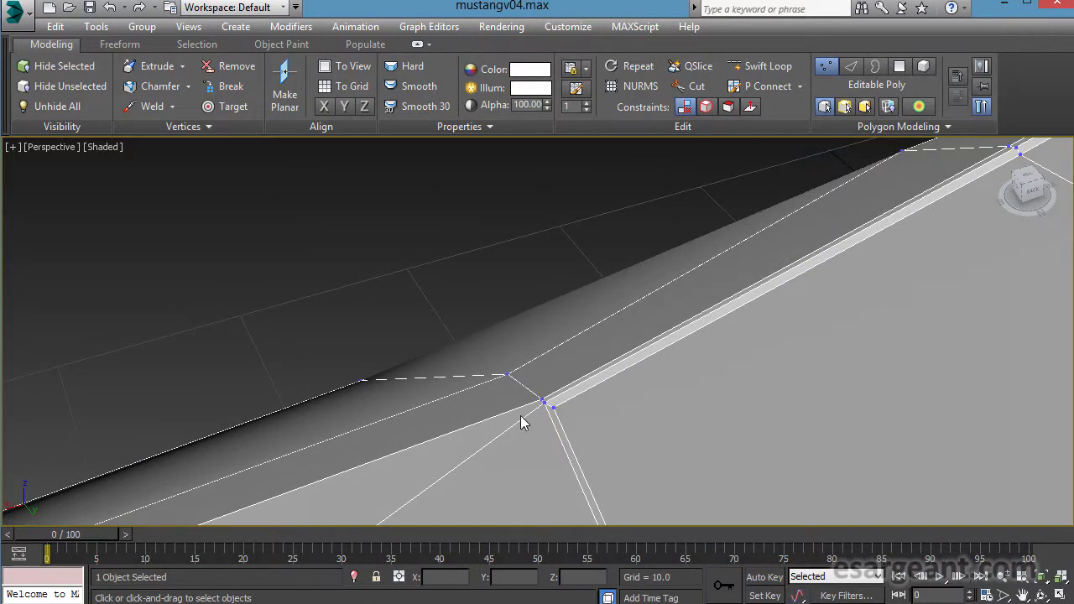
scroll(522, 416, "up", 1)
left_click(553, 431)
scroll(622, 436, "down", 3)
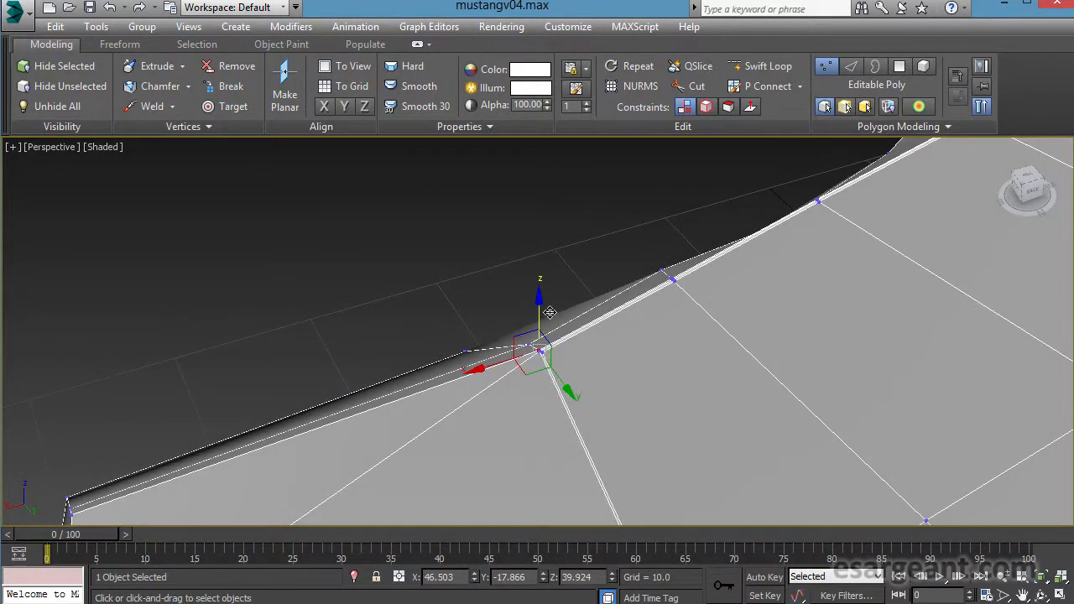
left_click_drag(549, 309, 552, 288)
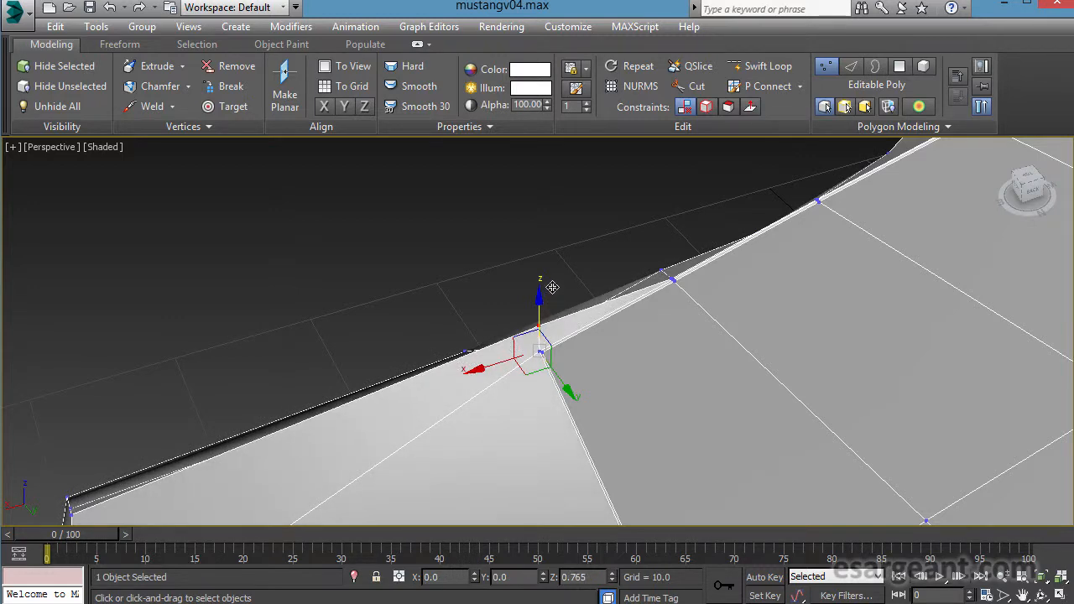
middle_click_drag(552, 288, 454, 314, "alt")
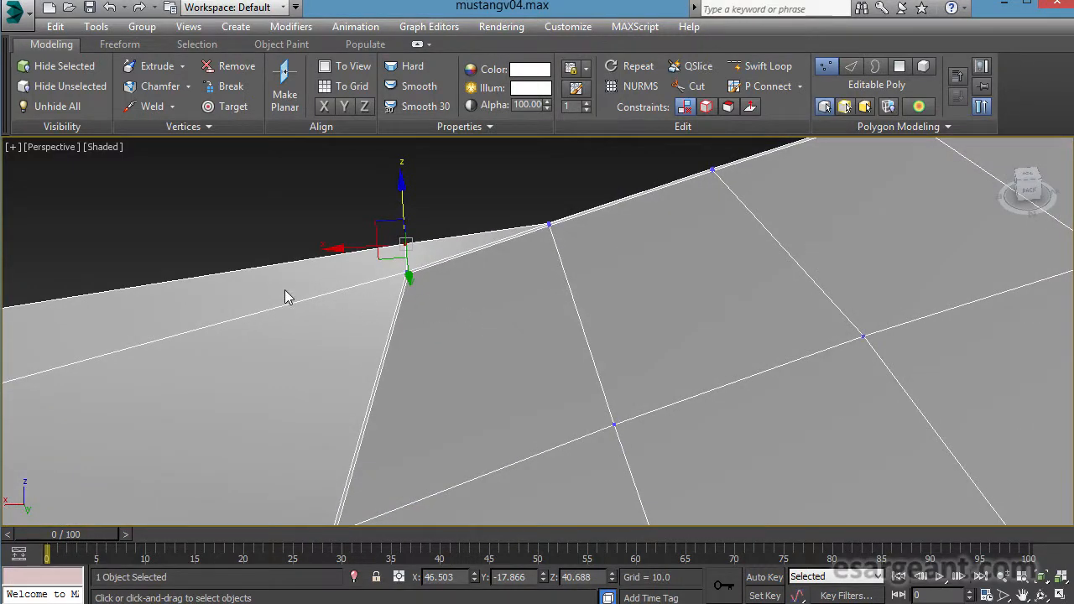
Select the column of vertices beside the tail's rear corner and move it outward to about Y -17.56.
middle_click_drag(285, 295, 546, 311, "alt")
middle_click_drag(411, 387, 798, 443, "alt")
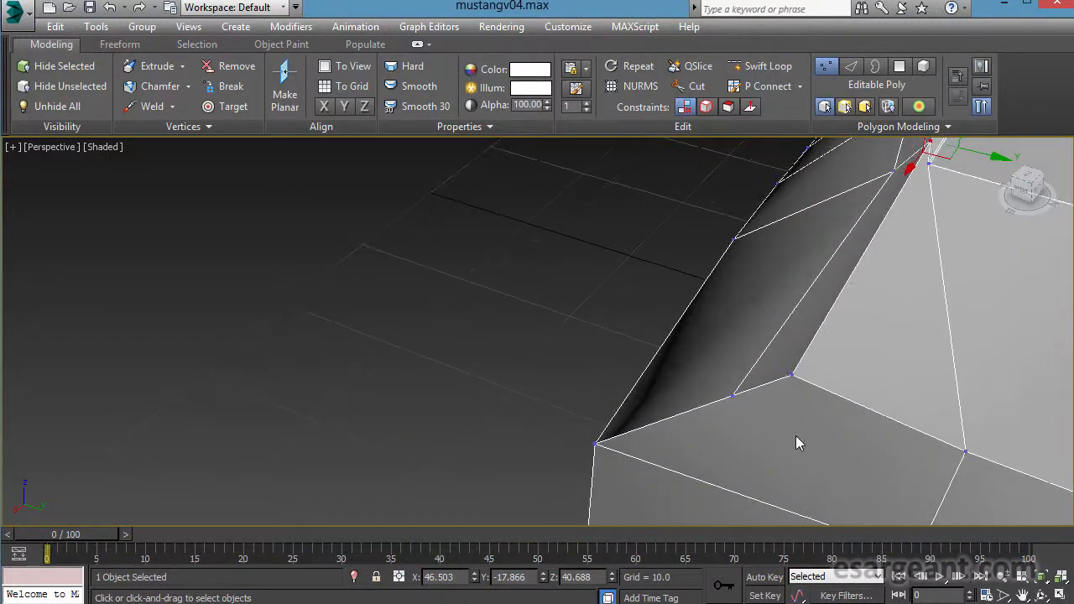
left_click(969, 452)
middle_click_drag(974, 459, 600, 341, "alt")
scroll(704, 448, "down", 5)
middle_click_drag(712, 382, 716, 311)
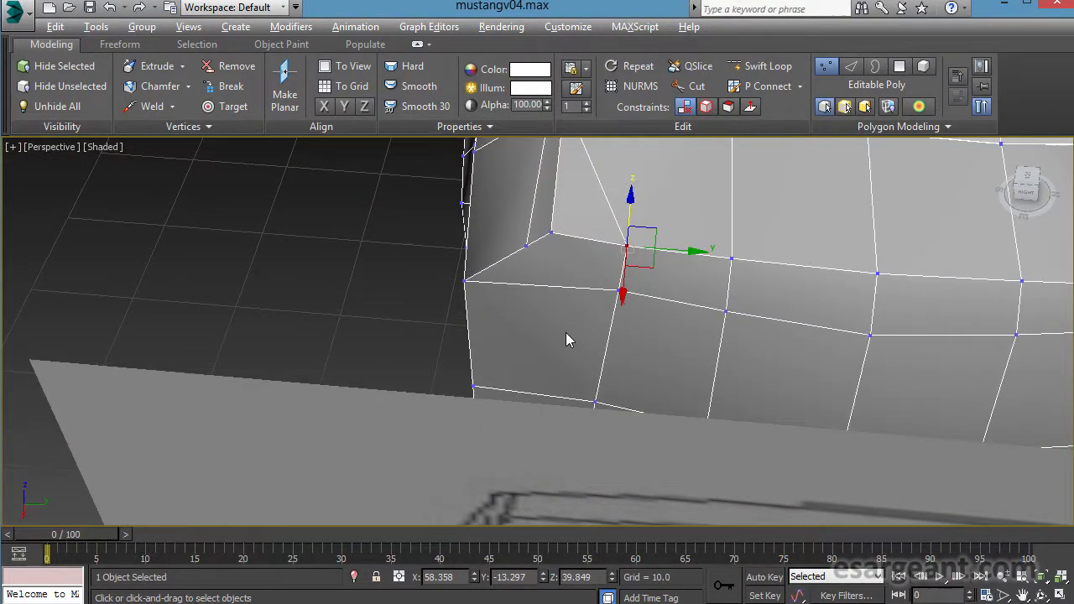
left_click(619, 291, "ctrl")
middle_click_drag(624, 325, 678, 334, "alt")
left_click(646, 373, "ctrl")
left_click(632, 467, "ctrl")
middle_click_drag(635, 400, 650, 426, "alt")
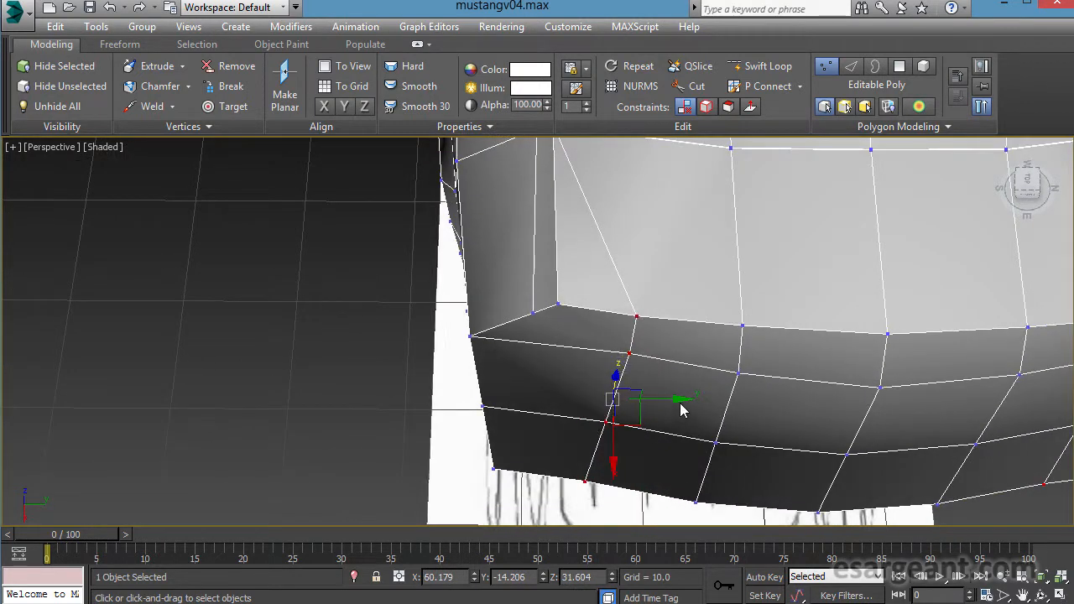
left_click_drag(693, 412, 592, 396)
middle_click_drag(592, 396, 483, 365, "alt")
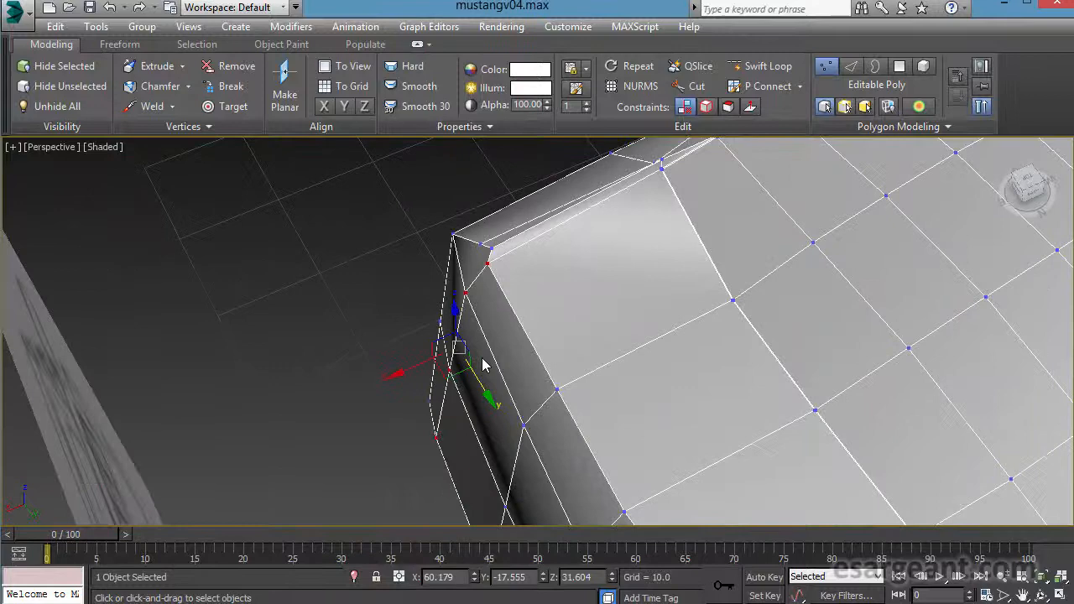
Shift only the topmost vertex of that rear corner column to about X 57.99, Y -16.88, Z 39.97.
left_click(489, 265)
middle_click_drag(492, 285, 640, 369, "alt")
left_click_drag(640, 368, 622, 317)
middle_click_drag(622, 317, 340, 422, "alt")
In the Top view with see-through display, align the corner vertex with the blueprint's trunk line at about X 57.58, Y -17.45.
key("alt+w")
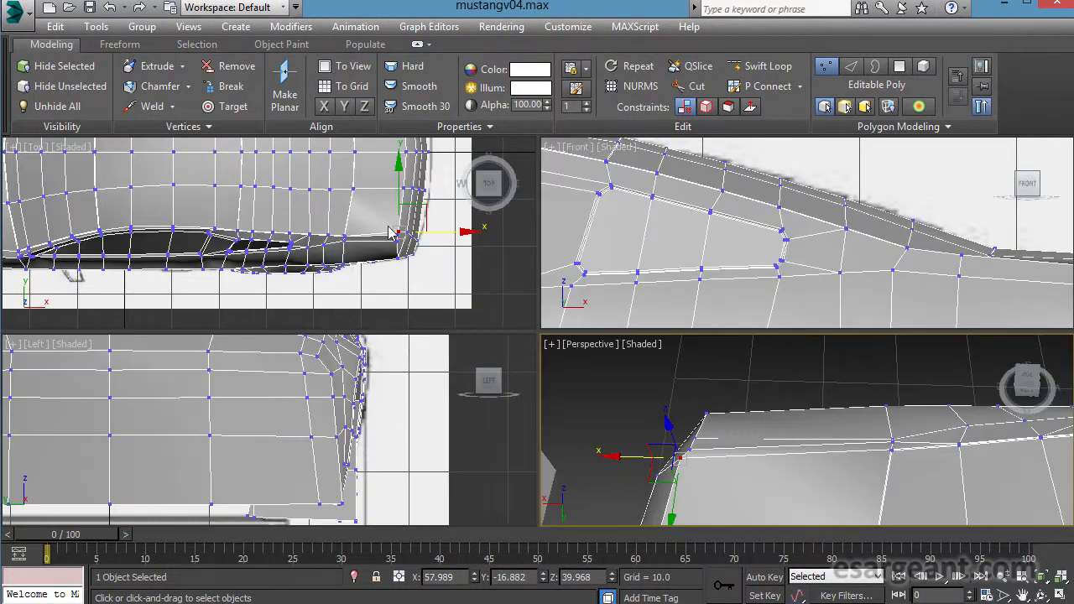
right_click(470, 281)
key("alt+w")
middle_click_drag(525, 304, 324, 333)
scroll(324, 333, "up", 4)
middle_click_drag(475, 353, 448, 317)
key("alt+x")
middle_click_drag(556, 353, 549, 346)
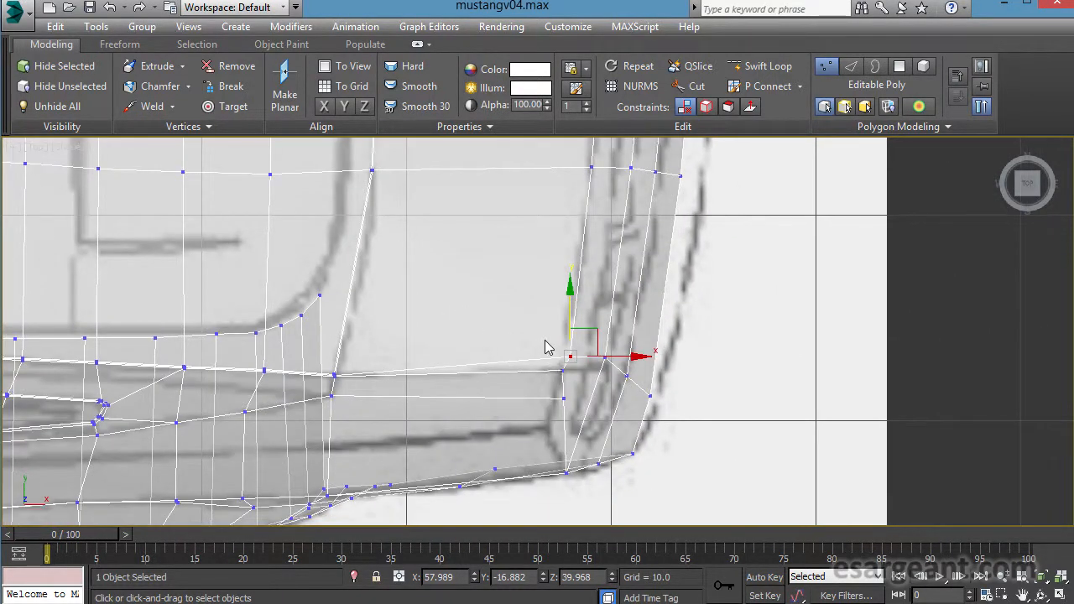
left_click_drag(649, 369, 644, 370)
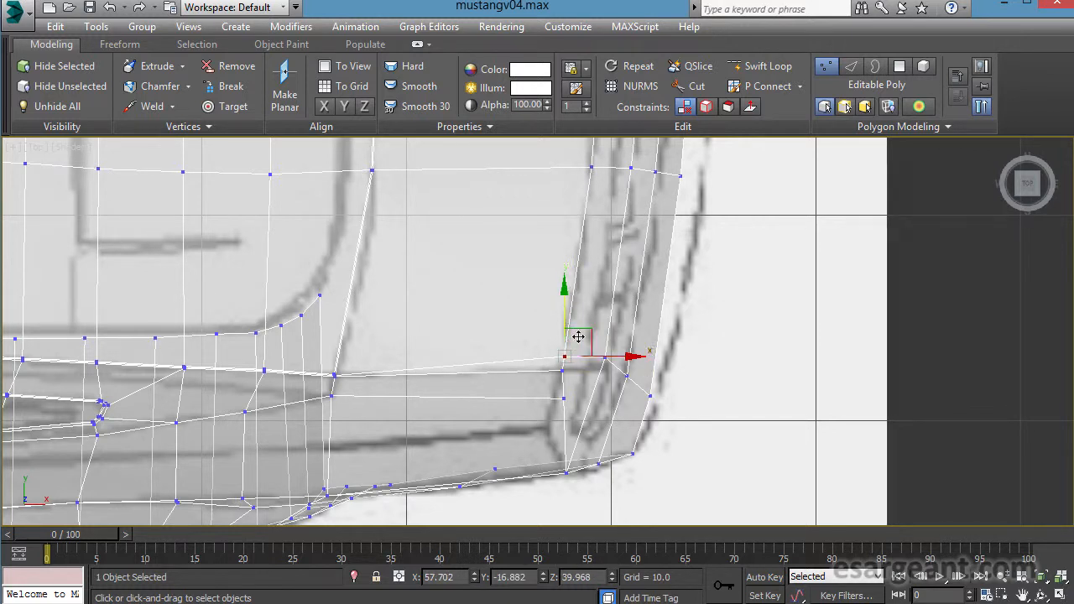
left_click_drag(579, 341, 592, 354)
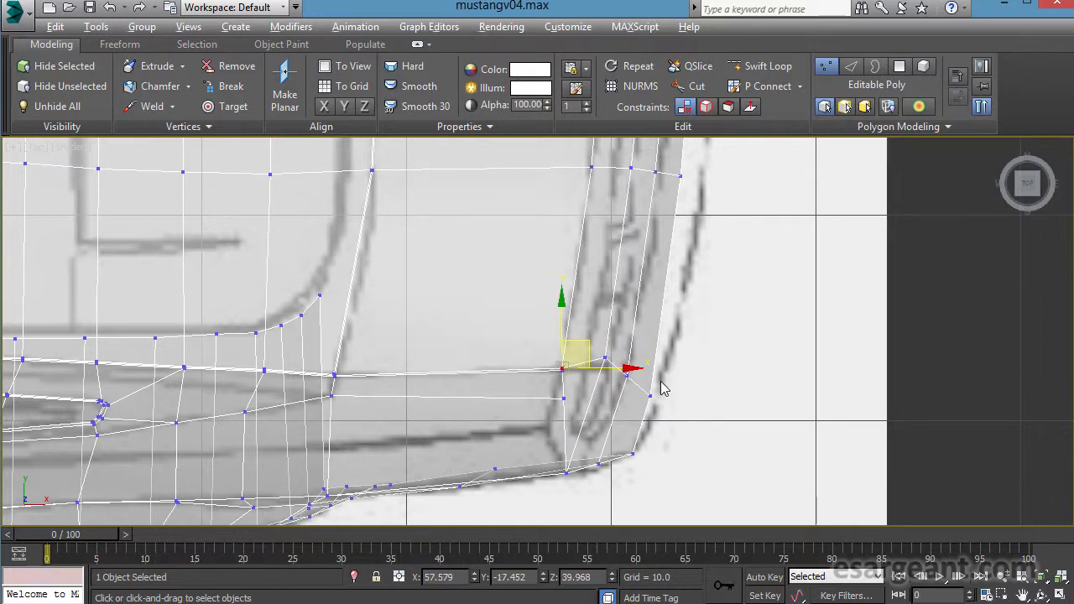
Move the next vertex rearward of the trunk corner onto the blueprint line at about X 59.66, Y -17.40, and deselect it.
scroll(592, 353, "down", 2)
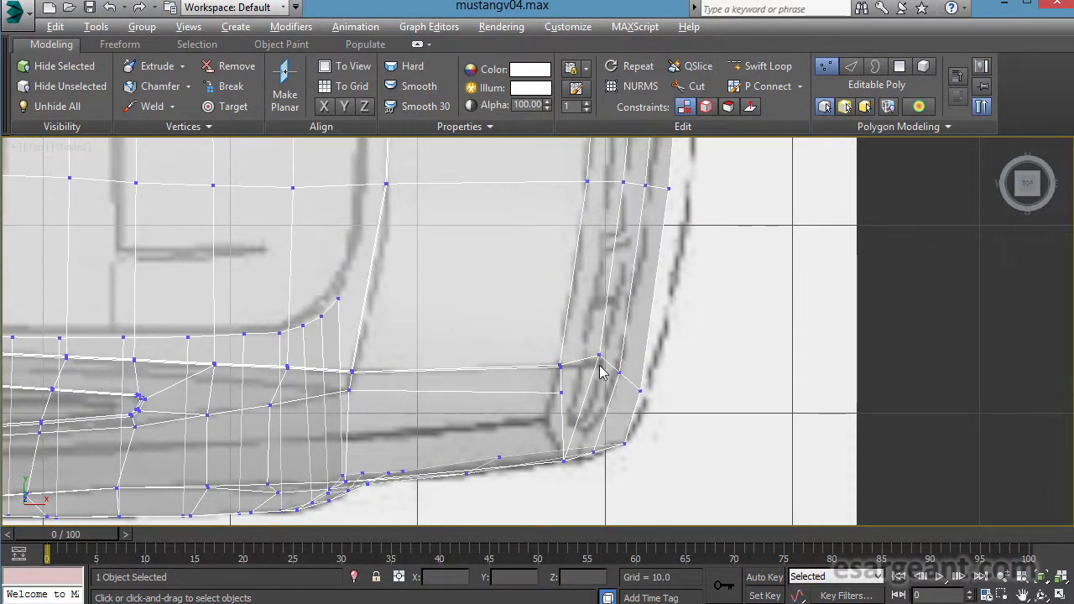
scroll(612, 369, "up", 3)
scroll(645, 363, "up", 1)
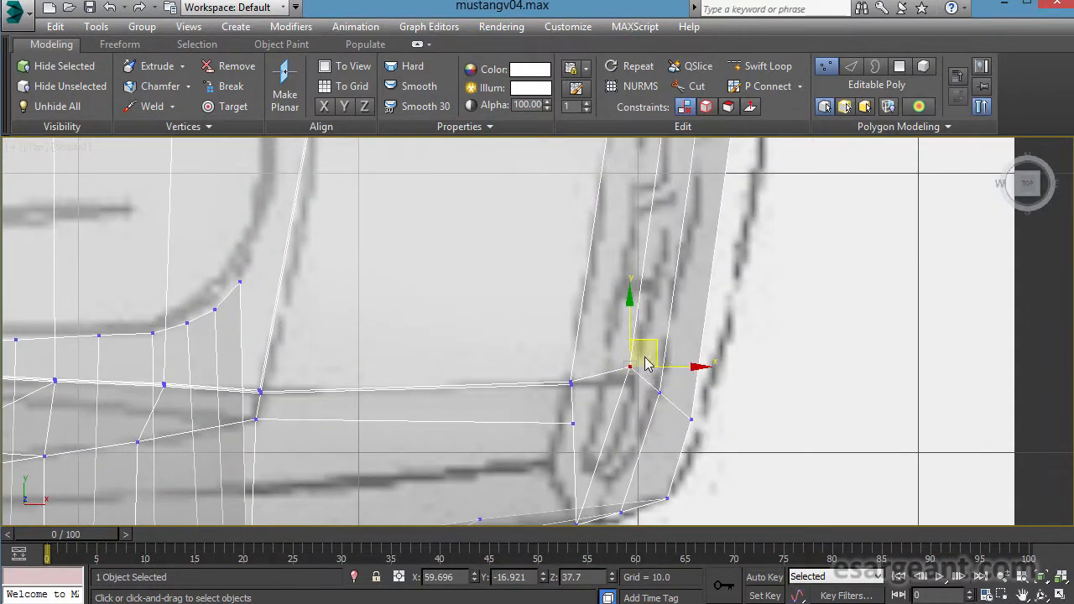
left_click_drag(669, 359, 668, 375)
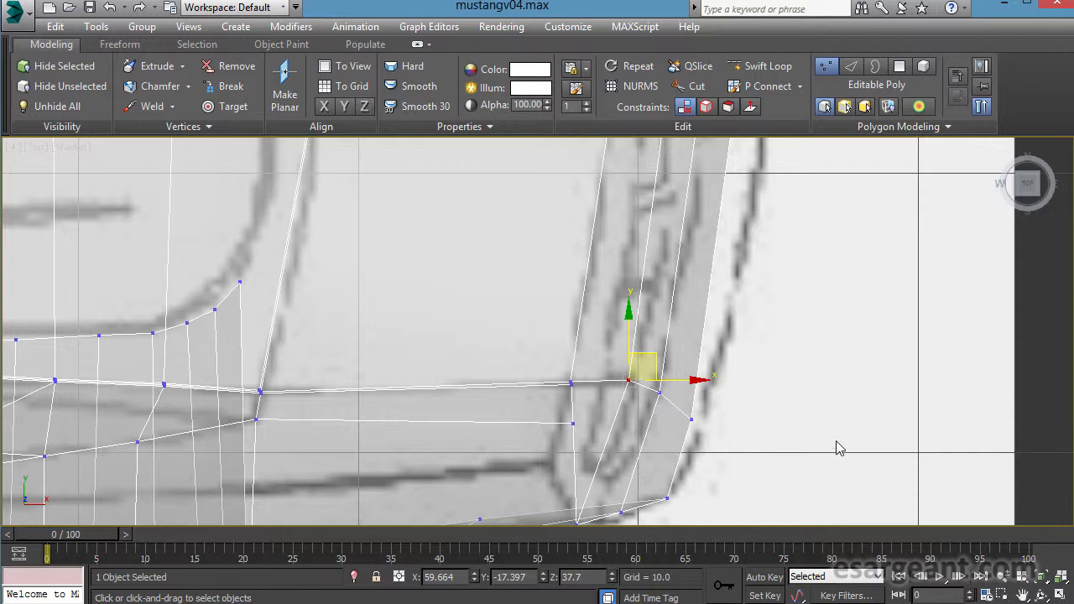
left_click(837, 447)
In the Top view, move the side edge vertex just ahead of the rear pillar's base outward to about Y -17.65.
scroll(836, 445, "down", 4)
scroll(510, 357, "up", 8)
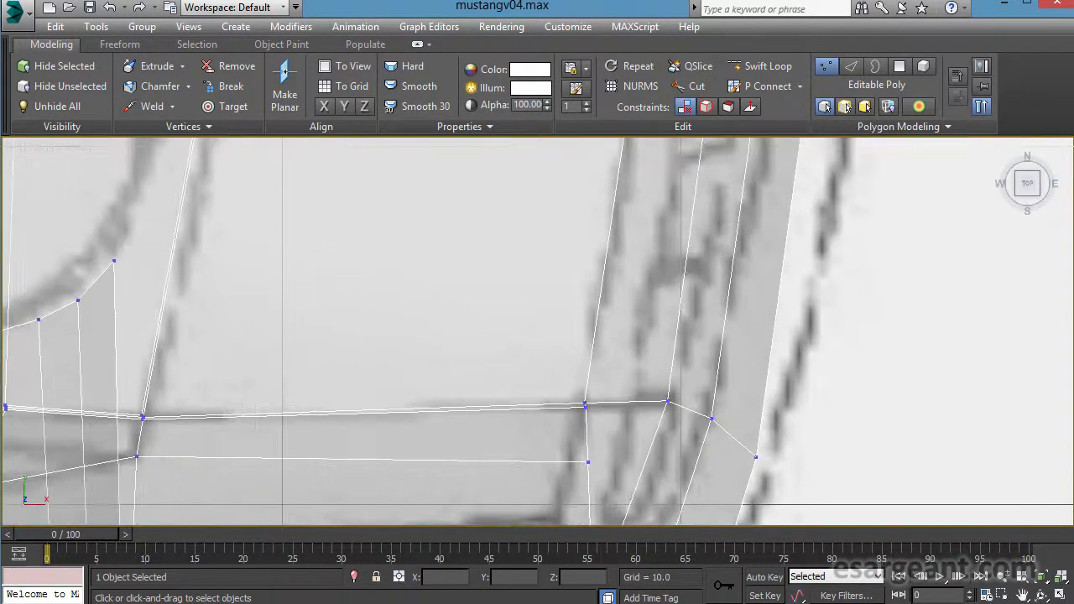
scroll(547, 370, "up", 1)
scroll(547, 370, "down", 6)
middle_click_drag(547, 370, 795, 403)
scroll(585, 361, "up", 1)
middle_click_drag(597, 360, 728, 316)
scroll(679, 339, "up", 2)
left_click(638, 368)
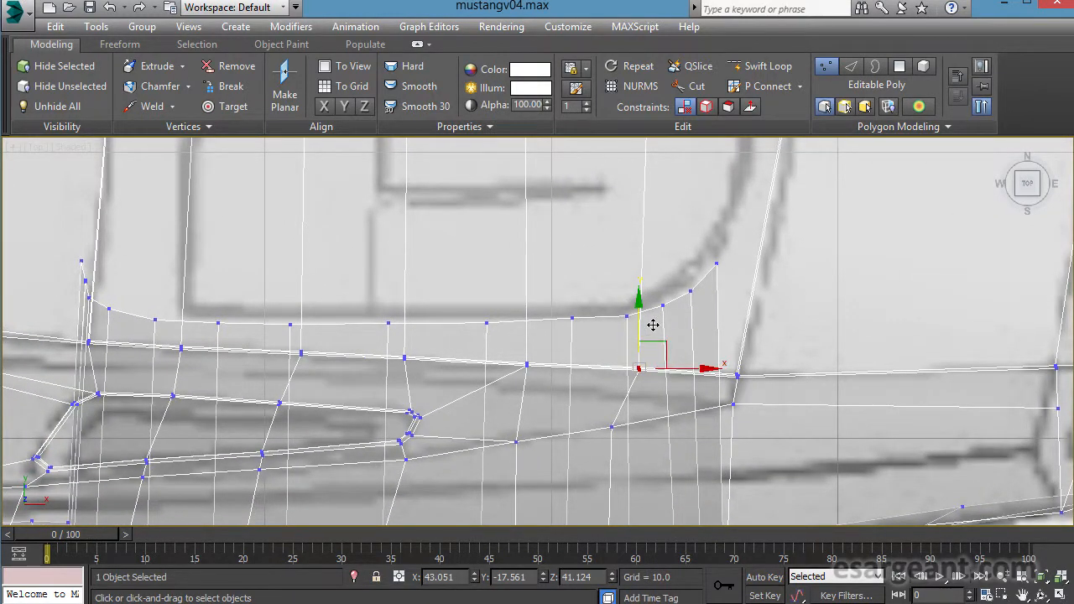
left_click_drag(653, 326, 652, 328)
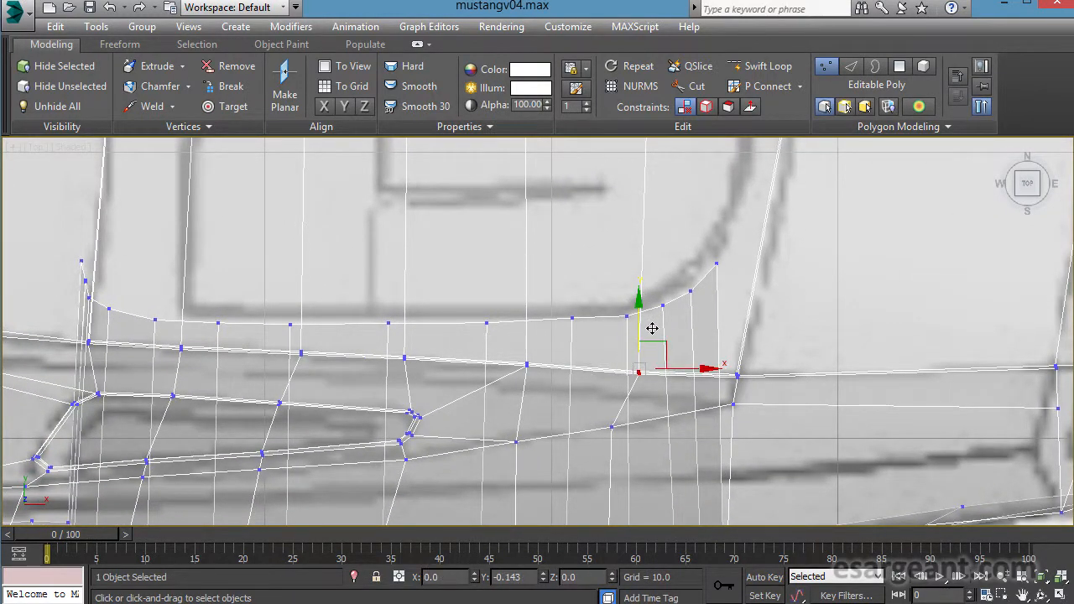
left_click_drag(655, 327, 655, 326)
Check the moved vertex and the rear pillar profile against the side blueprint in the Front view.
middle_click_drag(675, 330, 297, 297)
key("alt+w")
right_click(852, 249)
key("alt+w")
middle_click_drag(812, 292, 704, 291)
scroll(703, 290, "down", 5)
middle_click_drag(654, 344, 554, 332)
scroll(554, 332, "up", 5)
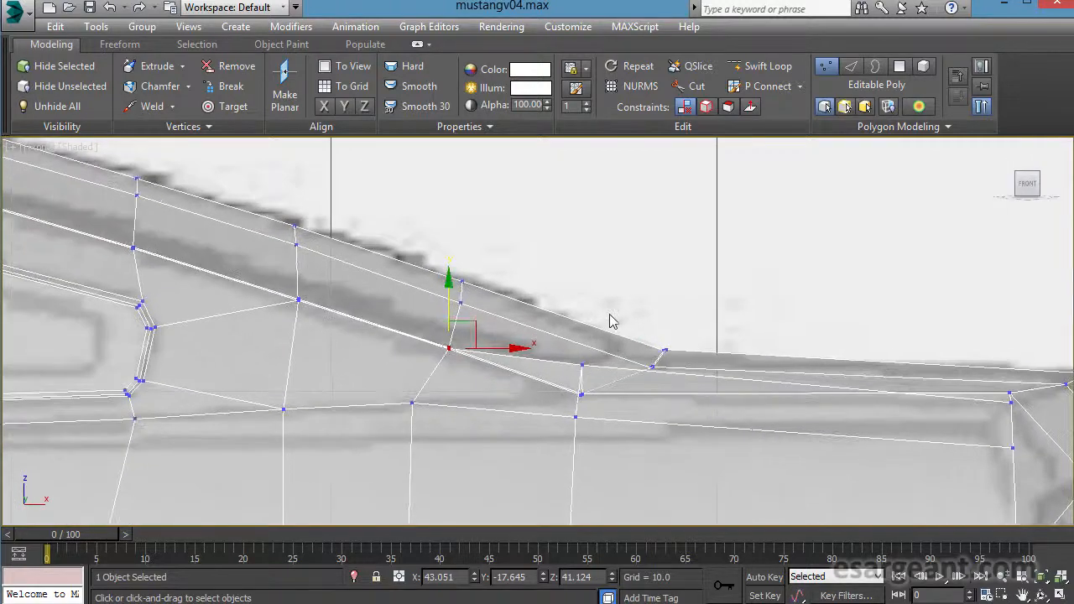
In the Perspective view, select one of the stacked vertices ahead of the pillar's base and shift it outward to about Y -17.70.
key("alt+w")
right_click(869, 395)
key("alt+w")
middle_click_drag(686, 455, 698, 423, "alt")
middle_click_drag(754, 380, 449, 274, "alt")
left_click(504, 415)
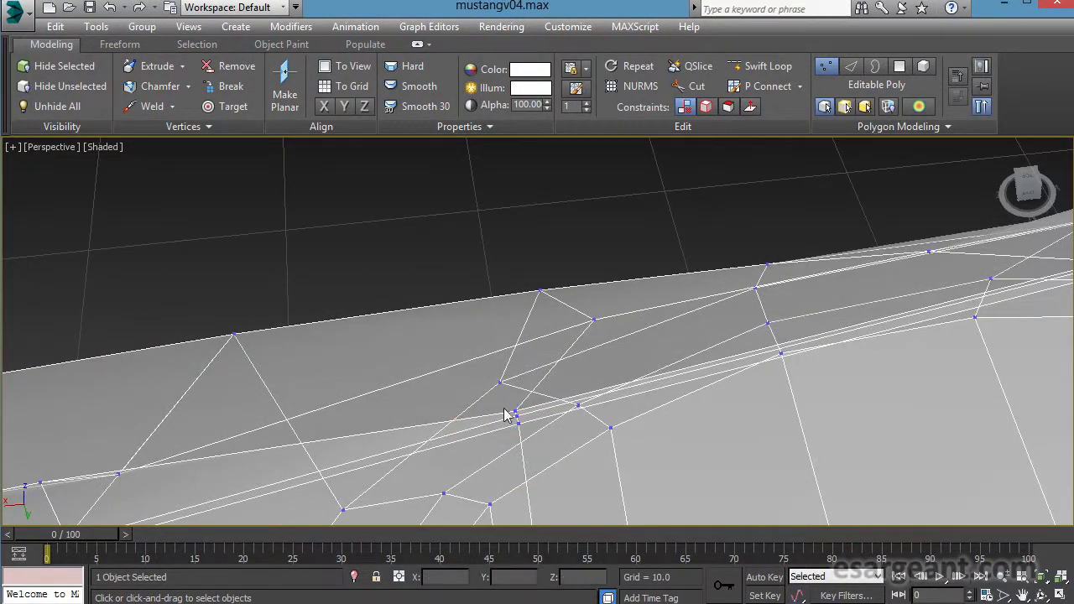
left_click(526, 423)
middle_click_drag(526, 424, 483, 393, "alt")
middle_click_drag(563, 485, 537, 478, "alt")
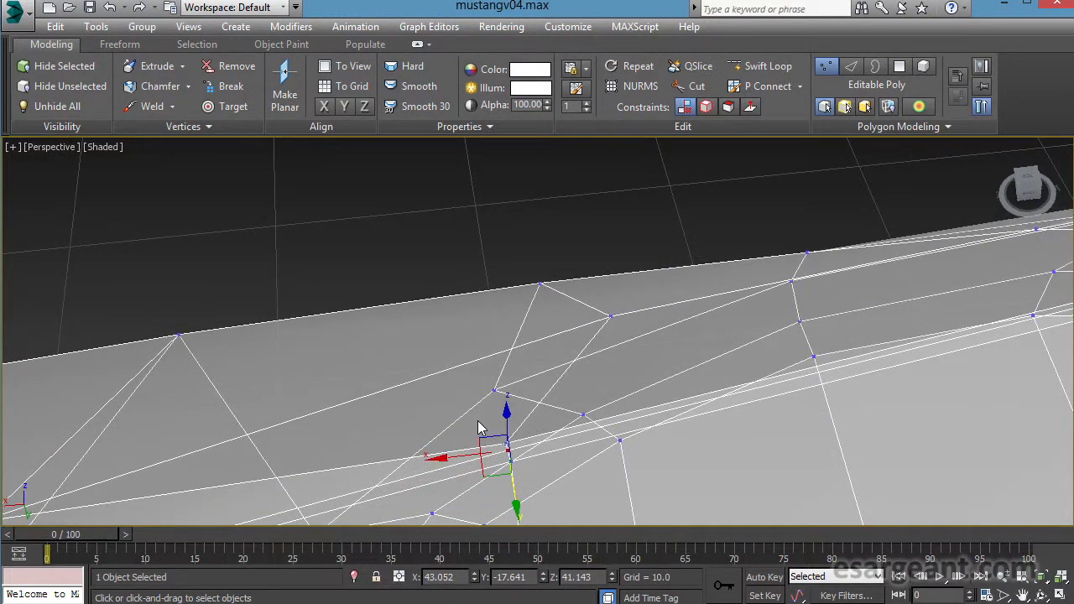
left_click_drag(517, 444, 518, 445)
middle_click_drag(548, 471, 543, 460, "alt")
Raise the selected pillar edge vertex slightly, deselect it, and turn off see-through display to review the rear corner.
scroll(507, 429, "down", 5)
middle_click_drag(504, 428, 539, 422, "alt")
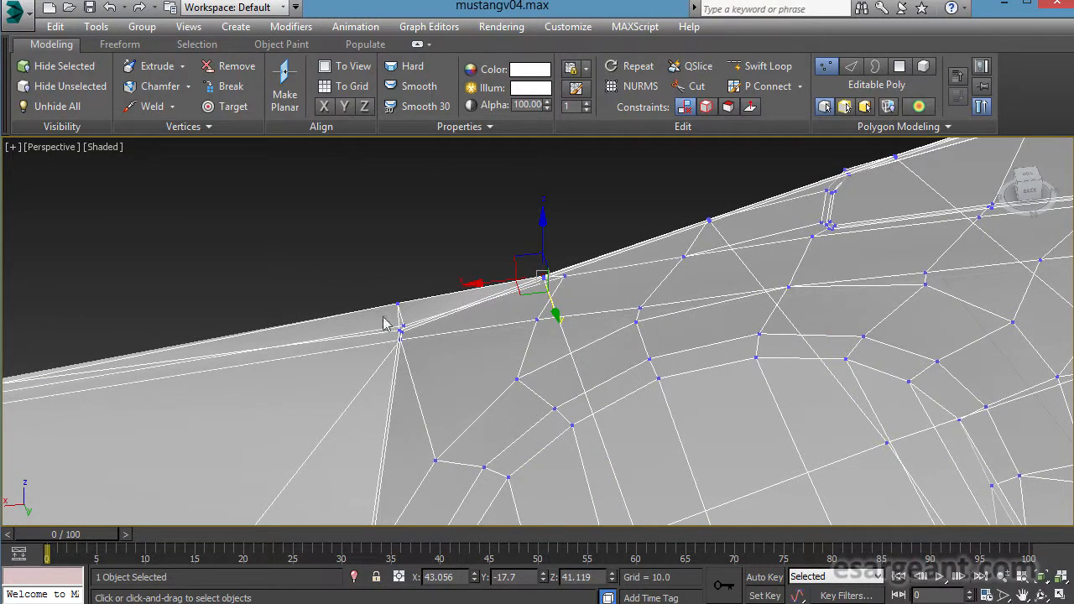
middle_click_drag(504, 330, 539, 312, "alt")
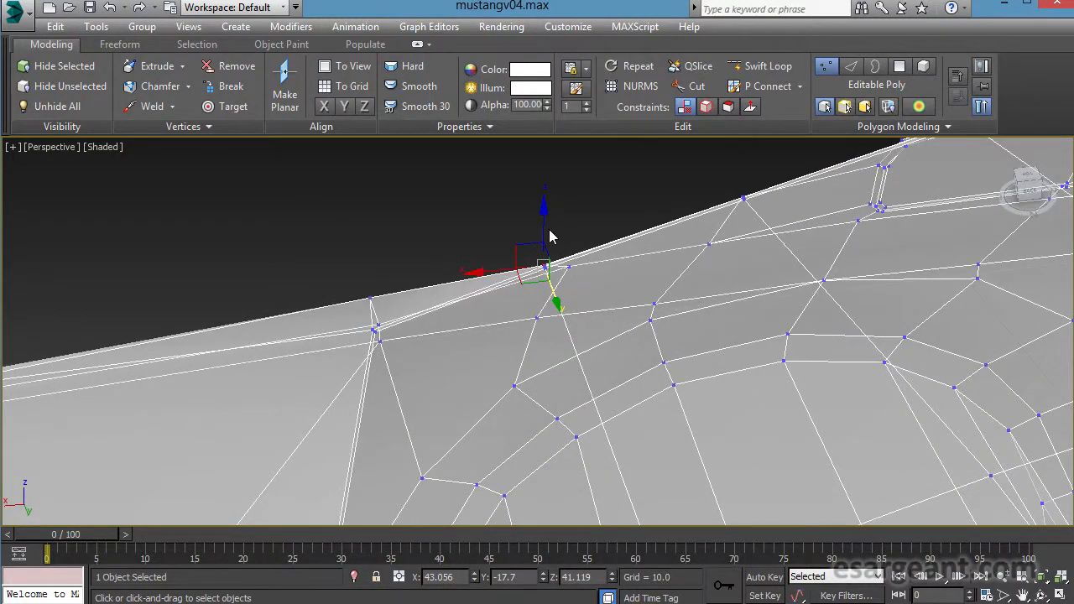
mouse_move(554, 234)
left_mouse_down()
mouse_move(558, 214)
mouse_move(560, 224)
left_mouse_up()
middle_click_drag(647, 276, 606, 271, "alt")
left_click(493, 332)
scroll(494, 332, "down", 6)
middle_click_drag(493, 332, 426, 319, "alt")
scroll(445, 324, "up", 4)
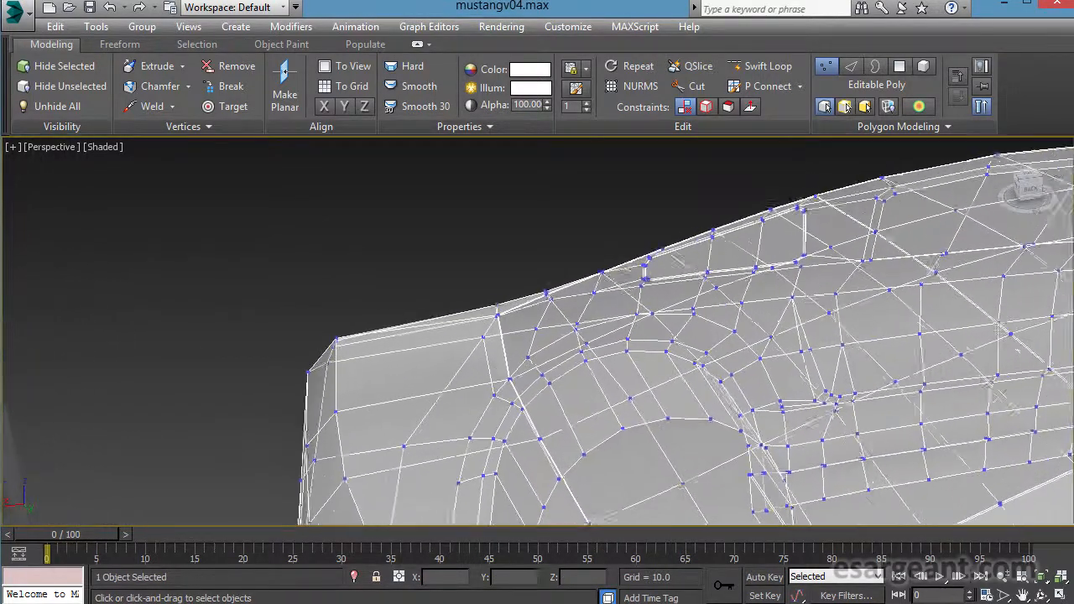
scroll(459, 323, "up", 4)
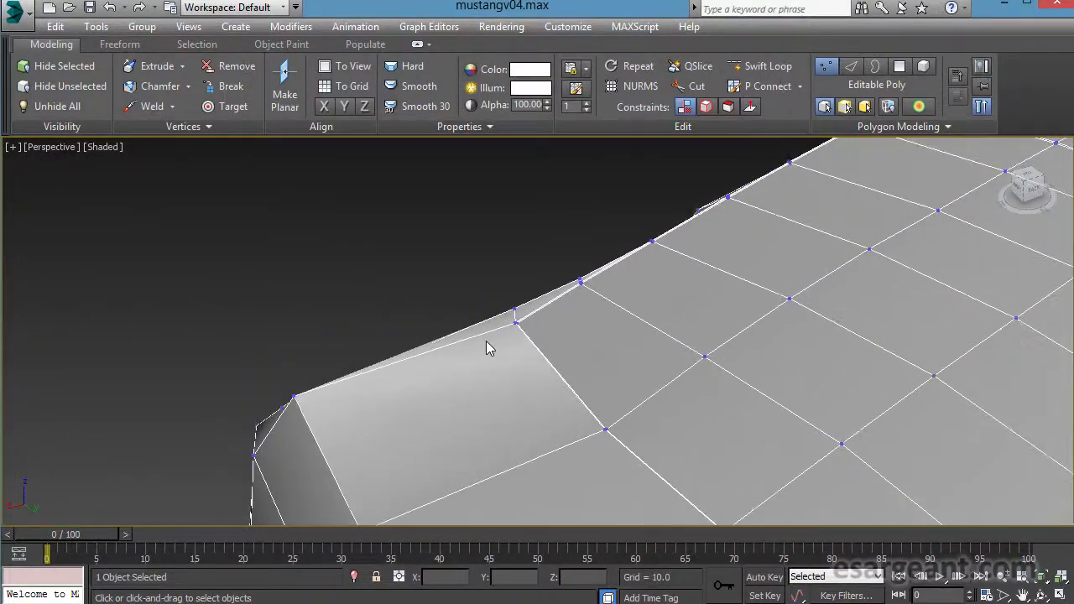
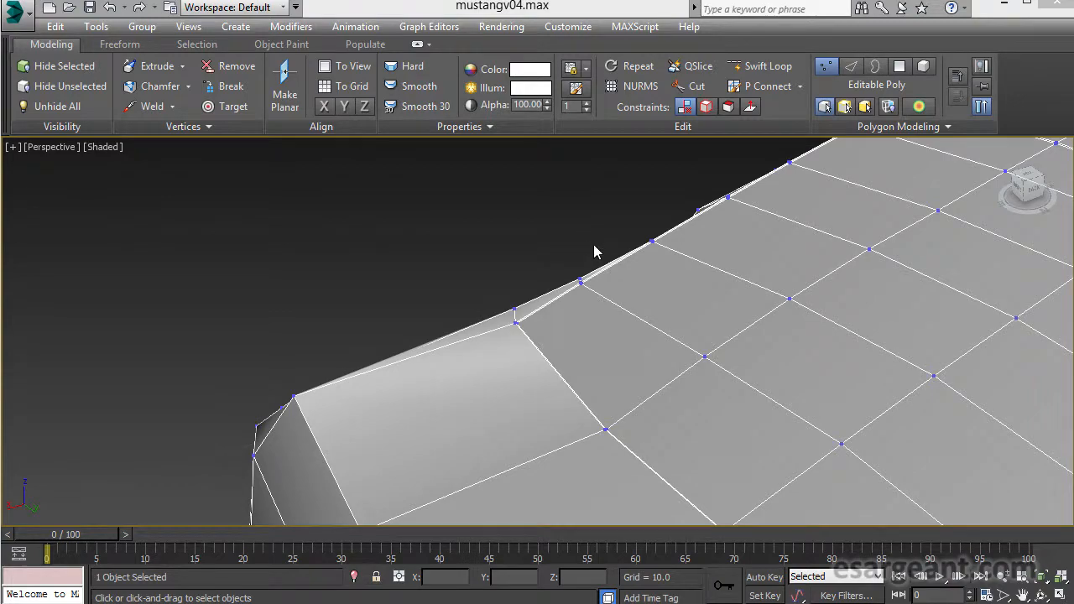
Select the two upper edge vertices along the rear pillar in the Perspective view and raise them slightly.
middle_click_drag(594, 244, 542, 241, "alt")
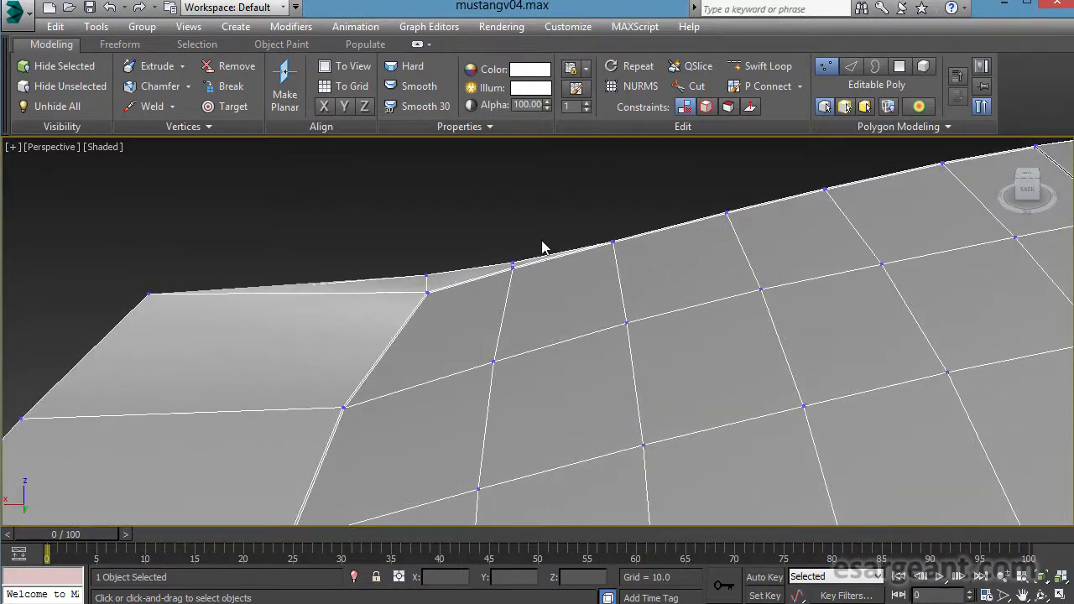
scroll(663, 260, "down", 5)
scroll(642, 265, "up", 4)
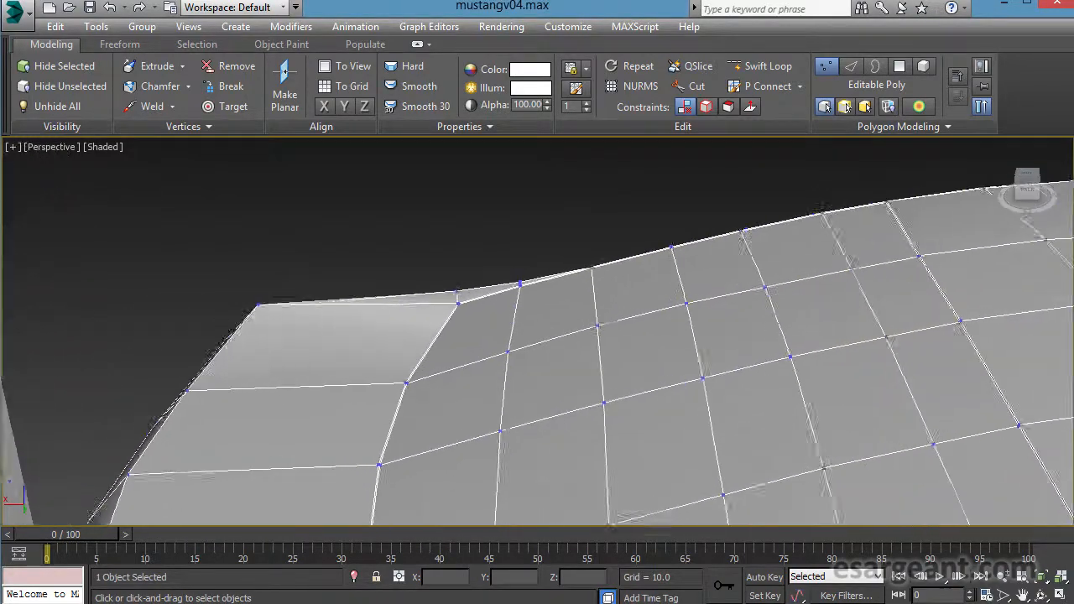
middle_click_drag(640, 268, 624, 355)
scroll(624, 355, "up", 6)
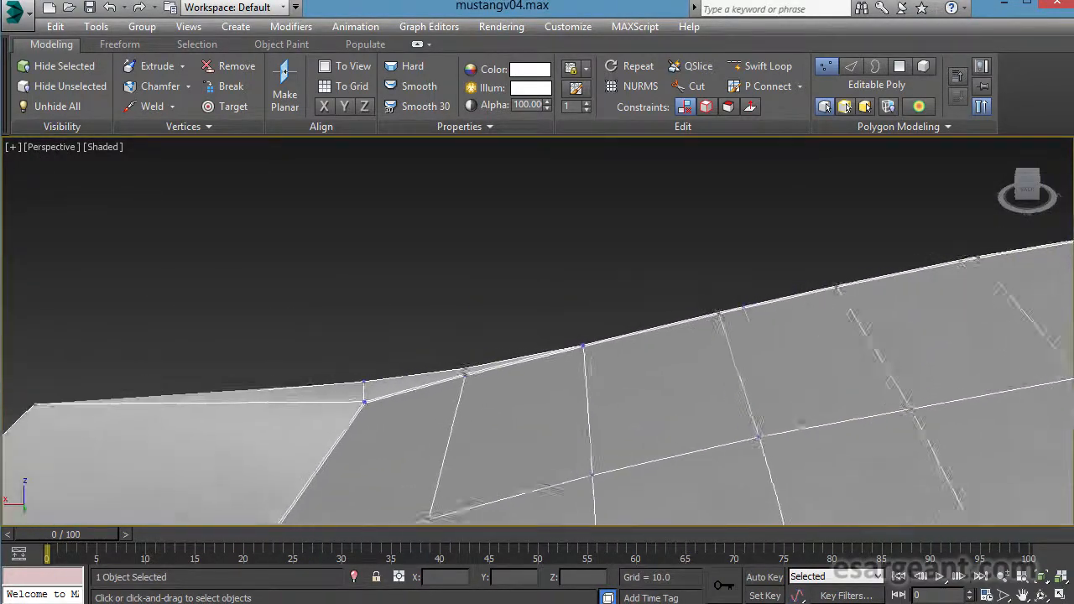
scroll(629, 349, "up", 1)
middle_click_drag(594, 387, 716, 424, "alt")
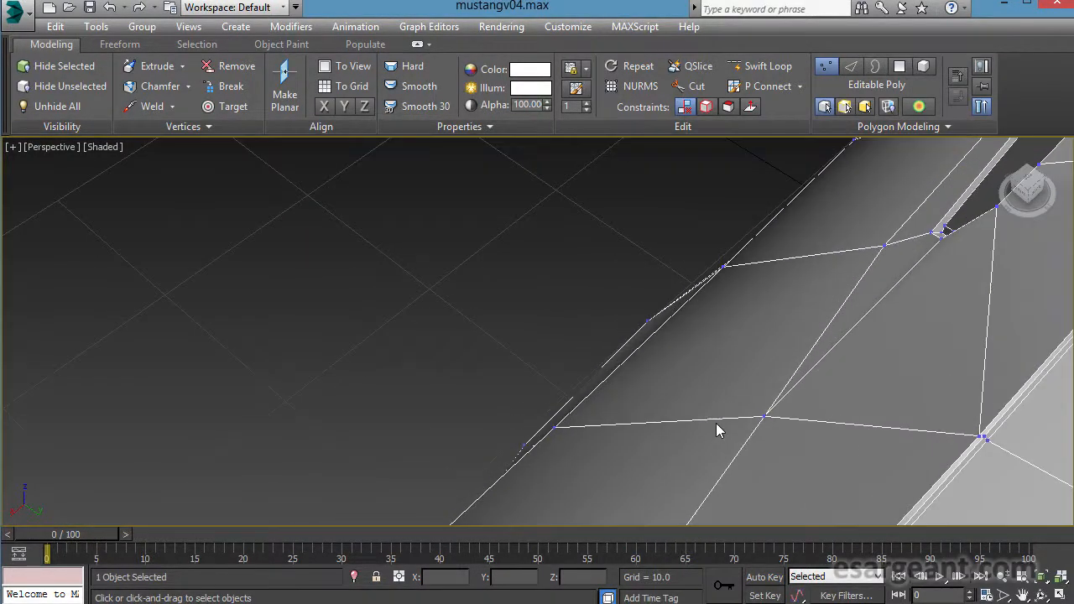
left_click(987, 448)
middle_click_drag(988, 448, 502, 405)
left_click(638, 282, "ctrl")
middle_click_drag(641, 288, 382, 266, "alt")
left_click_drag(391, 304, 393, 302)
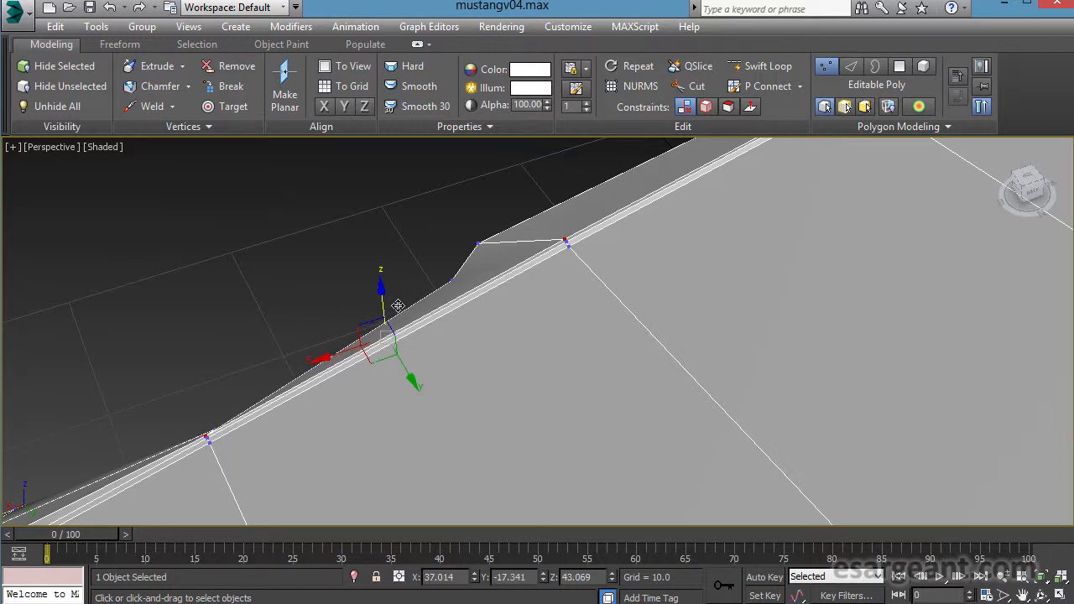
Keep only the rearmost of the two pillar vertices selected and raise it slightly.
middle_click_drag(393, 303, 374, 335, "alt")
left_click_drag(524, 204, 626, 287, "alt")
middle_click_drag(379, 304, 559, 292)
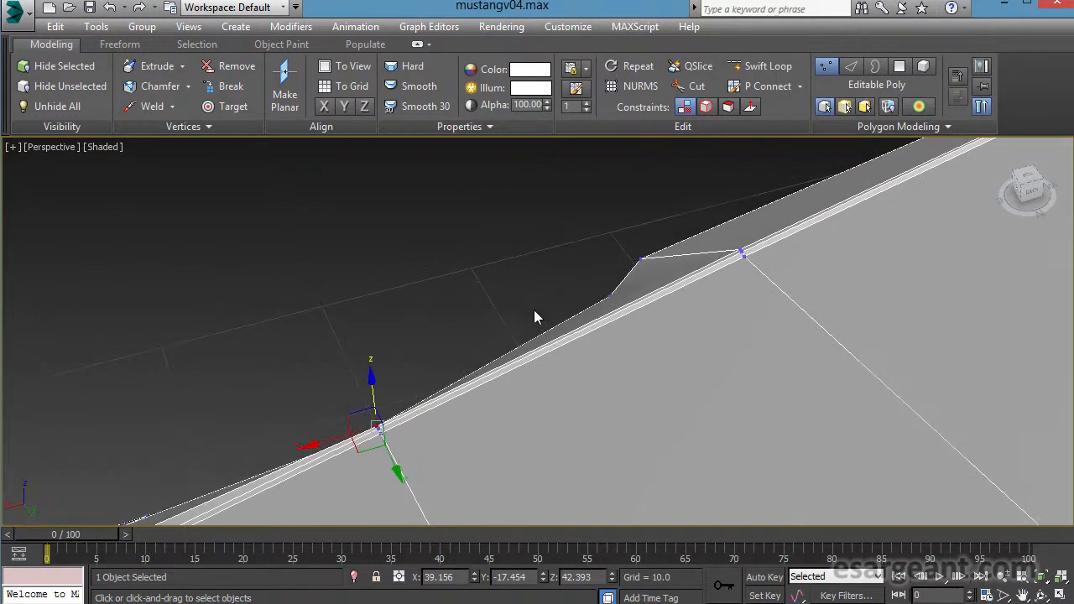
left_click_drag(382, 383, 377, 372)
Select the neighbouring vertices along the rear pillar's edge in turn and nudge them to smooth its profile.
middle_click_drag(377, 372, 431, 318, "alt")
mouse_move(555, 232)
left_mouse_down()
mouse_move(574, 239)
mouse_move(552, 240)
left_mouse_up()
left_click_drag(405, 350, 408, 351)
left_click_drag(406, 294, 408, 288)
middle_click_drag(348, 300, 437, 304)
left_click_drag(537, 343, 537, 344)
left_click_drag(528, 277, 535, 274)
Select the upper trunk corner vertex and shift it rearward along X to about 57.75.
middle_click_drag(436, 307, 361, 381, "alt")
scroll(543, 317, "down", 5)
middle_click_drag(470, 374, 561, 284)
scroll(561, 284, "up", 5)
scroll(518, 360, "up", 1)
left_click(759, 363)
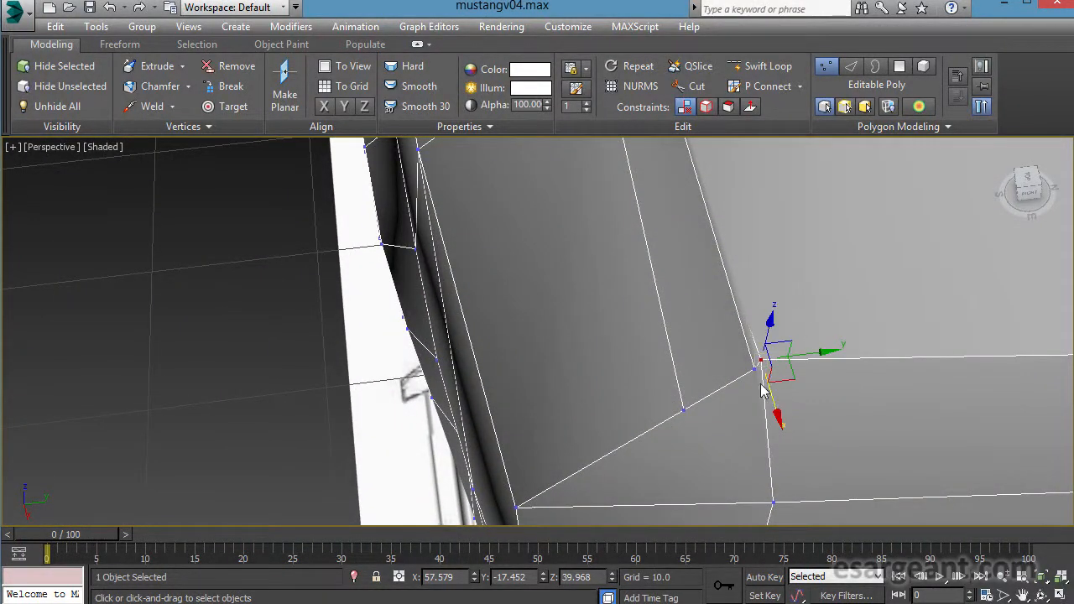
left_click_drag(792, 428, 791, 431)
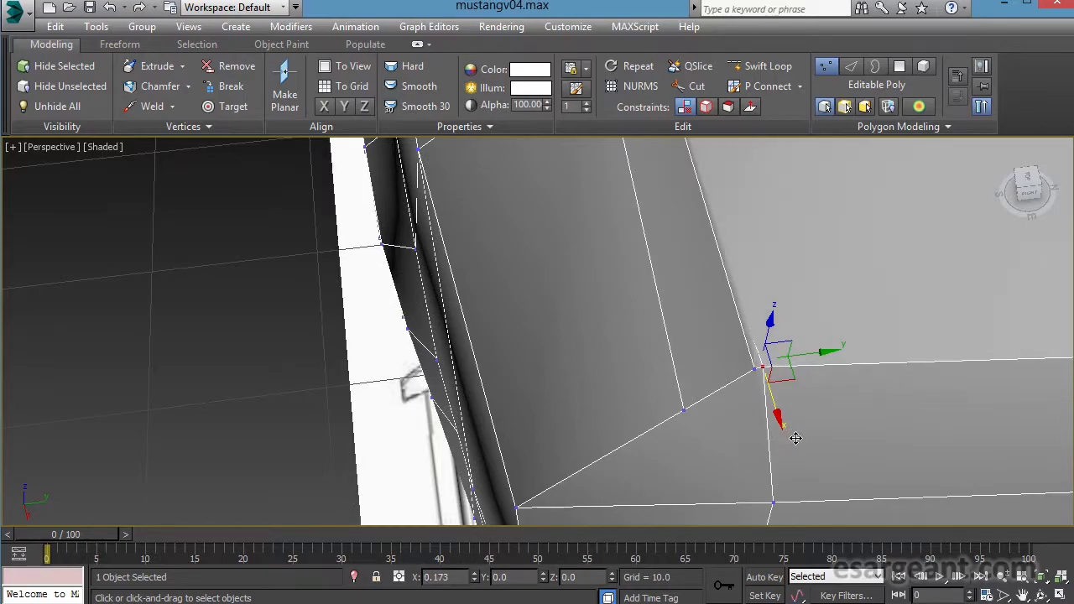
Leave vertex editing, deselect the body, and review the whole car's smooth shading from several angles.
scroll(588, 403, "down", 8)
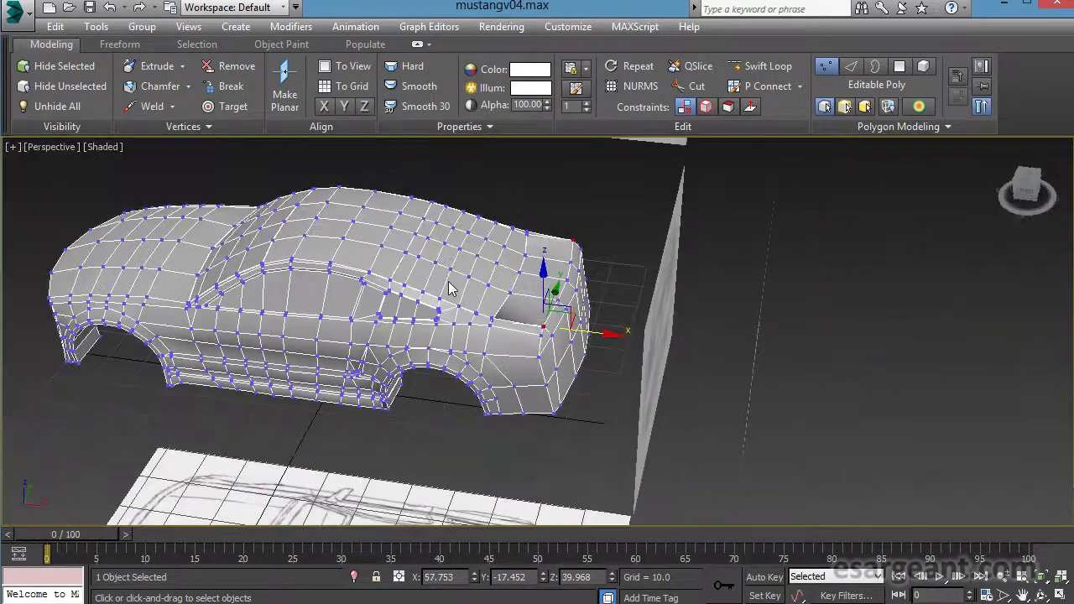
middle_click_drag(450, 288, 557, 319, "alt")
mouse_move(512, 242)
middle_mouse_down("alt")
mouse_move(515, 336)
mouse_move(422, 257)
mouse_move(517, 258)
middle_mouse_up("alt")
left_click(826, 65)
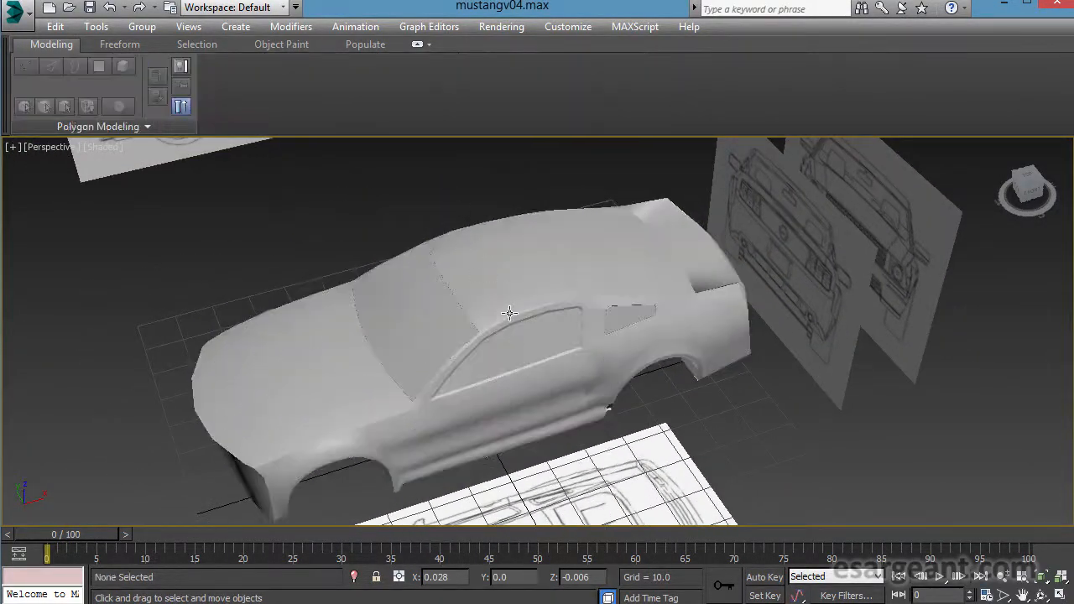
middle_click_drag(509, 313, 418, 340, "alt")
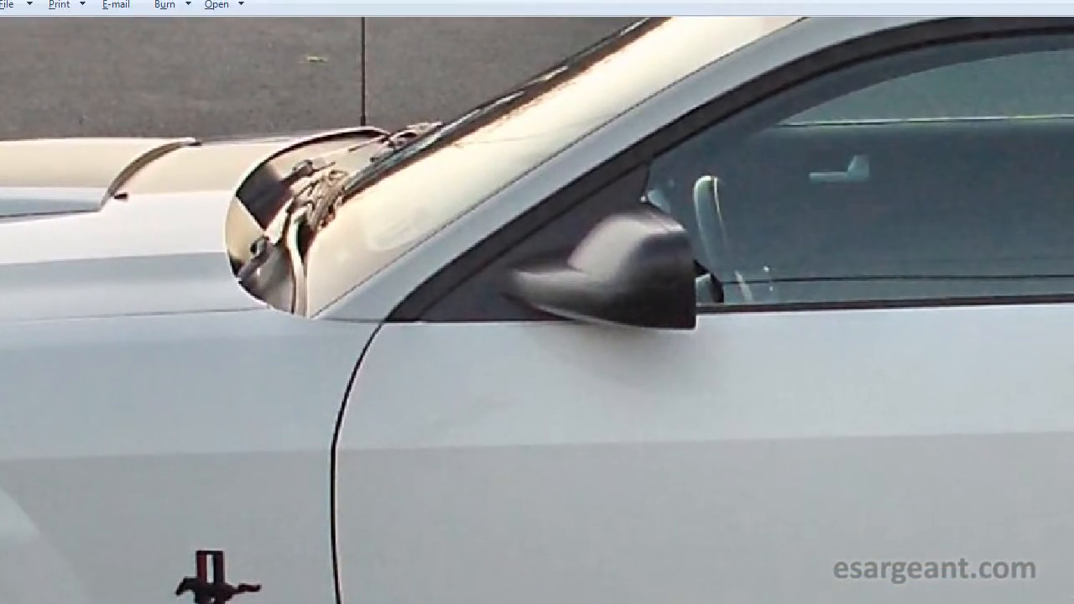
Examine the hood and windshield base in the side reference photo, then select the car body and compare the same area.
left_click_drag(470, 196, 730, 289)
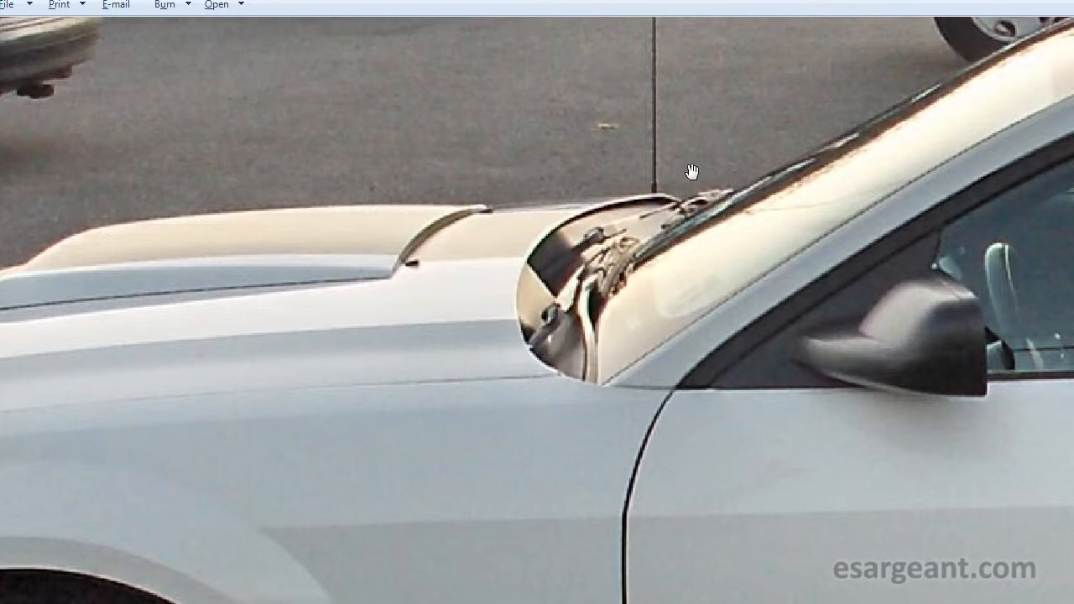
left_click_drag(506, 1, 1073, 80)
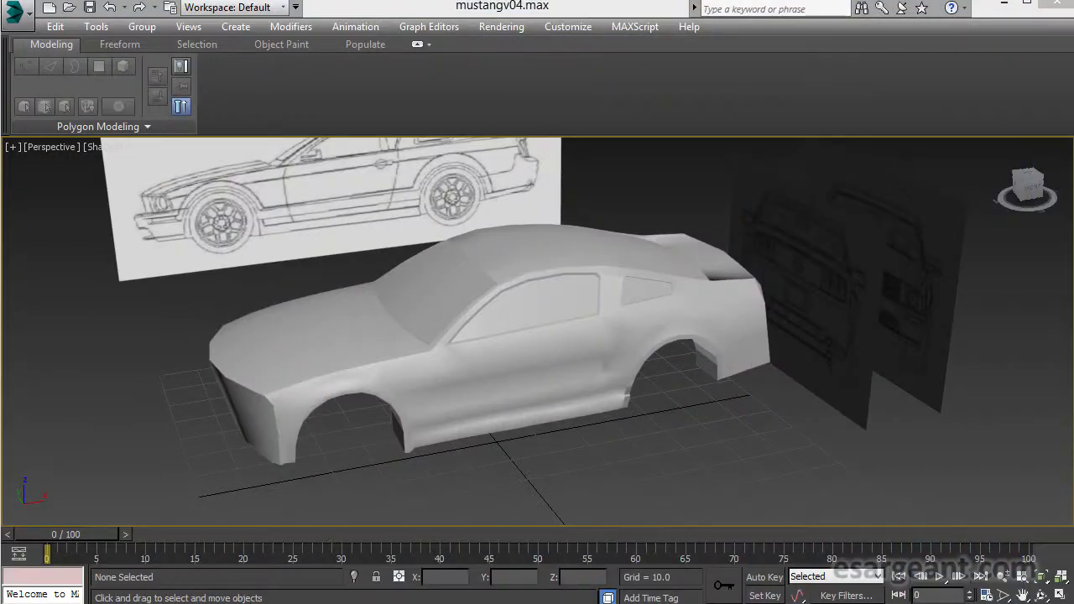
middle_click_drag(393, 362, 377, 353, "alt")
left_click(377, 353)
middle_click_drag(290, 317, 428, 280)
scroll(523, 276, "up", 10)
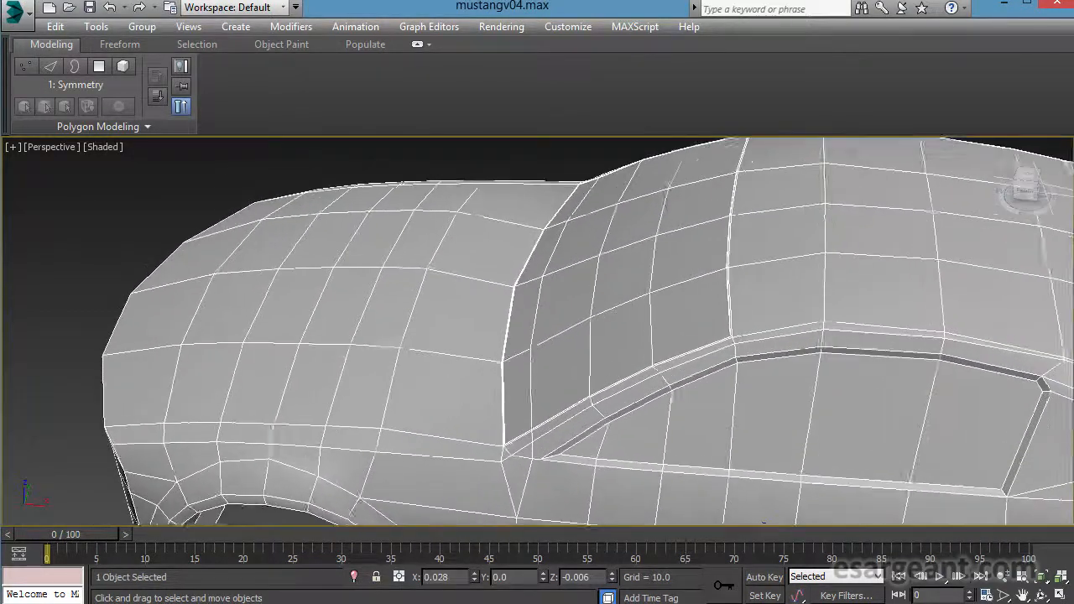
Turn on see-through display in the Front view and compare the hood's rear edge and windshield base with the side blueprint.
key("alt+w")
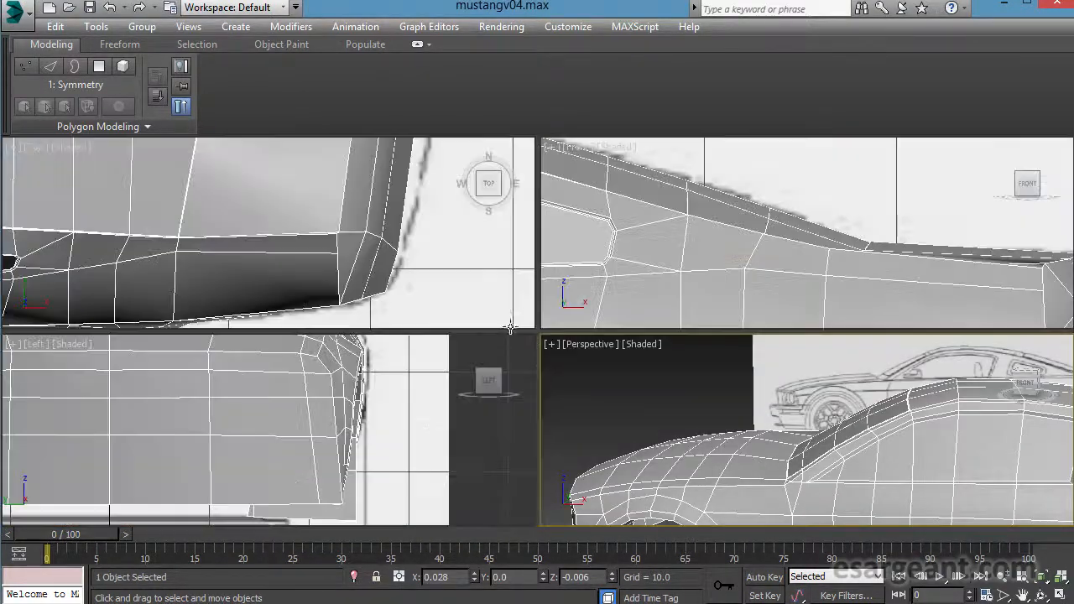
left_click(714, 230)
key("alt+x")
key("alt+w")
middle_click_drag(67, 307, 965, 310)
middle_click_drag(294, 304, 1011, 310)
middle_click_drag(353, 273, 994, 292)
mouse_move(480, 288)
middle_mouse_down()
mouse_move(638, 197)
mouse_move(663, 160)
middle_mouse_up()
scroll(537, 328, "down", 1)
mouse_move(503, 327)
middle_mouse_down()
mouse_move(681, 327)
mouse_move(696, 302)
mouse_move(668, 353)
middle_mouse_up()
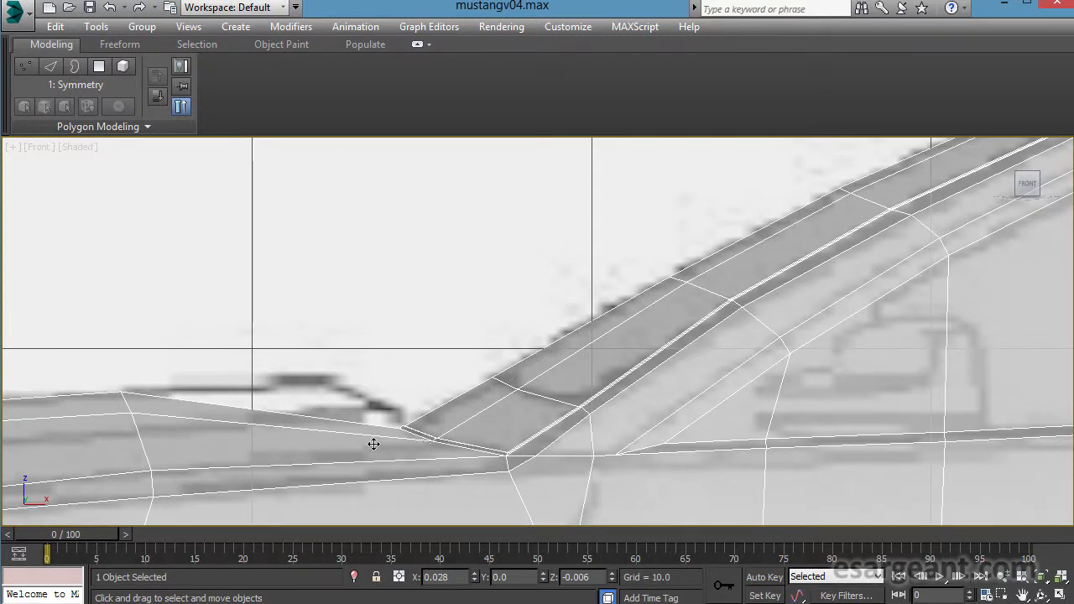
middle_click_drag(335, 336, 404, 216)
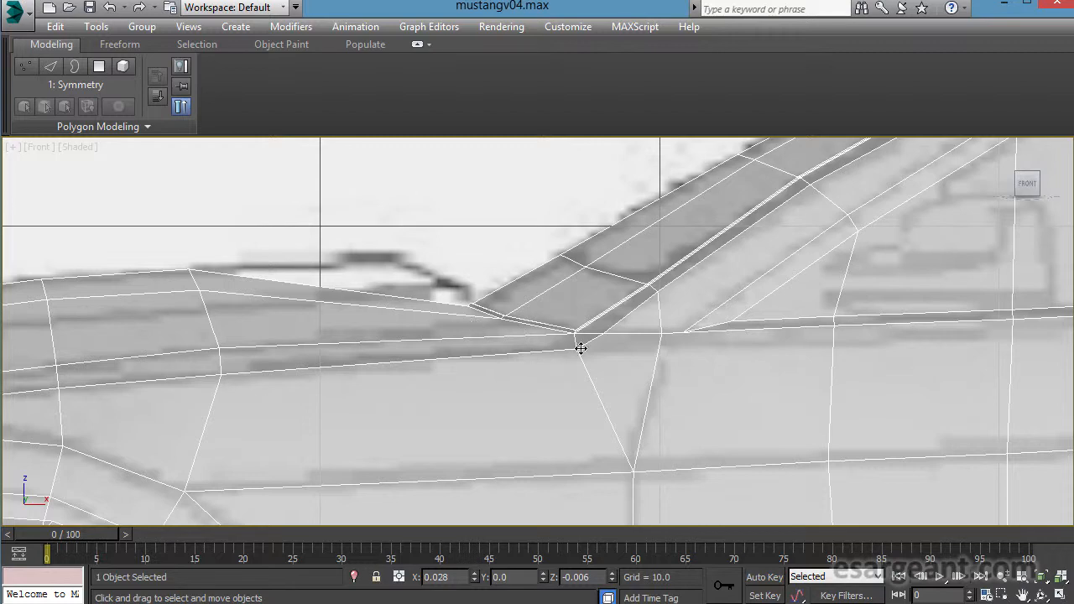
In the Top view, examine the windshield's lower corner and the hood's rear edge against the top blueprint.
key("alt+w")
middle_click(297, 255)
key("alt+w")
middle_click_drag(293, 254, 864, 210)
middle_click_drag(376, 276, 848, 339)
mouse_move(280, 317)
middle_mouse_down()
mouse_move(506, 328)
mouse_move(1040, 315)
middle_mouse_up()
middle_click_drag(529, 318, 841, 260)
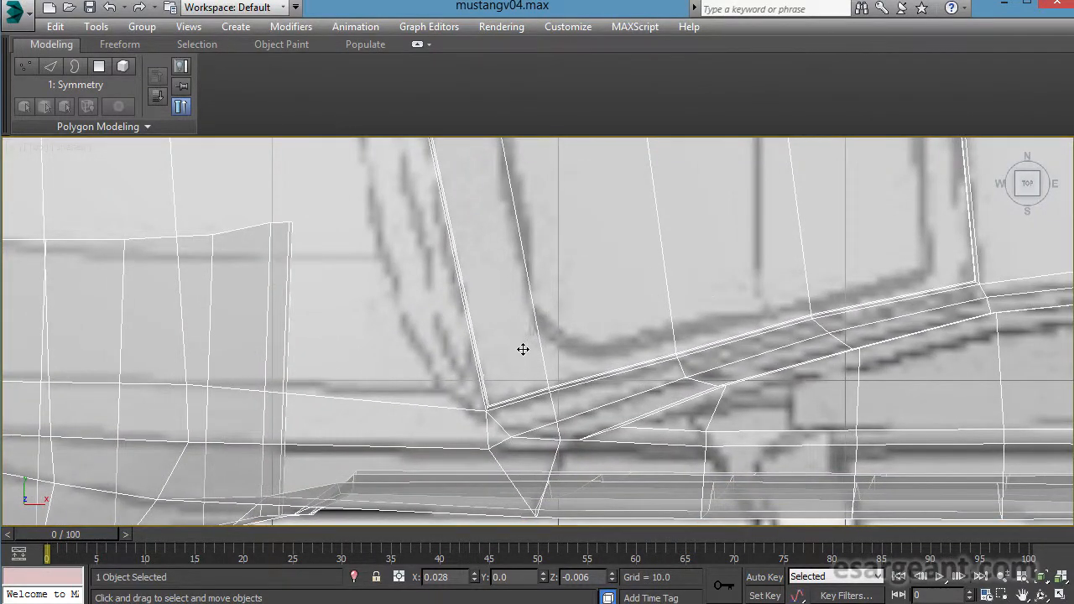
middle_click_drag(523, 348, 536, 300)
scroll(536, 300, "up", 3)
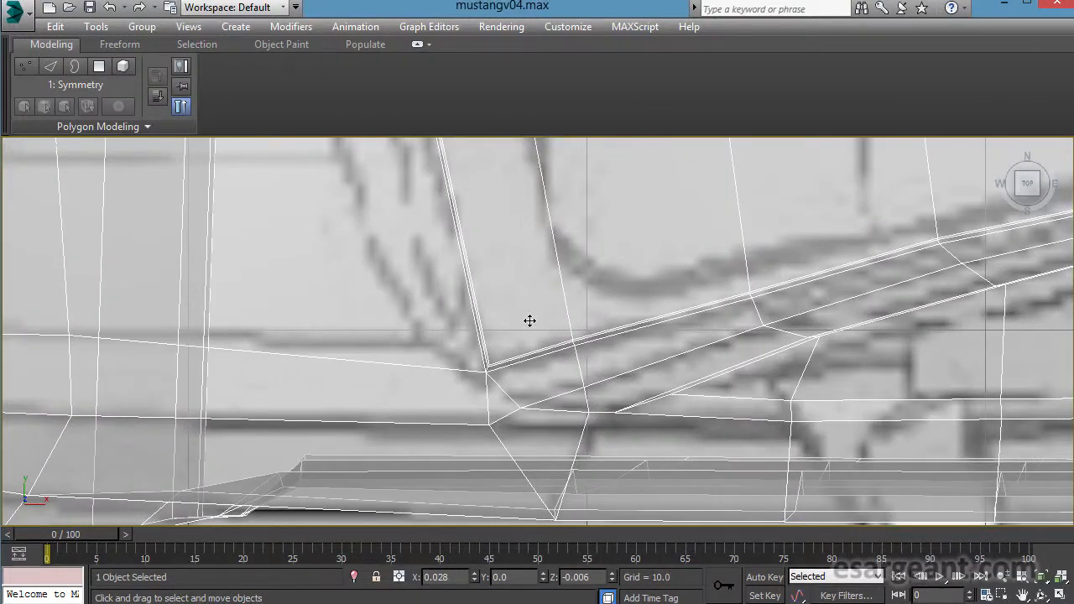
middle_click_drag(521, 322, 622, 308)
scroll(623, 308, "up", 3)
scroll(633, 309, "down", 1)
scroll(666, 392, "down", 1)
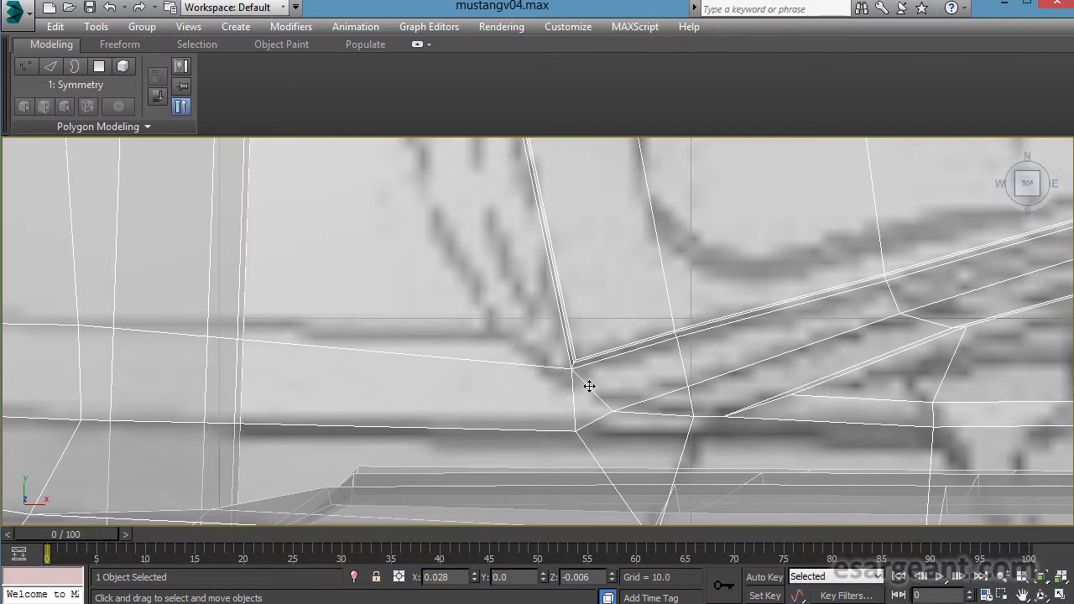
middle_click_drag(532, 361, 410, 368)
scroll(414, 368, "up", 1)
scroll(477, 413, "down", 1)
scroll(537, 329, "down", 5)
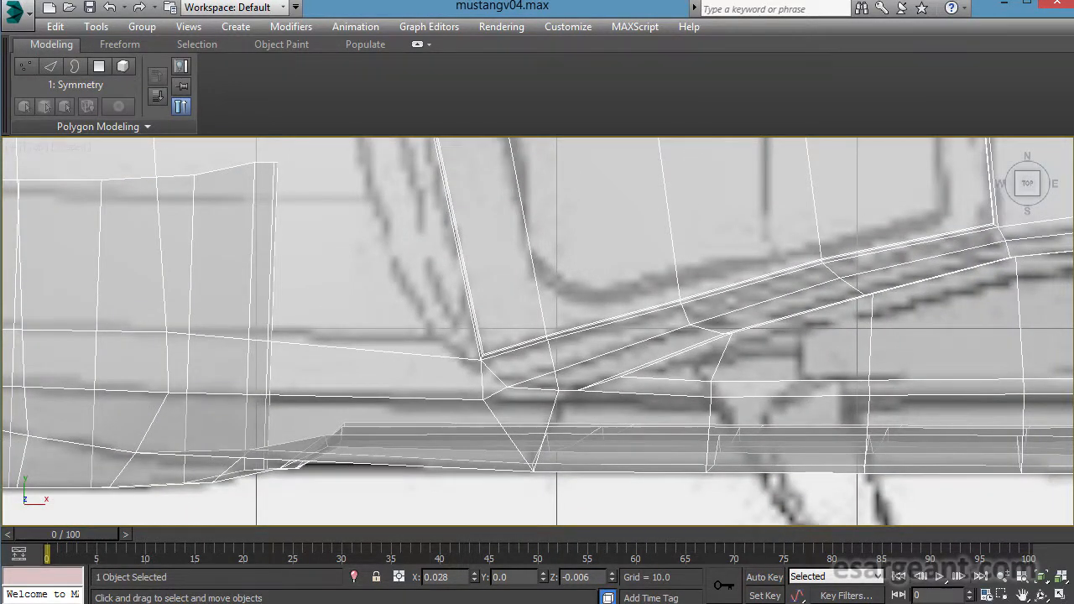
scroll(475, 447, "up", 4)
middle_click_drag(444, 412, 445, 371)
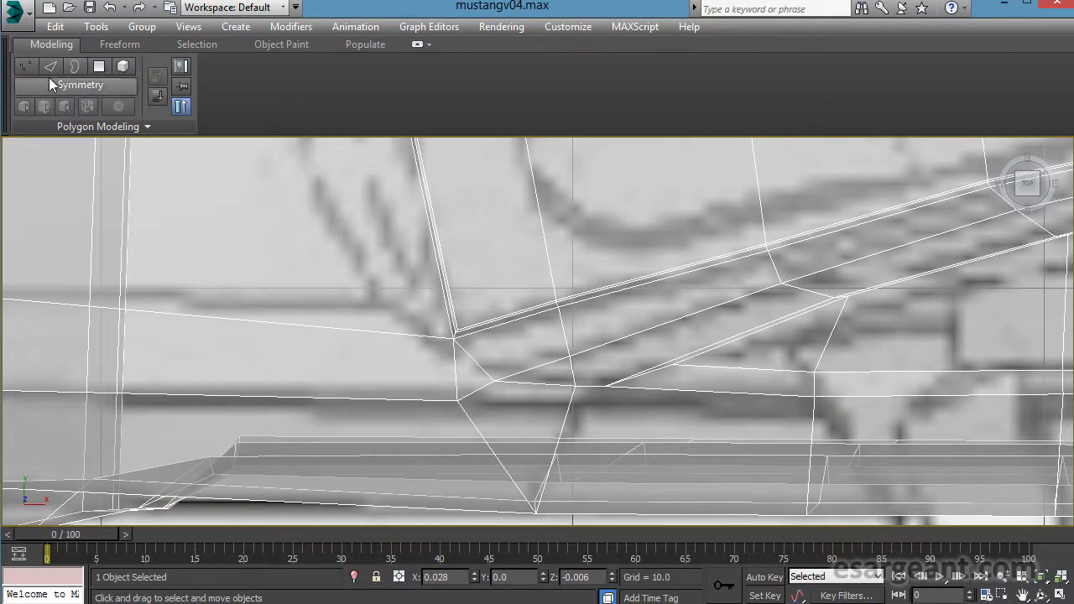
Cut new edges across the rear of the hood in the Top view, starting at the windshield's lower corner and following the blueprint's hood line.
left_click(98, 66)
left_click(656, 85)
scroll(464, 389, "up", 2)
middle_click_drag(464, 389, 503, 419)
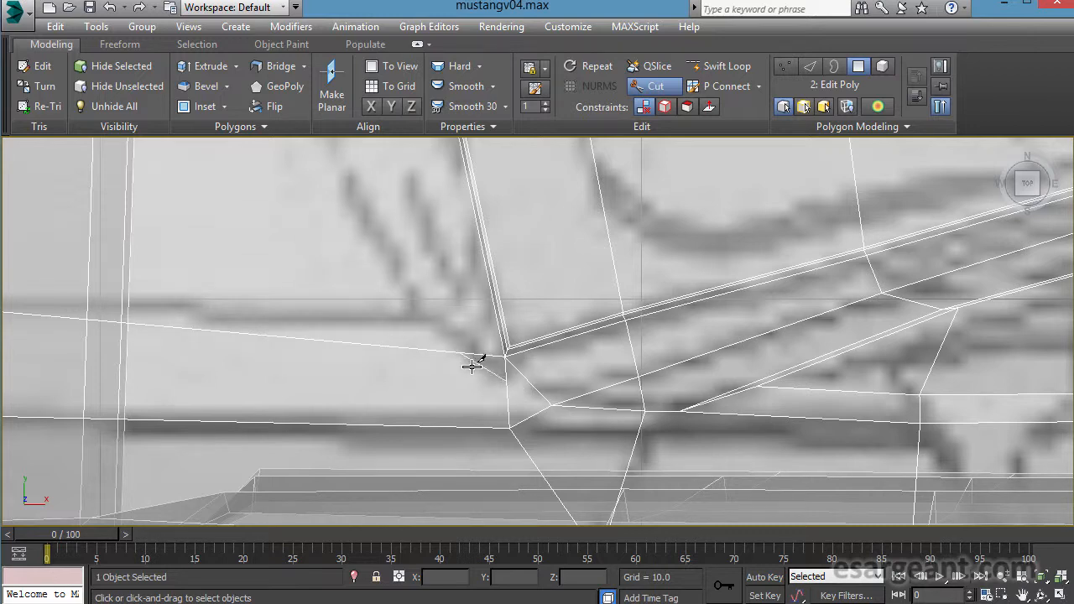
middle_click_drag(413, 281, 608, 591)
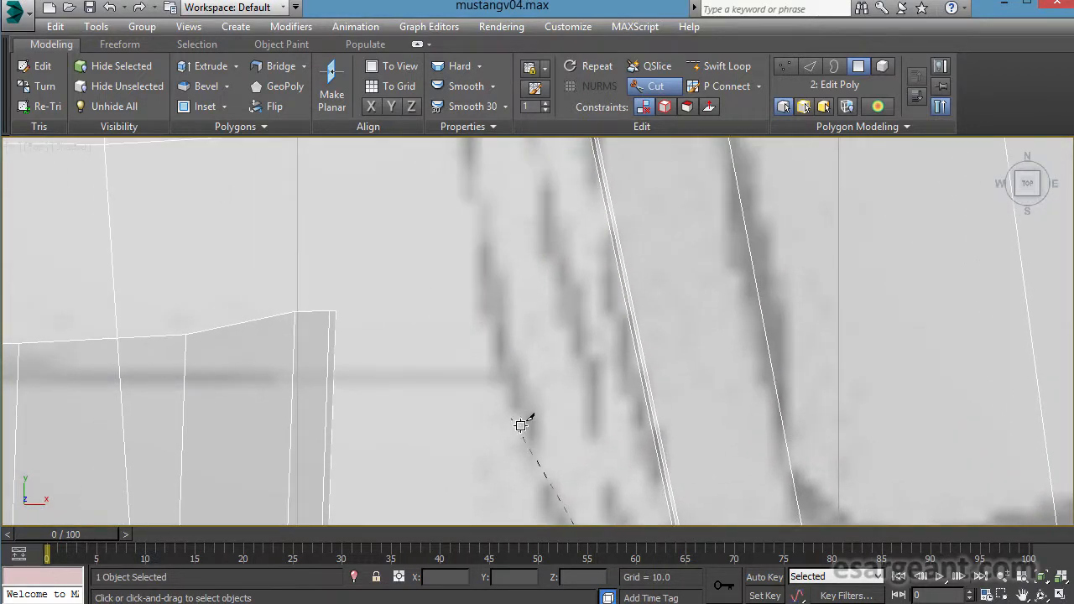
scroll(527, 347, "down", 2)
scroll(526, 346, "down", 3)
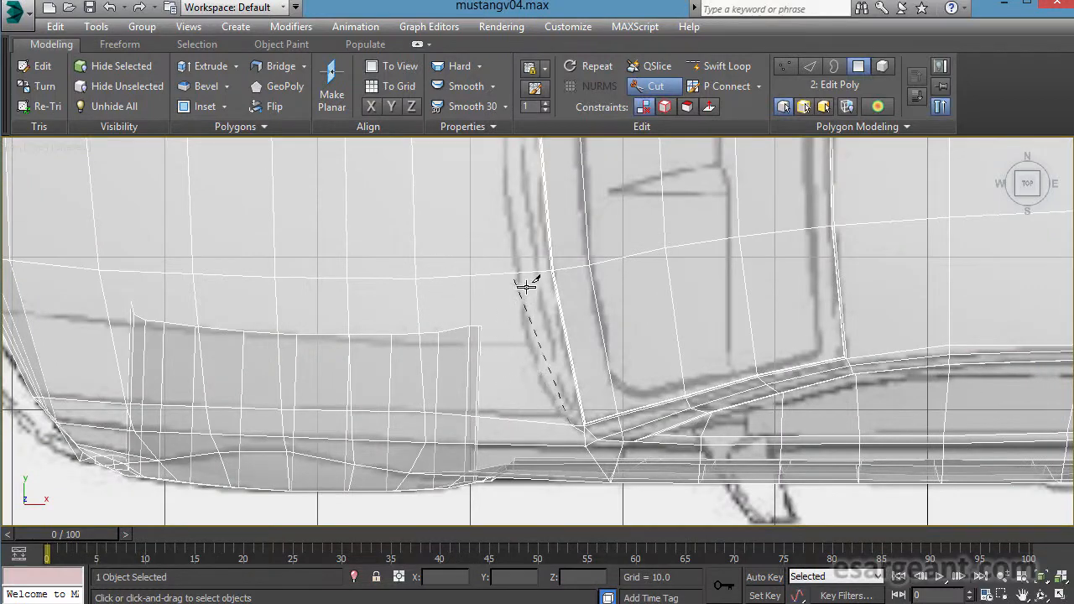
scroll(548, 277, "up", 3)
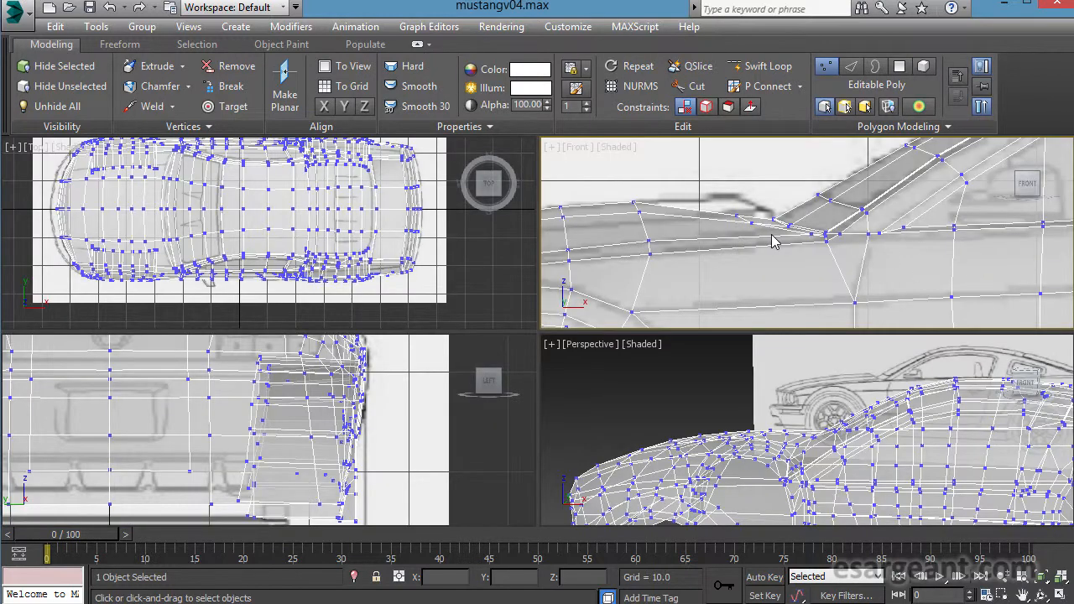
In the Front view, select the new vertices along the hood's rear edge and raise them to about Z 38.78.
scroll(739, 213, "up", 2)
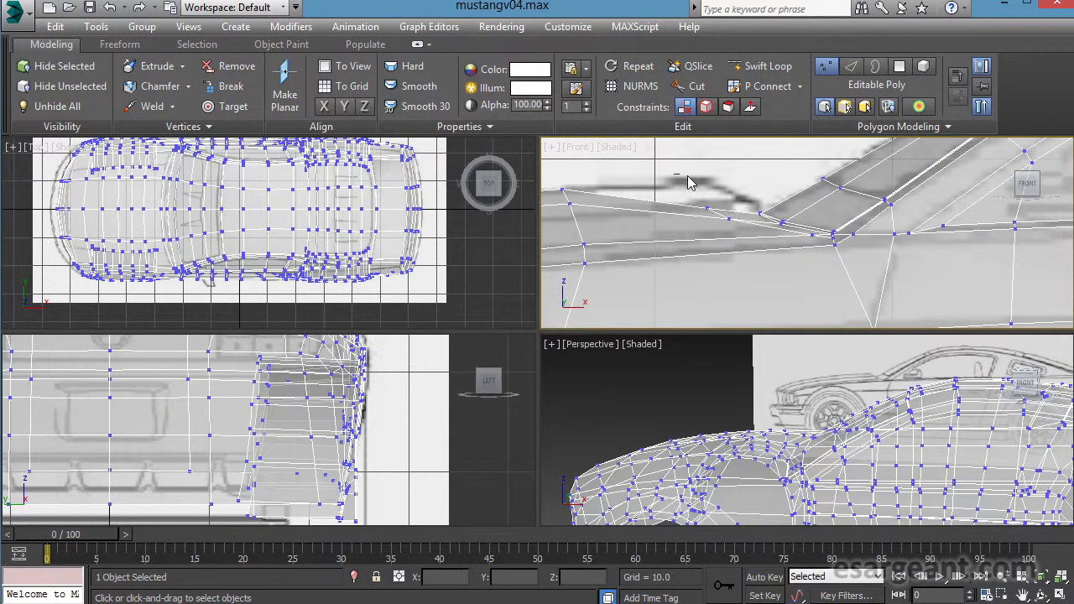
left_click_drag(755, 243, 754, 242)
mouse_move(730, 174)
left_mouse_down()
mouse_move(729, 151)
mouse_move(730, 163)
left_mouse_up()
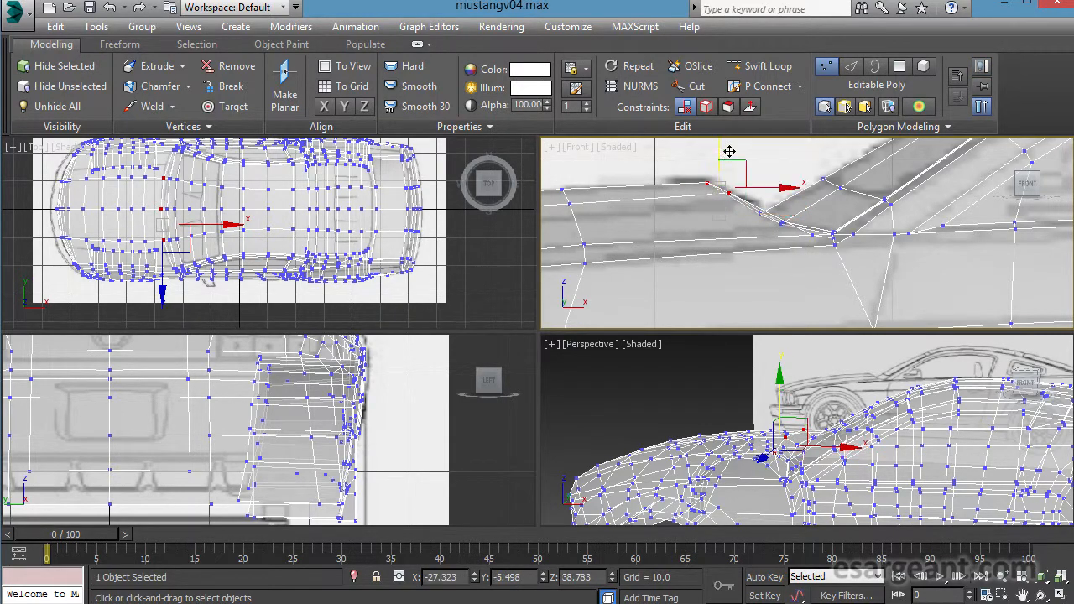
In the Top view, move the new hood edge's outer corner vertex to about X -24.12, Y -20.31, following the blueprint.
key("alt+w")
scroll(240, 259, "up", 8)
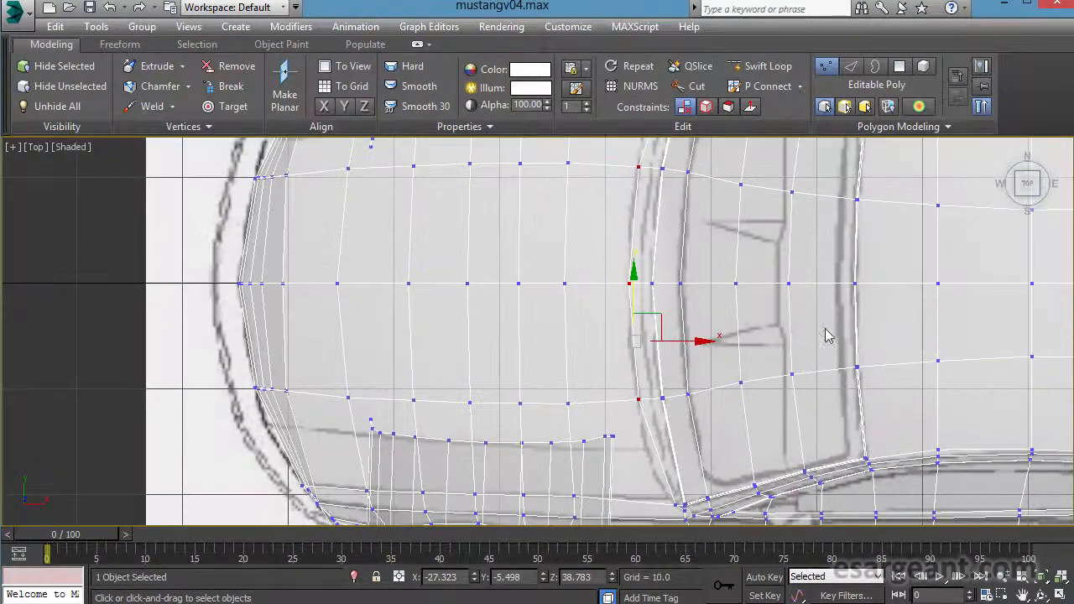
scroll(712, 297, "up", 3)
mouse_move(713, 297)
middle_mouse_down()
mouse_move(496, 259)
mouse_move(463, 291)
mouse_move(437, 183)
middle_mouse_up()
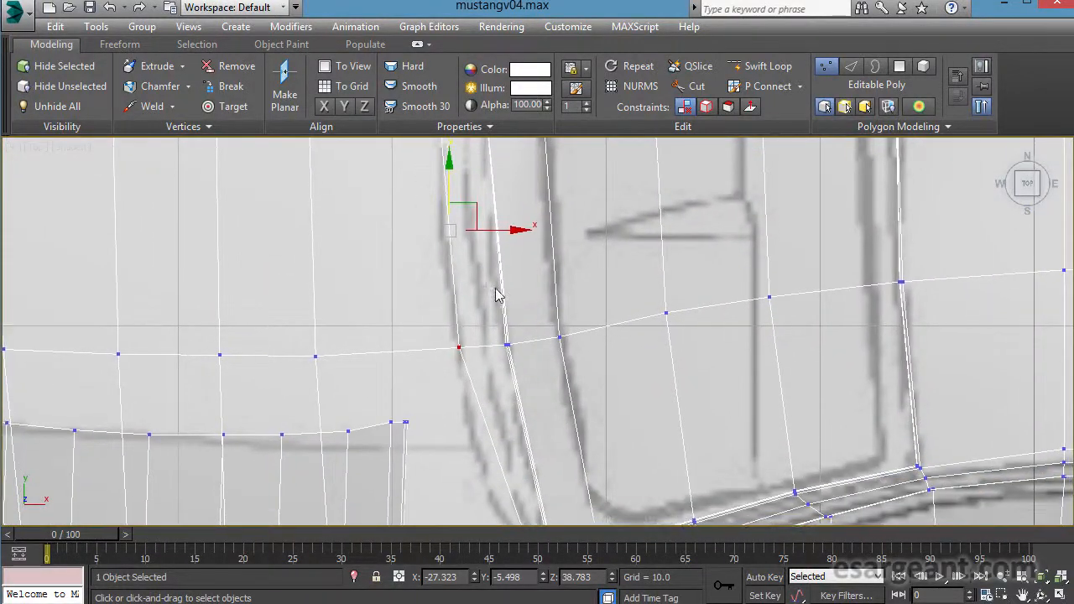
middle_click_drag(497, 310, 471, 171)
mouse_move(551, 298)
middle_mouse_down()
mouse_move(556, 235)
mouse_move(638, 272)
middle_mouse_up()
scroll(562, 234, "up", 2)
left_click_drag(571, 421, 570, 420)
scroll(588, 427, "up", 4)
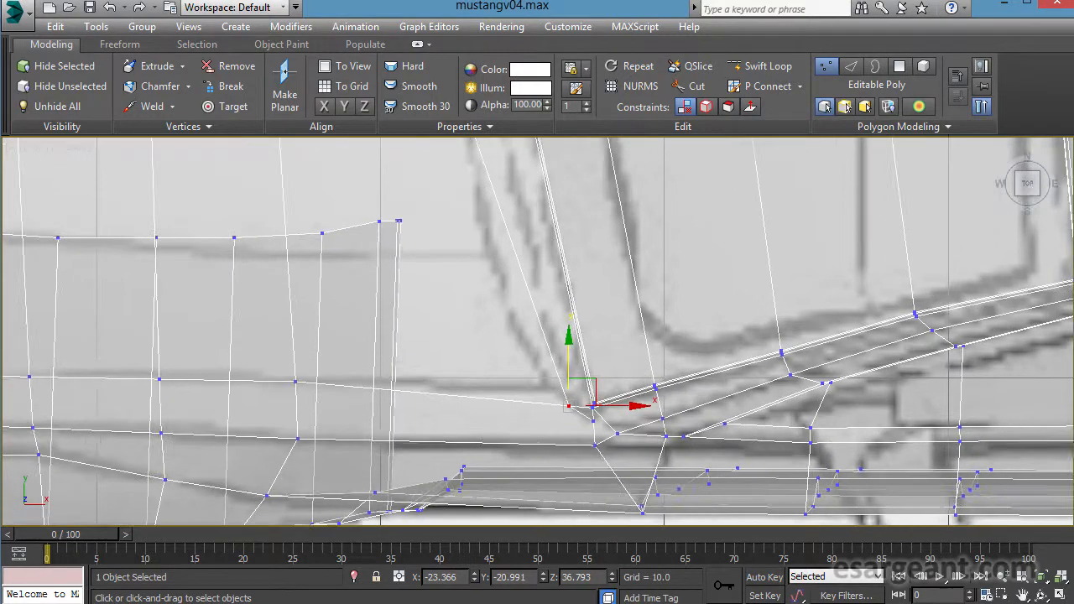
left_click_drag(595, 444, 573, 412)
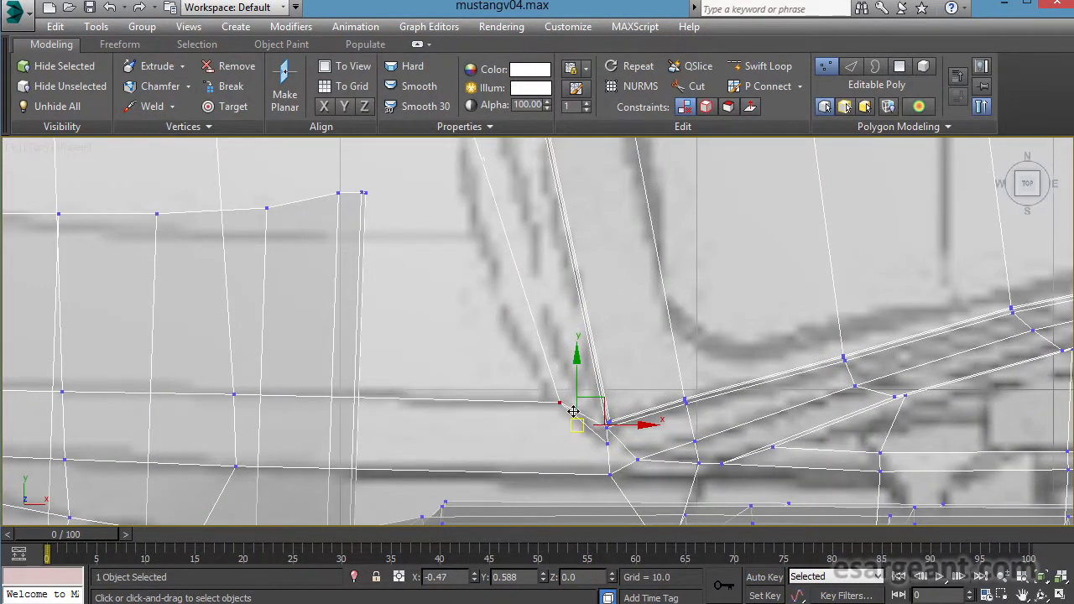
Examine the hood outline, roof, rear window and trunk vertices against the top blueprint.
middle_click_drag(556, 378, 853, 470)
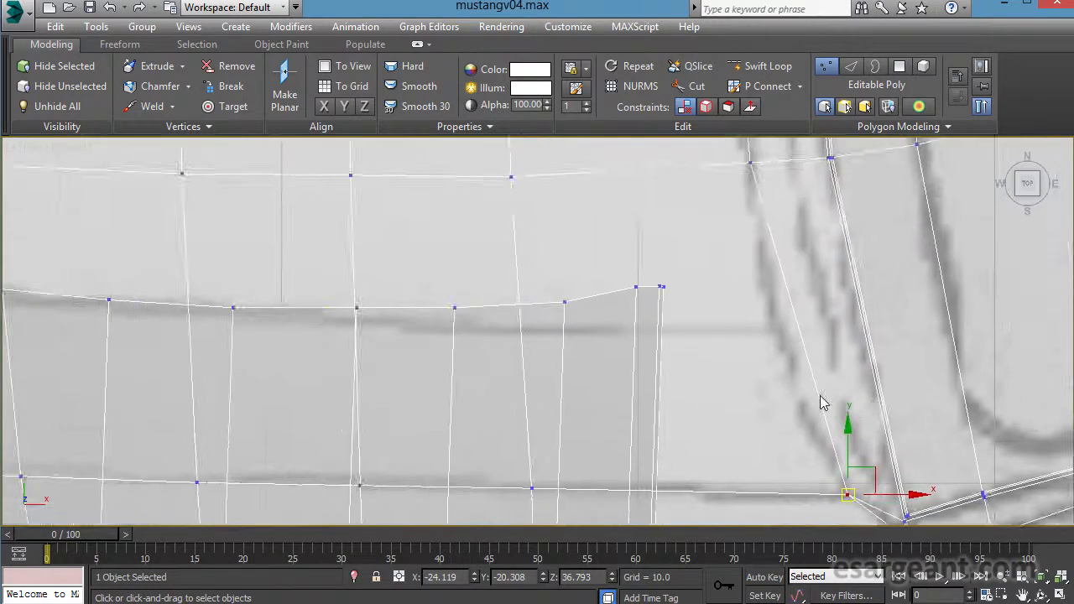
scroll(729, 347, "down", 4)
middle_click_drag(615, 384, 864, 415)
scroll(864, 415, "down", 8)
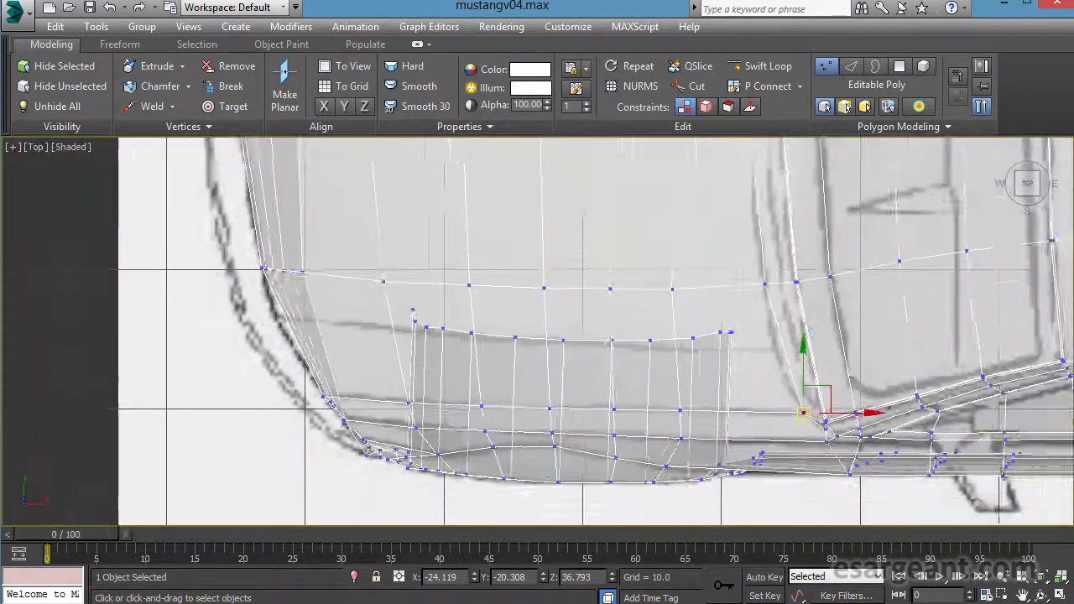
middle_click_drag(778, 318, 255, 376)
middle_click_drag(156, 281, 395, 277)
scroll(402, 272, "up", 2)
middle_click_drag(740, 321, 65, 303)
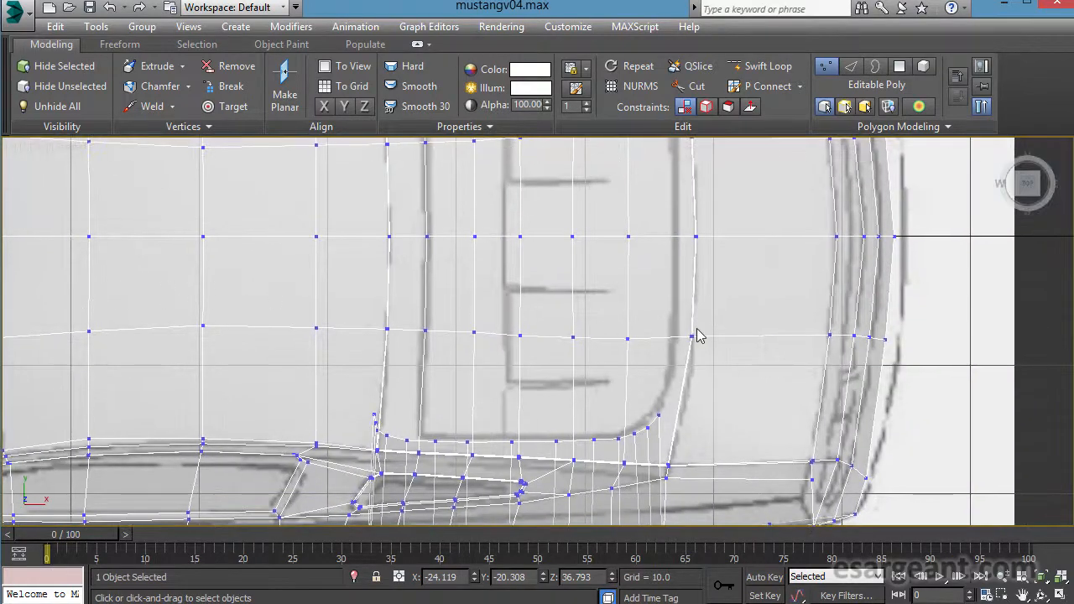
Examine the hood's rear corner and the base of the windshield against the lines of the top blueprint.
middle_click_drag(395, 335, 731, 307)
middle_click_drag(585, 348, 621, 273)
scroll(719, 263, "up", 4)
scroll(710, 270, "up", 2)
scroll(609, 278, "up", 1)
middle_click_drag(608, 383, 513, 350)
scroll(569, 332, "up", 1)
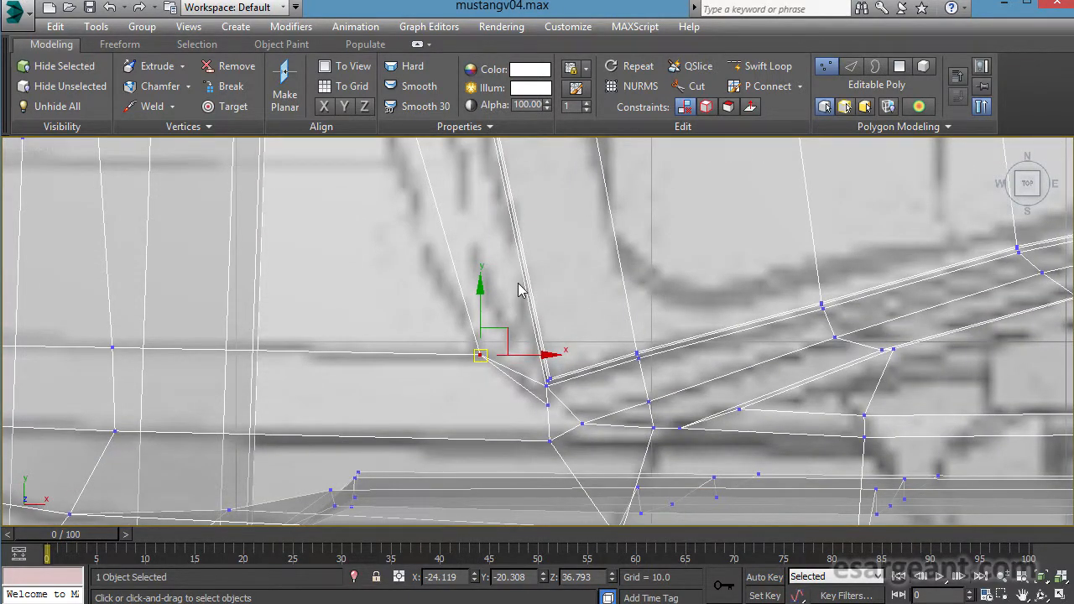
mouse_move(658, 256)
middle_mouse_down()
mouse_move(724, 487)
mouse_move(732, 579)
middle_mouse_up()
mouse_move(684, 348)
middle_mouse_down()
mouse_move(697, 441)
mouse_move(626, 50)
middle_mouse_up()
middle_click_drag(614, 328, 613, 296)
scroll(613, 296, "up", 2)
scroll(531, 329, "up", 1)
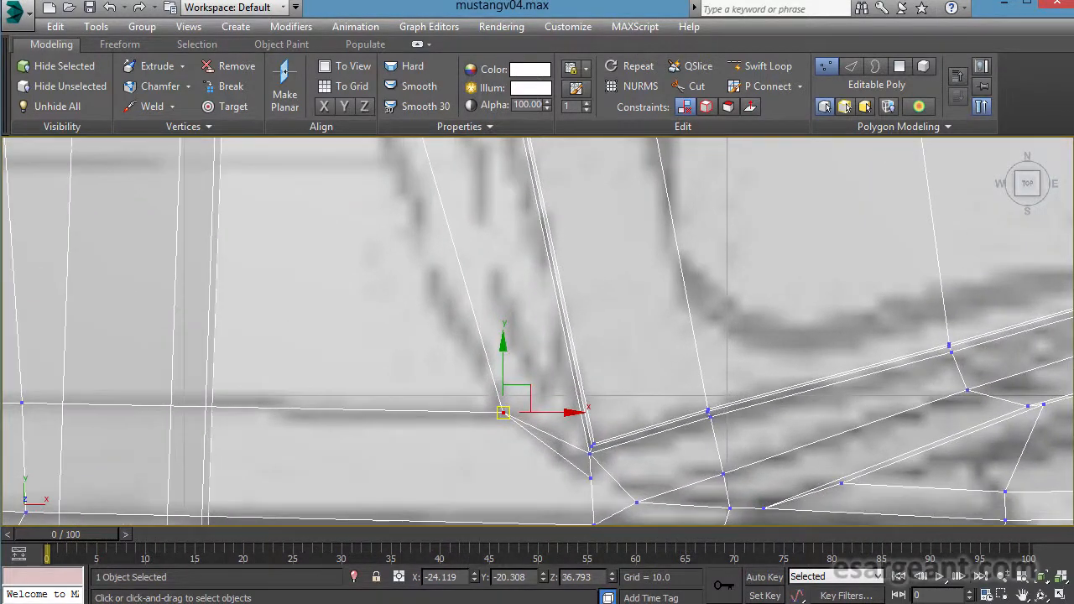
middle_click_drag(552, 350, 566, 368)
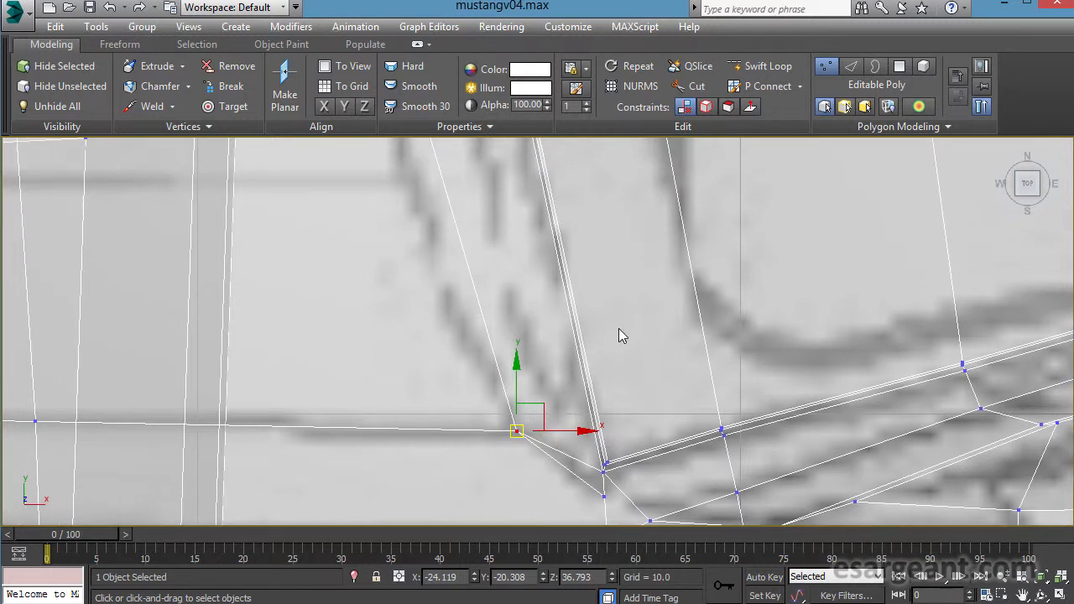
Cut a new edge line between the hood's rear edge and the windshield base, from the outer corner to the centreline, following the blueprint.
left_click(690, 86)
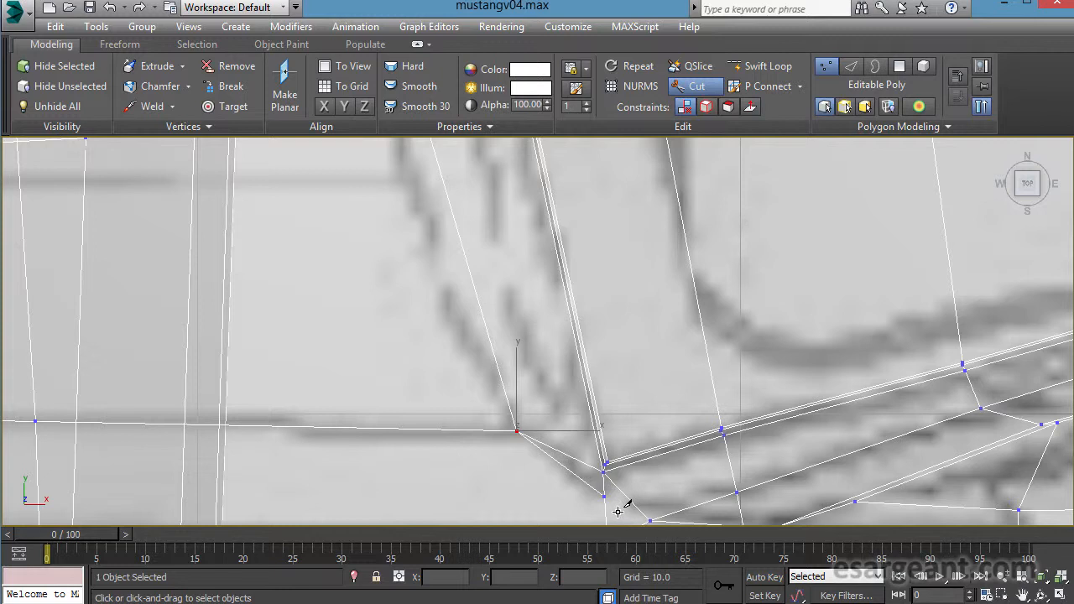
left_click(574, 458)
middle_click_drag(556, 324, 680, 601)
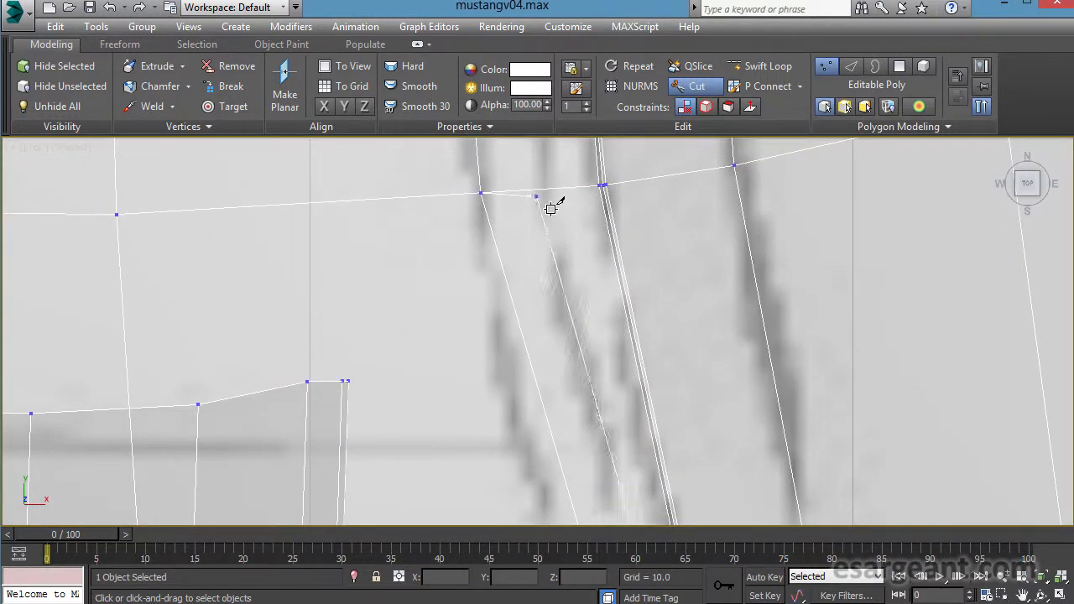
scroll(556, 210, "down", 10)
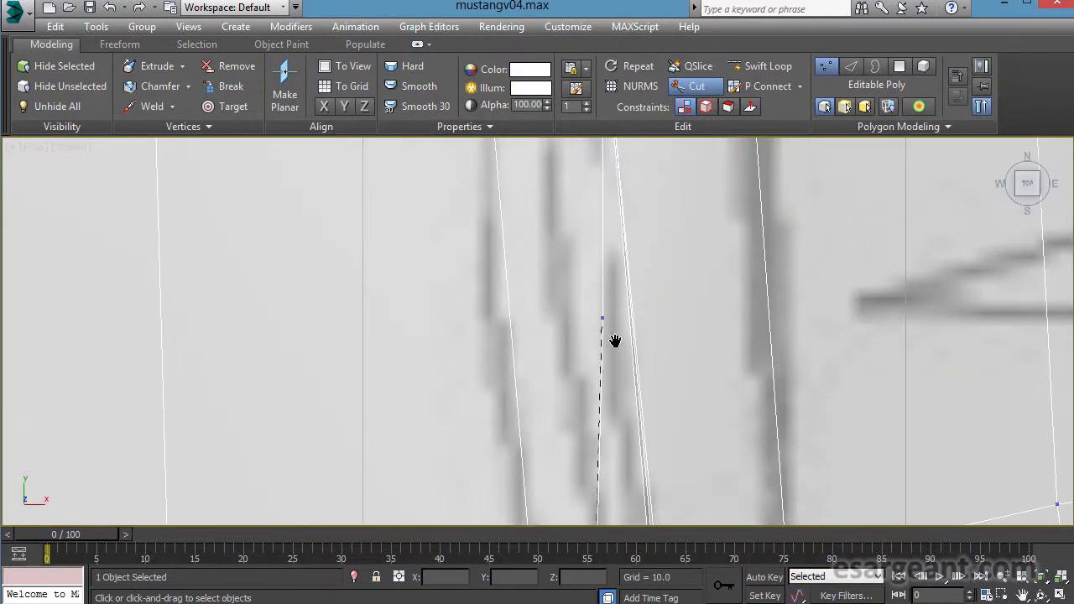
scroll(591, 328, "up", 10)
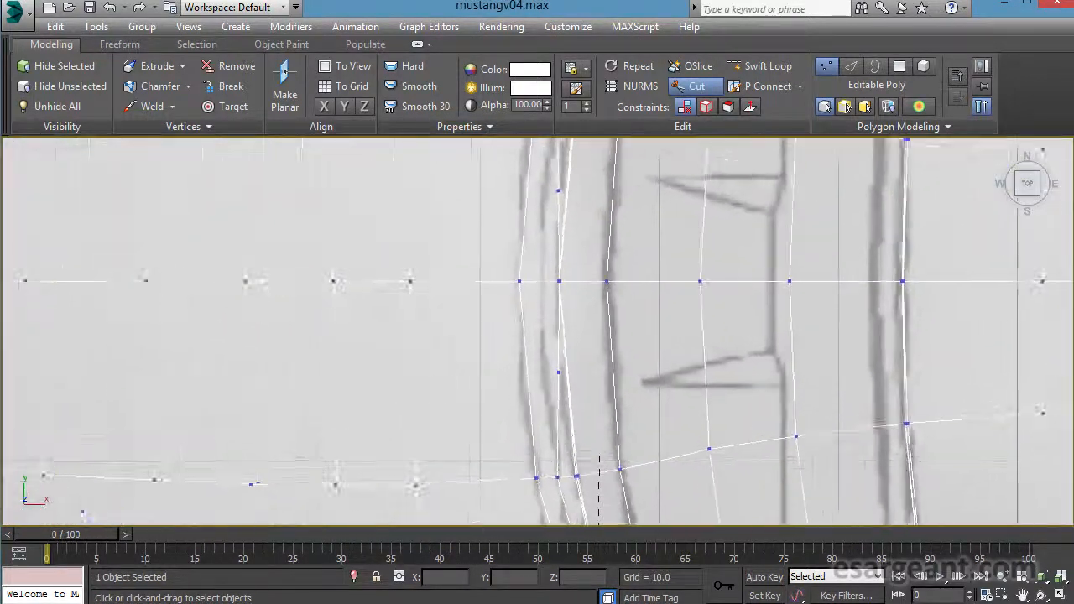
scroll(554, 392, "up", 1)
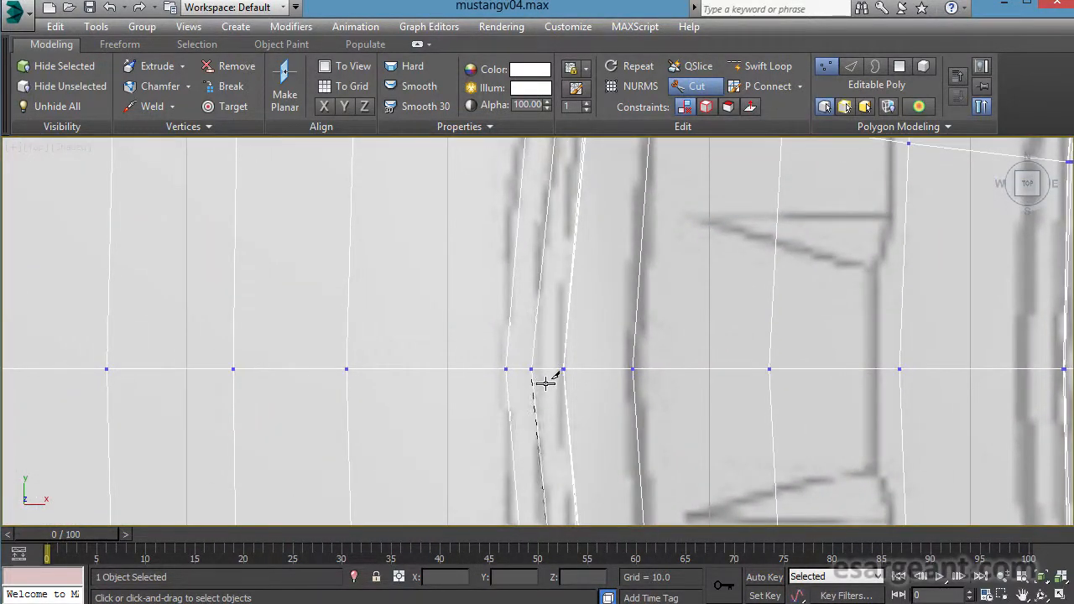
scroll(678, 449, "down", 6)
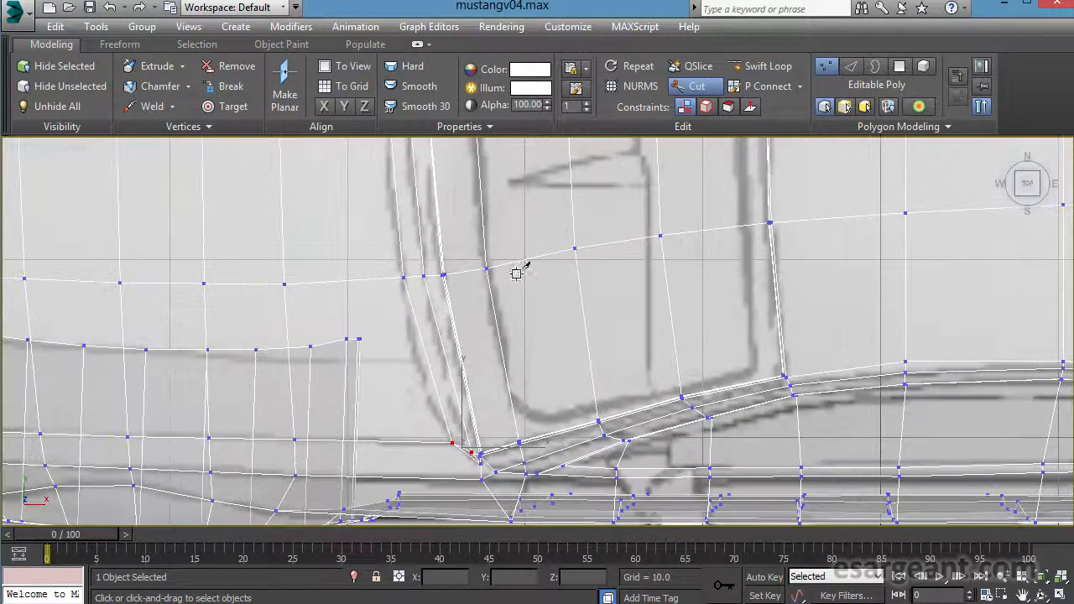
right_click(516, 273)
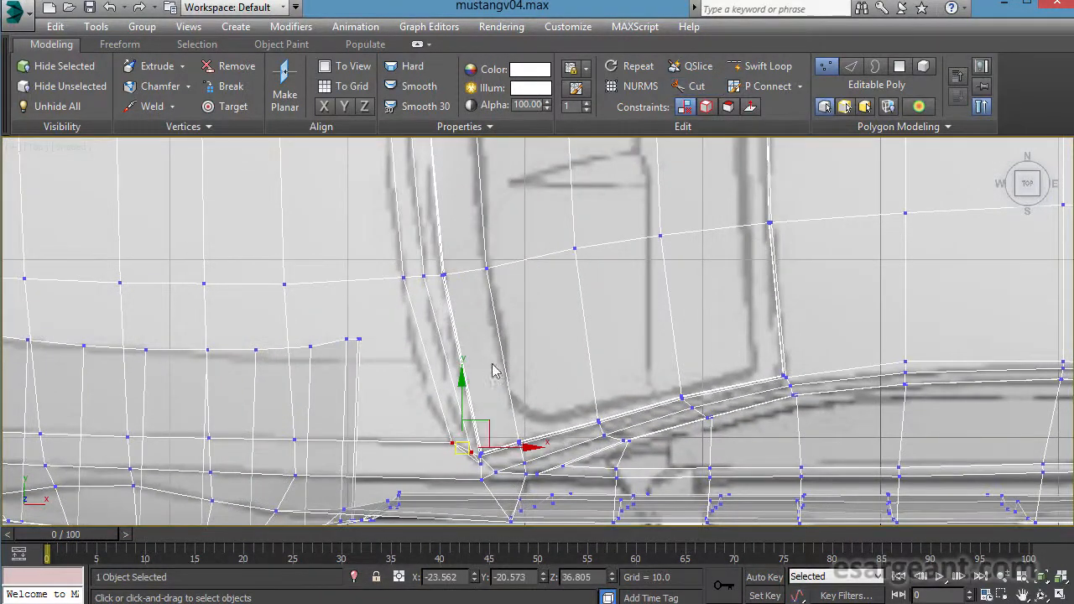
Select the narrow strip of polygons between the hood's rear edge and the new cut and delete it.
left_click(899, 66)
scroll(599, 335, "up", 5)
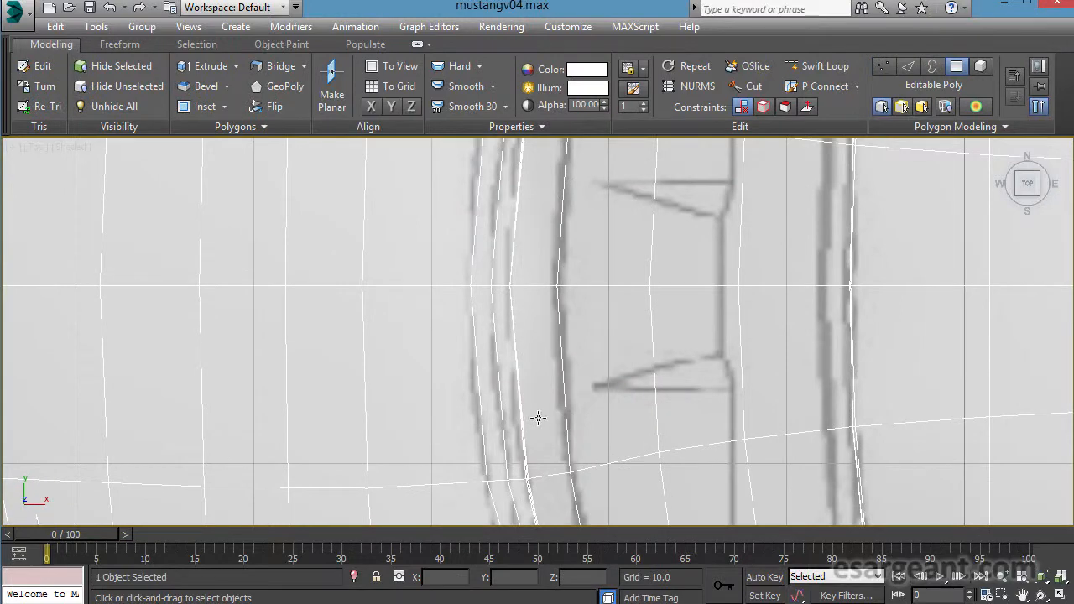
left_click(504, 411)
scroll(575, 263, "down", 3)
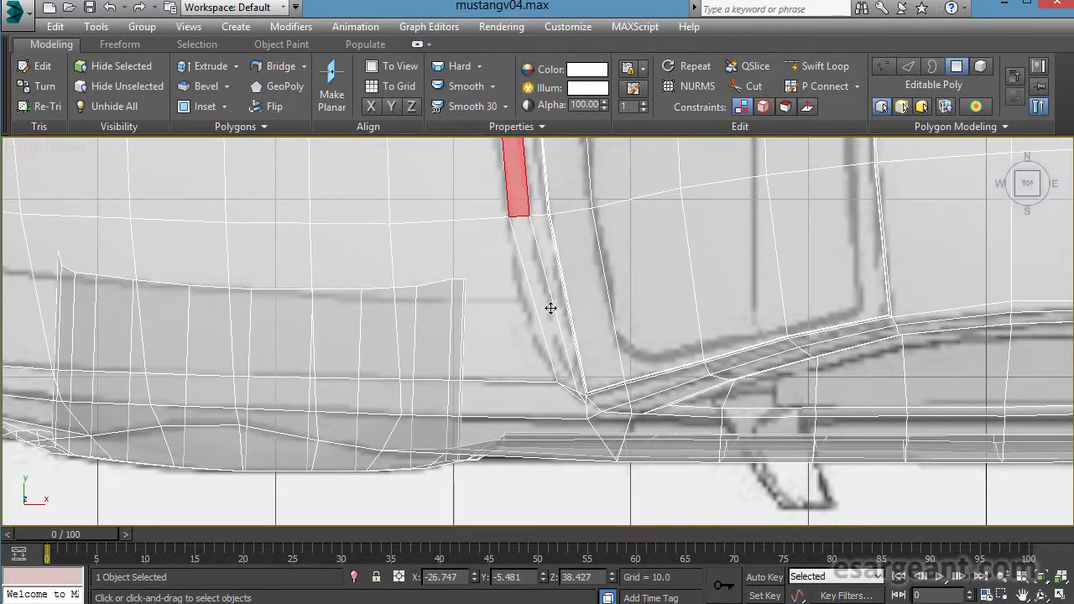
scroll(551, 308, "up", 5)
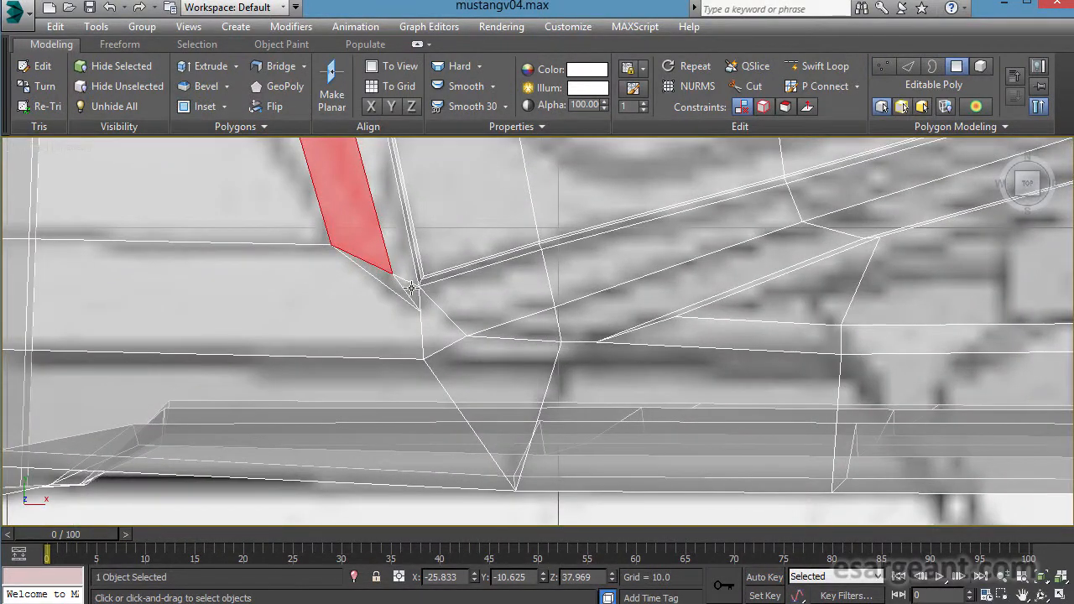
key("Delete")
middle_click_drag(646, 299, 794, 394)
scroll(667, 378, "down", 4)
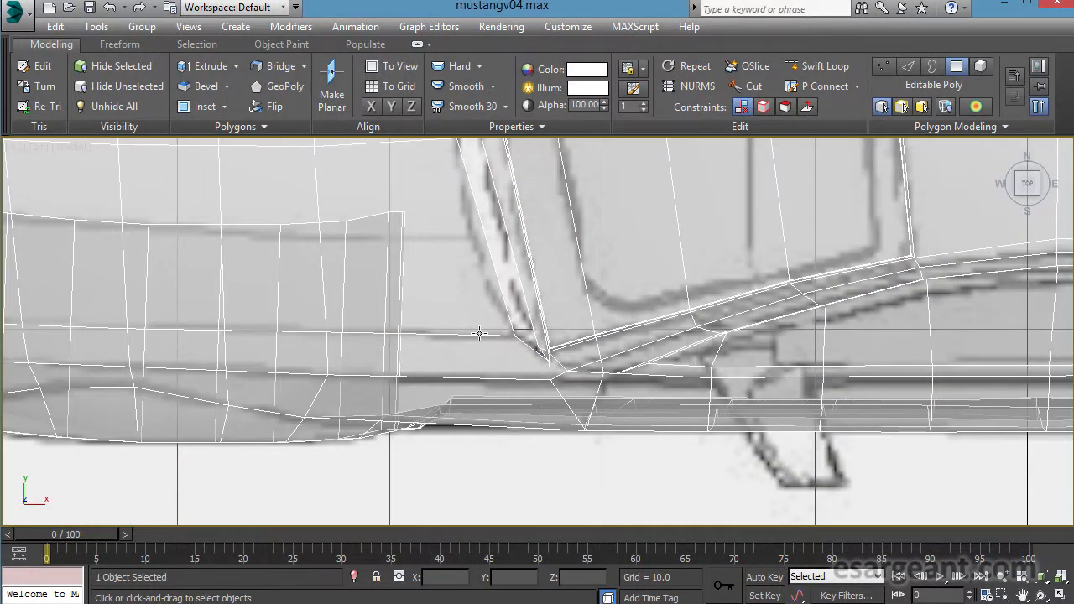
Select the outer corner vertex of the gap and compare the area with the reference photo of the windshield base.
scroll(555, 301, "up", 2)
left_click(883, 65)
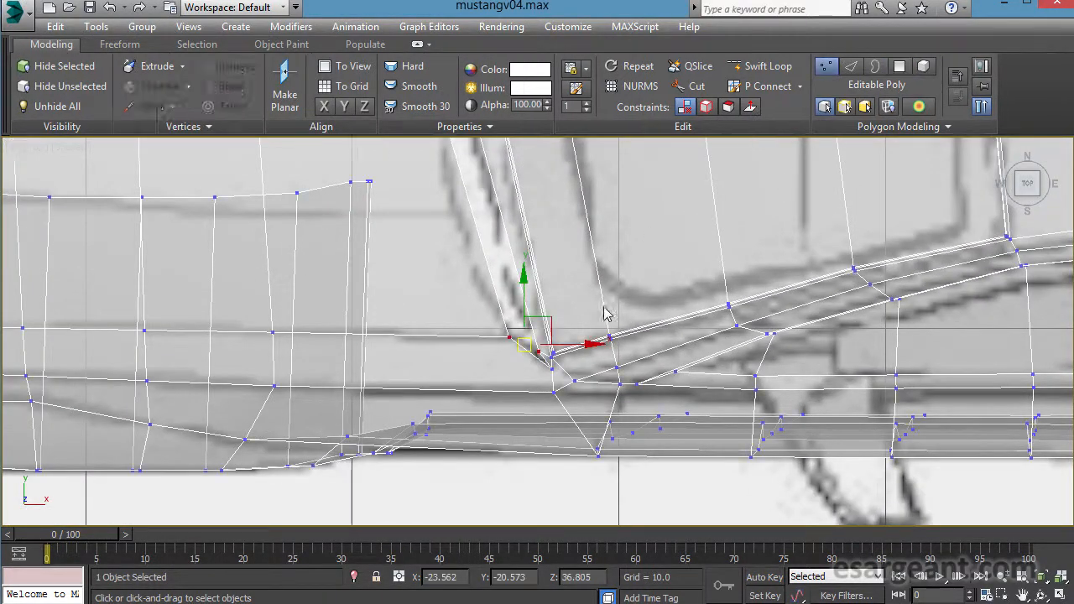
scroll(730, 264, "up", 4)
left_click(670, 318)
key("alt+w")
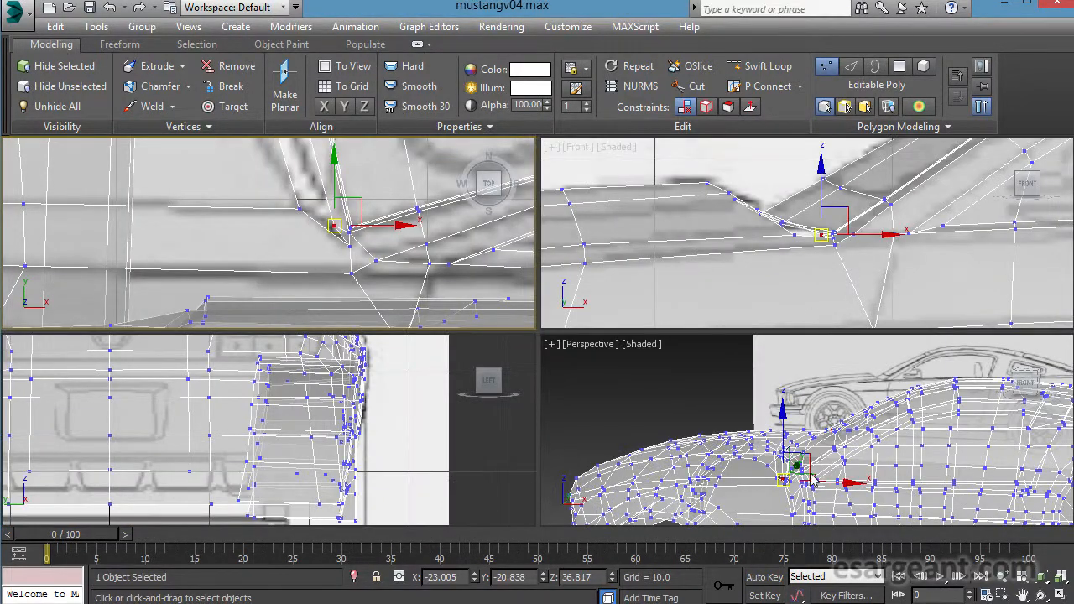
key("alt+w")
scroll(700, 431, "up", 3)
middle_click_drag(700, 432, 617, 288, "alt")
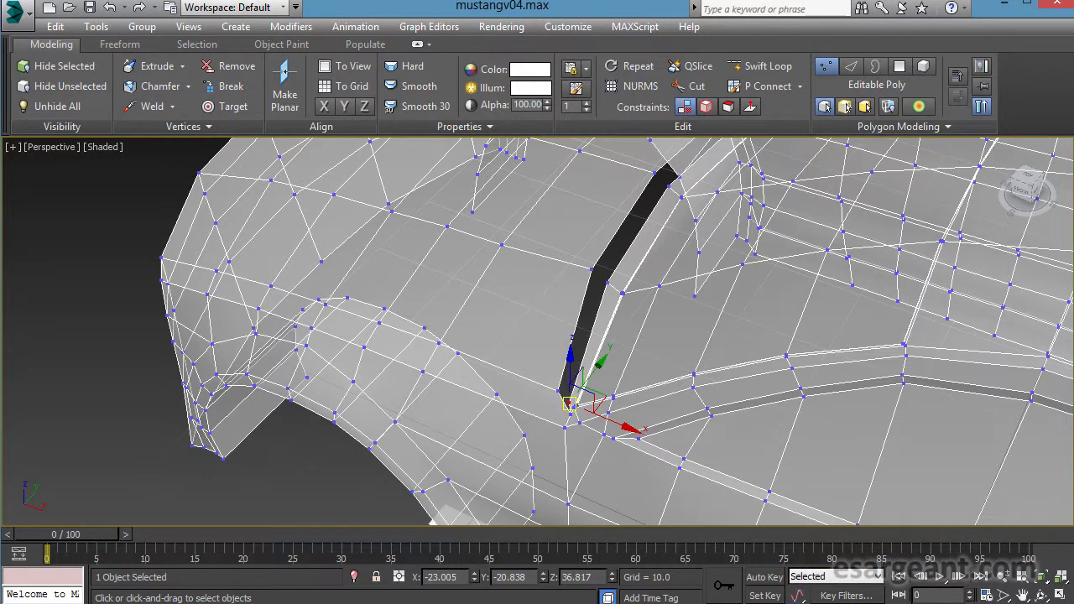
left_click_drag(1073, 34, 489, 0)
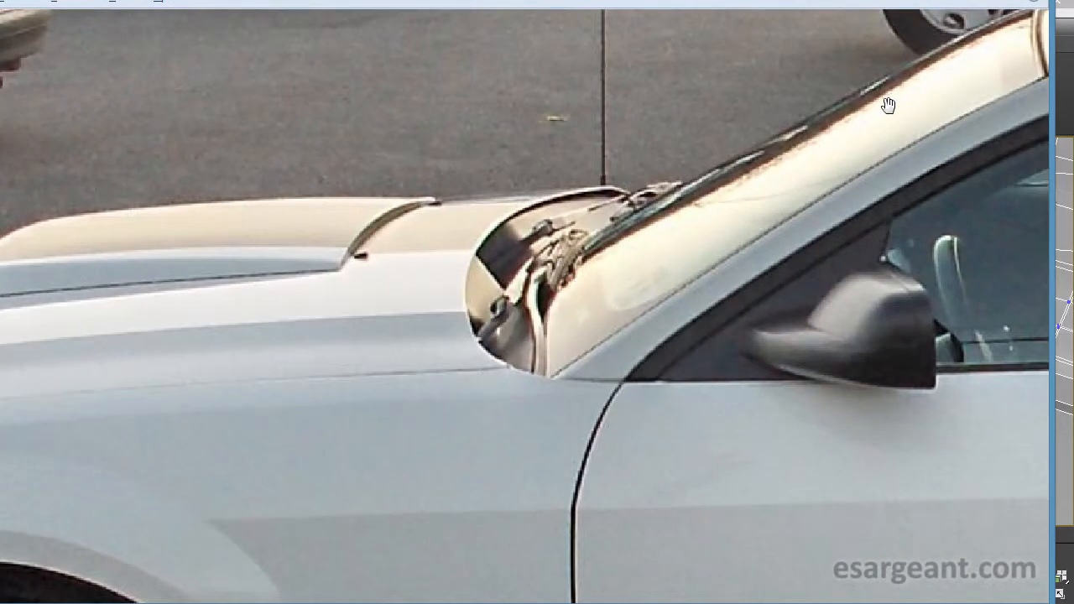
left_click_drag(60, 0, 1073, 16)
middle_click_drag(540, 317, 608, 290, "alt")
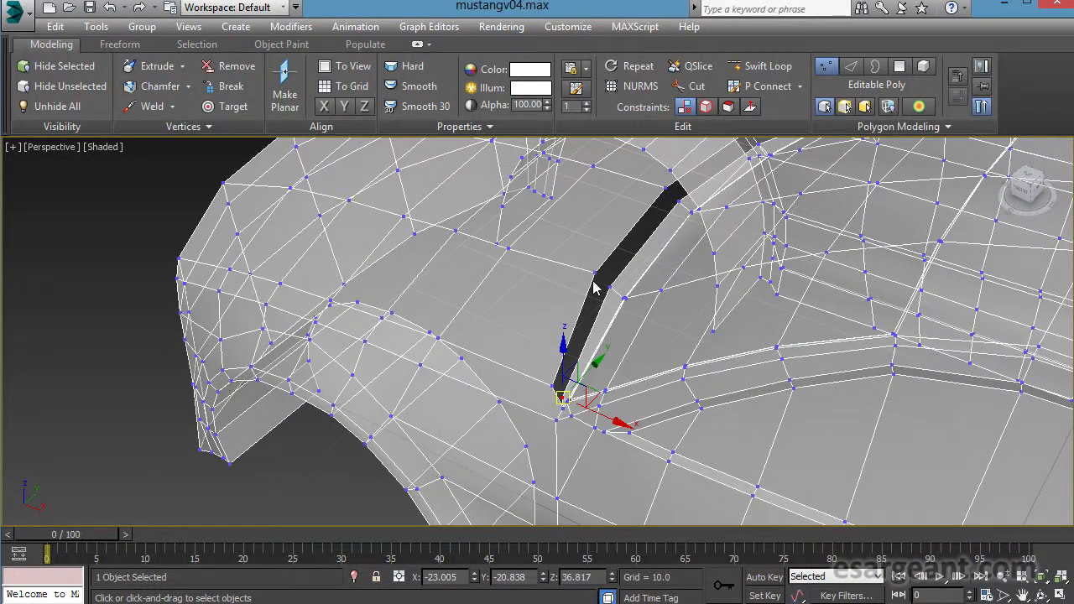
Select the three vertices along the windshield side of the gap, from the centreline to the outer corner.
left_click_drag(611, 298, 617, 297)
middle_click_drag(743, 302, 471, 307, "alt")
scroll(564, 267, "up", 2)
left_click_drag(575, 268, 585, 280, "ctrl")
middle_click_drag(727, 271, 624, 181, "alt")
scroll(626, 182, "up", 5)
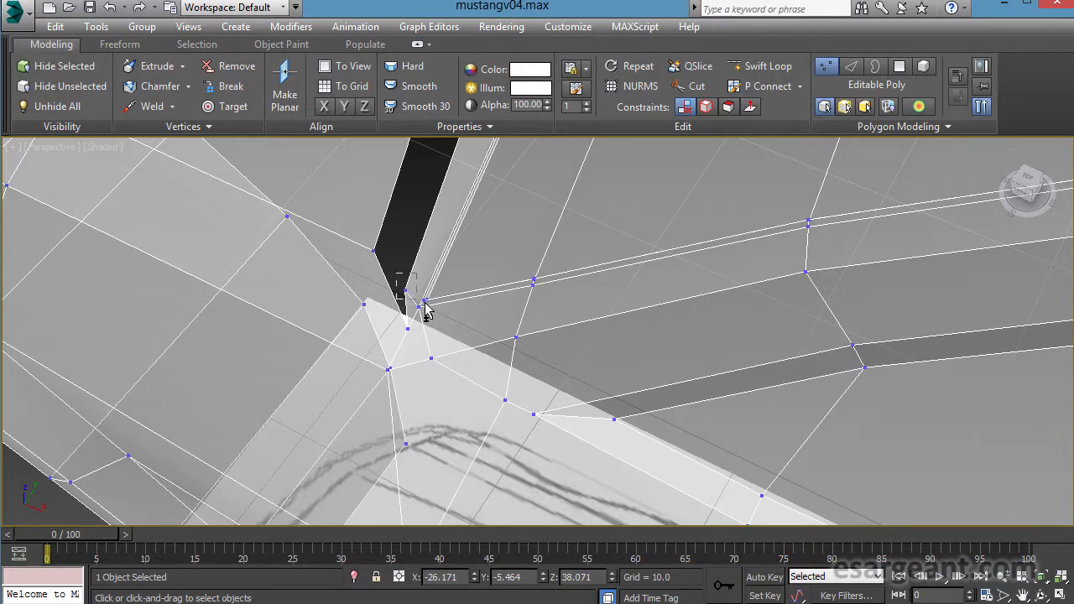
scroll(426, 310, "down", 6)
middle_click_drag(470, 336, 568, 439, "alt")
In the Front view, move the selected windshield-base vertices forward and down under the hood to about X -27.71, Z 35.15.
key("alt+w")
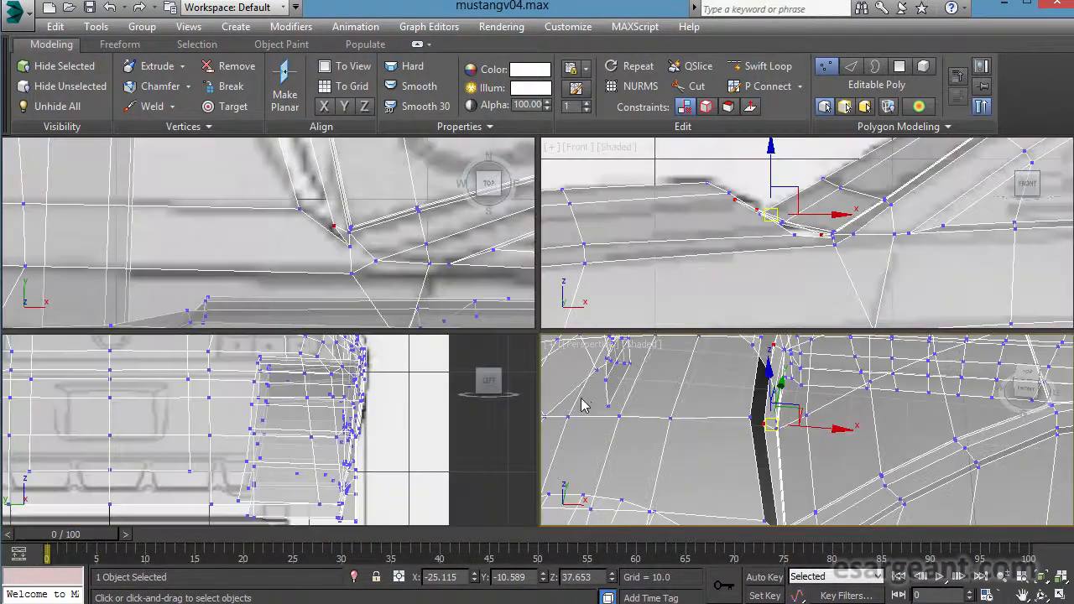
middle_click(787, 198)
key("alt+w")
middle_click_drag(644, 317, 538, 277)
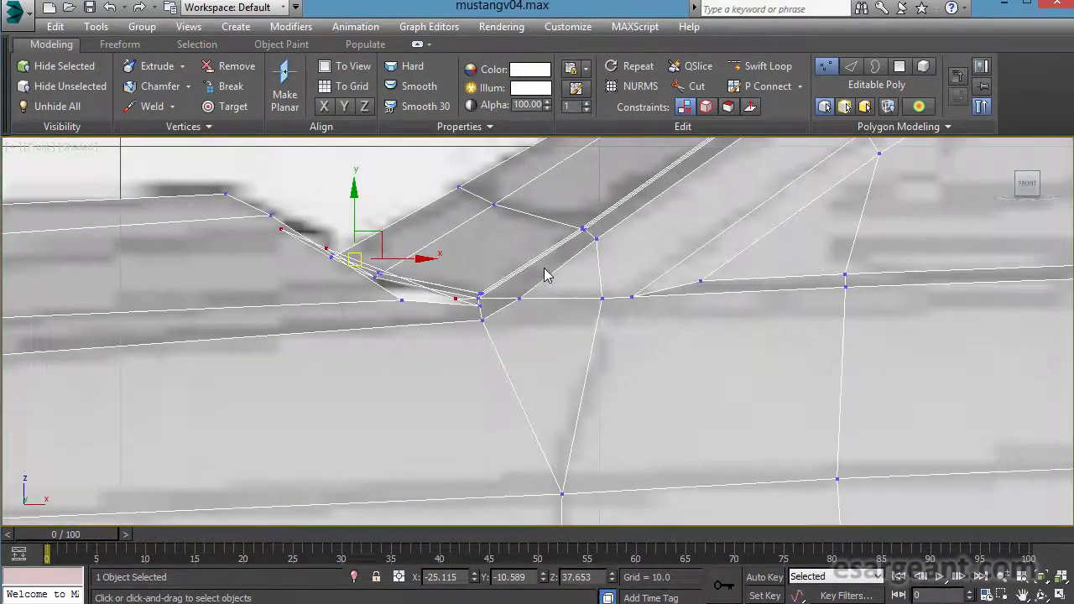
scroll(529, 276, "down", 3)
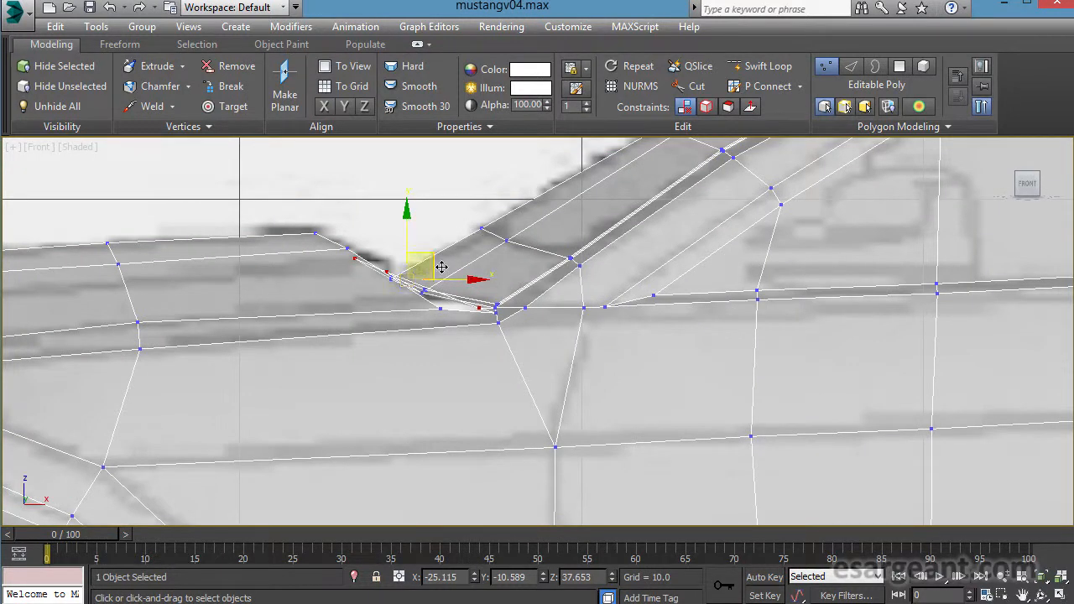
left_click_drag(441, 267, 351, 379)
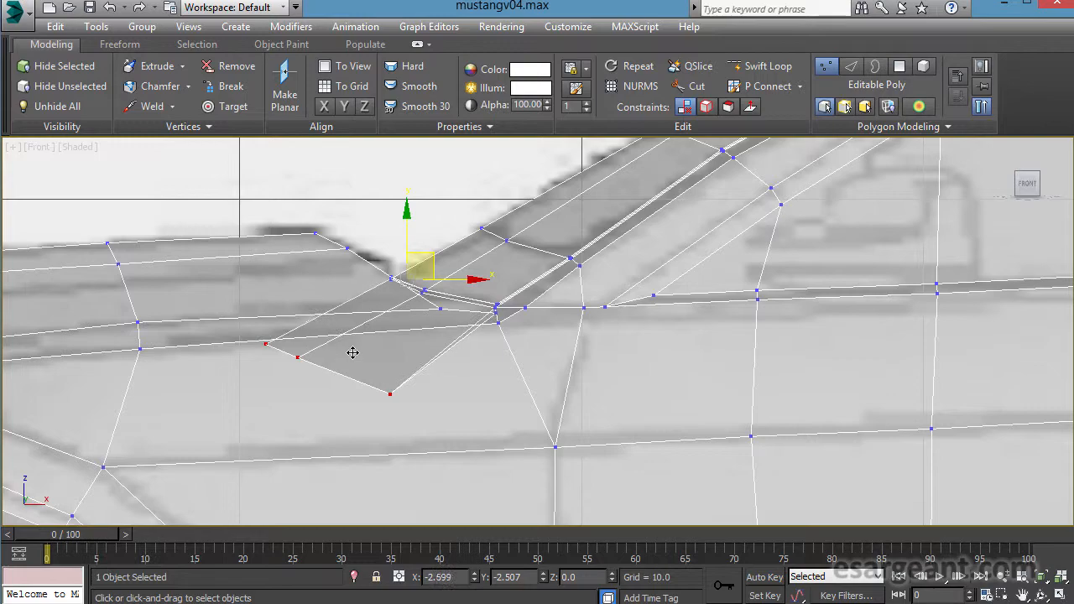
scroll(537, 319, "down", 1)
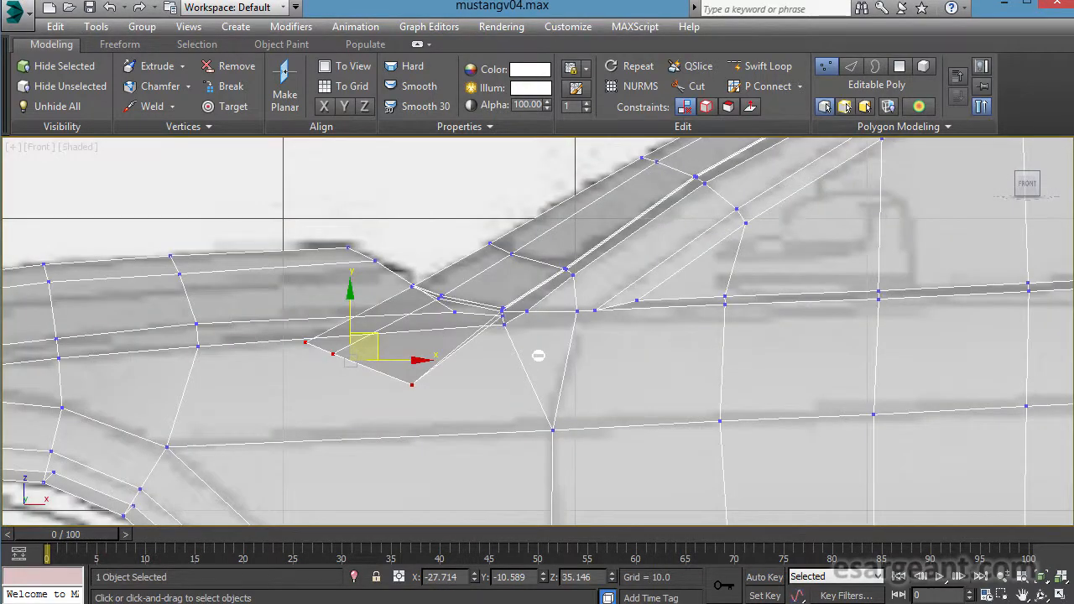
Examine the lowered windshield-base panel beneath the hood in the Top and Perspective views.
key("alt+w")
middle_click(443, 273)
key("alt+w")
key("alt+w")
middle_click(667, 428)
key("alt+w")
middle_click_drag(667, 432, 566, 430, "alt")
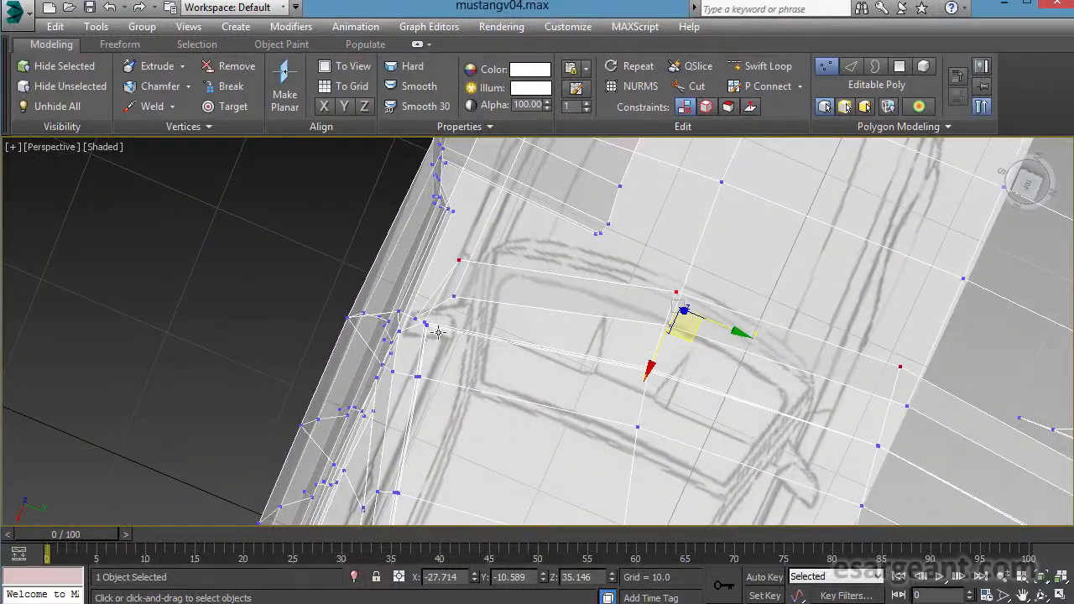
middle_click_drag(426, 323, 532, 335, "alt")
scroll(592, 193, "down", 6)
In the Front view, raise the hood's rear centreline vertex to about Z 39.06, following the blueprint.
left_click(515, 195)
key("alt+w")
key("alt+w")
middle_click_drag(547, 295, 696, 326)
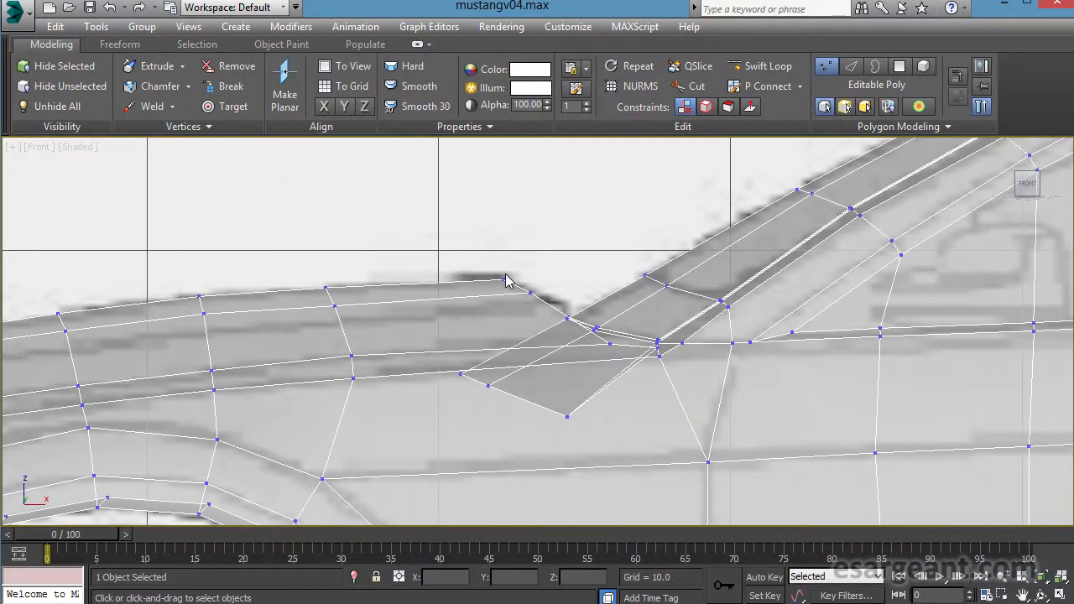
left_click_drag(524, 298, 522, 294)
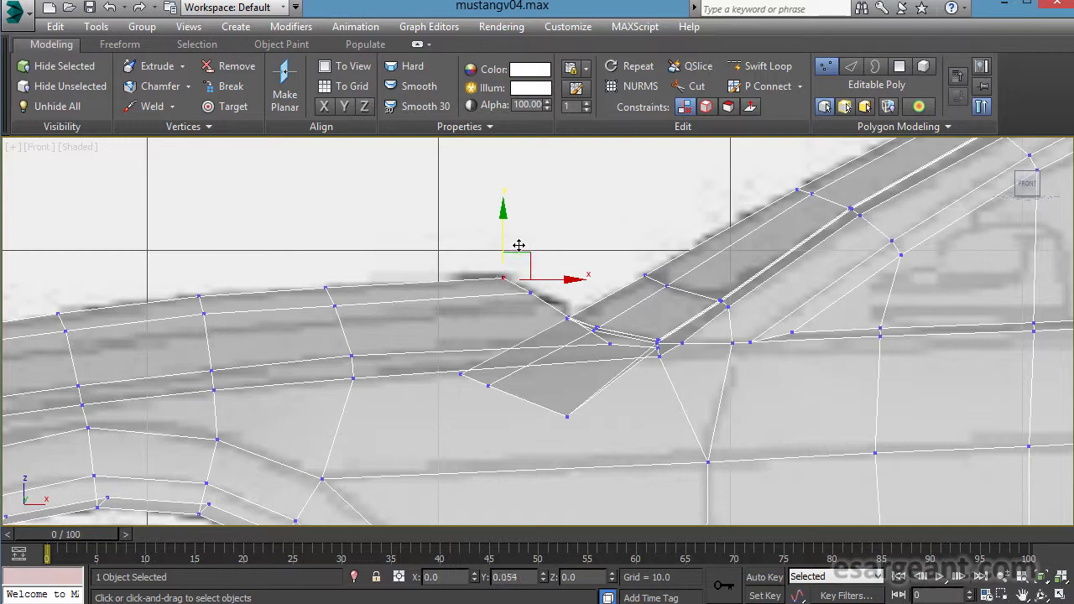
scroll(517, 246, "down", 5)
Examine the body's edge flow over the hood, windshield and roof from above in the Perspective view, with edge selection active.
key("alt+w")
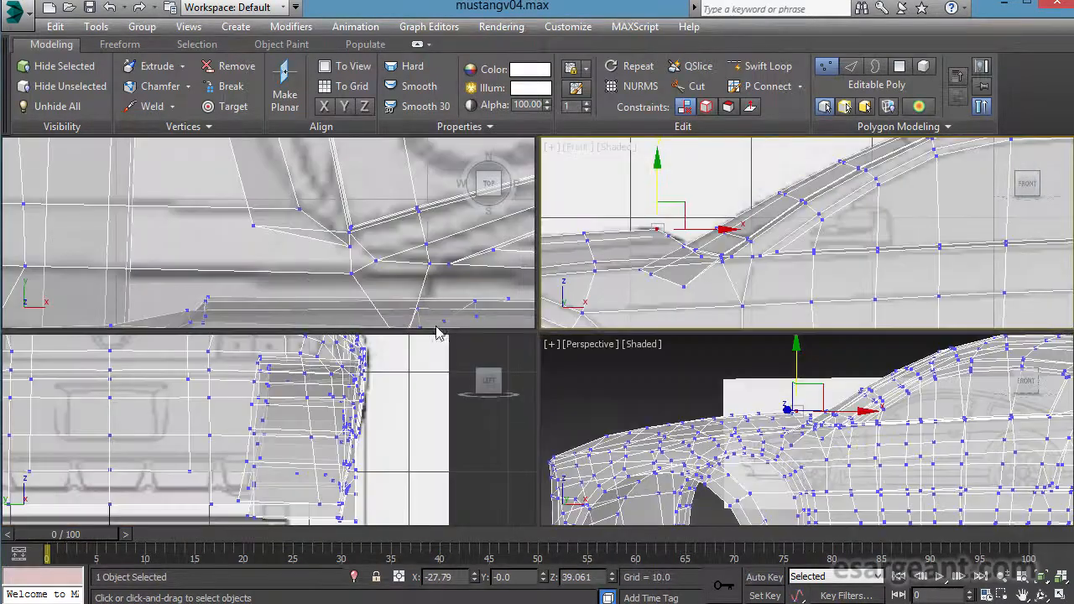
right_click(834, 413)
key("alt+w")
middle_click_drag(714, 335, 579, 430, "alt")
scroll(543, 344, "down", 4)
middle_click_drag(781, 298, 559, 318)
mouse_move(487, 311)
middle_mouse_down("alt")
mouse_move(474, 348)
mouse_move(468, 316)
middle_mouse_up("alt")
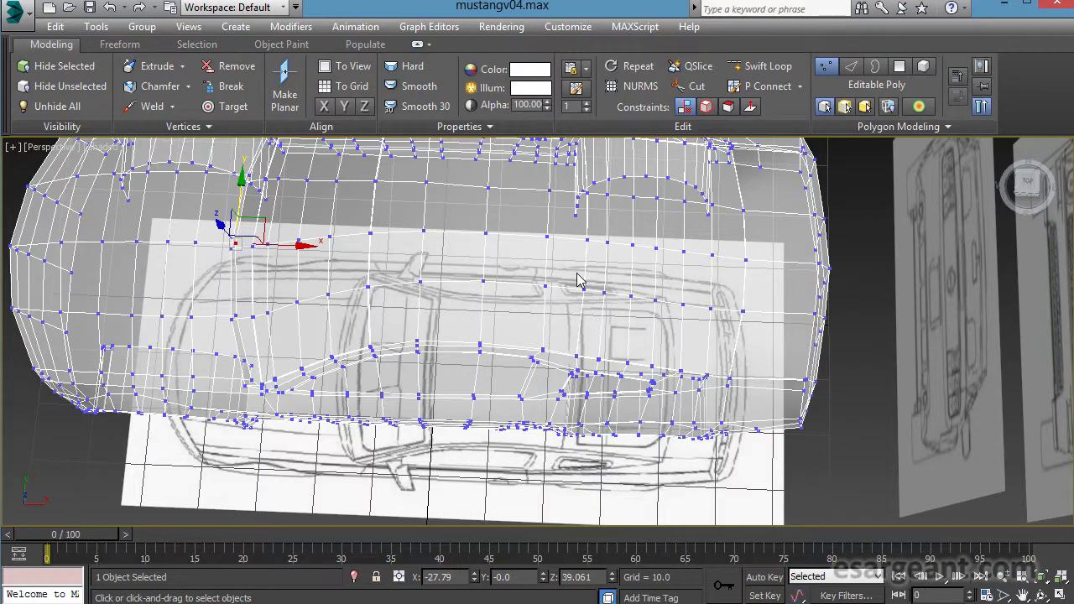
middle_click_drag(466, 307, 493, 335)
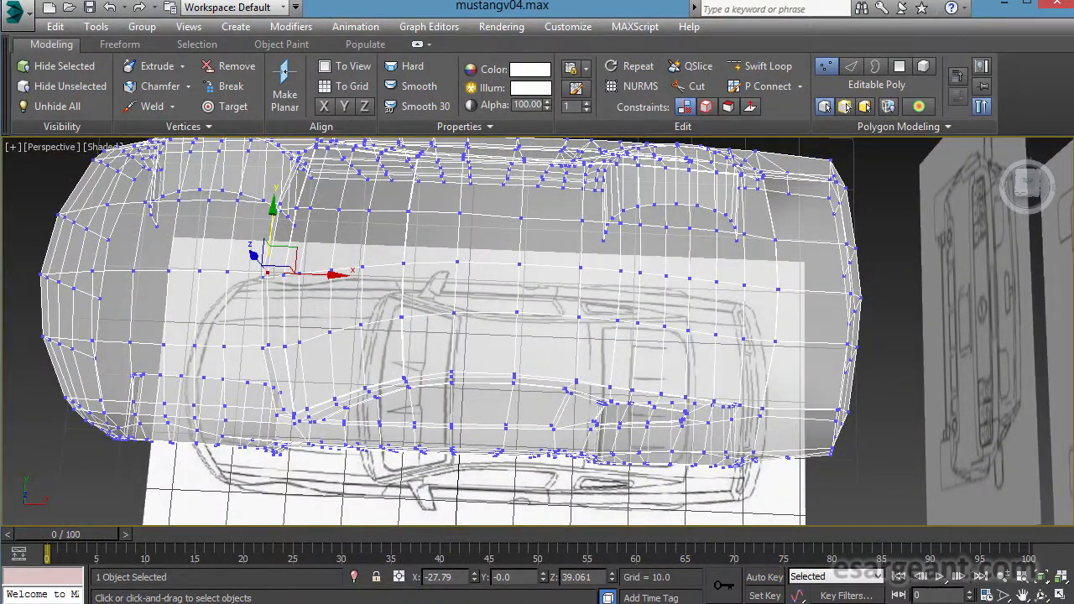
key("2")
middle_click_drag(626, 458, 381, 364, "alt")
middle_click_drag(414, 246, 465, 189)
scroll(676, 344, "up", 5)
middle_click_drag(482, 288, 503, 420, "alt")
scroll(592, 507, "down", 5)
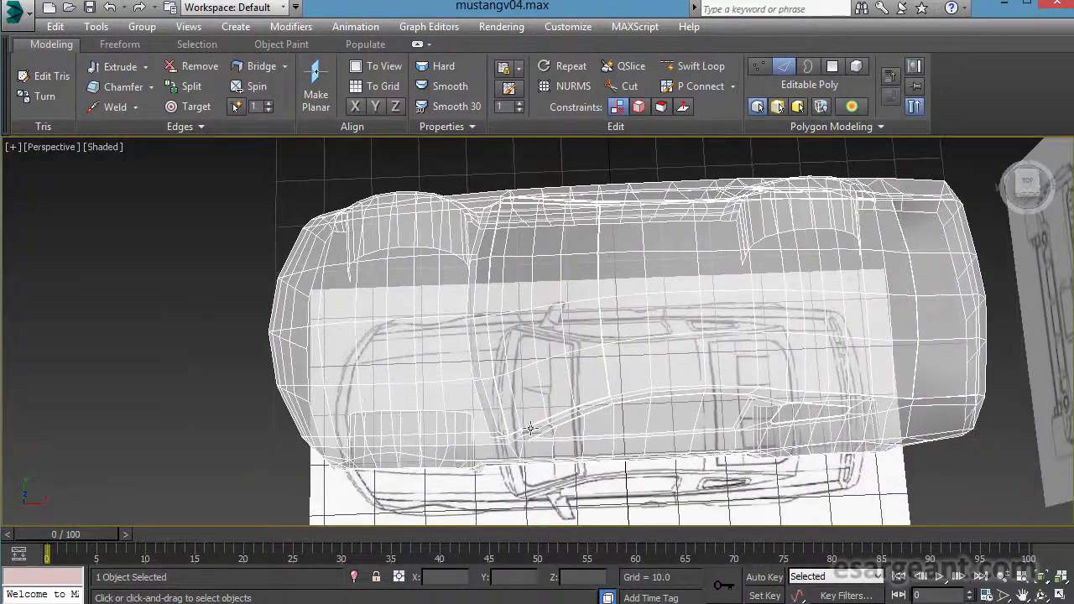
Turn off the body's see-through display and preview a lengthwise Swift Loop over the windshield and roof.
middle_click_drag(561, 367, 470, 336)
left_click(693, 71)
scroll(473, 287, "up", 3)
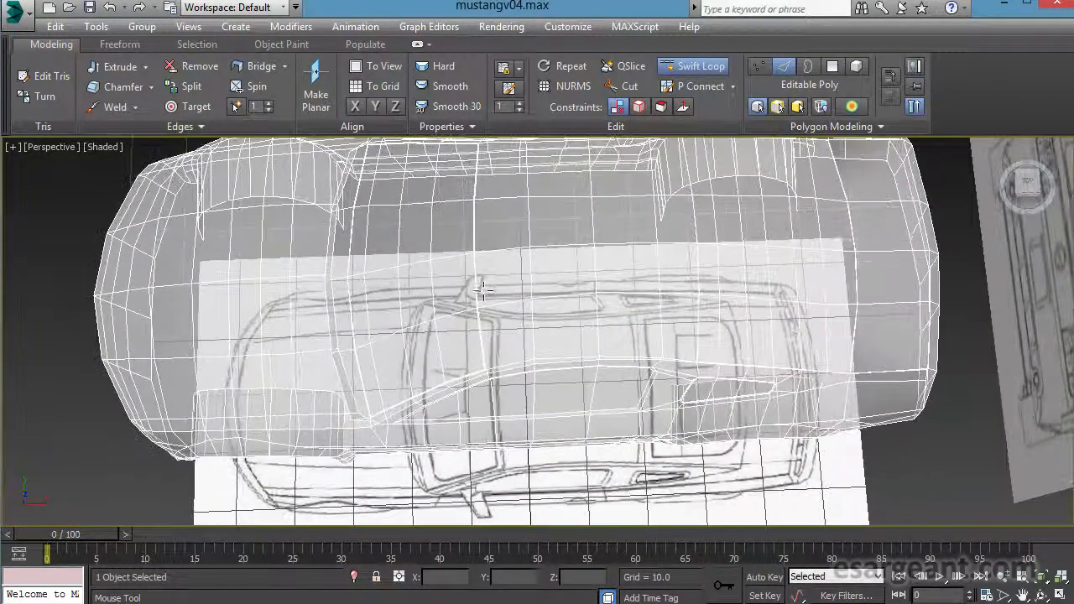
key("alt+x")
scroll(370, 313, "up", 1)
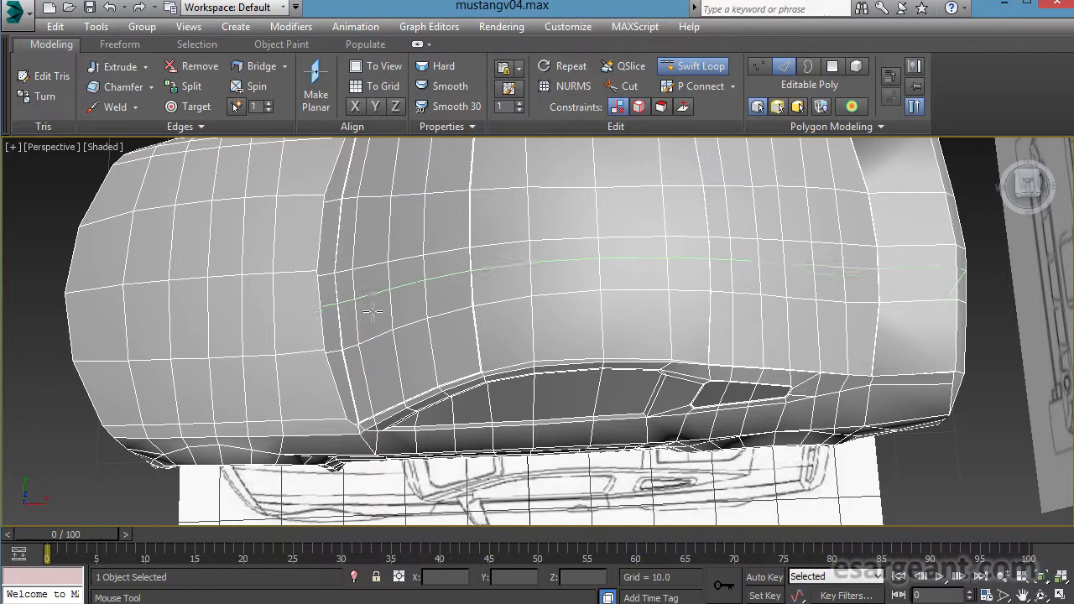
right_click(365, 307)
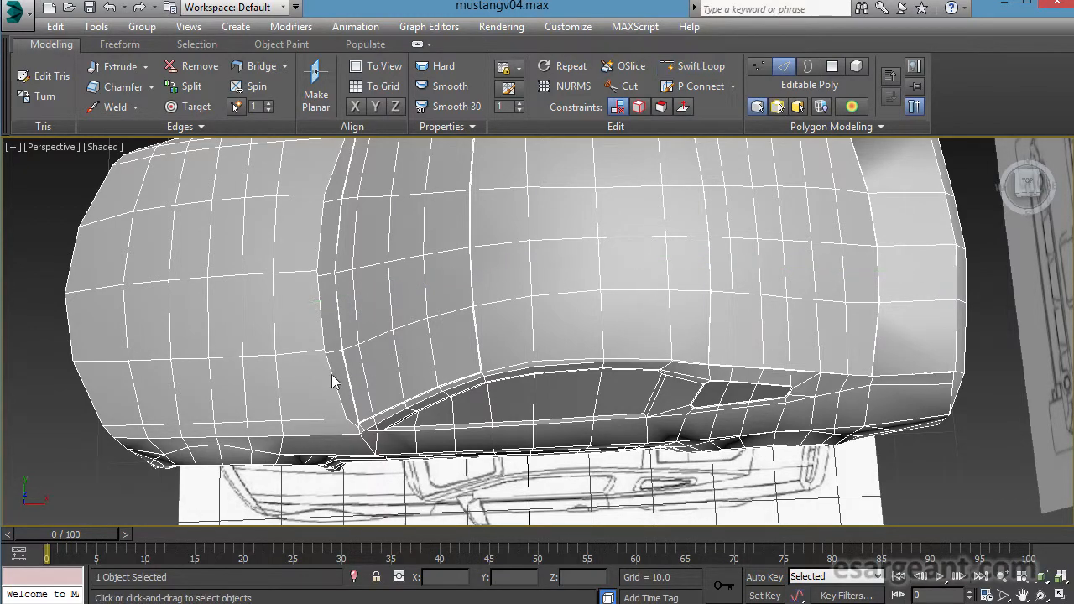
Bridge the hood's rear edges to the facing windshield-base edges to close the gap between them.
middle_click_drag(343, 378, 247, 364, "alt")
middle_click_drag(309, 342, 299, 495)
scroll(299, 495, "up", 2)
middle_click_drag(395, 436, 290, 361, "alt")
scroll(436, 311, "up", 1)
middle_click_drag(435, 310, 526, 269)
scroll(525, 270, "up", 4)
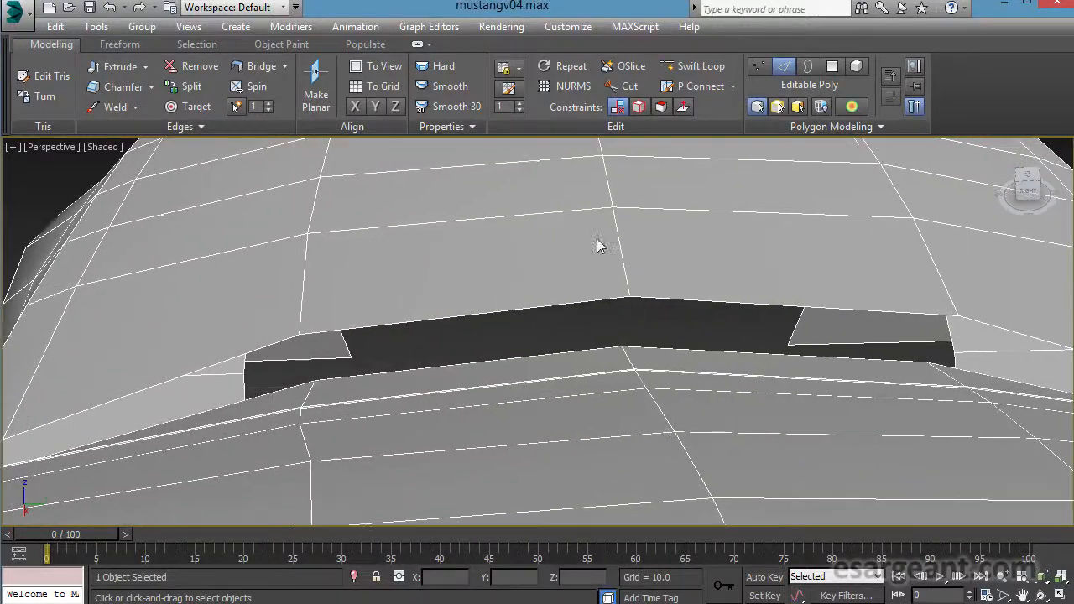
right_click(465, 321)
left_click(491, 340)
key("ctrl+z")
middle_click_drag(465, 331, 443, 394, "alt")
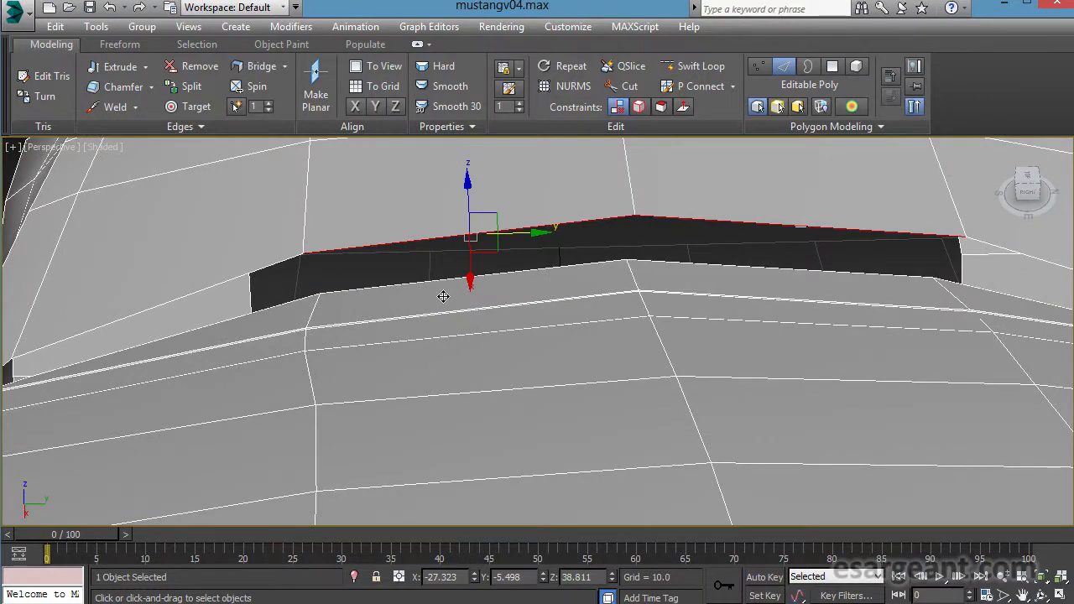
left_click(257, 71)
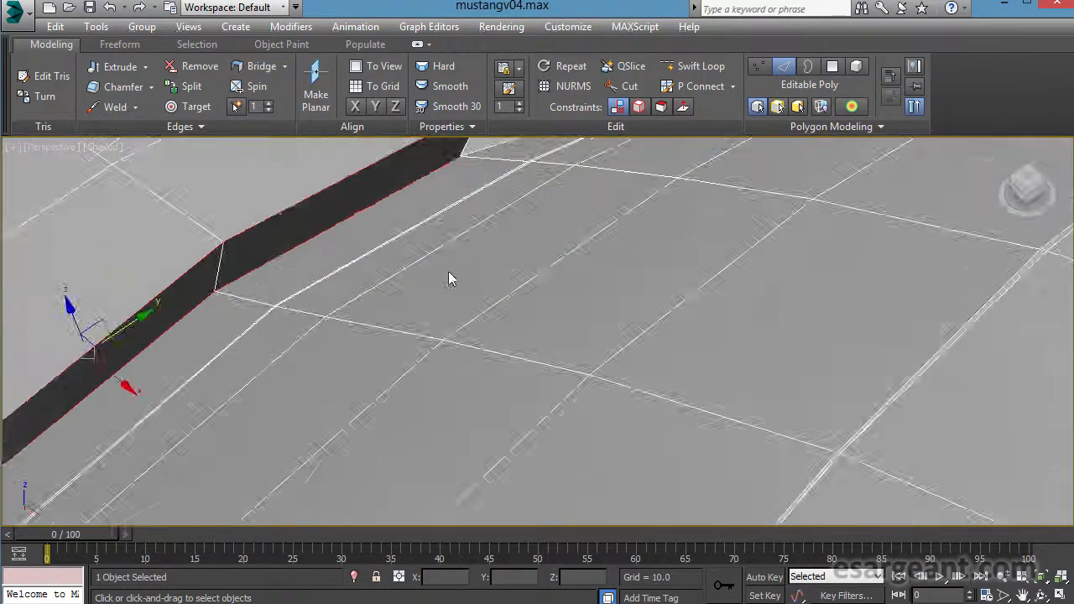
Insert a lengthwise Swift Loop between the centreline and the neighbouring loop, running over the hood, windshield and roof.
middle_click_drag(451, 280, 403, 243, "alt")
scroll(361, 328, "down", 5)
middle_click_drag(361, 328, 351, 372, "alt")
scroll(525, 421, "down", 2)
left_click(802, 443)
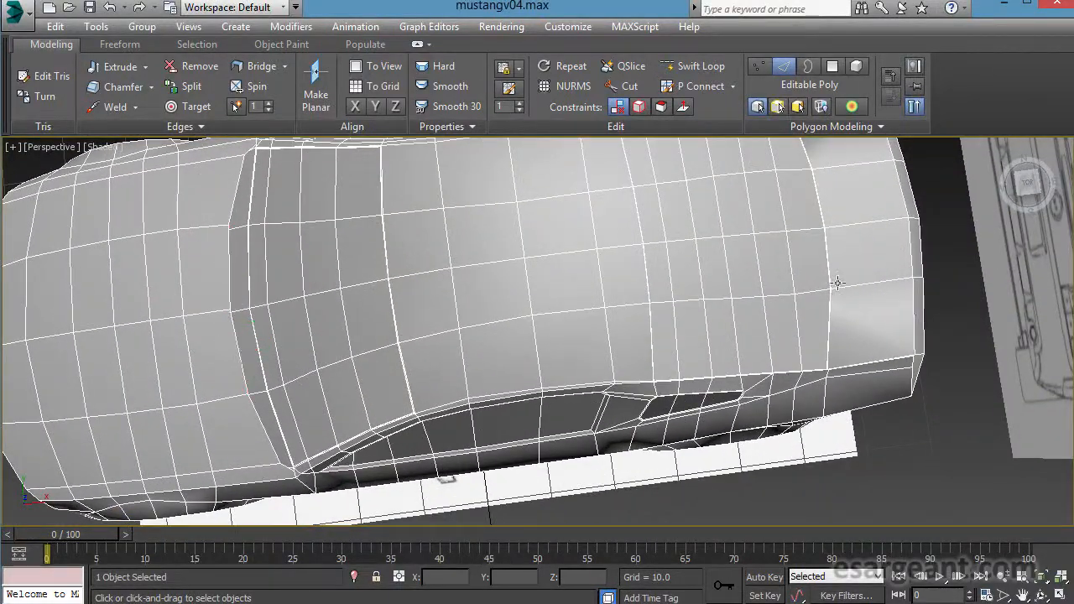
left_click(685, 70)
middle_click_drag(481, 290, 451, 300, "alt")
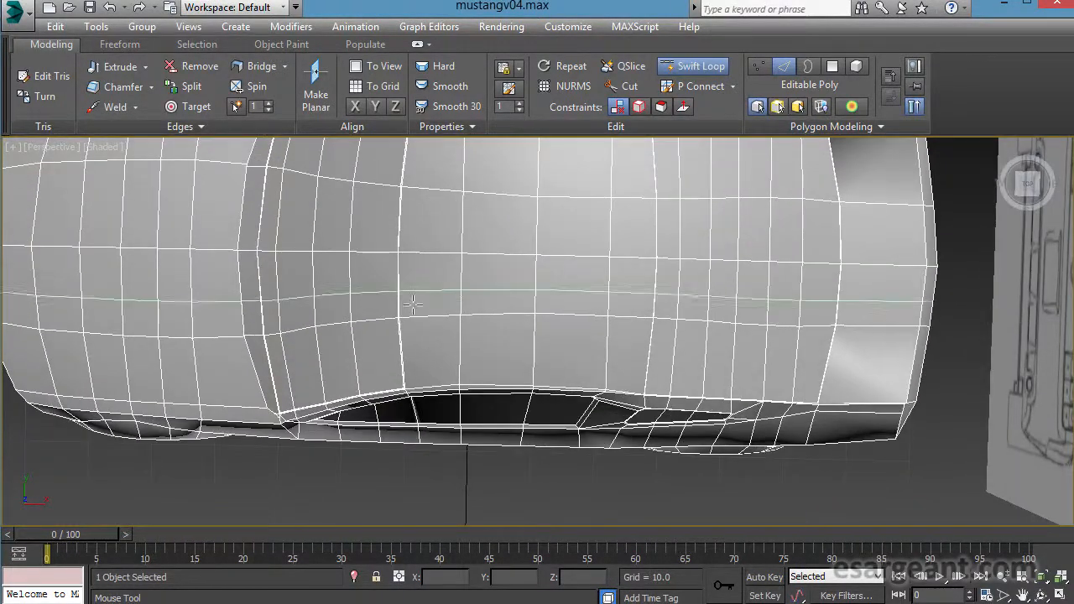
left_click(416, 290)
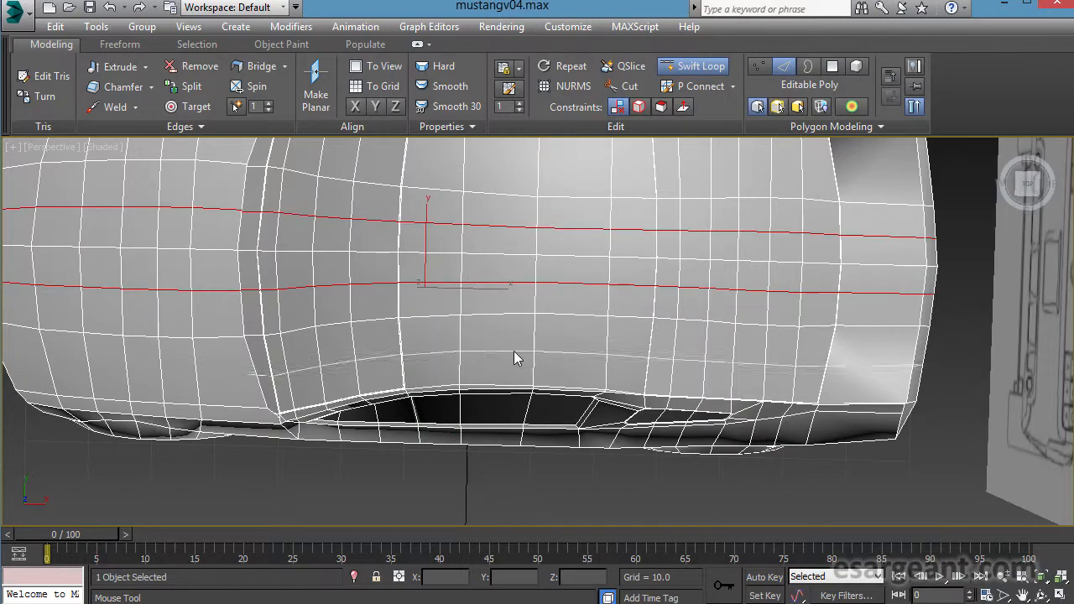
right_click(769, 364)
right_click(769, 364)
middle_click_drag(439, 360, 475, 340)
scroll(475, 341, "down", 2)
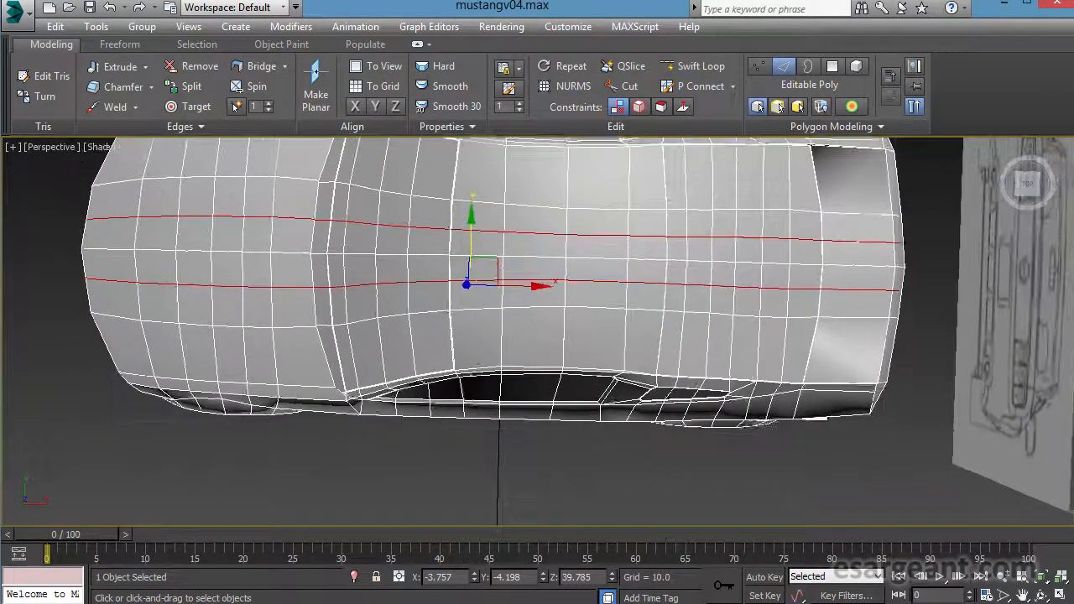
middle_click_drag(658, 274, 526, 382, "alt")
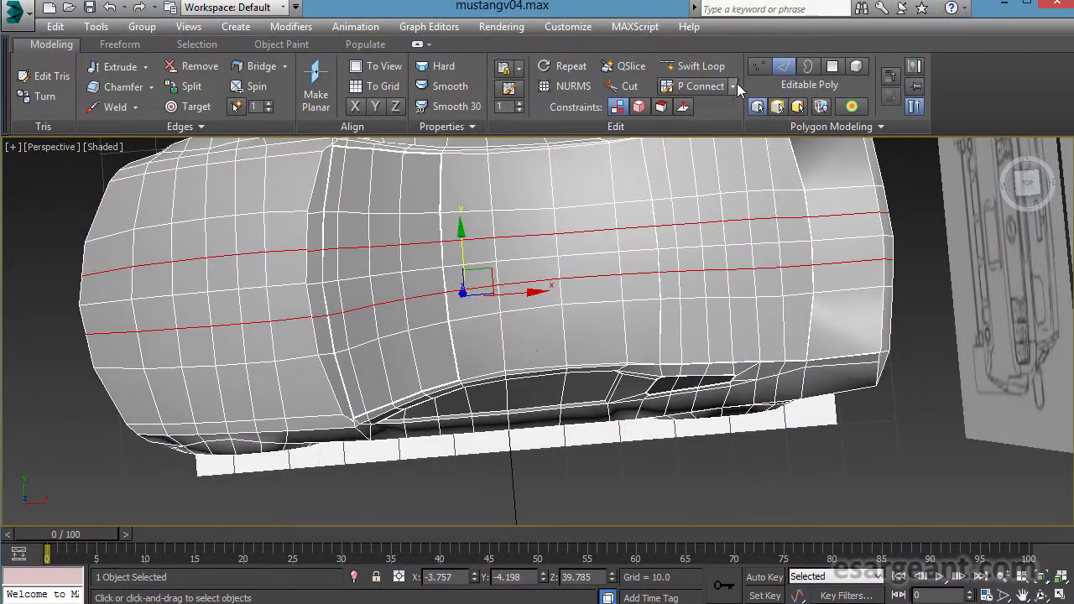
With vertex selection active and the body see-through, examine the lengthwise loops against the blueprint in the Top view.
left_click(756, 70)
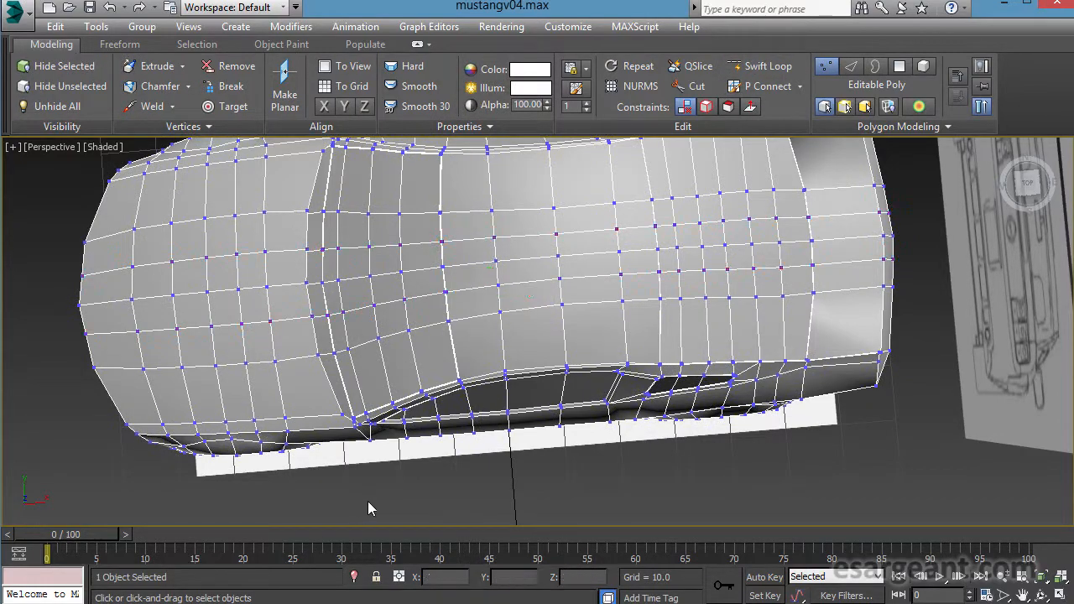
key("alt+x")
key("alt+w")
left_click(242, 203)
key("alt+w")
scroll(252, 243, "down", 9)
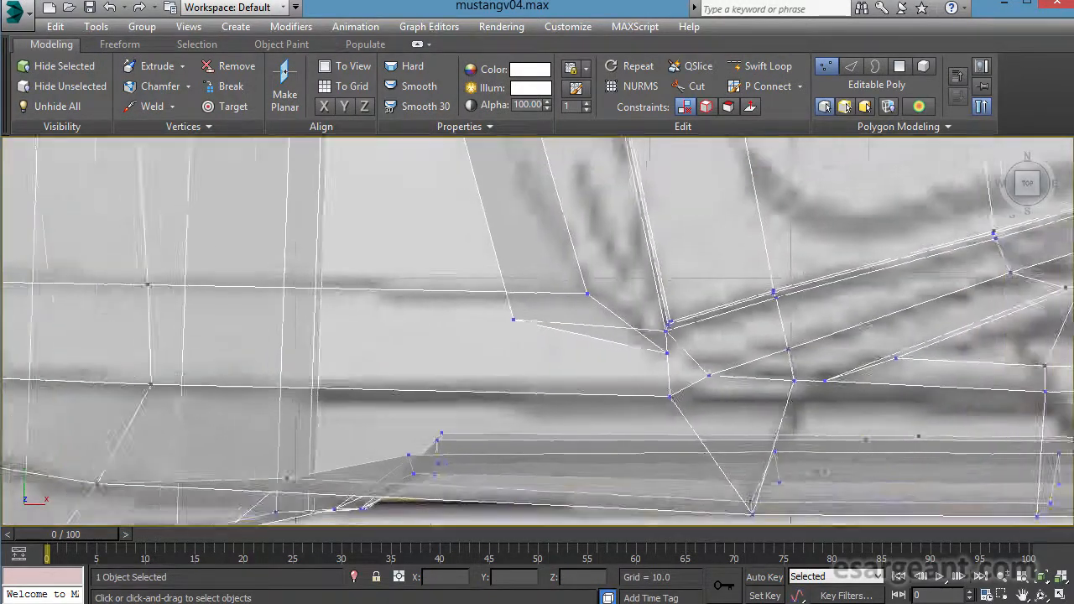
scroll(275, 299, "up", 2)
key("z")
scroll(277, 311, "up", 3)
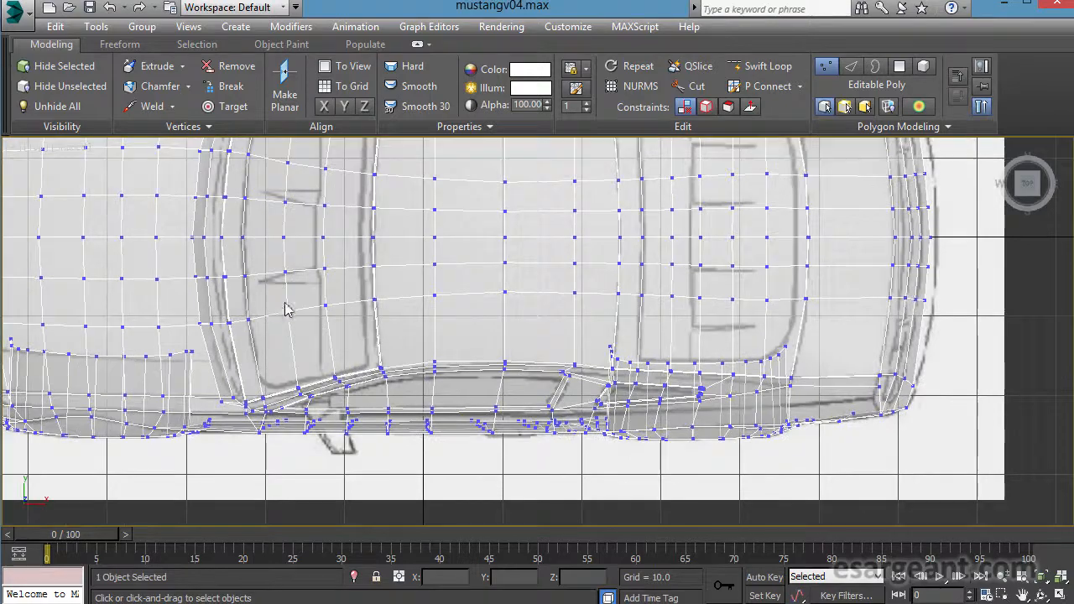
middle_click_drag(432, 296, 802, 331)
scroll(558, 334, "up", 3)
middle_click_drag(630, 329, 422, 357)
scroll(565, 346, "down", 3)
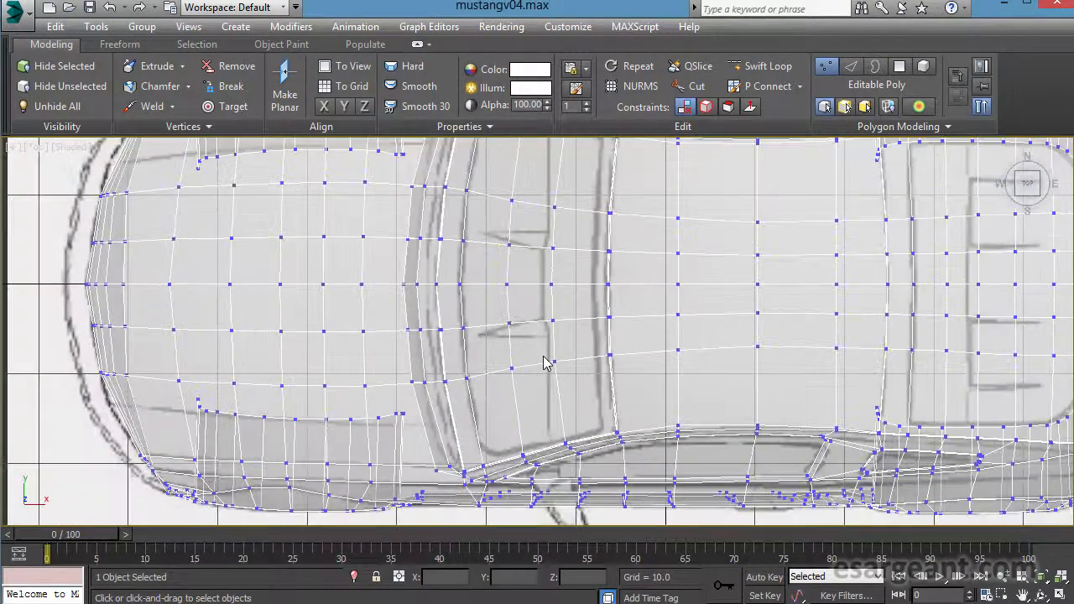
scroll(479, 330, "up", 1)
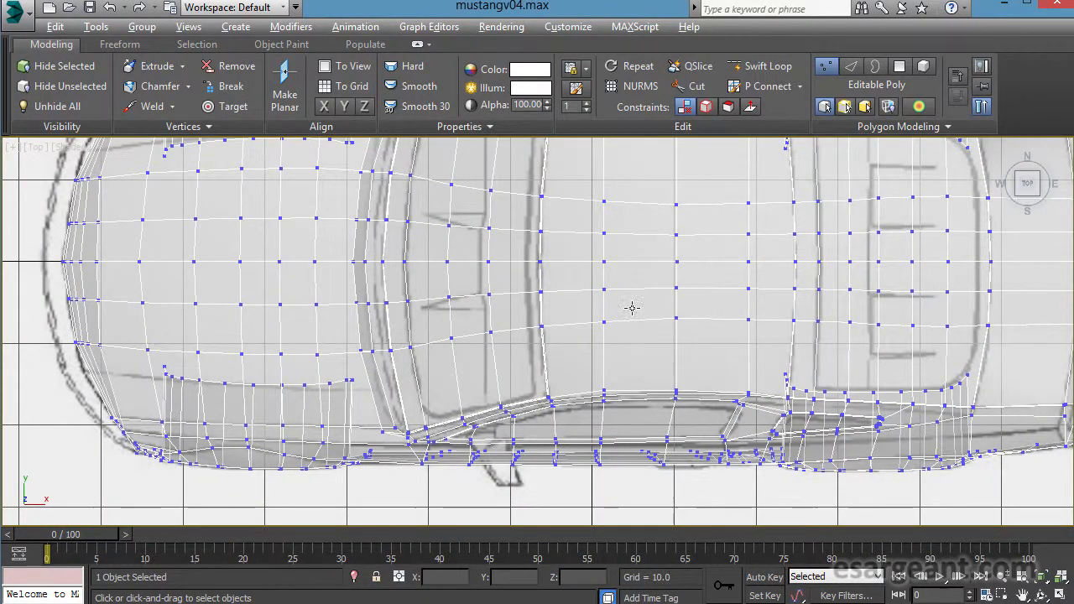
middle_click_drag(538, 287, 194, 286)
middle_click_drag(492, 355, 424, 362)
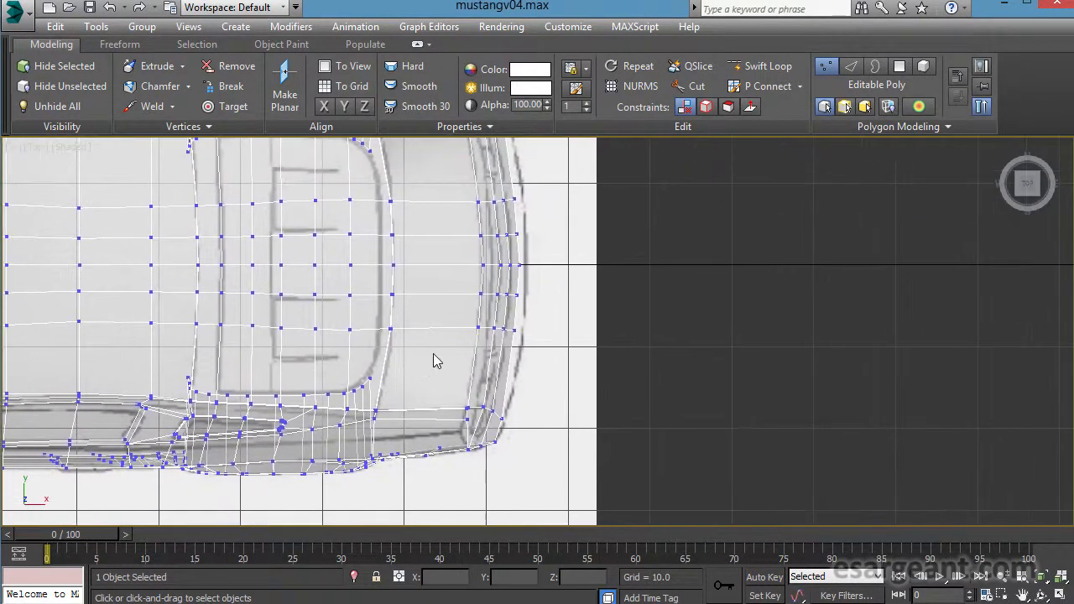
middle_click_drag(264, 337, 659, 329)
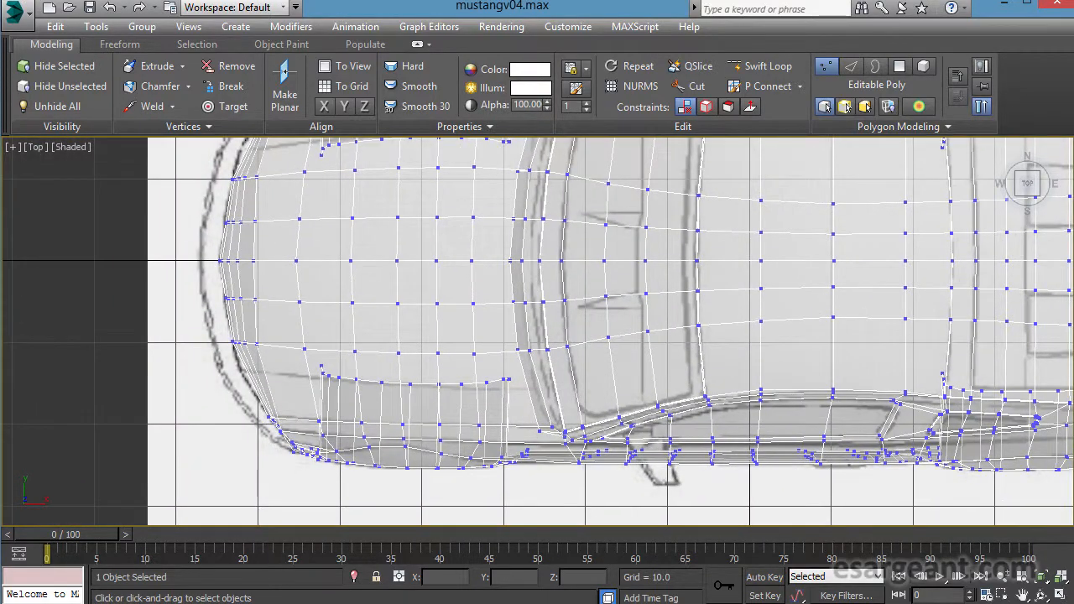
Examine the spacing of the lengthwise loops from hood to rear deck over the whole car in the Top view.
key("z")
middle_click_drag(498, 388, 462, 377)
scroll(457, 355, "up", 1)
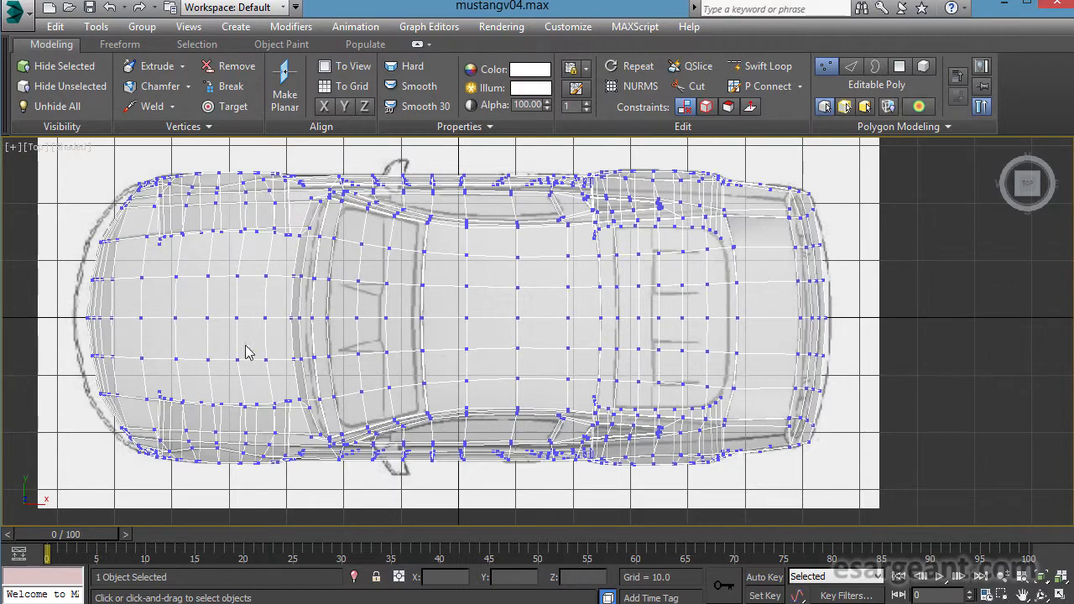
middle_click_drag(489, 292, 616, 241)
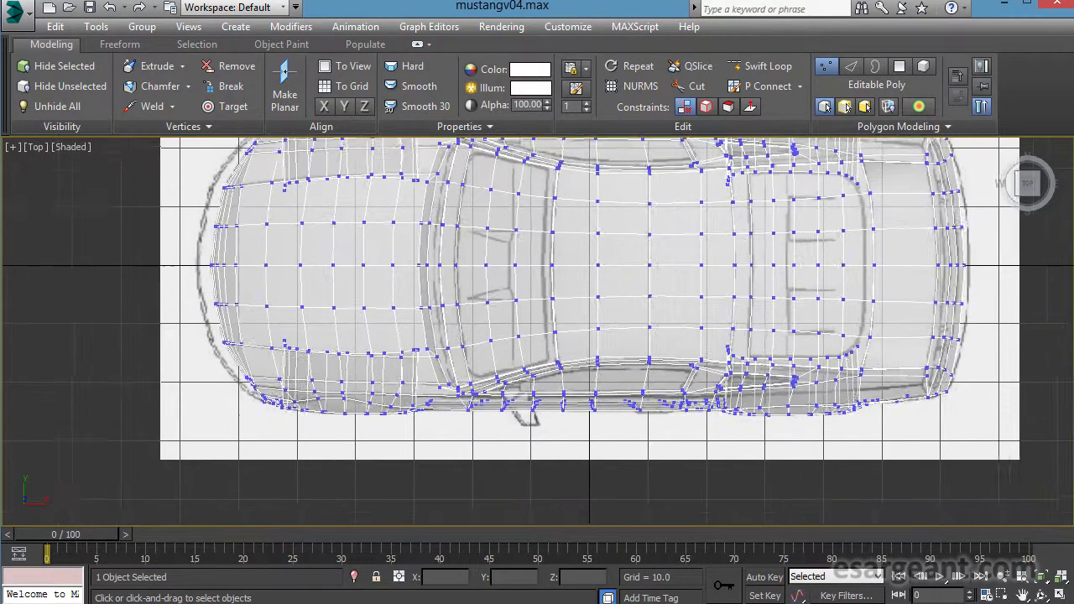
scroll(611, 240, "up", 1)
middle_click_drag(841, 274, 518, 288)
middle_click_drag(449, 279, 642, 306)
middle_click_drag(255, 313, 317, 298)
scroll(366, 278, "up", 2)
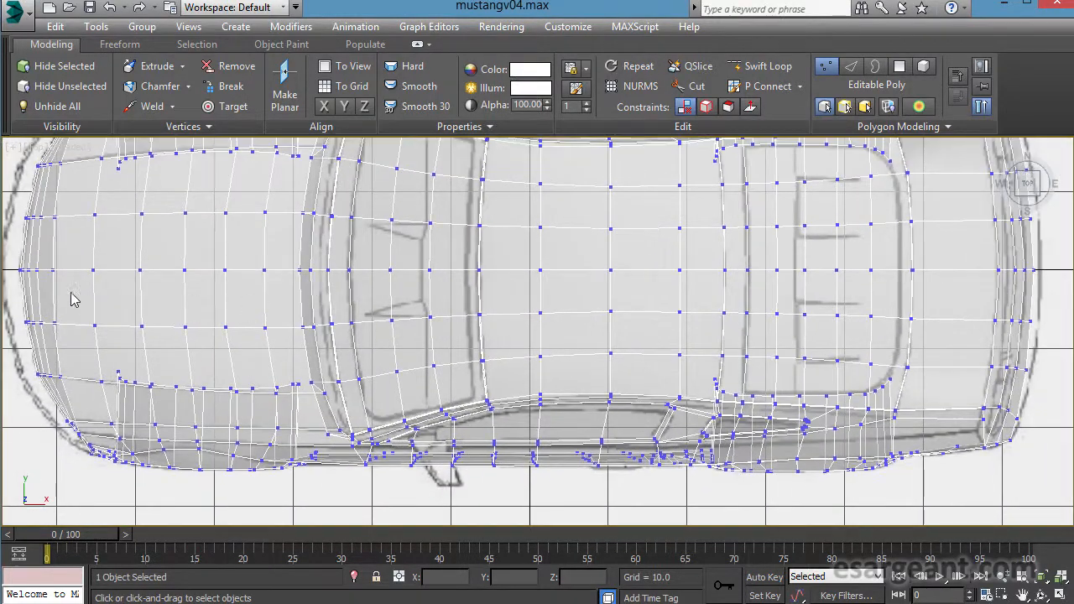
middle_click_drag(401, 347, 426, 350)
scroll(434, 337, "up", 1)
middle_click_drag(436, 313, 400, 379)
middle_click_drag(465, 357, 437, 324)
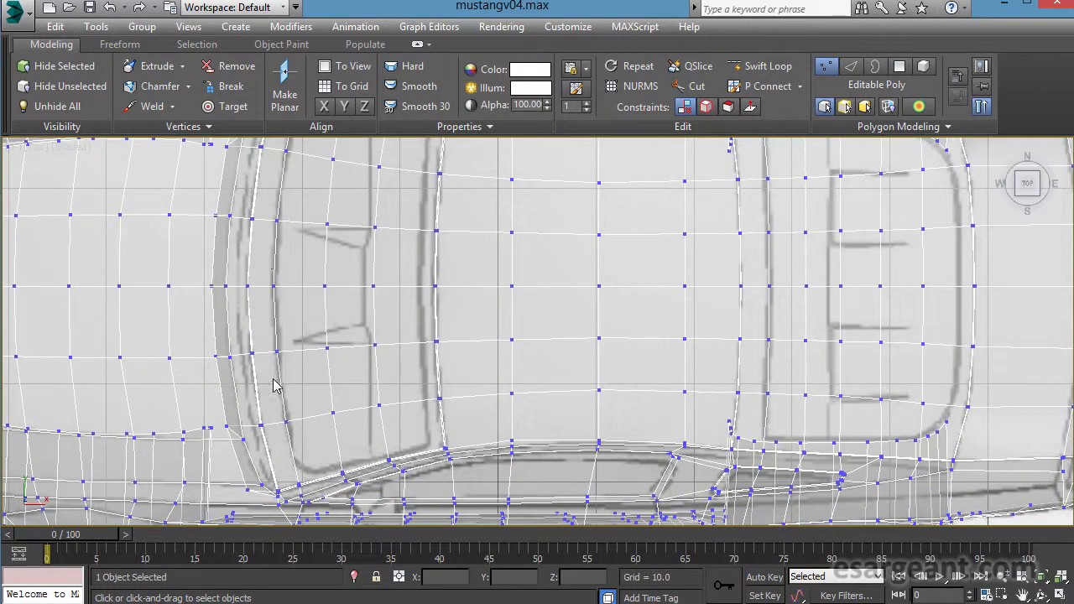
middle_click_drag(621, 376, 587, 380)
middle_click_drag(261, 299, 447, 285)
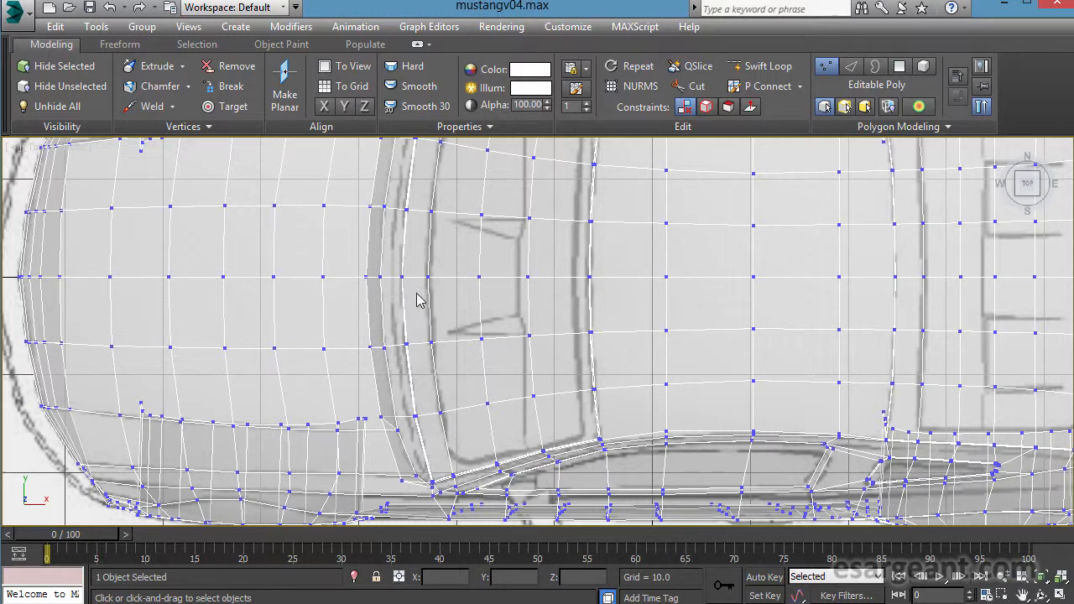
middle_click_drag(693, 328, 178, 305)
middle_click_drag(405, 339, 1059, 309)
middle_click_drag(659, 329, 379, 355)
In the Left view, examine the body's curvature against the blueprint and select the vertices of the loops beside the centreline.
key("alt+w")
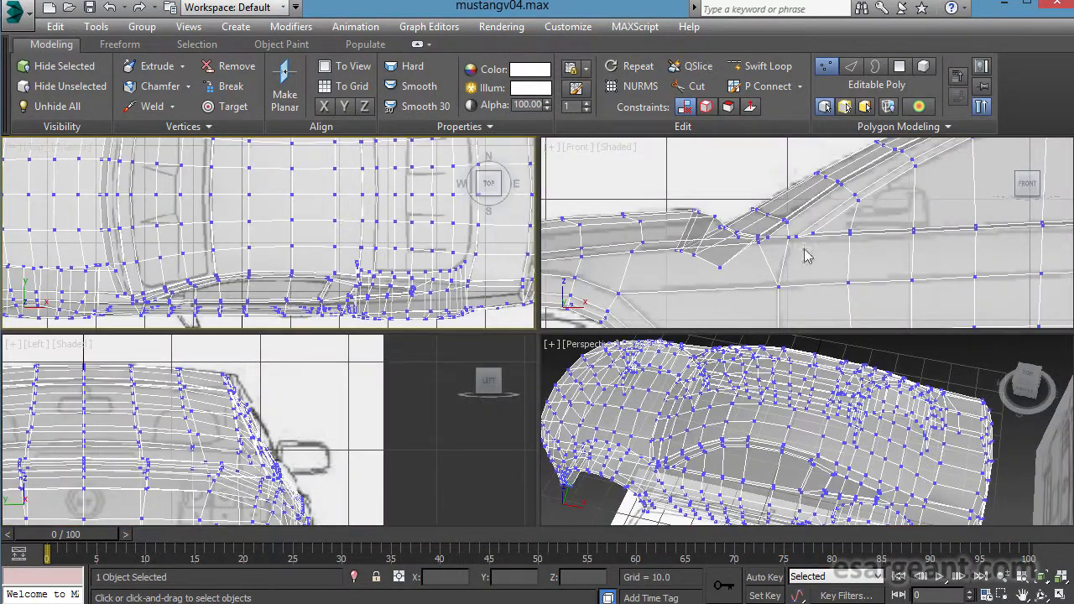
middle_click(263, 389)
key("alt+w")
middle_click_drag(321, 307, 787, 311)
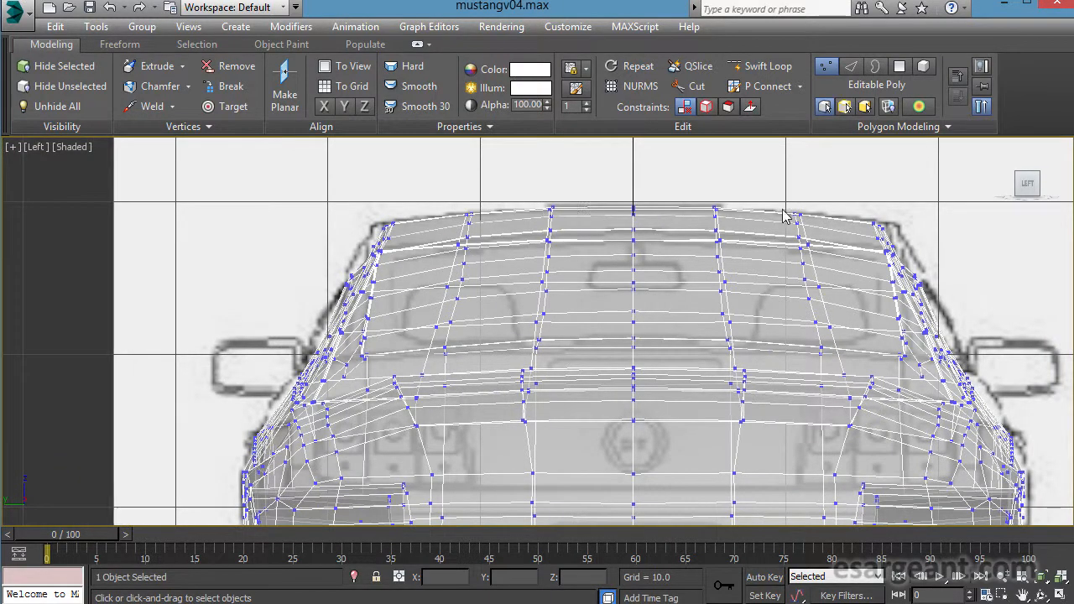
middle_click_drag(463, 258, 303, 242)
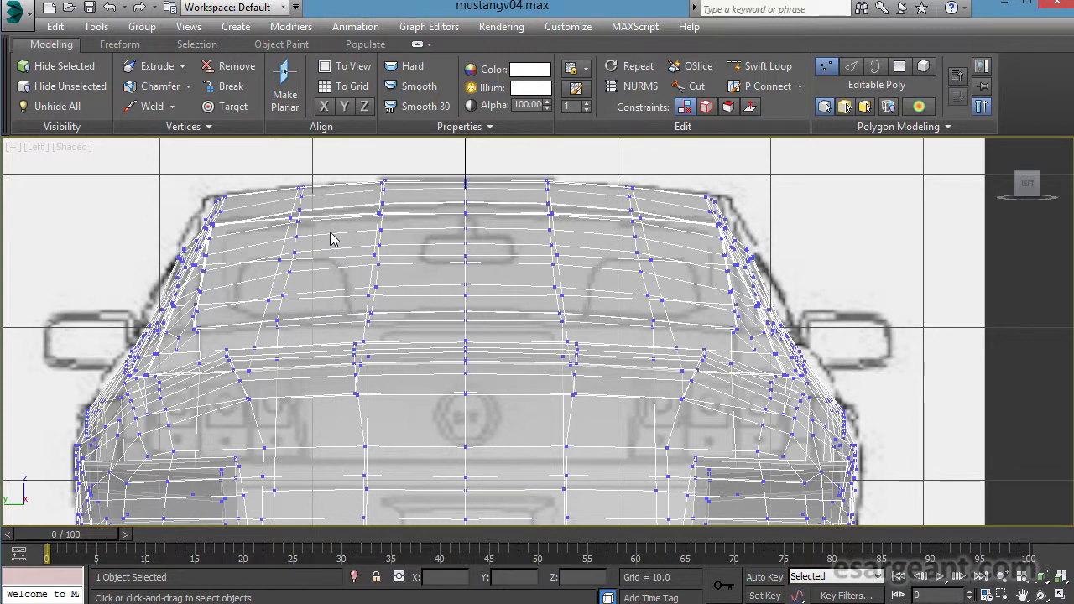
middle_click_drag(370, 258, 421, 260)
left_click_drag(654, 390, 657, 396)
middle_click_drag(659, 441, 475, 396)
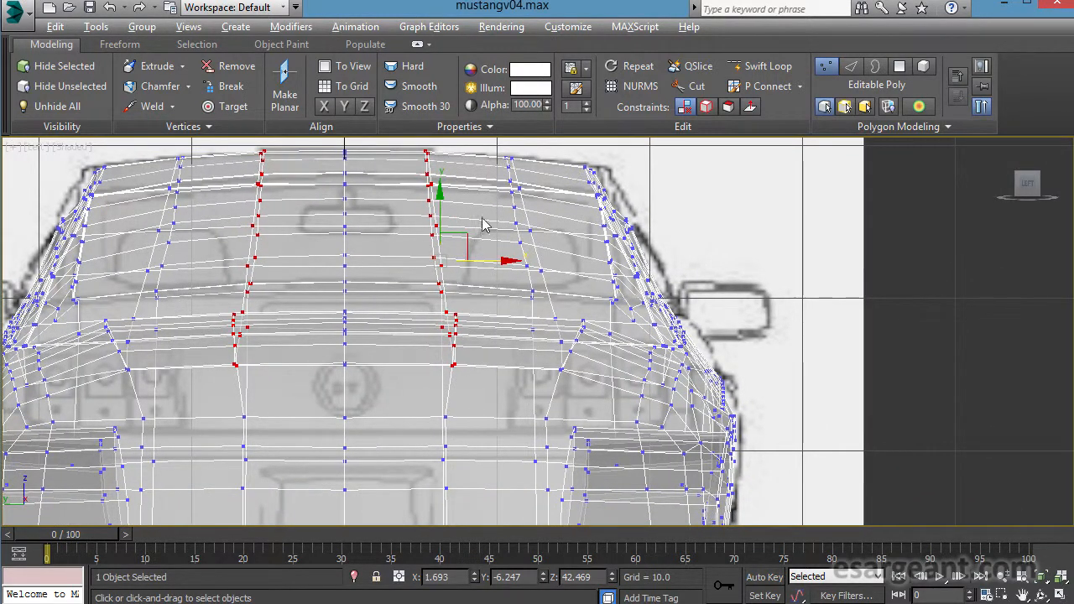
middle_click_drag(483, 225, 494, 240)
Clear the vertex selection, turn off the see-through display and examine the hood-to-windshield transition in the Perspective view.
key("alt+w")
middle_click(728, 409)
key("alt+w")
middle_click_drag(729, 409, 563, 404, "alt")
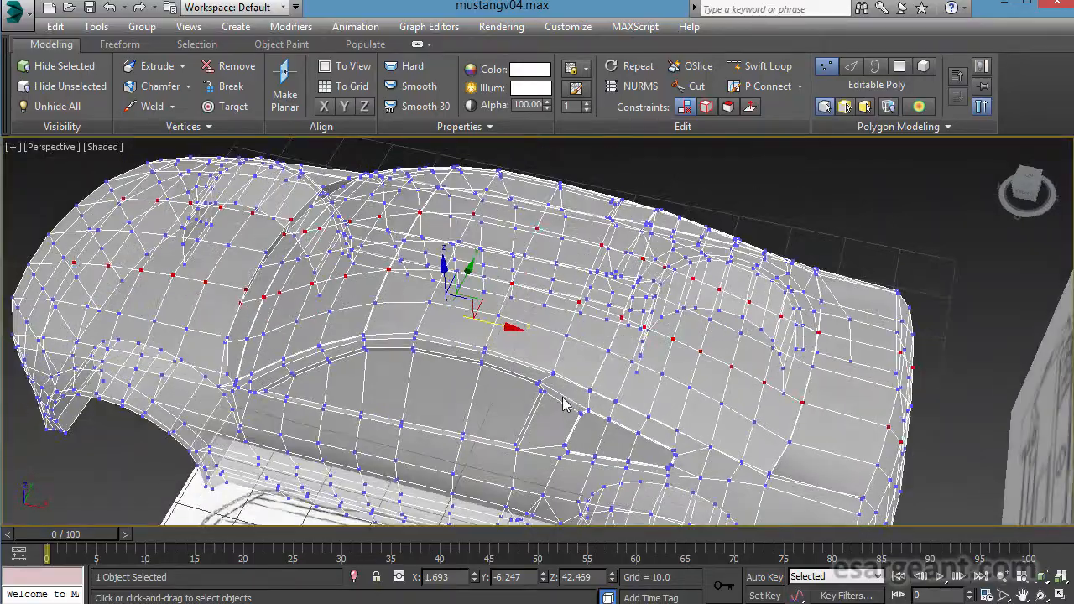
key("alt+x")
left_click(787, 226)
middle_click_drag(768, 236, 745, 333, "alt")
middle_click_drag(668, 342, 716, 344, "alt")
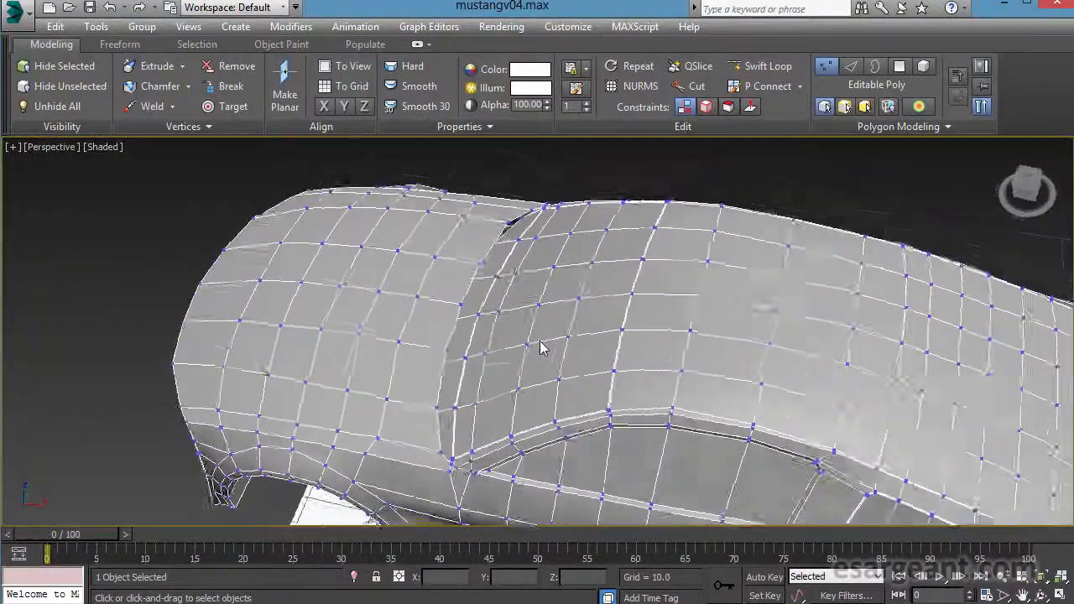
middle_click_drag(527, 326, 477, 305)
scroll(652, 324, "up", 4)
middle_click_drag(652, 324, 606, 332, "alt")
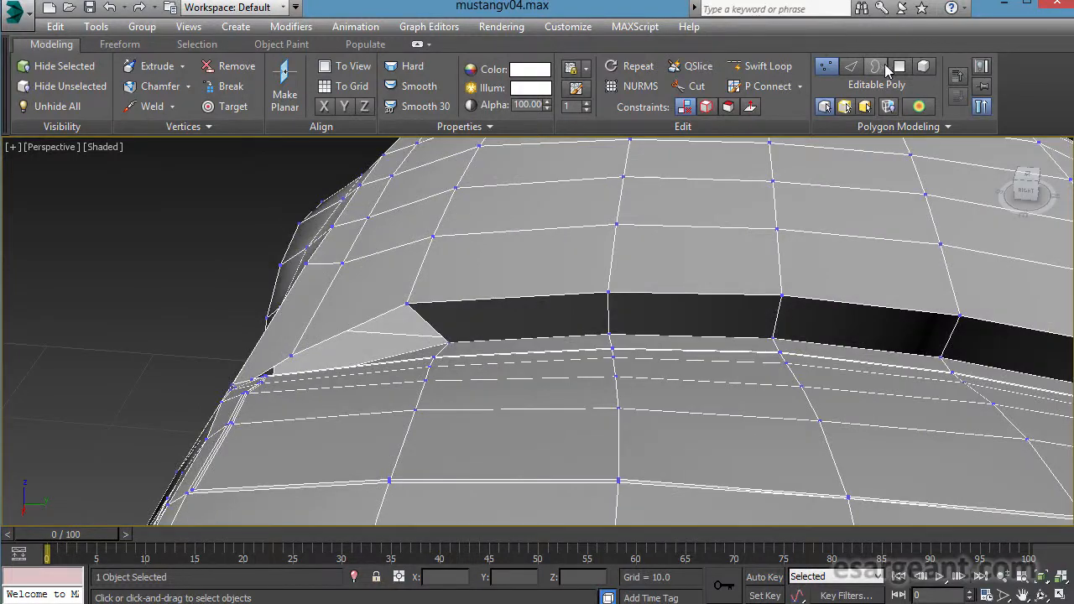
Select polygons of the bridged strip behind the hood and examine how they meet the windshield base.
key("4")
middle_click_drag(675, 406, 743, 372, "alt")
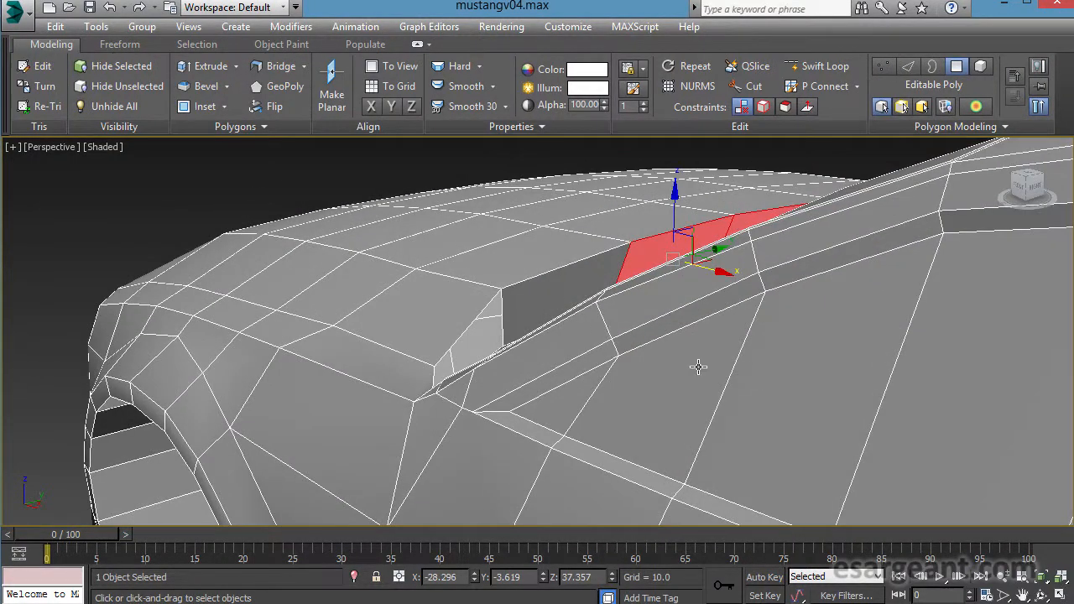
middle_click_drag(596, 288, 734, 300, "alt")
middle_click_drag(593, 377, 434, 375, "alt")
scroll(654, 307, "down", 3)
middle_click_drag(565, 409, 739, 340, "alt")
key("alt+w")
key("alt+w")
Turn on the see-through display and compare the front fender and body with the blueprints in the Top and Left views.
scroll(571, 257, "up", 8)
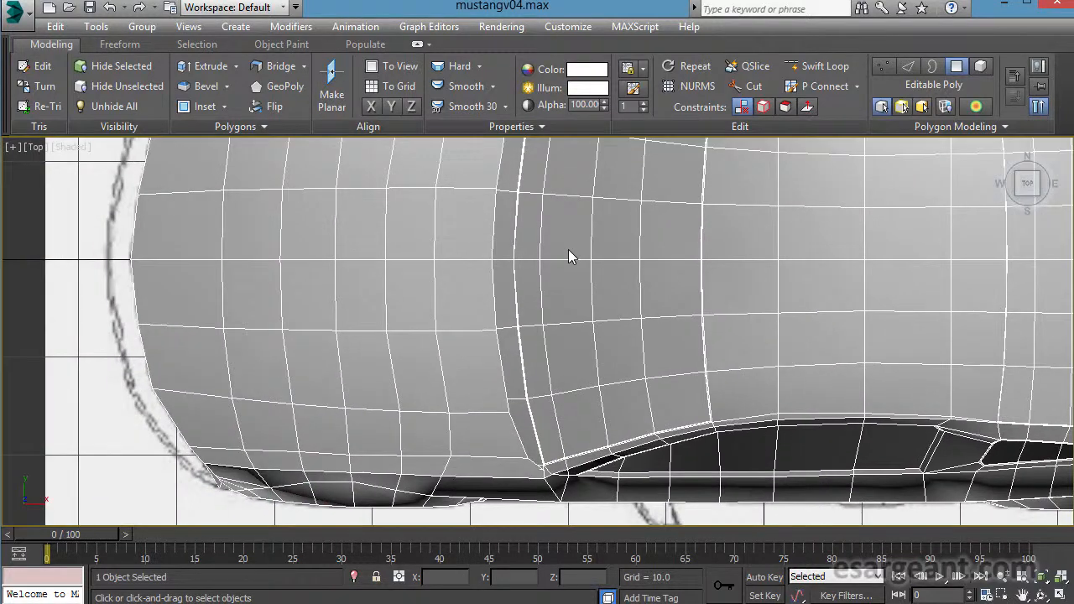
scroll(557, 264, "up", 5)
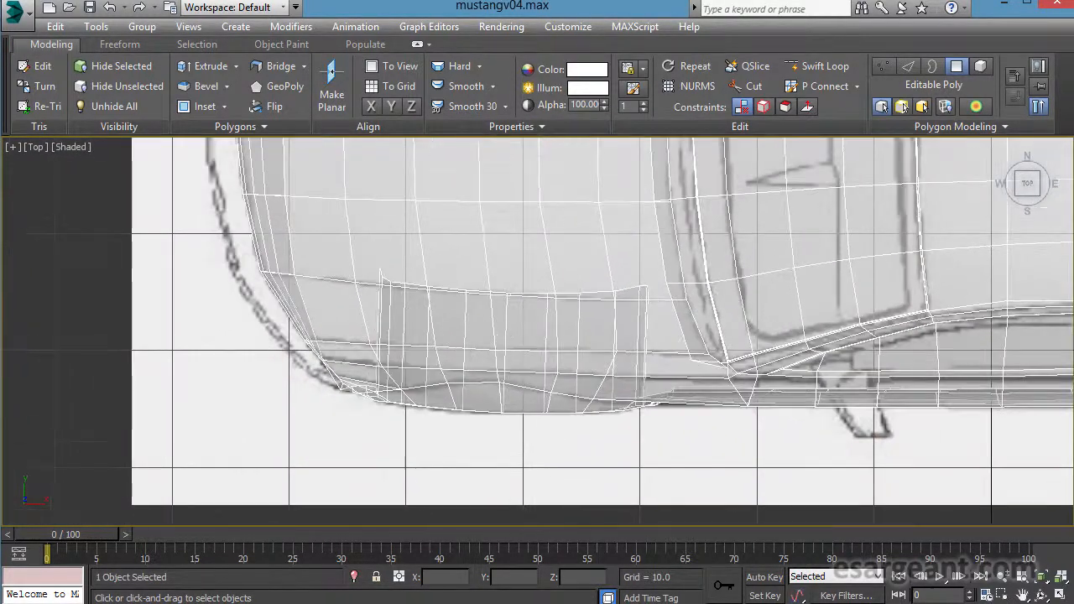
scroll(325, 307, "up", 1)
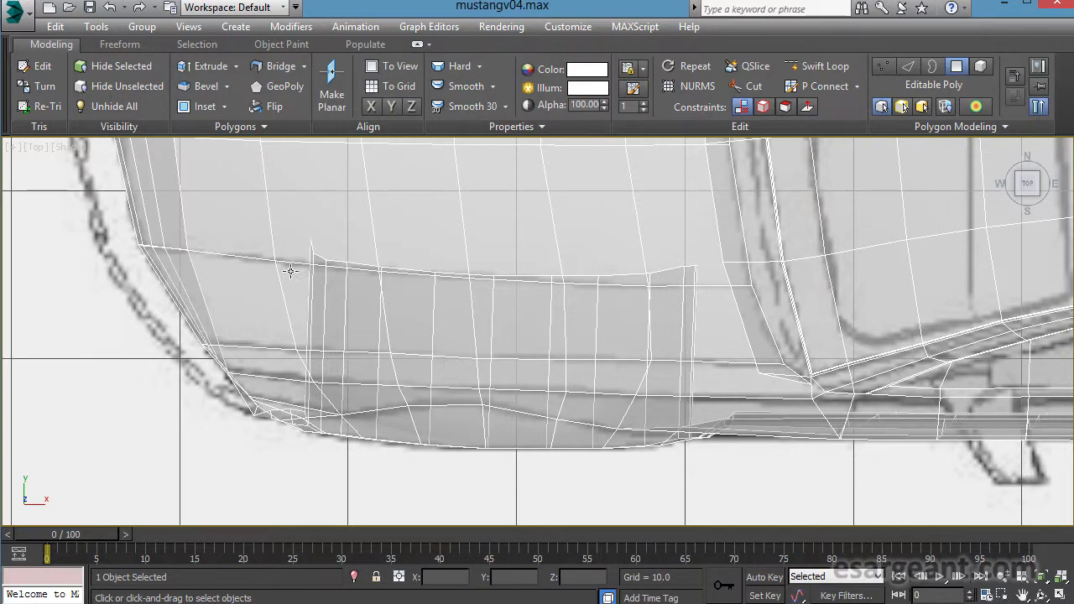
key("alt+w")
key("alt+w")
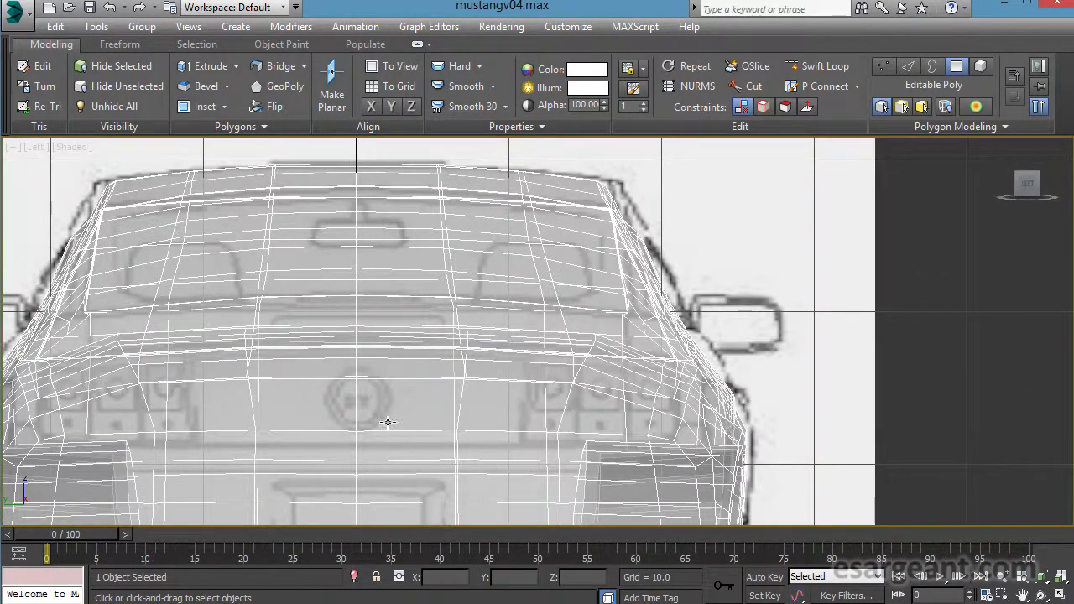
scroll(515, 252, "up", 3)
scroll(515, 252, "down", 5)
Leave polygon editing and move the rear-view blueprint plane along X to about 141.4, beyond the front-view plane.
key("alt+w")
scroll(778, 441, "down", 5)
middle_click_drag(778, 441, 604, 417)
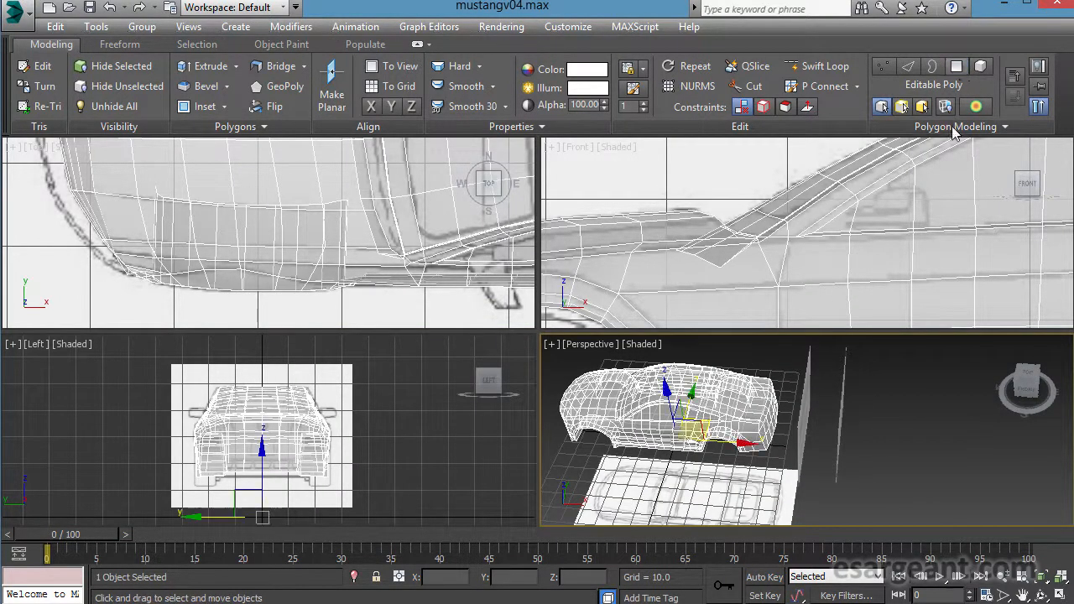
key("w")
left_click(805, 420)
middle_click_drag(819, 424, 878, 429, "alt")
left_click_drag(882, 434, 982, 438)
middle_click_drag(703, 441, 744, 452, "alt")
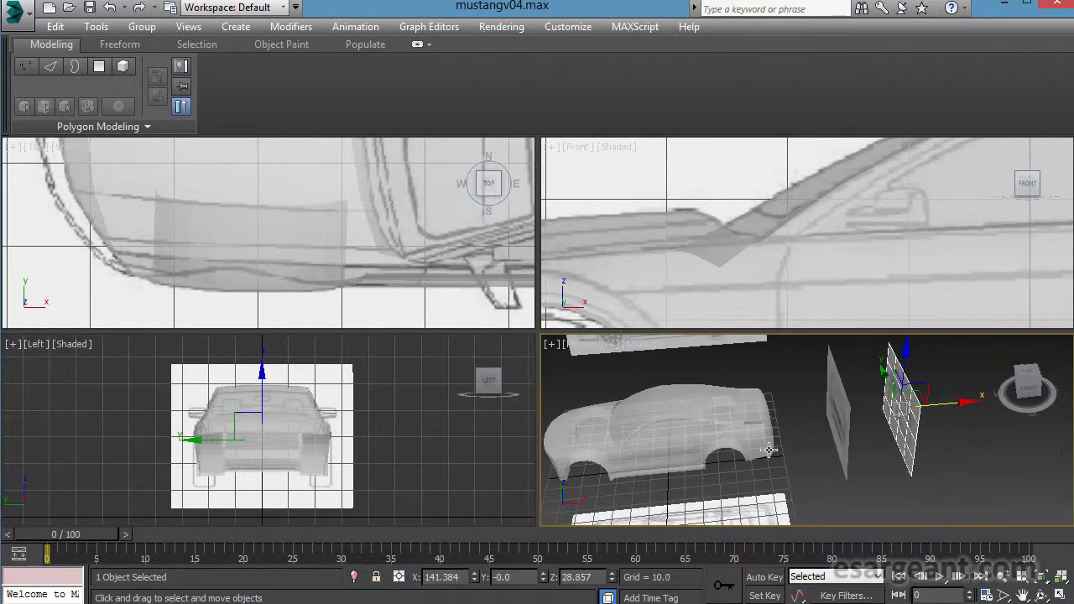
Select the car body in the Left view and compare its fender and hood outline with the front blueprint.
middle_click(360, 376)
scroll(369, 375, "up", 3)
key("alt+w")
middle_click_drag(599, 376, 539, 372)
left_click(540, 316)
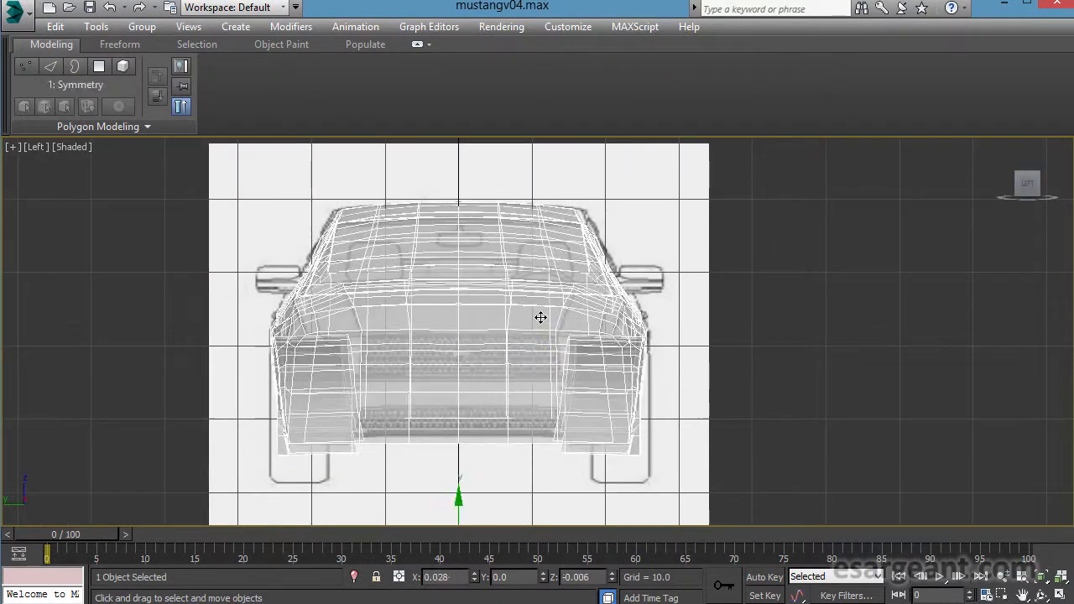
scroll(540, 316, "up", 5)
middle_click_drag(636, 293, 544, 338)
scroll(544, 338, "up", 2)
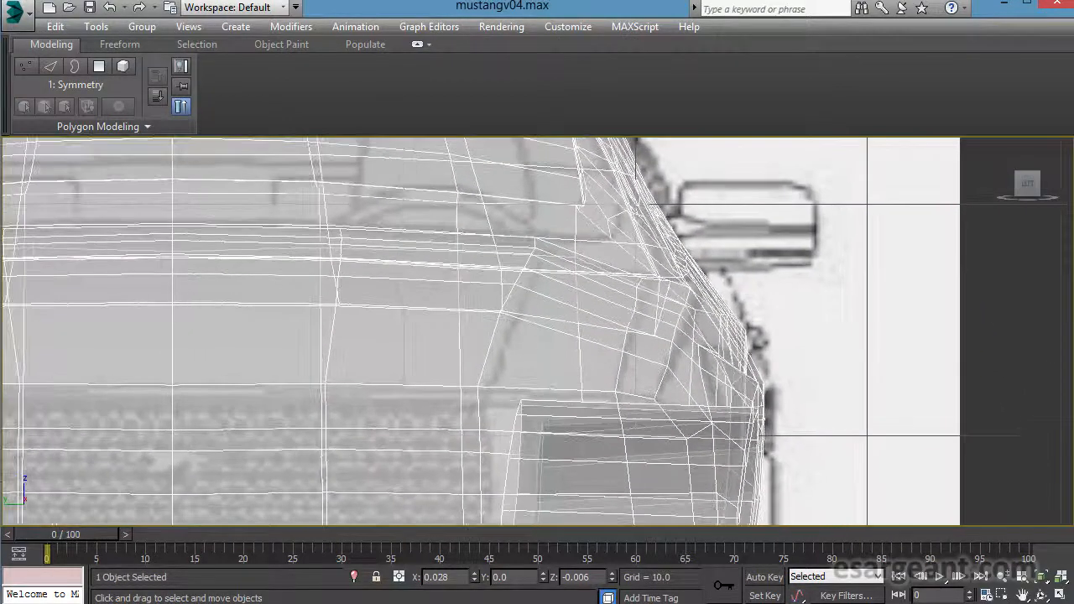
scroll(551, 319, "down", 8)
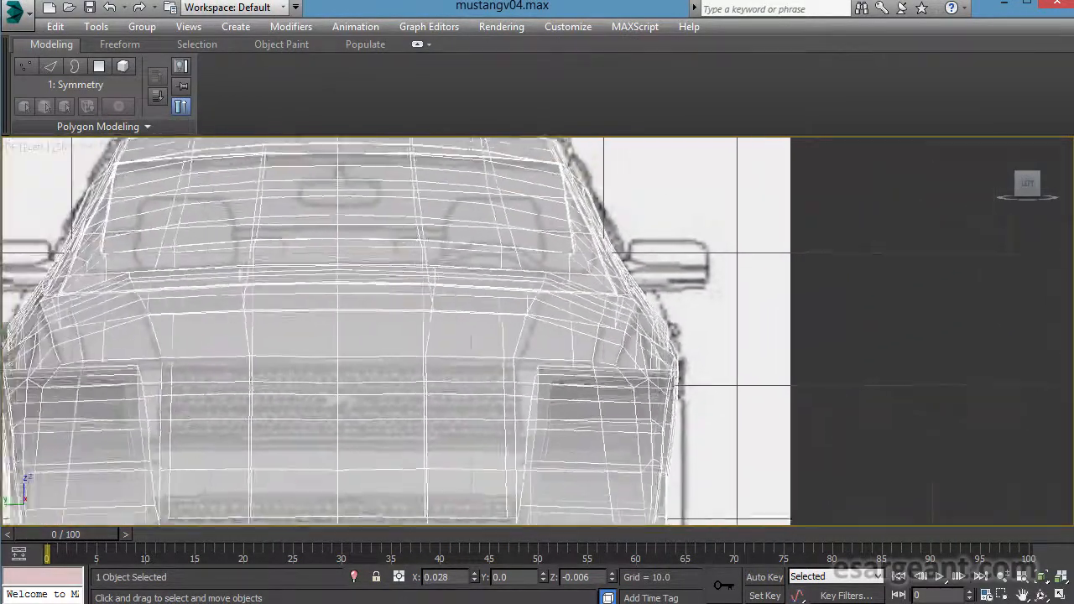
scroll(537, 332, "up", 3)
Select the vertices along the hood's side crease for editing, leaving out the stray vertex at the windshield base.
key("1")
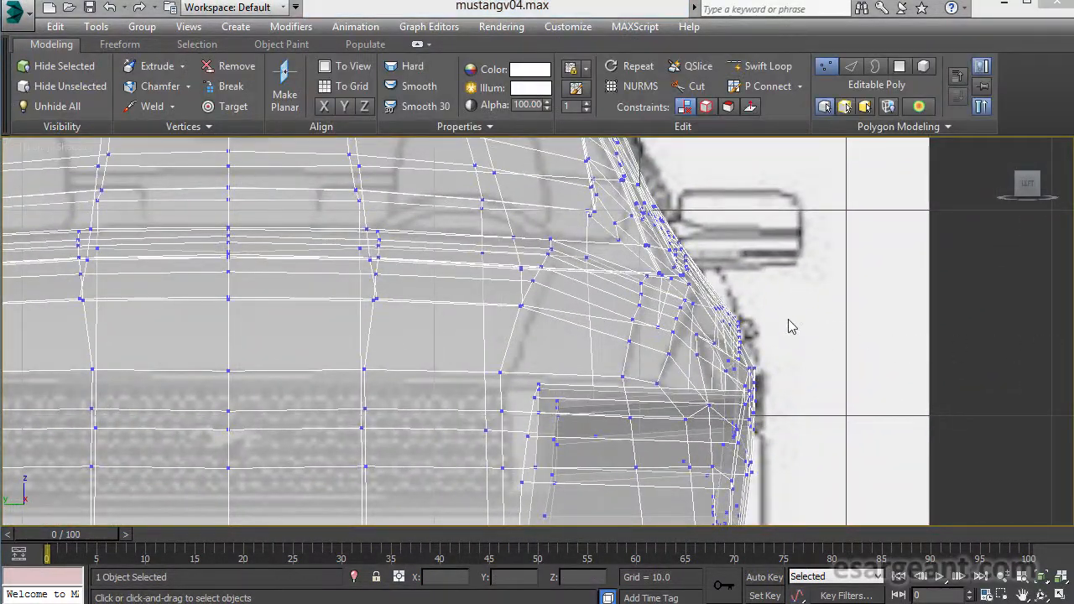
middle_click_drag(788, 320, 594, 314)
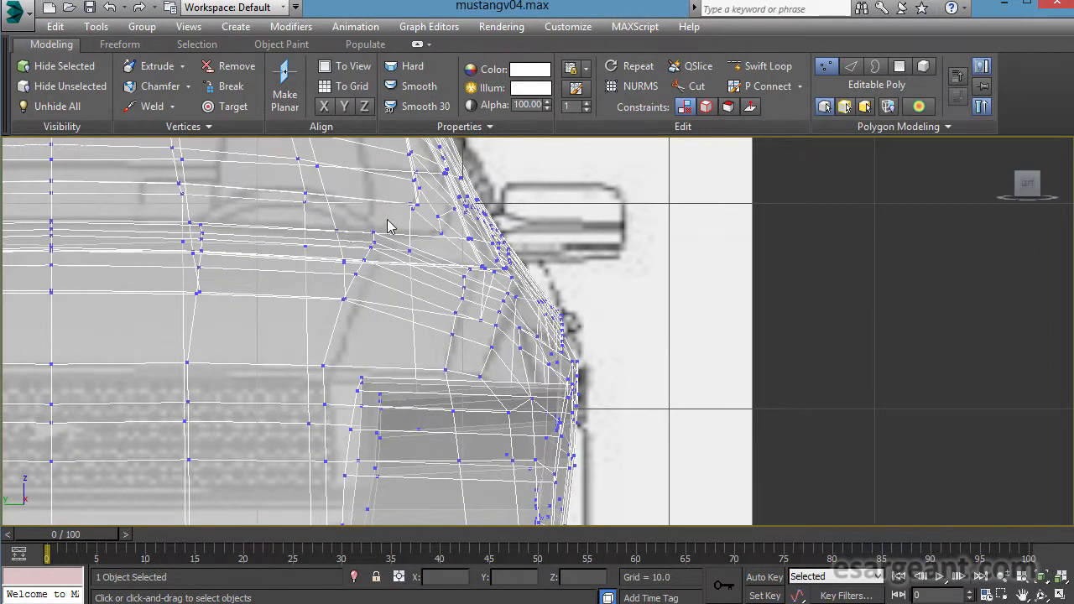
left_click_drag(350, 307, 365, 323)
left_click_drag(306, 345, 351, 392, "ctrl")
key("alt+w")
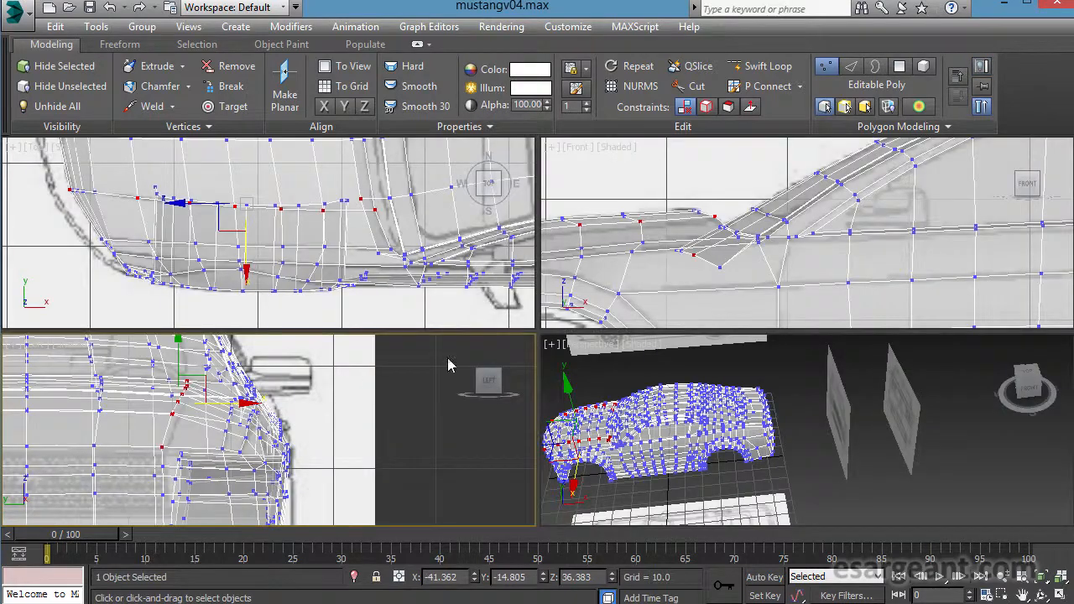
right_click(820, 285)
key("alt+w")
scroll(507, 328, "down", 2)
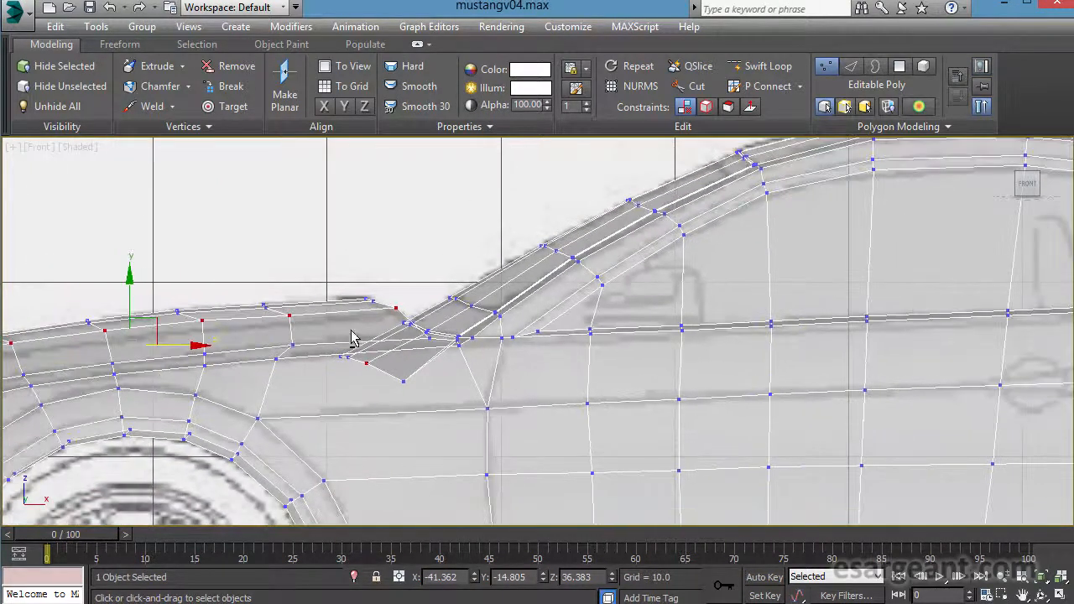
left_click_drag(410, 403, 413, 406, "alt")
Examine the selected hood-crease vertices against the blueprints in the Front, Left and Top views.
scroll(495, 388, "down", 7)
middle_click_drag(507, 383, 510, 333)
scroll(700, 312, "up", 5)
scroll(537, 335, "up", 3)
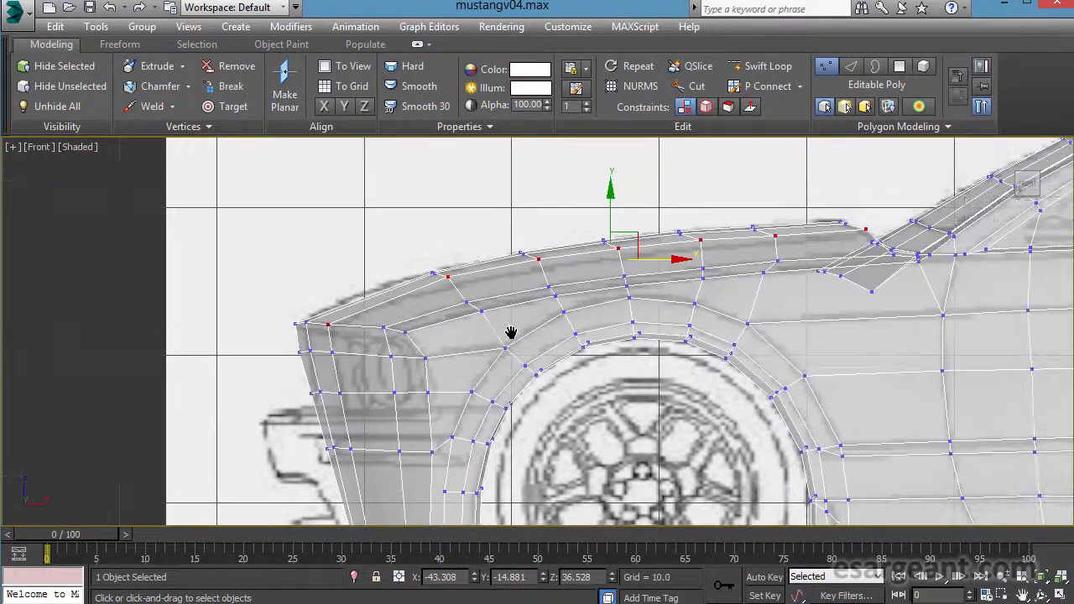
scroll(510, 327, "up", 1)
scroll(517, 329, "up", 2)
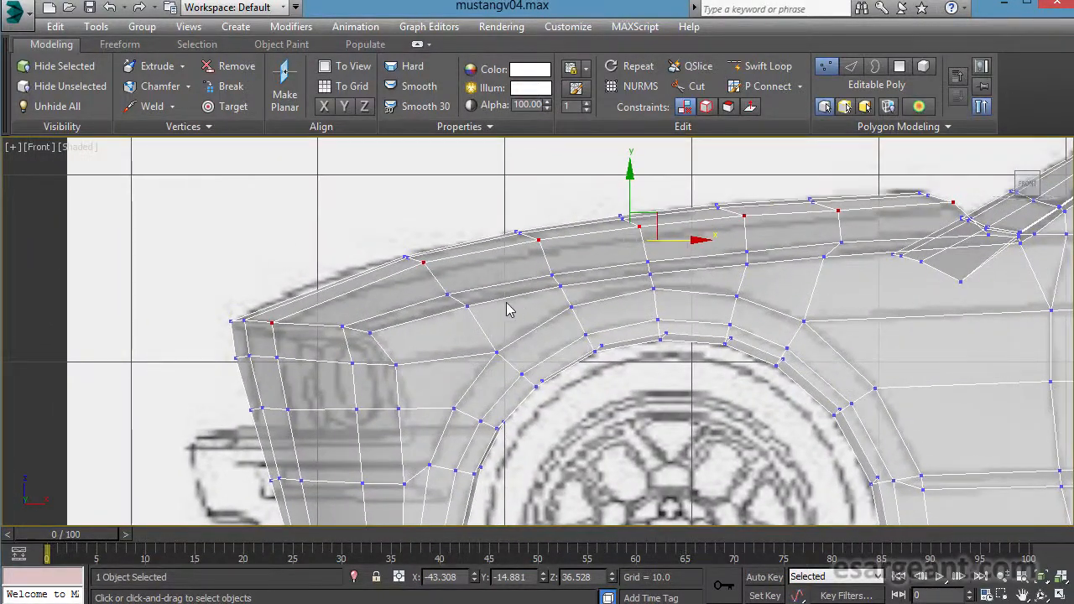
middle_click_drag(583, 298, 470, 313)
key("alt+w")
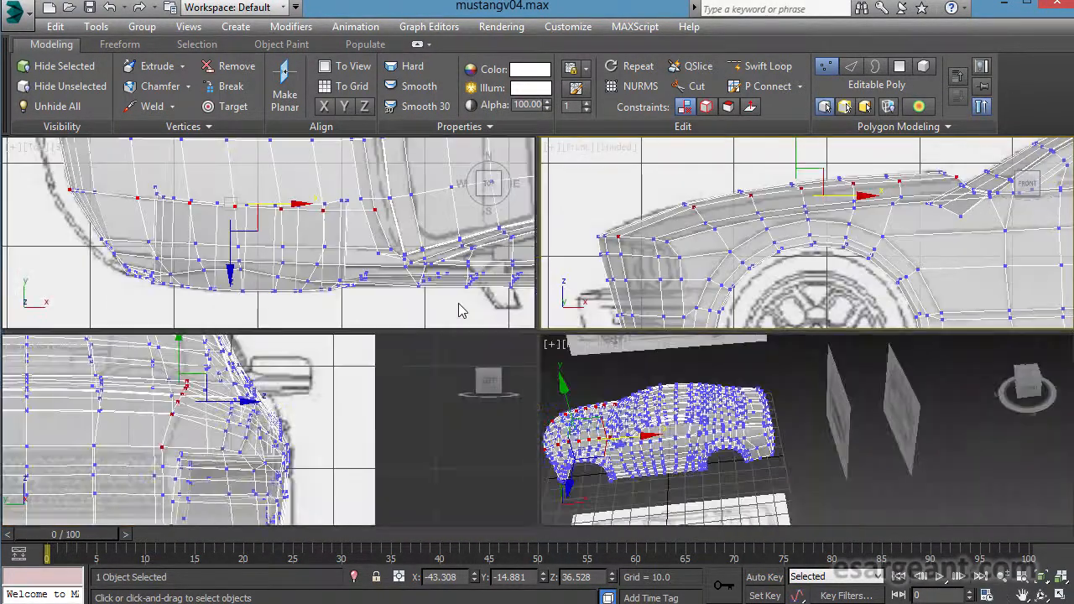
middle_click(294, 409)
key("alt+w")
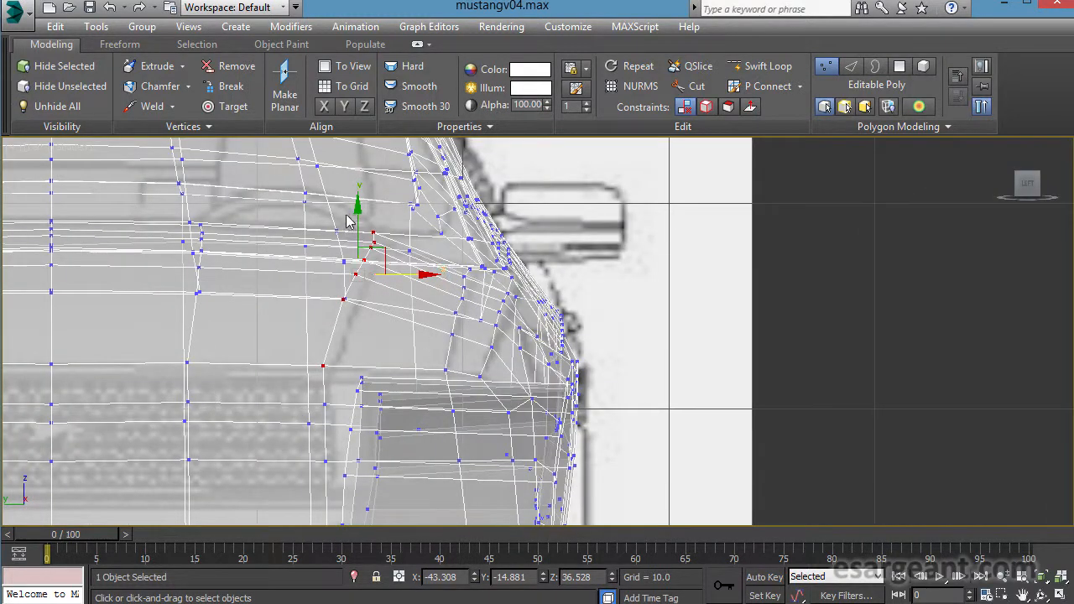
key("alt+w")
middle_click(323, 221)
key("alt+w")
middle_click_drag(319, 267, 291, 295)
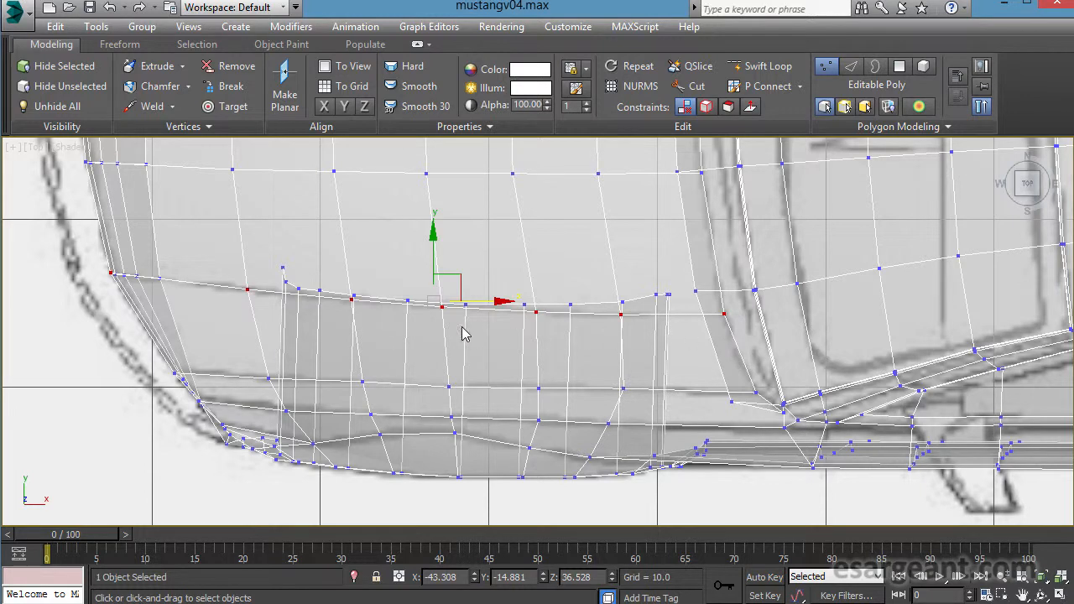
key("alt+w")
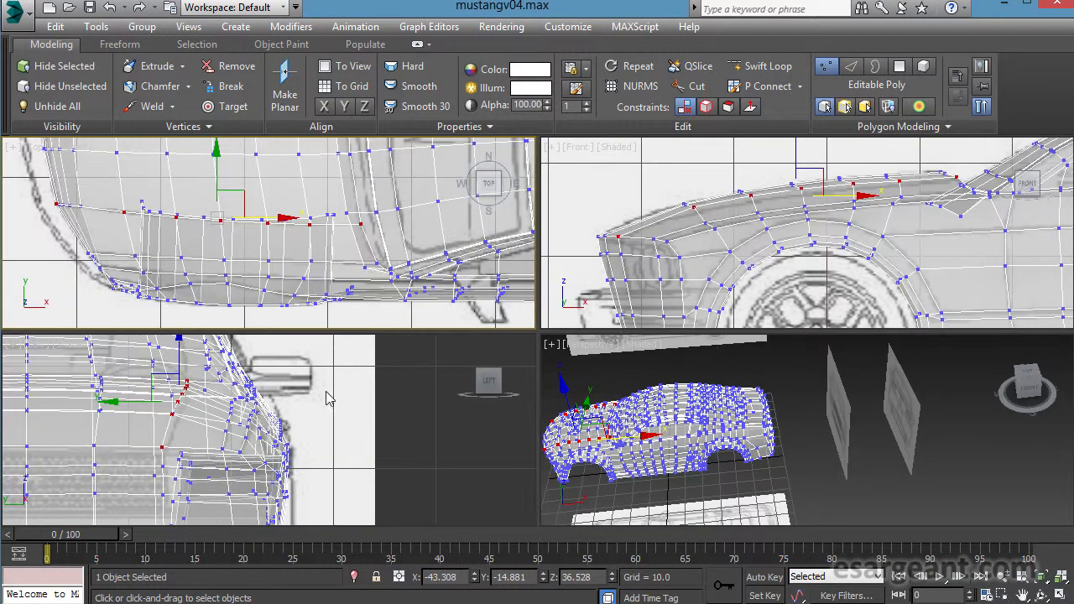
middle_click(308, 419)
key("alt+w")
middle_click_drag(360, 227, 427, 266)
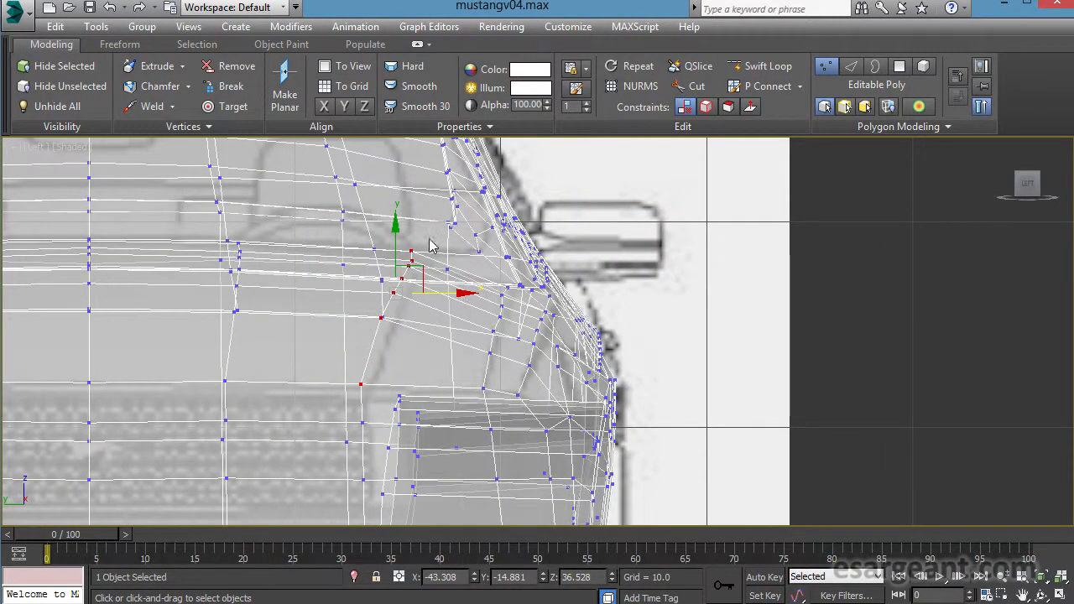
Lower the selected hood-crease vertices by about 0.33 and check their line in the Front view.
left_click_drag(406, 242, 411, 247)
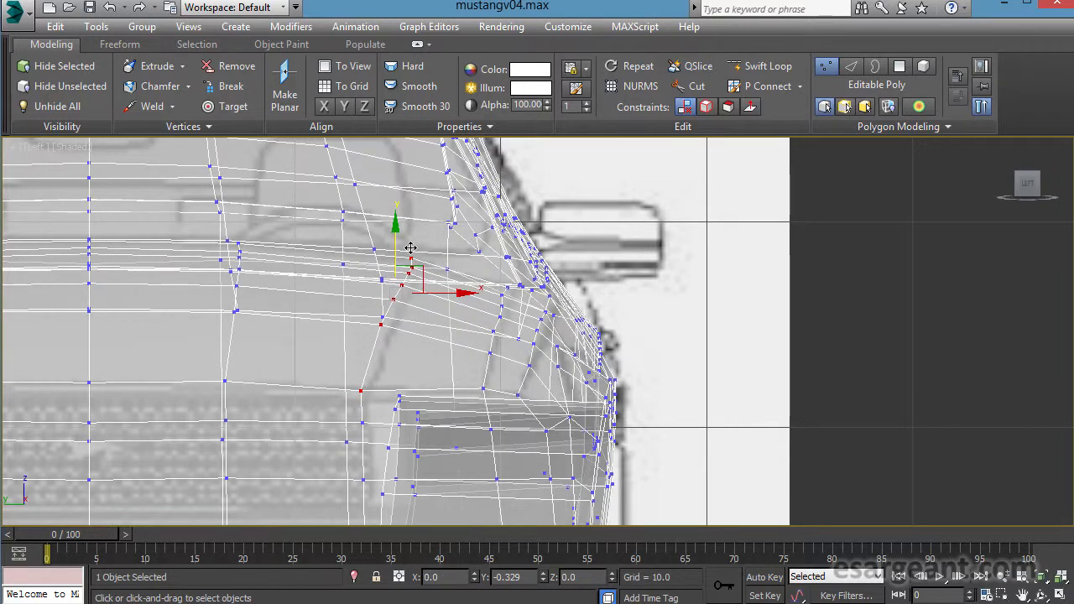
key("alt+w")
middle_click(782, 221)
key("alt+w")
middle_click_drag(516, 267, 394, 268)
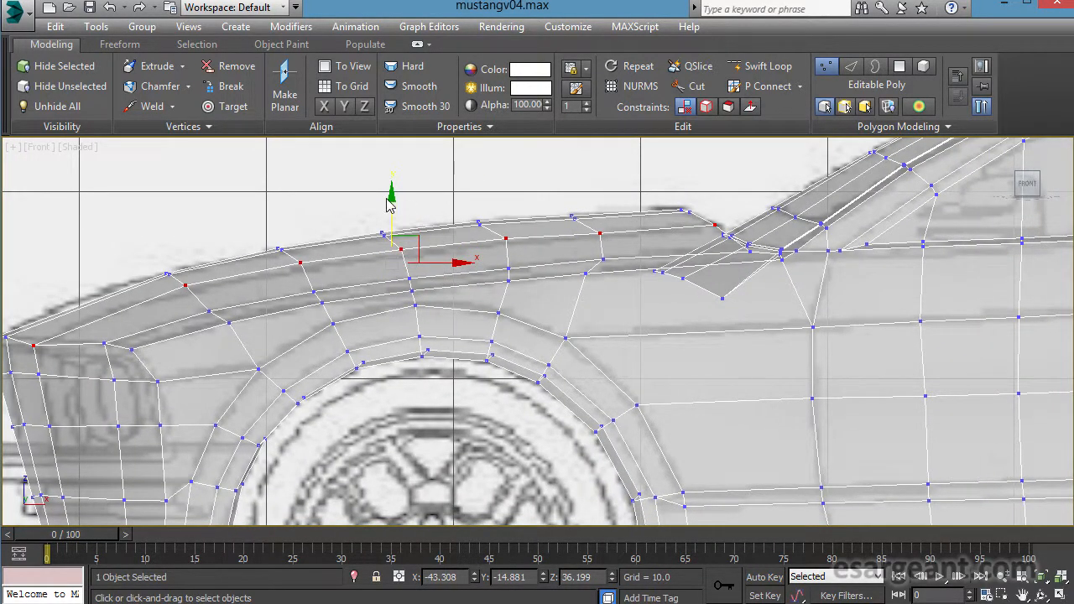
Lower the hood-crease vertices progressively toward the nose, removing the rear vertices from the selection between moves.
left_click_drag(404, 210, 408, 211)
left_click_drag(818, 311, 818, 312, "alt")
left_click_drag(300, 231, 302, 230)
left_click_drag(538, 218, 471, 332, "alt")
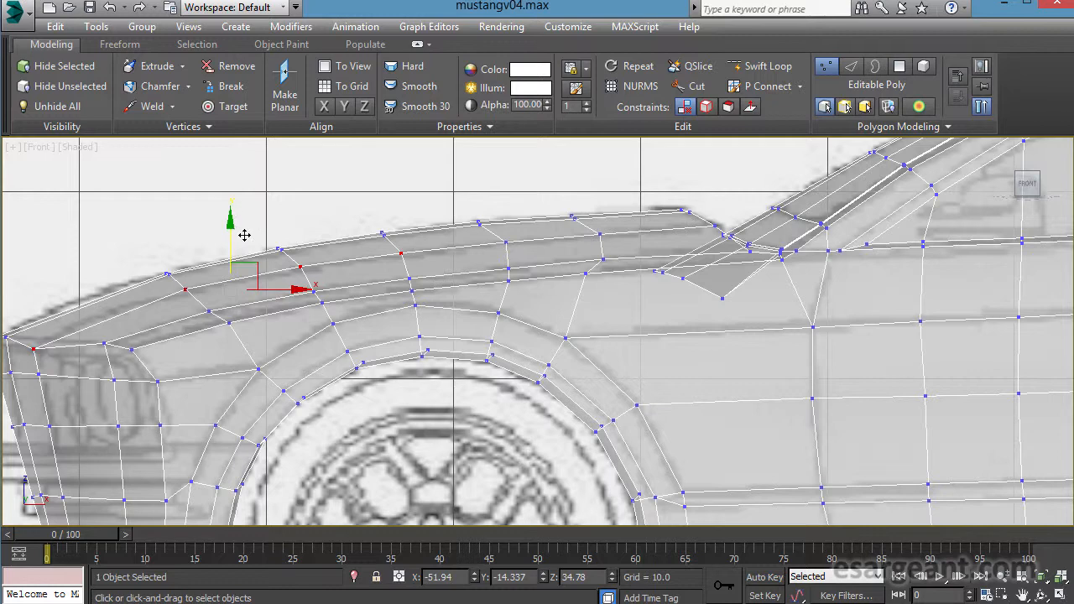
left_click_drag(413, 272, 361, 308, "alt")
left_click_drag(186, 254, 187, 260)
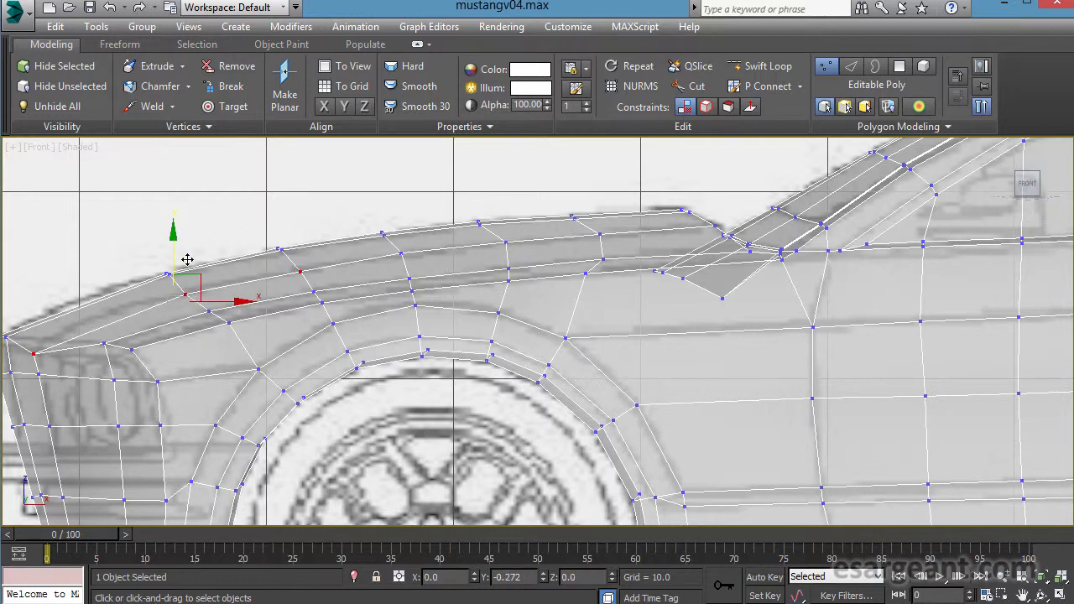
Keep only the front-most crease vertex selected and raise it to about Z 32.17.
middle_click_drag(188, 256, 485, 278)
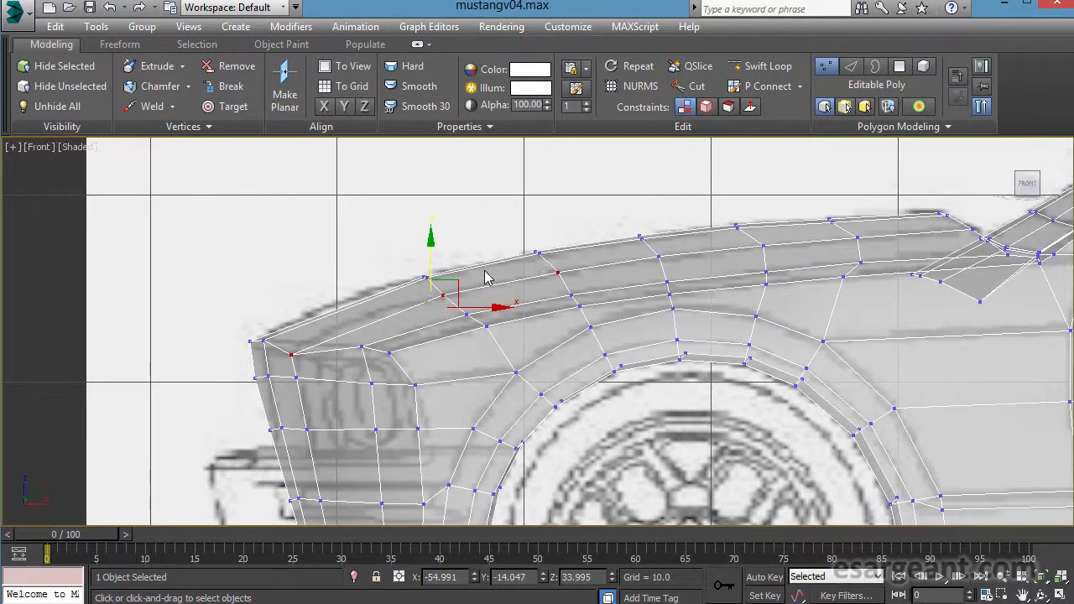
left_click_drag(386, 235, 585, 327, "alt")
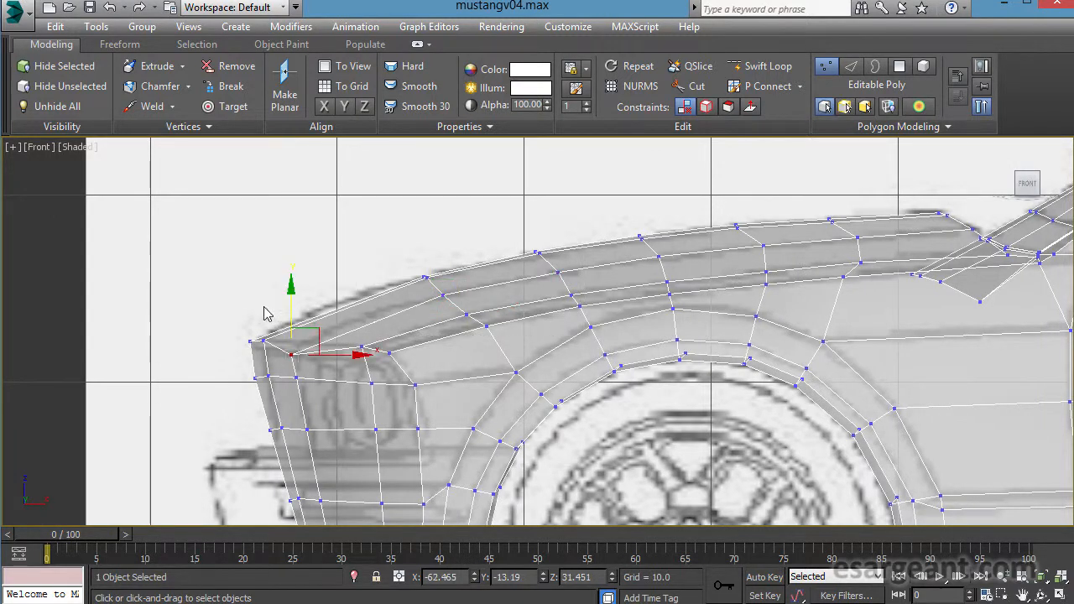
left_click_drag(303, 301, 306, 298)
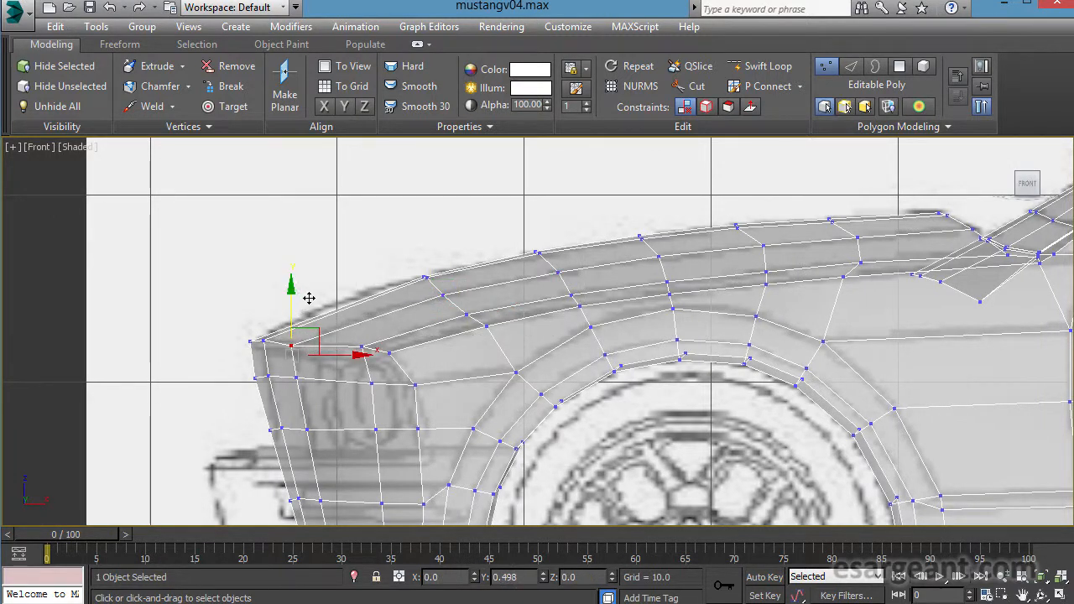
Compare the adjusted hood crease with the blueprints in the Front and Left views.
middle_click_drag(609, 262, 497, 262)
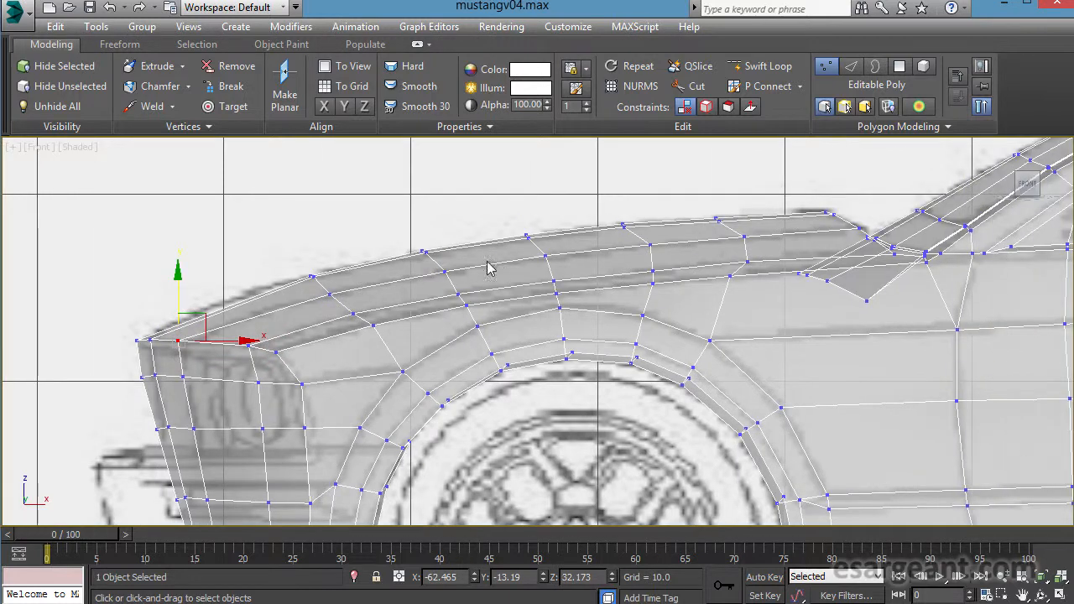
middle_click_drag(392, 282, 456, 250)
scroll(574, 295, "up", 1)
middle_click_drag(576, 294, 858, 380)
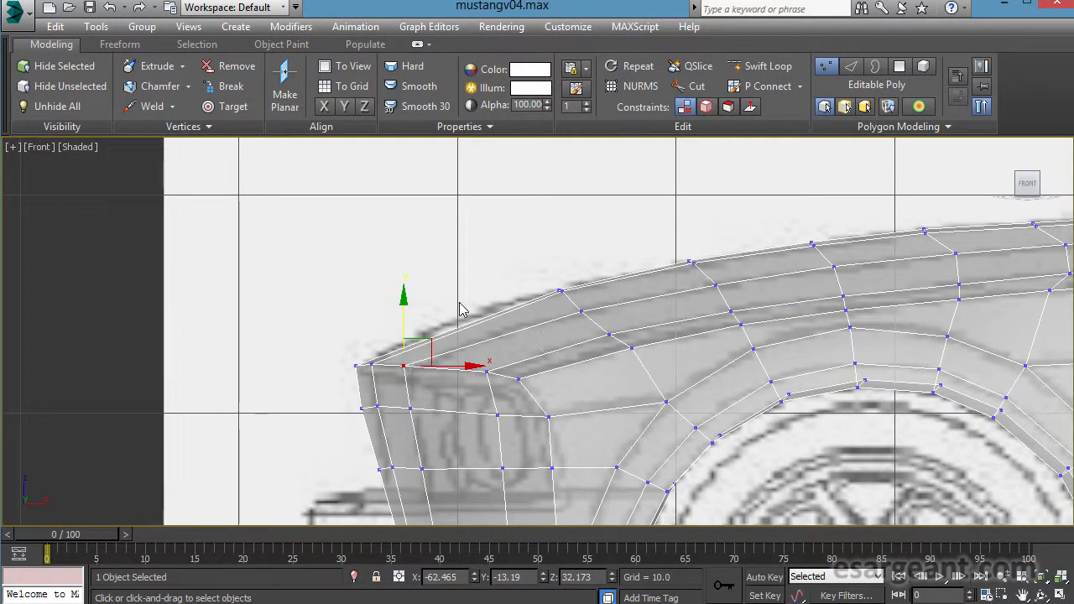
middle_click_drag(803, 384, 1073, 339)
key("alt+w")
right_click(364, 412)
key("alt+w")
middle_click_drag(582, 362, 787, 335)
scroll(781, 334, "down", 2)
middle_click_drag(640, 333, 730, 297)
scroll(728, 297, "down", 3)
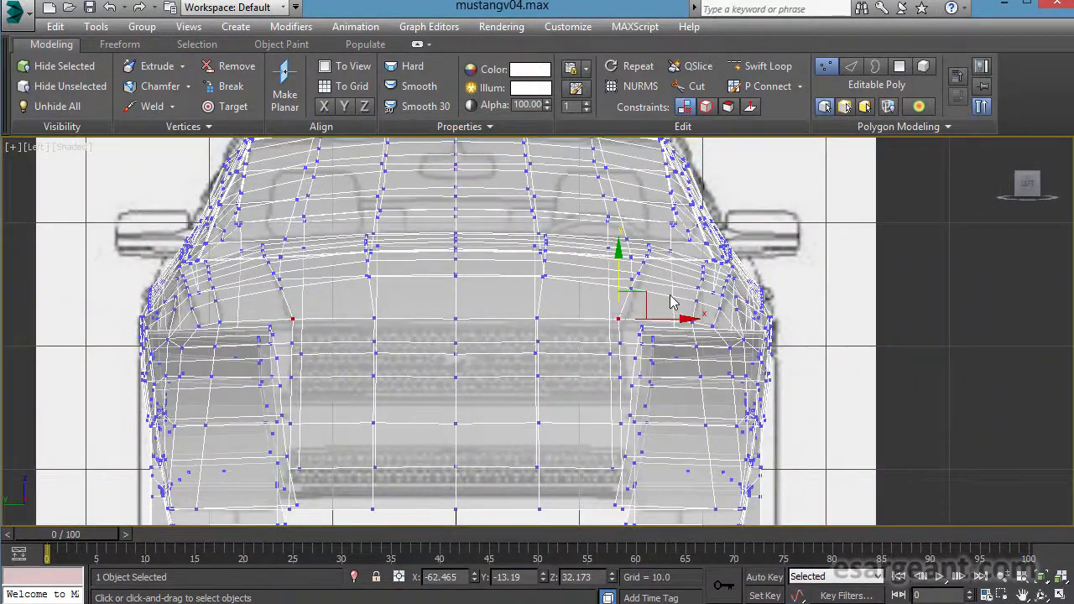
Turn off the see-through display and examine the hood in the Left view and the body side in the Front view.
key("alt+x")
middle_click_drag(663, 311, 531, 344)
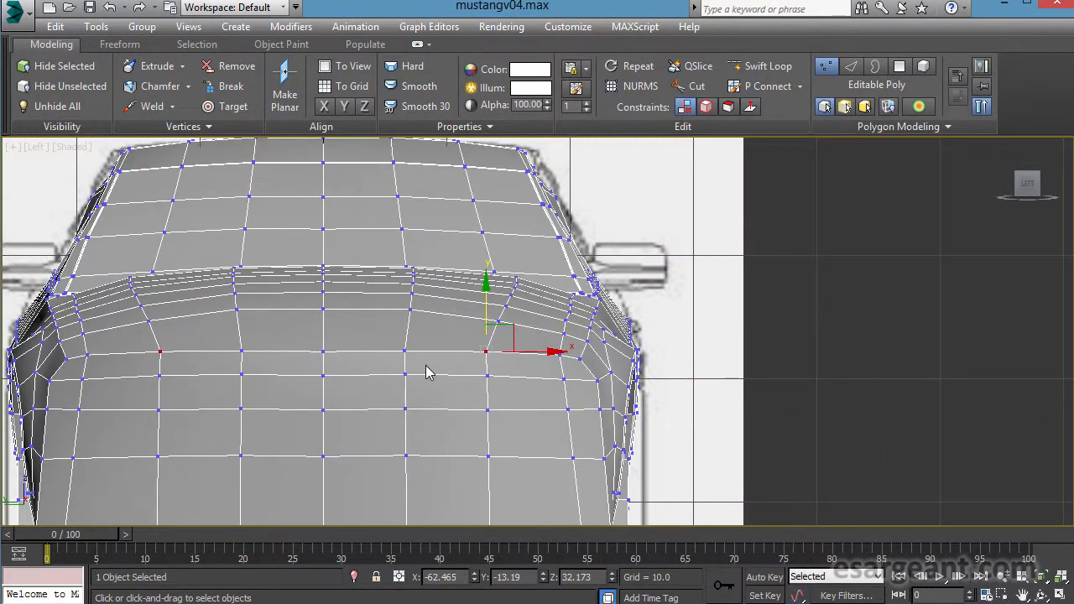
middle_click_drag(427, 372, 439, 372)
key("alt+w")
right_click(752, 248)
key("alt+w")
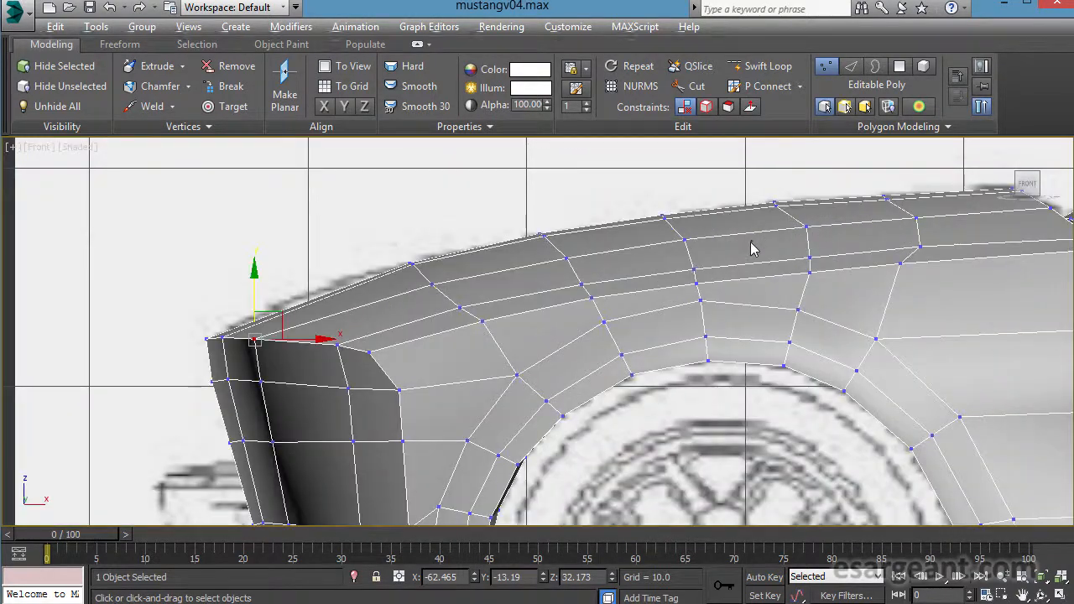
middle_click_drag(752, 248, 421, 278)
middle_click_drag(1052, 278, 208, 288)
scroll(611, 273, "down", 6)
scroll(207, 289, "up", 4)
scroll(475, 319, "up", 1)
middle_click_drag(475, 319, 732, 340)
scroll(781, 358, "down", 3)
scroll(708, 336, "down", 1)
scroll(732, 339, "down", 2)
key("alt+w")
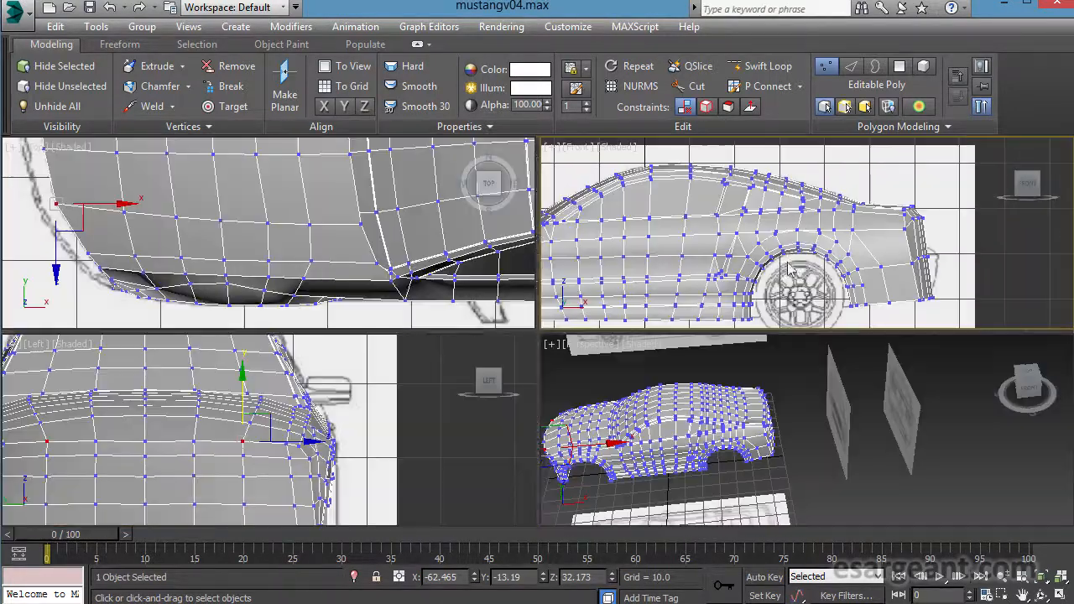
Examine the rear deck, its outer corner and the rear quarter of the body in the Perspective view.
key("alt+w")
middle_click_drag(648, 421, 537, 386, "alt")
scroll(518, 225, "up", 3)
middle_click_drag(518, 225, 853, 389)
scroll(853, 389, "up", 3)
scroll(853, 388, "up", 2)
middle_click_drag(722, 356, 558, 239)
middle_click_drag(499, 360, 304, 365, "alt")
scroll(403, 331, "up", 4)
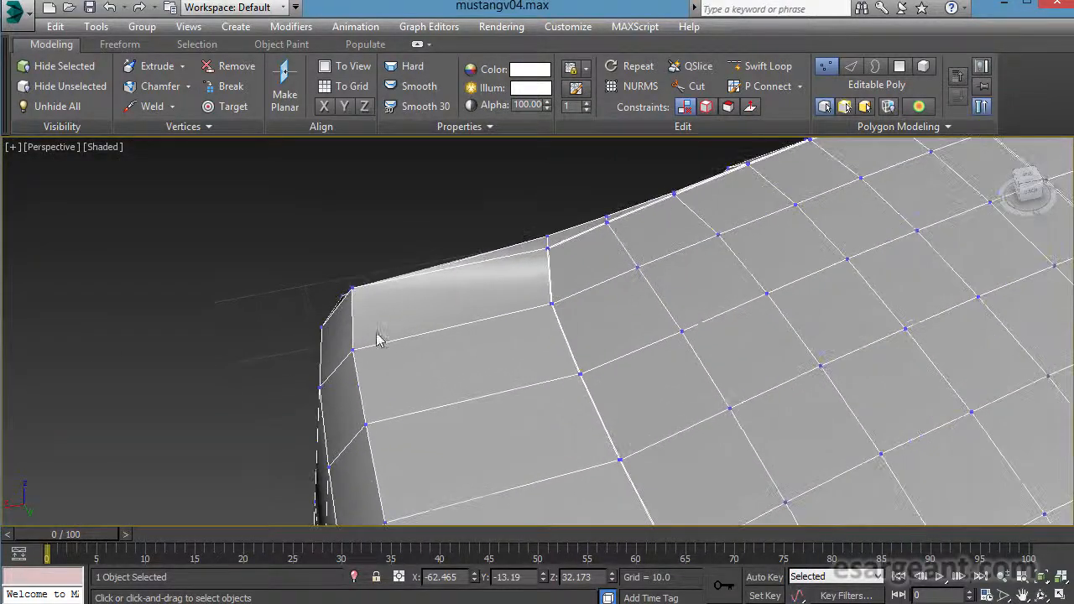
middle_click_drag(499, 301, 442, 300, "alt")
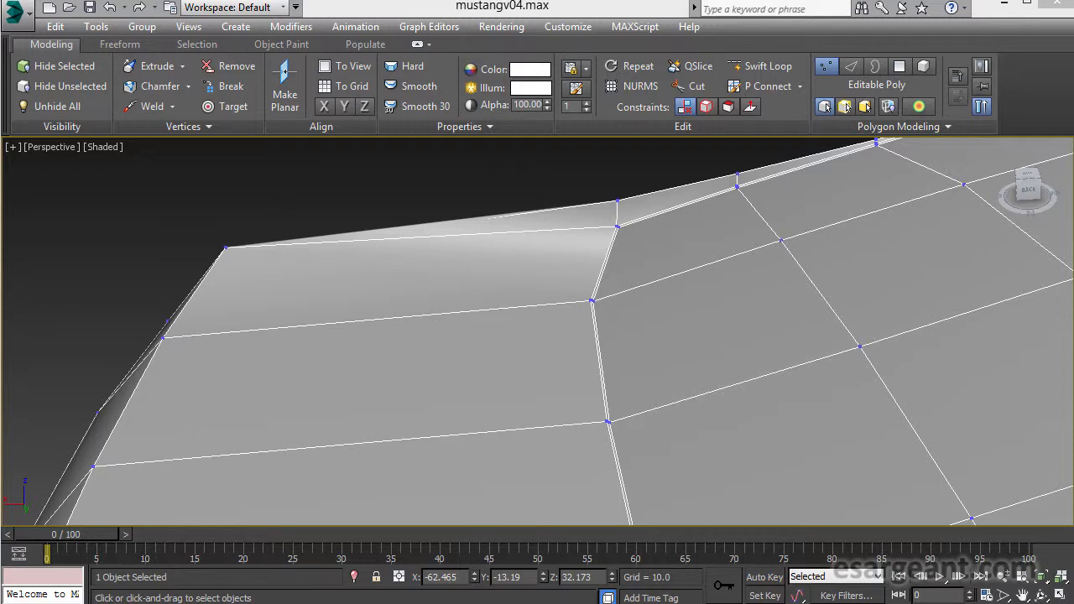
left_click_drag(1073, 6, 236, 5)
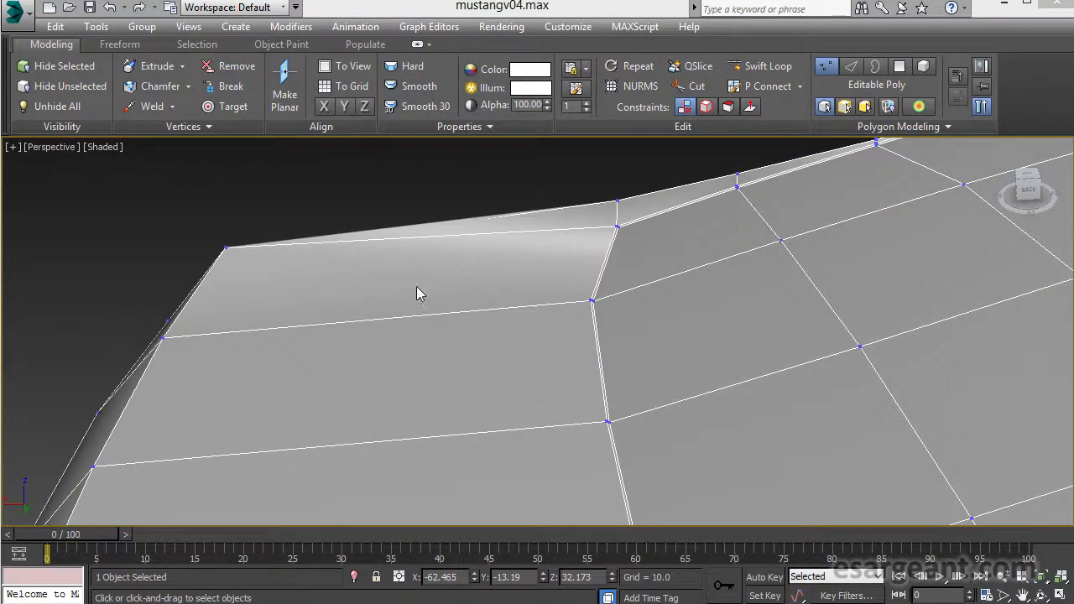
middle_click_drag(416, 286, 549, 355, "alt")
scroll(549, 355, "down", 10)
middle_click_drag(472, 359, 588, 336, "alt")
scroll(588, 336, "up", 2)
scroll(713, 361, "up", 5)
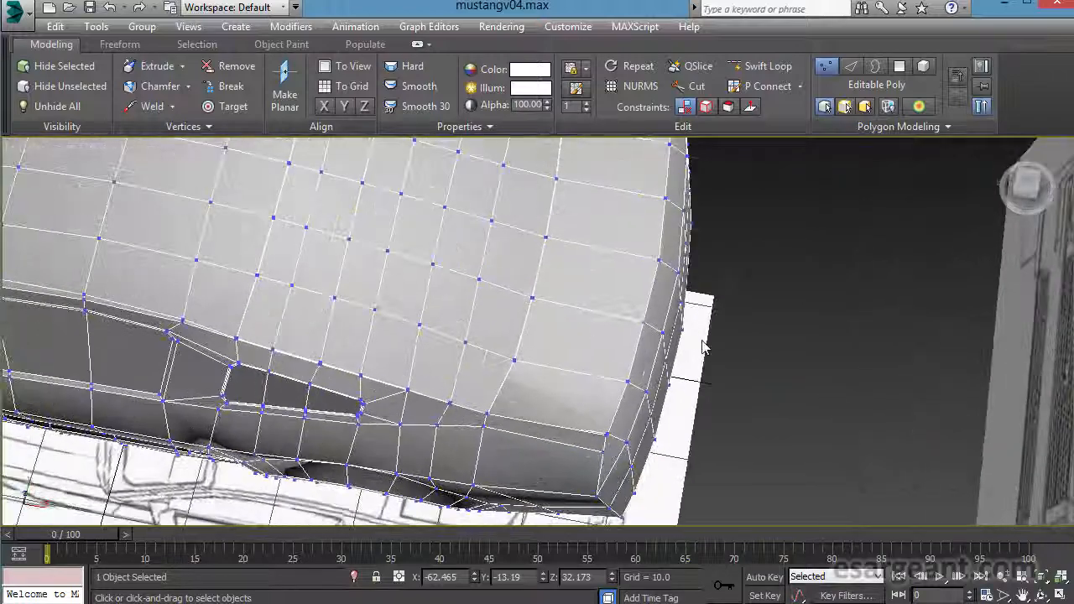
Add an edge loop across the trunk just behind the rear window with Swift Loop, using the see-through Top view as reference.
left_click(760, 66)
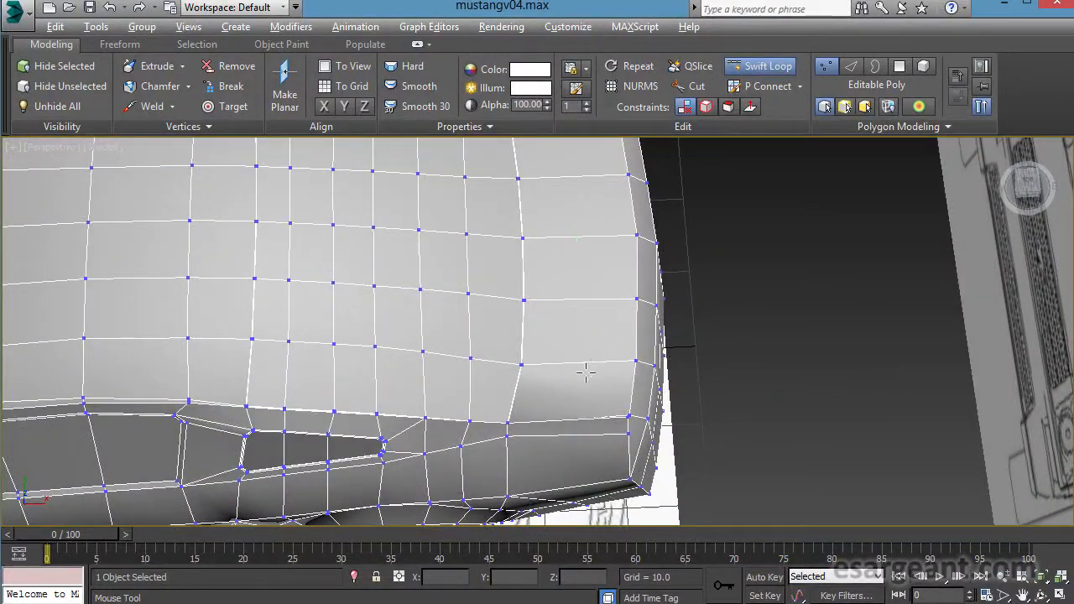
middle_click_drag(586, 372, 569, 391, "alt")
key("alt+w")
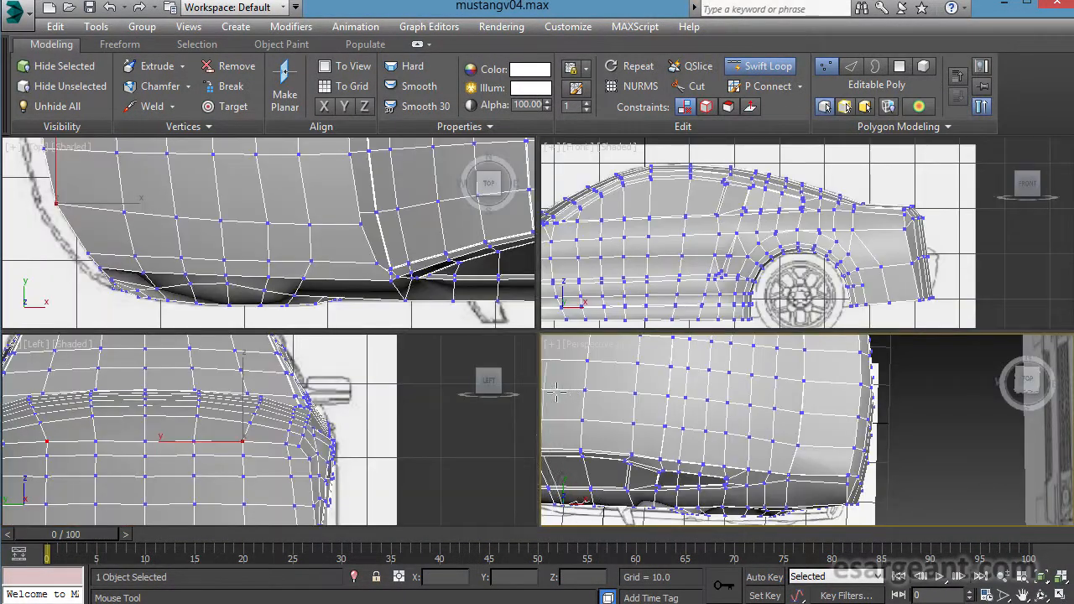
middle_click(370, 284)
key("alt+w")
middle_click_drag(577, 348, 367, 315)
key("alt+x")
middle_click_drag(655, 365, 201, 345)
middle_click_drag(603, 360, 200, 342)
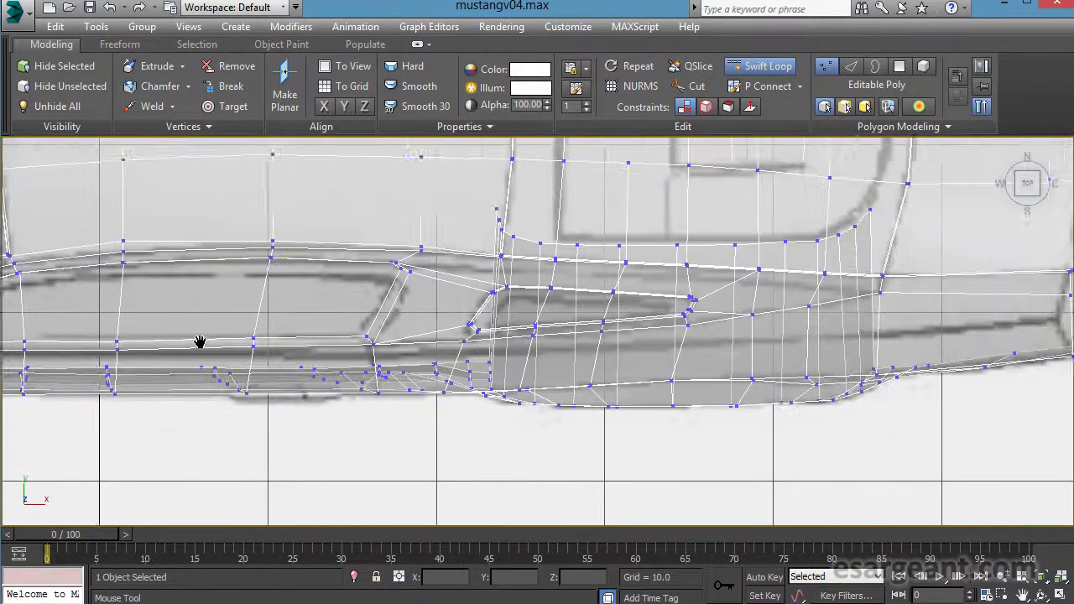
middle_click_drag(702, 339, 209, 346)
middle_click_drag(433, 301, 490, 468)
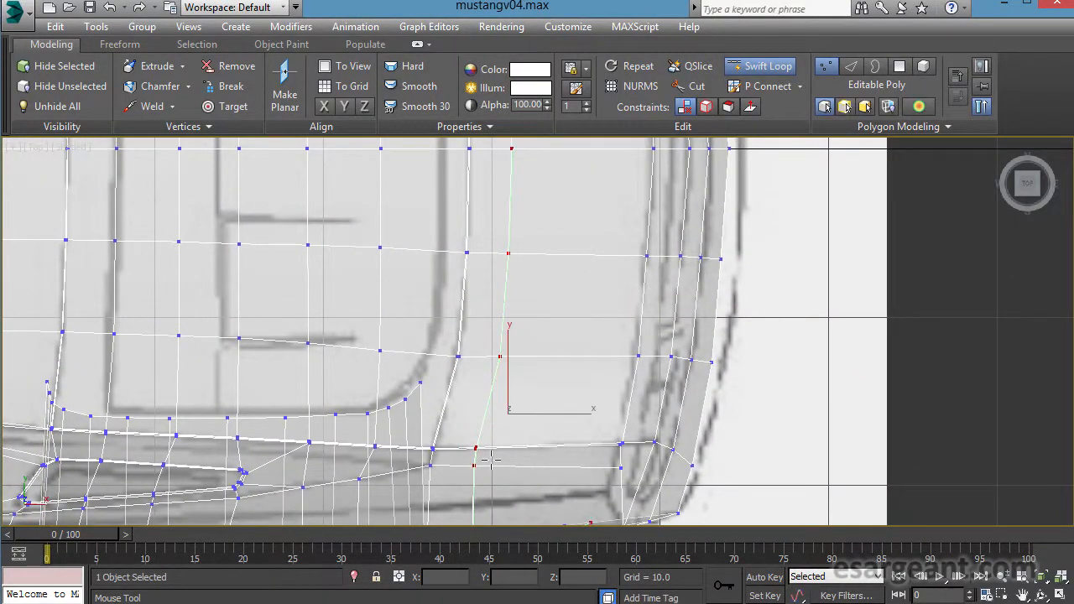
End Swift Loop and nudge the vertices where the new loop meets the side edge of the rear deck in the Perspective view.
key("alt+w")
middle_click(809, 431)
key("alt+w")
middle_click_drag(783, 429, 295, 352, "alt")
scroll(561, 342, "up", 6)
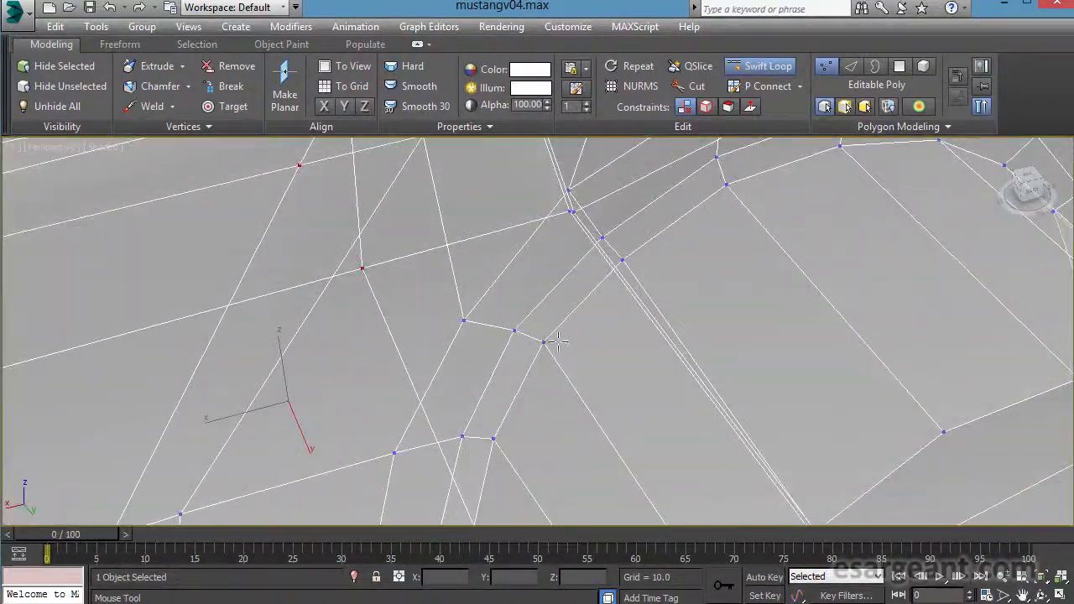
scroll(561, 342, "down", 5)
middle_click_drag(561, 342, 484, 265, "alt")
right_click(485, 264)
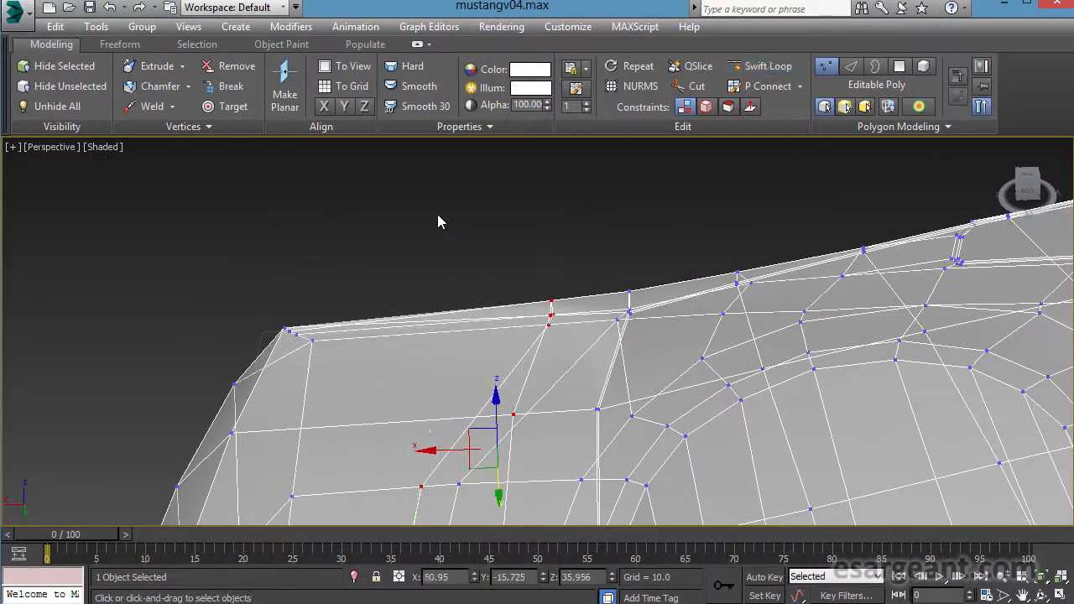
mouse_move(565, 271)
middle_mouse_down("alt")
mouse_move(564, 297)
mouse_move(553, 289)
middle_mouse_up("alt")
scroll(554, 289, "up", 3)
left_click_drag(646, 332, 646, 333)
middle_click_drag(646, 332, 586, 315, "alt")
left_click_drag(588, 311, 591, 328)
Adjust the neighbouring vertices along the rear deck's side edge, lowering the one toward the quarter window by about 0.14 in Z.
middle_click_drag(574, 375, 495, 336, "alt")
scroll(567, 397, "down", 3)
left_click_drag(458, 352, 424, 370)
middle_click_drag(552, 350, 552, 345, "alt")
left_click_drag(592, 349, 593, 349)
left_click_drag(581, 292, 583, 296)
middle_click_drag(639, 318, 639, 289, "alt")
left_click_drag(666, 340, 690, 313)
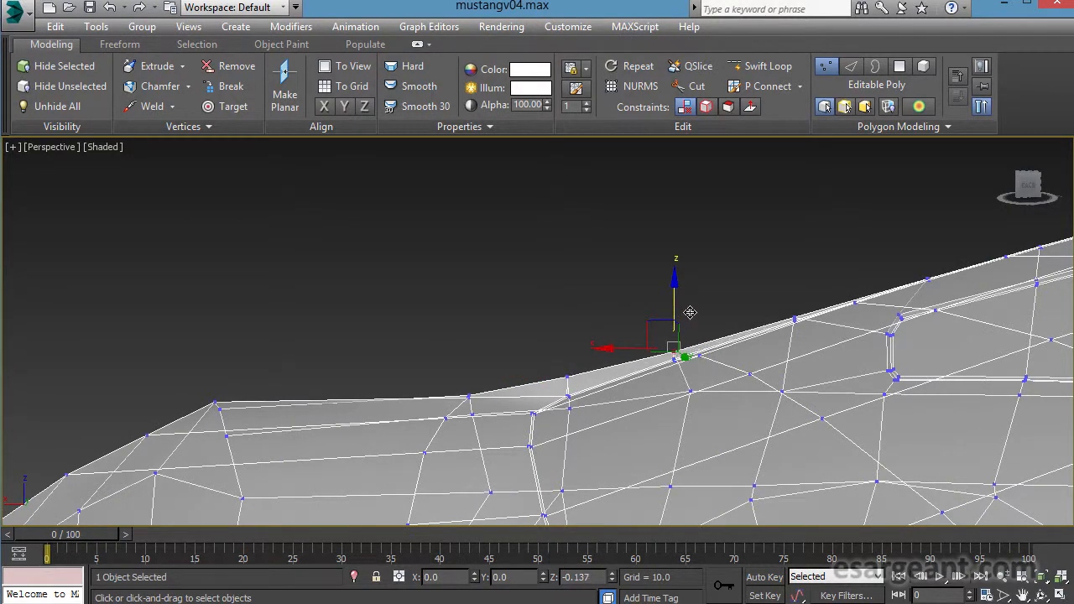
left_click(613, 285)
Examine the reshaped rear deck corner from above and the side, and the whole body from the front quarter.
middle_click_drag(613, 286, 742, 363, "alt")
scroll(545, 419, "down", 4)
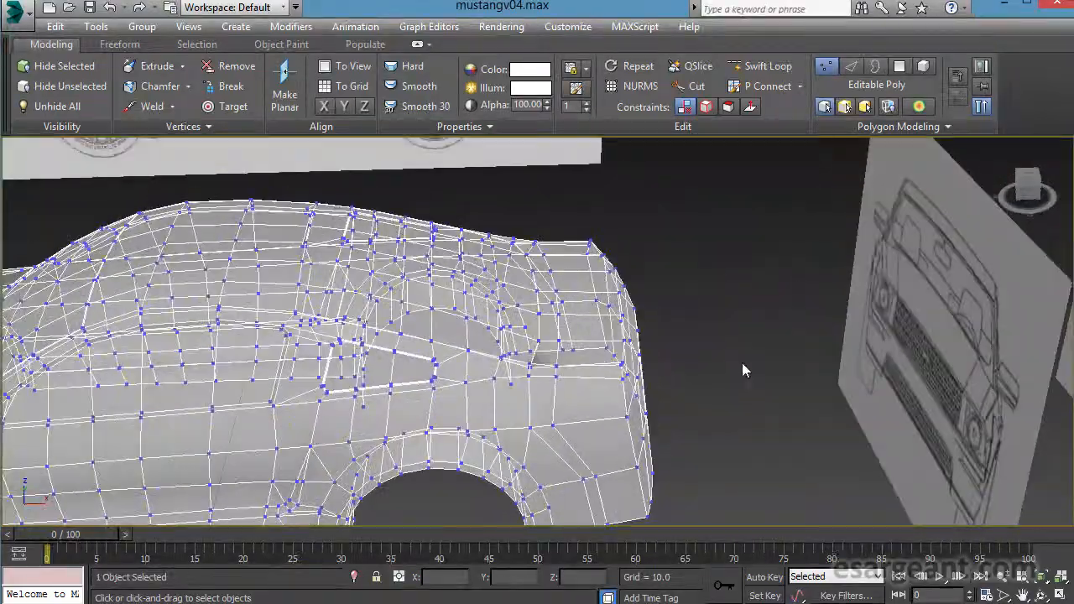
scroll(613, 372, "up", 4)
middle_click_drag(613, 372, 632, 418, "alt")
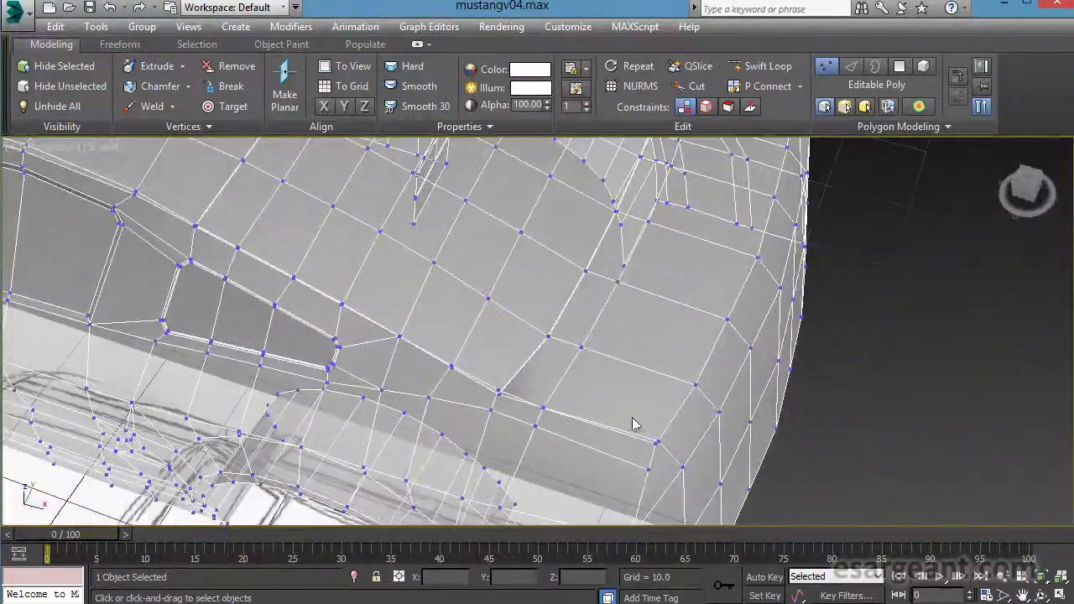
scroll(720, 384, "down", 5)
middle_click_drag(705, 385, 730, 298, "alt")
middle_click_drag(441, 301, 515, 331)
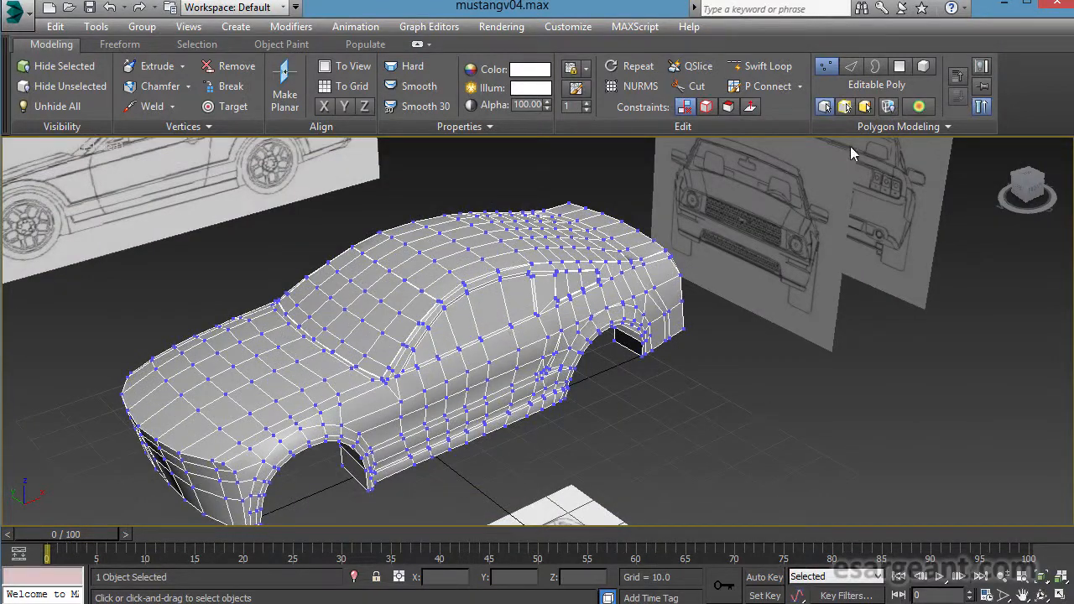
Leave vertex editing, deselect the body and inspect its full shaded shape without the wireframe.
left_click(829, 67)
left_click(795, 403)
middle_click_drag(604, 375, 673, 368, "alt")
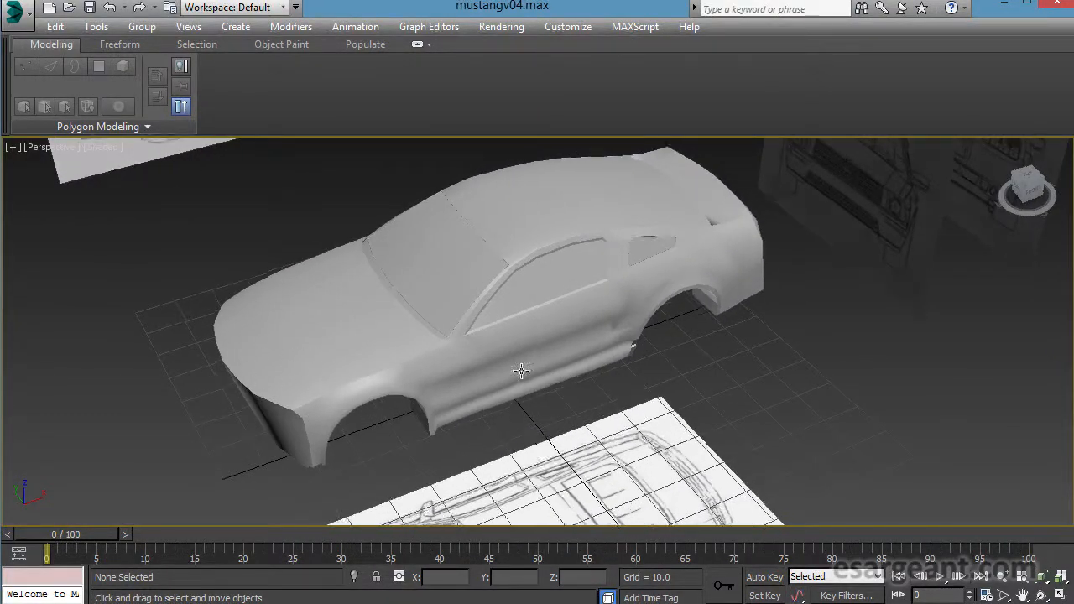
middle_click_drag(522, 376, 504, 324, "alt")
middle_click_drag(300, 382, 469, 404, "alt")
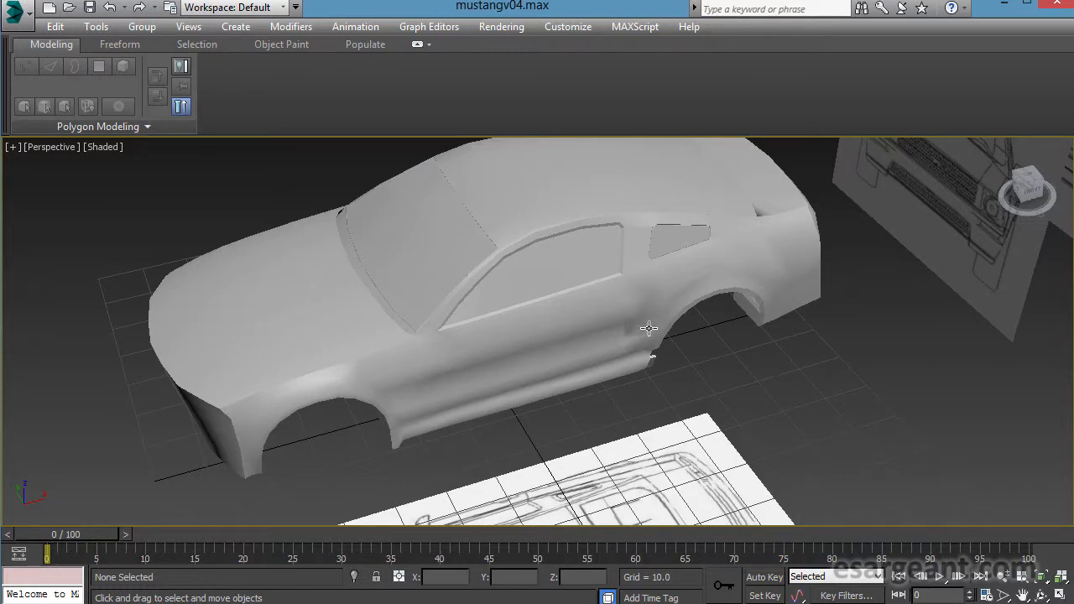
left_click(524, 362)
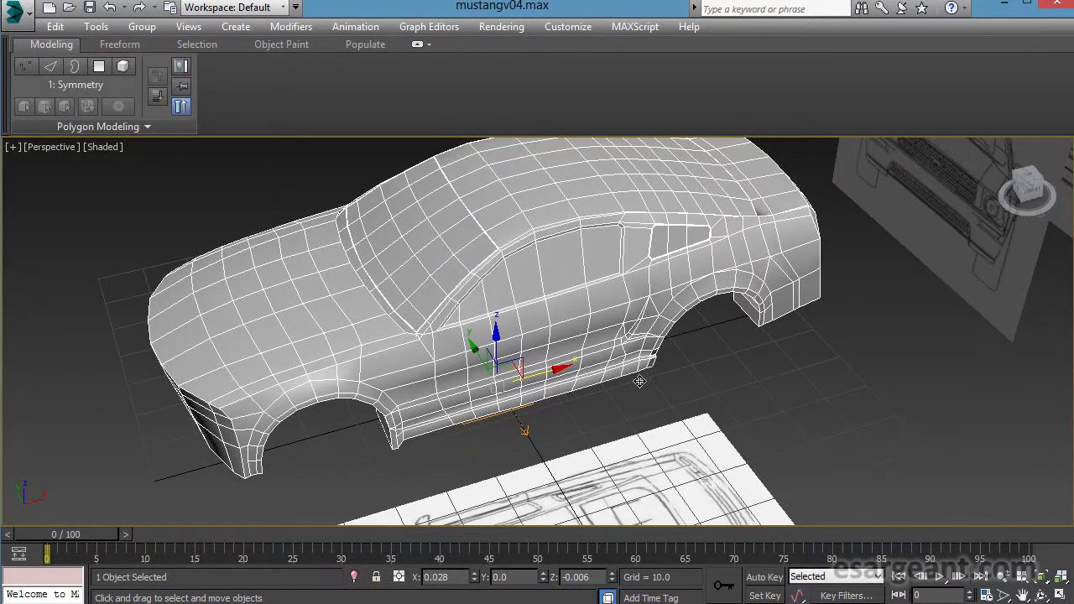
left_click(757, 406)
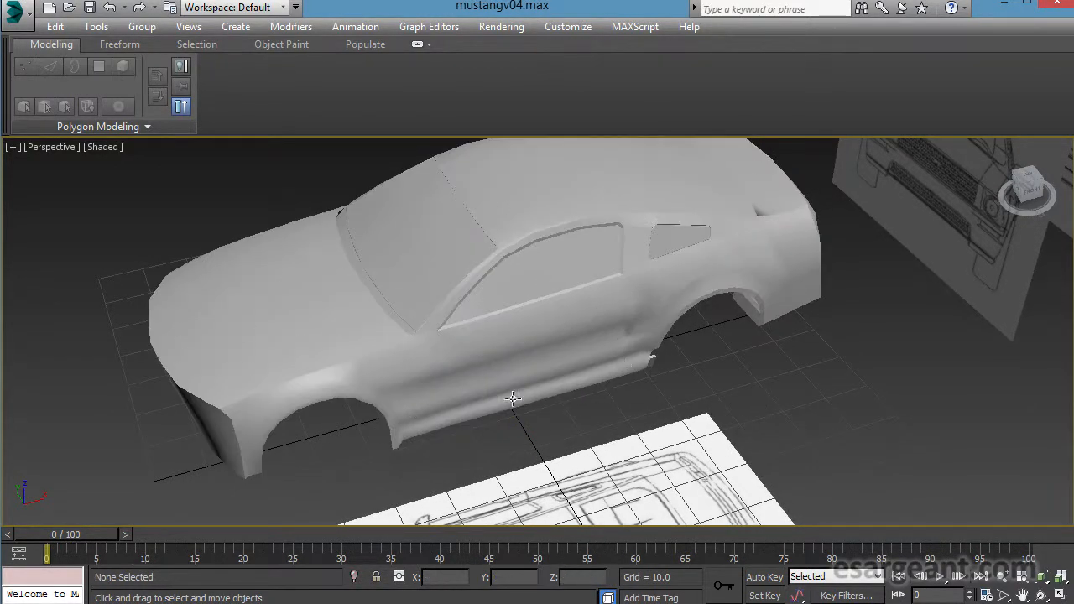
middle_click_drag(652, 363, 444, 472, "alt")
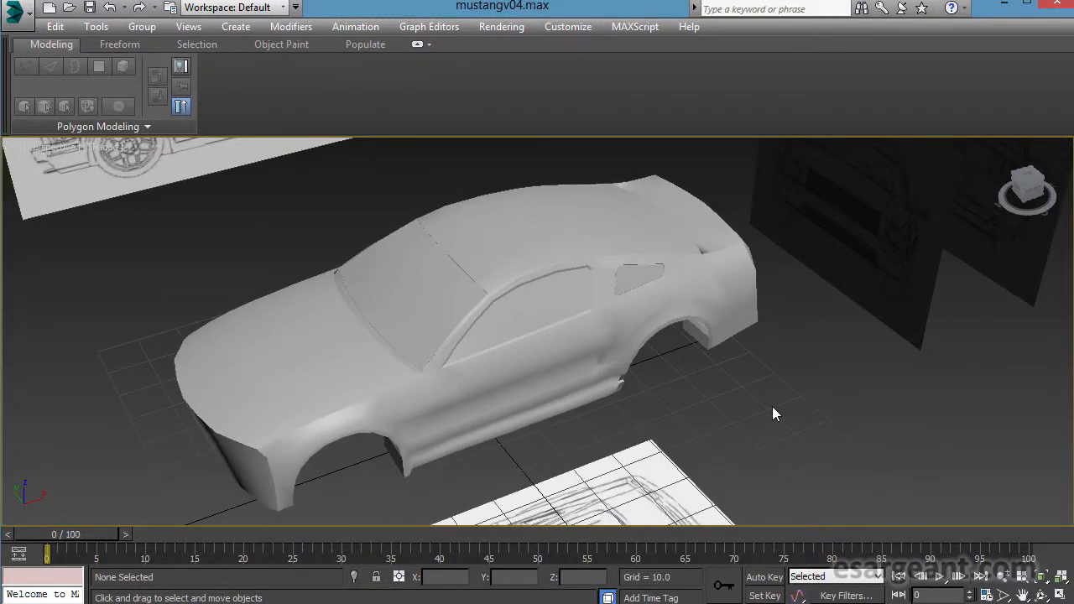